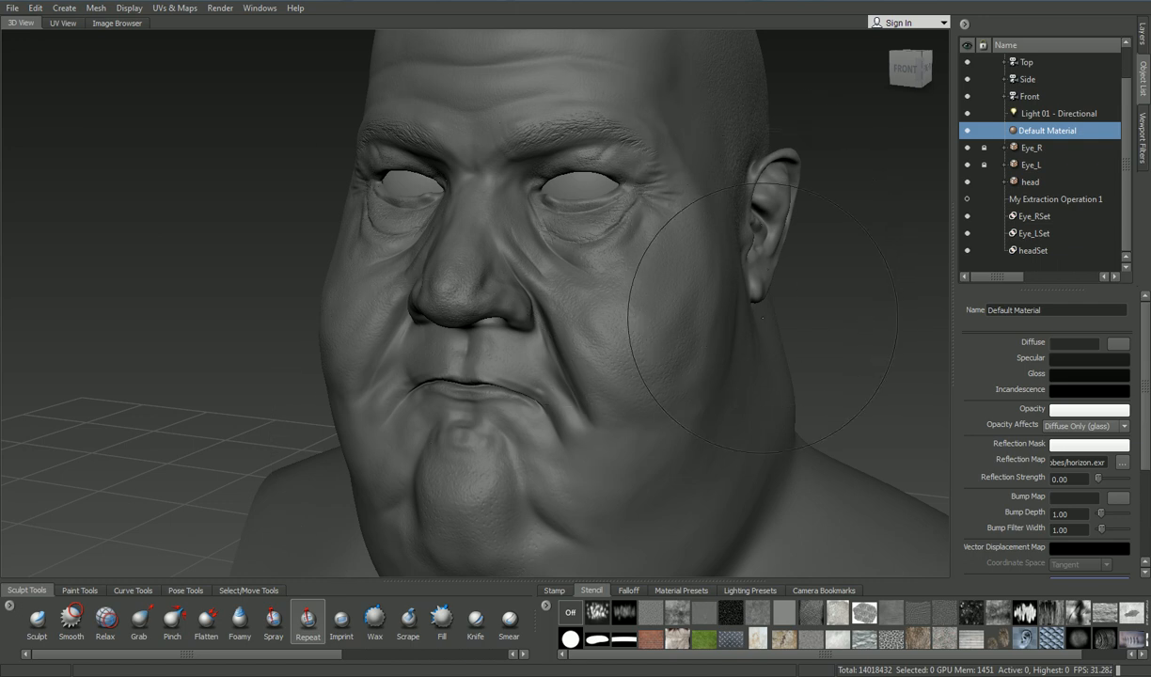
Step: Examine the sculpted head's skin and wrinkle detail around the eyes, nose and cheek
{"action": "mouse_move", "coordinate": [719, 364]}
{"action": "middle_mouse_down", "text": "alt"}
{"action": "mouse_move", "coordinate": [738, 358]}
{"action": "mouse_move", "coordinate": [699, 366]}
{"action": "middle_mouse_up", "text": "alt"}
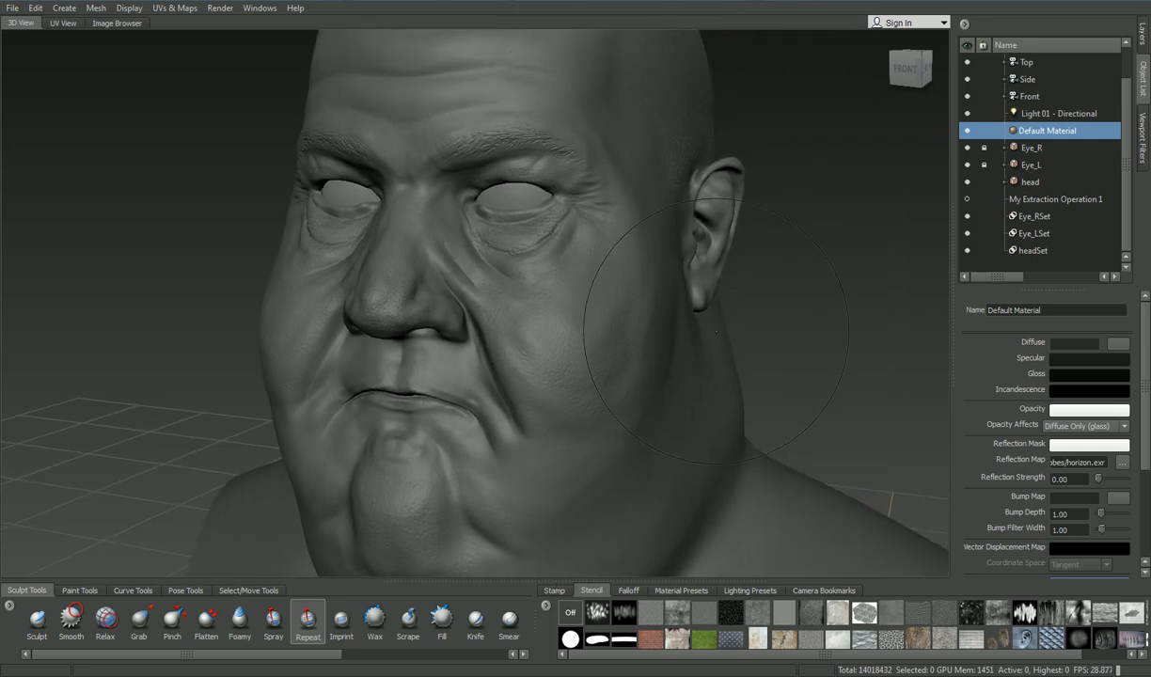
{"action": "right_click_drag", "start_coordinate": [488, 237], "coordinate": [798, 166], "text": "alt"}
{"action": "right_click_drag", "start_coordinate": [496, 216], "coordinate": [498, 203], "text": "alt"}
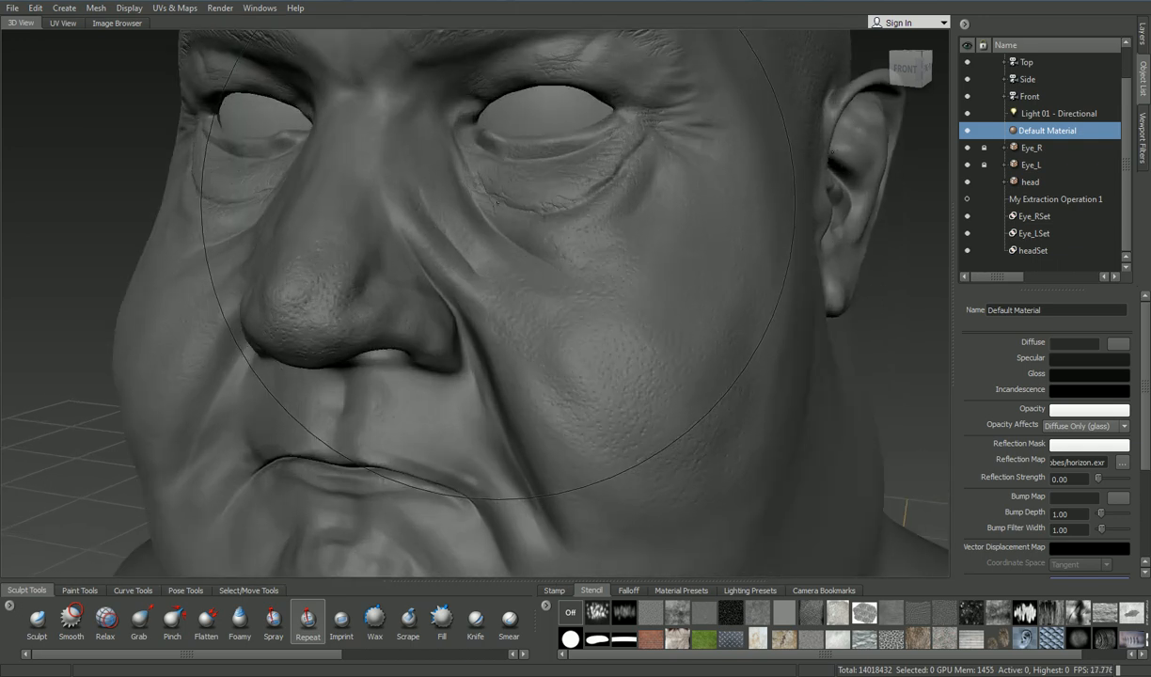
{"action": "left_click_drag", "start_coordinate": [498, 202], "coordinate": [490, 237], "text": "alt"}
{"action": "right_click_drag", "start_coordinate": [490, 237], "coordinate": [471, 258], "text": "alt"}
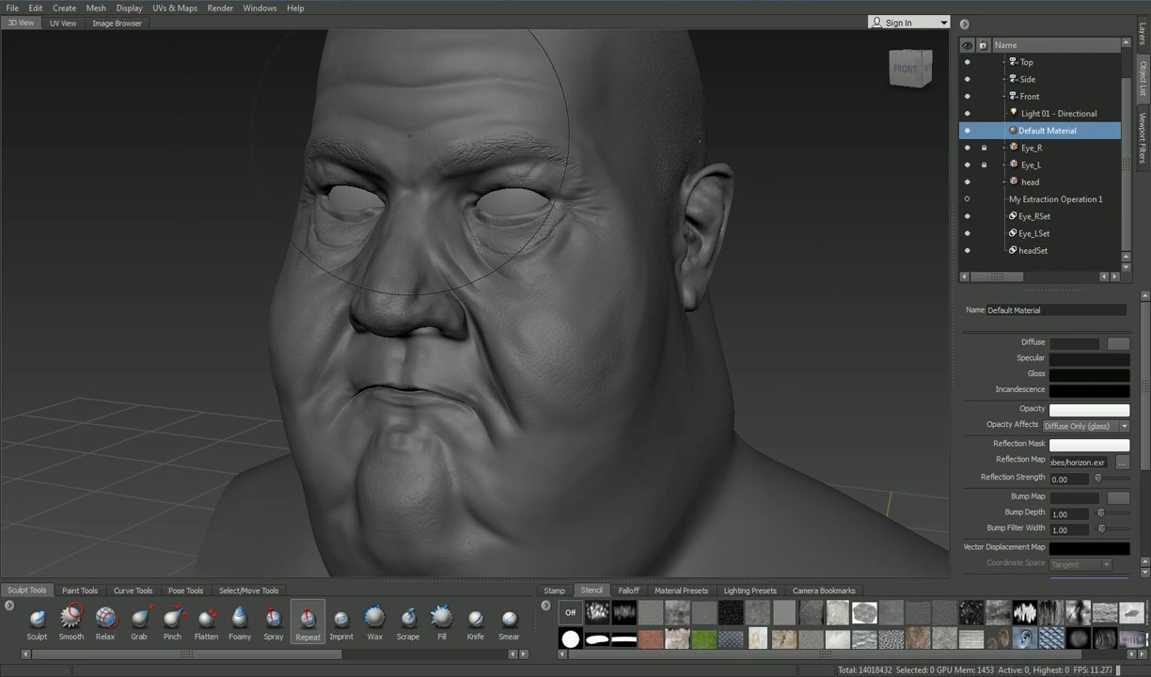
Step: Inspect the UV layout of the head mesh, and return to the 3D view with Default Material selected
{"action": "left_click", "coordinate": [63, 22]}
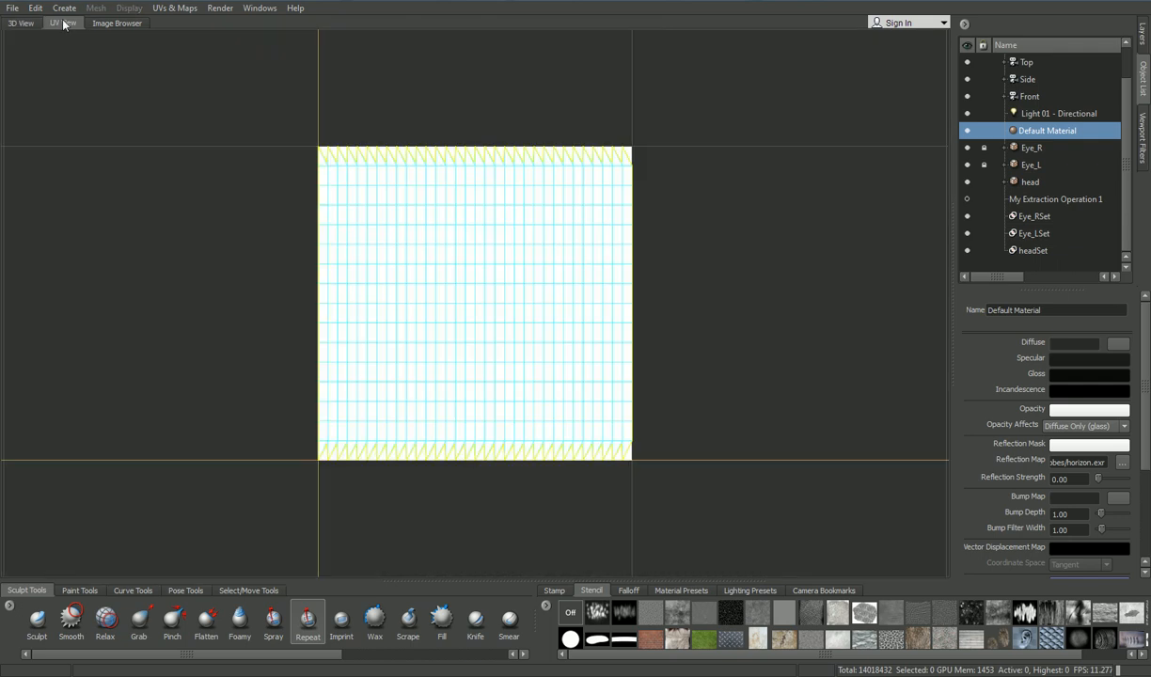
{"action": "left_click", "coordinate": [22, 23]}
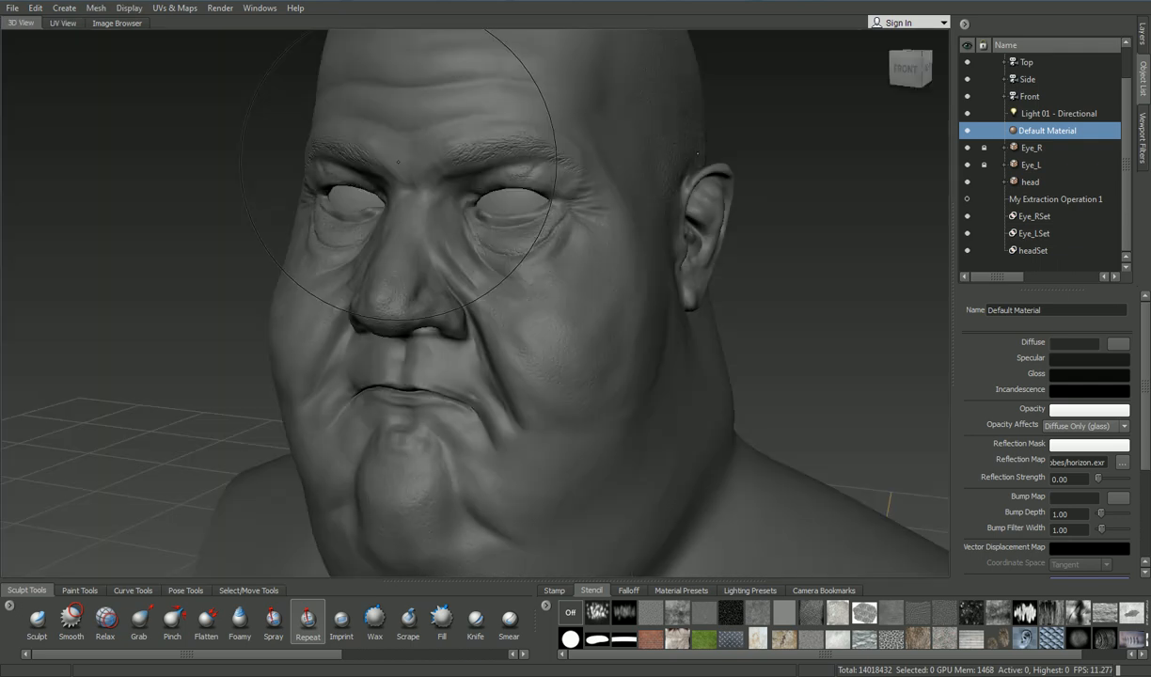
{"action": "left_click", "coordinate": [981, 184]}
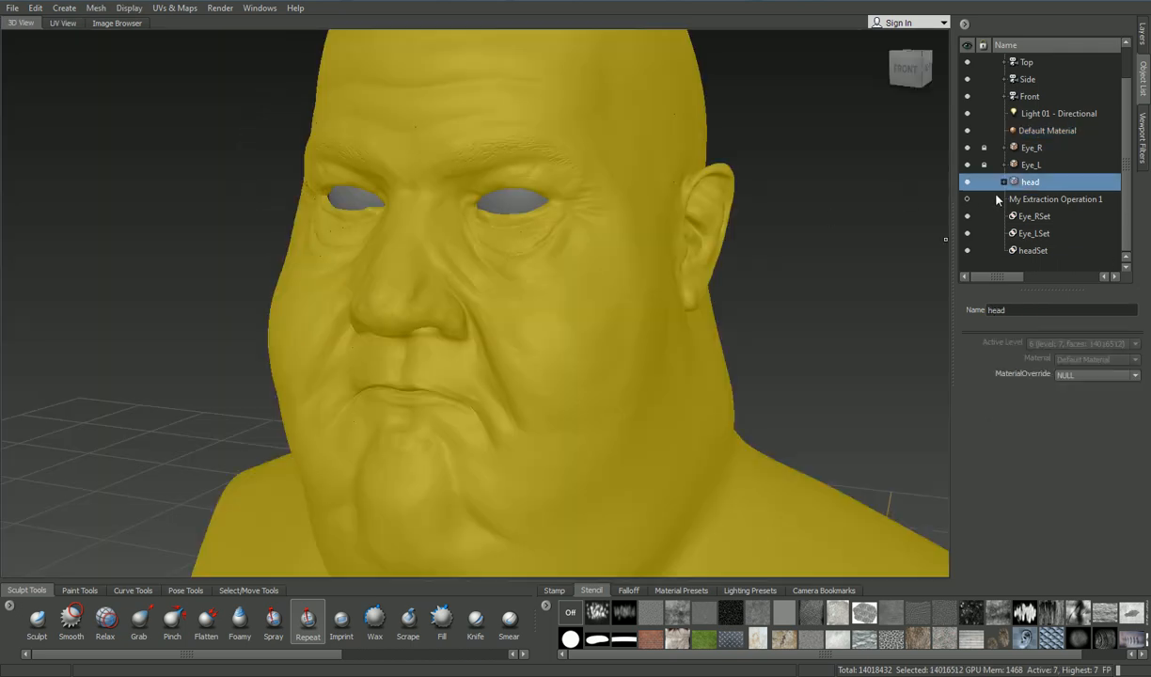
{"action": "left_click", "coordinate": [62, 23]}
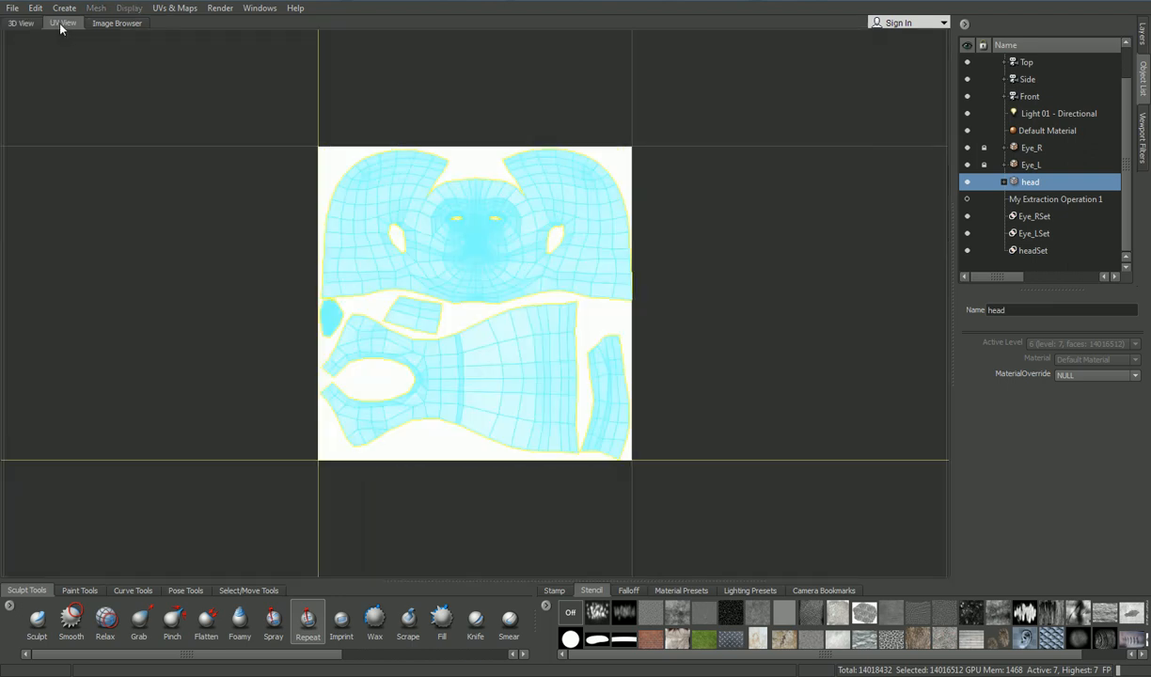
{"action": "left_click", "coordinate": [20, 22]}
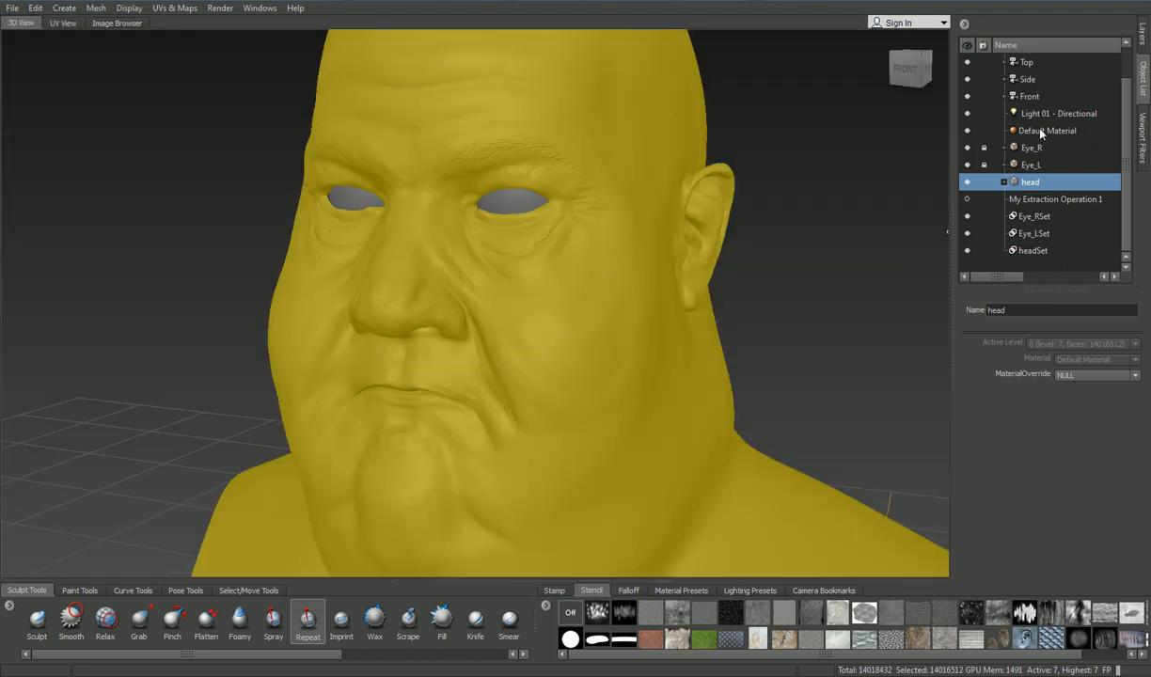
{"action": "left_click", "coordinate": [999, 129]}
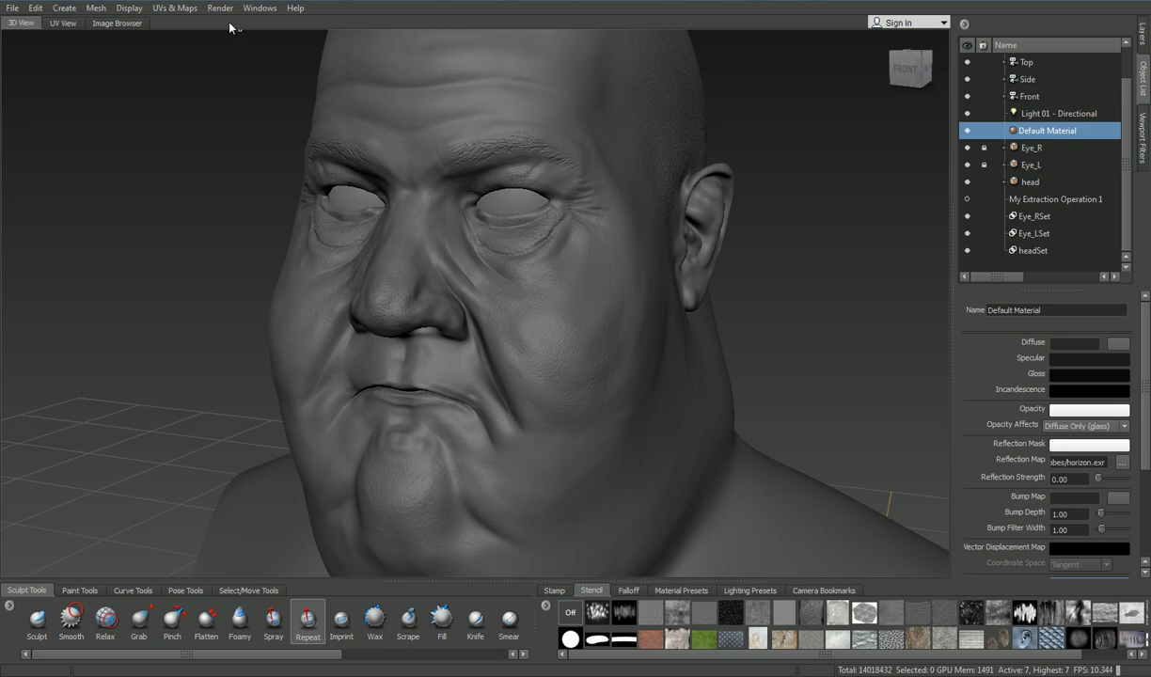
Step: Create a new texture map extraction operation named "Normal Map Extraction" and enable Normal Map as its output
{"action": "left_click", "coordinate": [169, 11]}
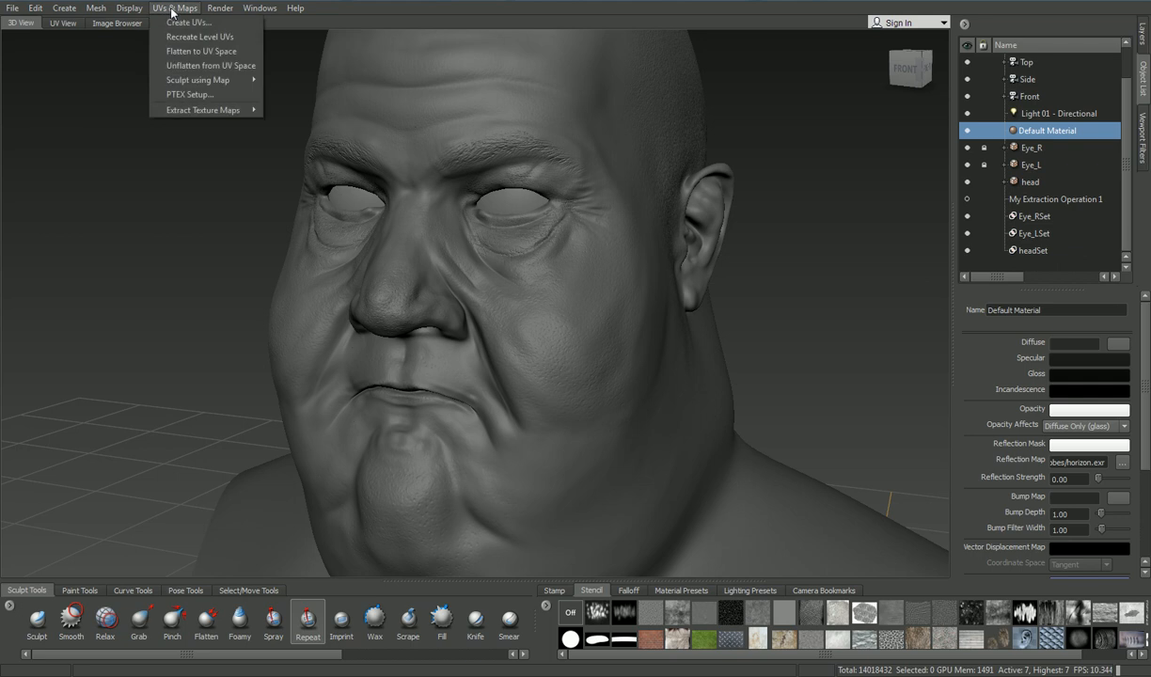
{"action": "mouse_move", "coordinate": [208, 111]}
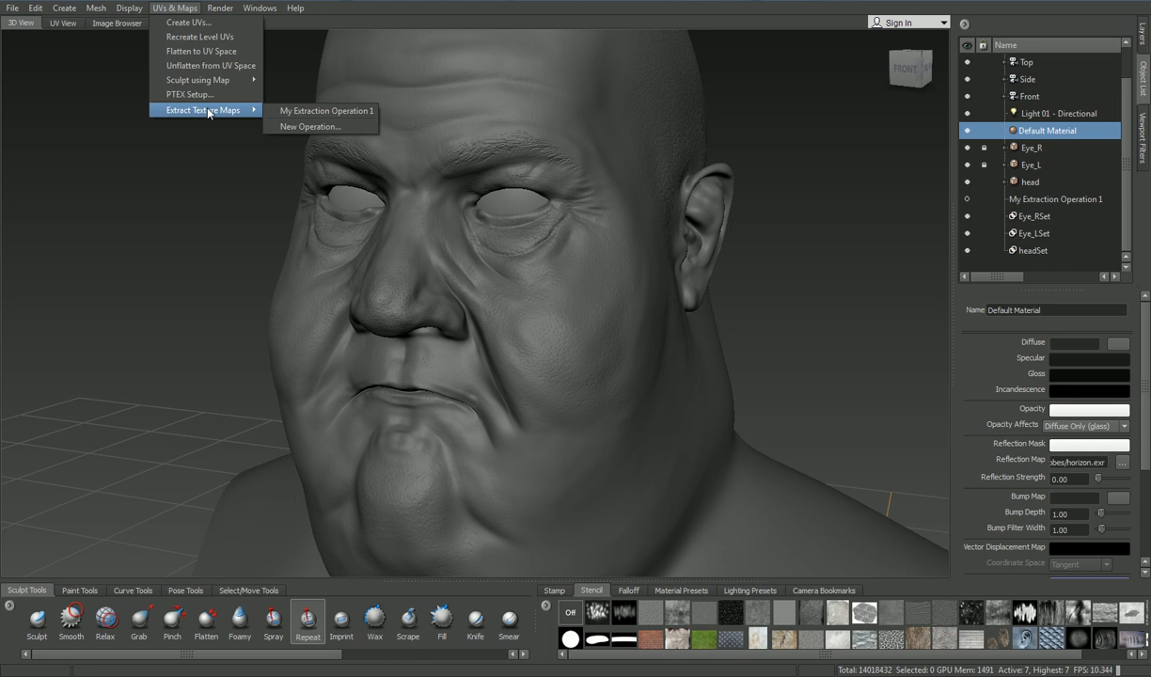
{"action": "left_click", "coordinate": [319, 130]}
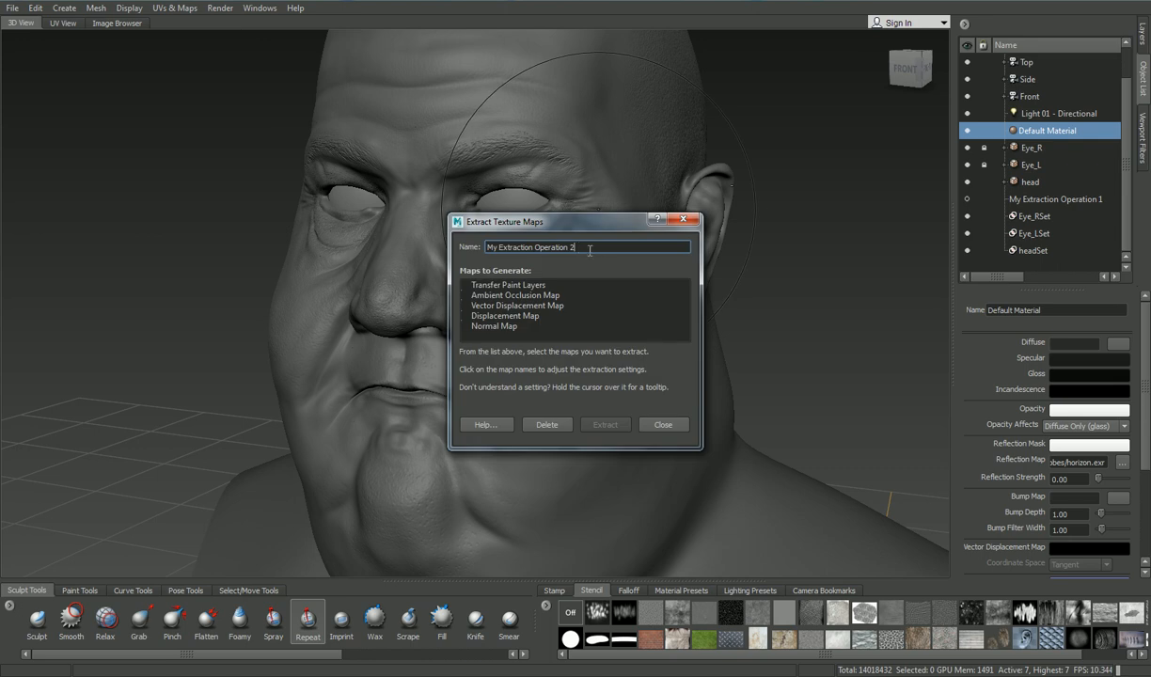
{"action": "left_click_drag", "start_coordinate": [588, 248], "coordinate": [434, 218]}
{"action": "type", "text": "Normal Map Ex"}
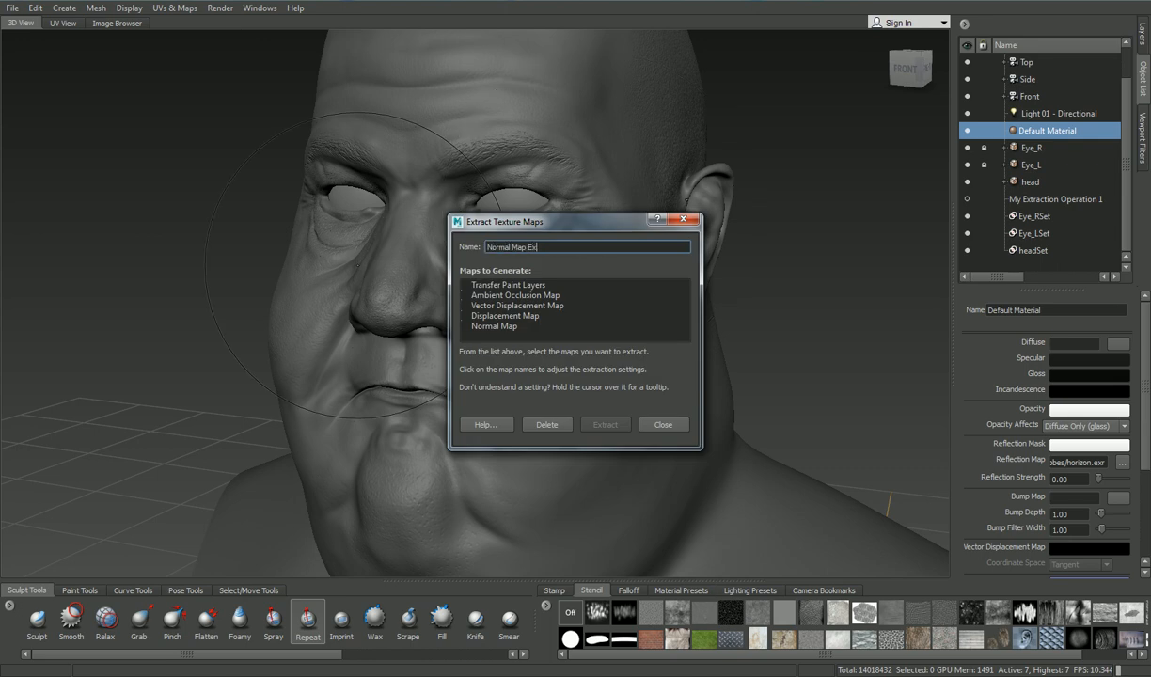
{"action": "type", "text": "tractio"}
{"action": "left_click", "coordinate": [491, 327]}
{"action": "left_click_drag", "start_coordinate": [583, 30], "coordinate": [328, 0]}
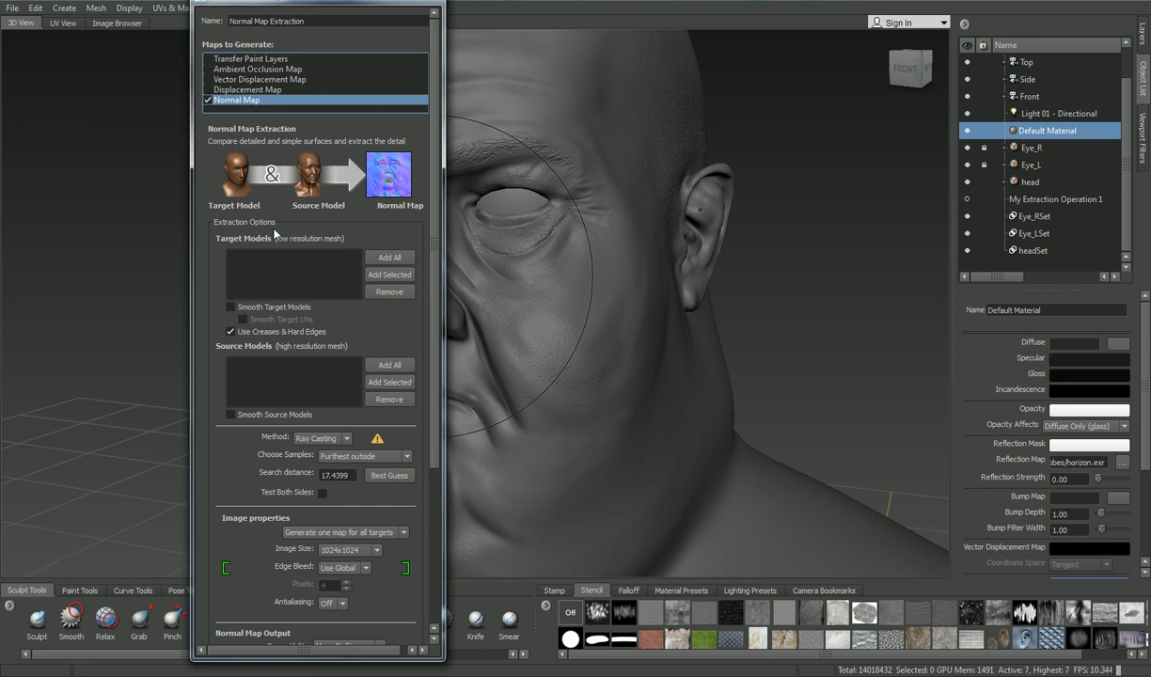
Step: Add all models as extraction targets, remove Eye_R and Eye_L to keep only head, and close the extraction settings
{"action": "left_click", "coordinate": [396, 259]}
{"action": "left_click_drag", "start_coordinate": [248, 256], "coordinate": [248, 266]}
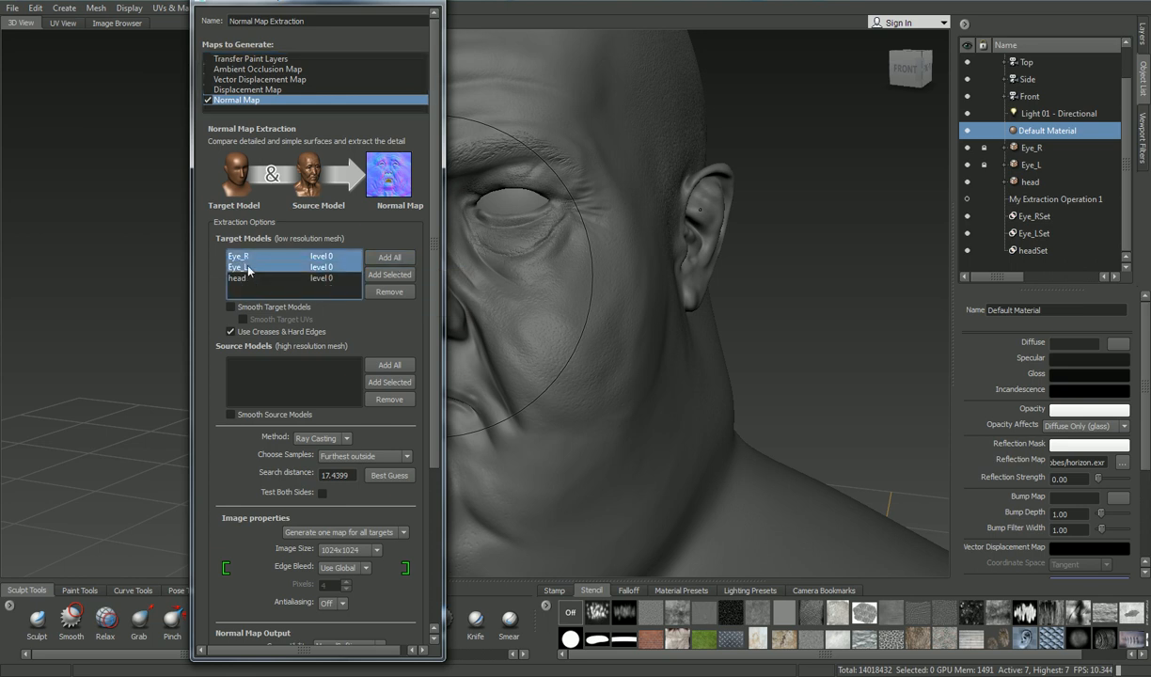
{"action": "left_click", "coordinate": [385, 290]}
{"action": "left_click", "coordinate": [268, 257]}
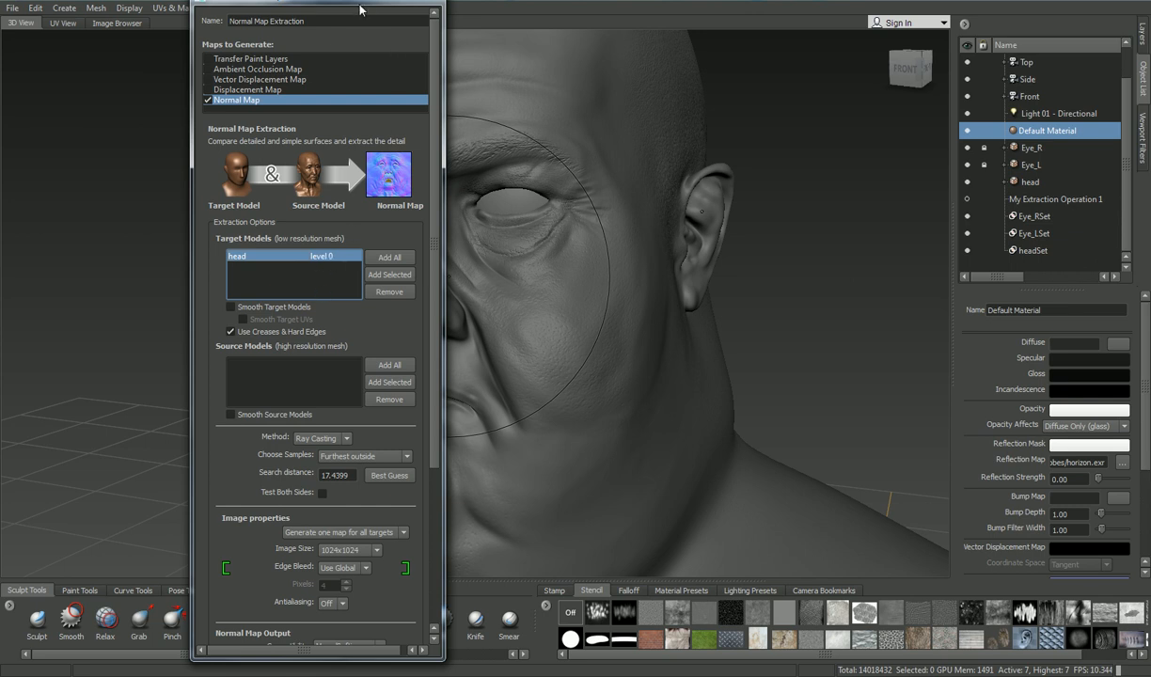
{"action": "mouse_move", "coordinate": [355, 3]}
{"action": "left_mouse_down"}
{"action": "mouse_move", "coordinate": [180, 92]}
{"action": "mouse_move", "coordinate": [174, 52]}
{"action": "mouse_move", "coordinate": [172, 63]}
{"action": "left_mouse_up"}
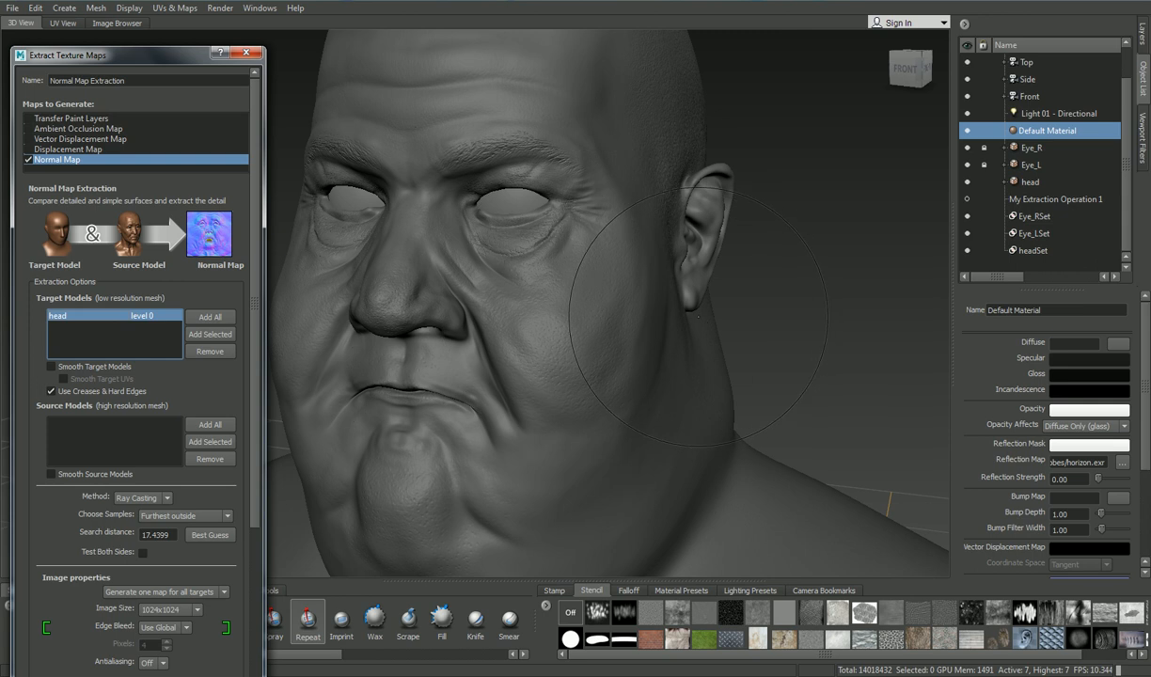
{"action": "scroll", "coordinate": [136, 376], "scroll_direction": "down", "scroll_amount": 4}
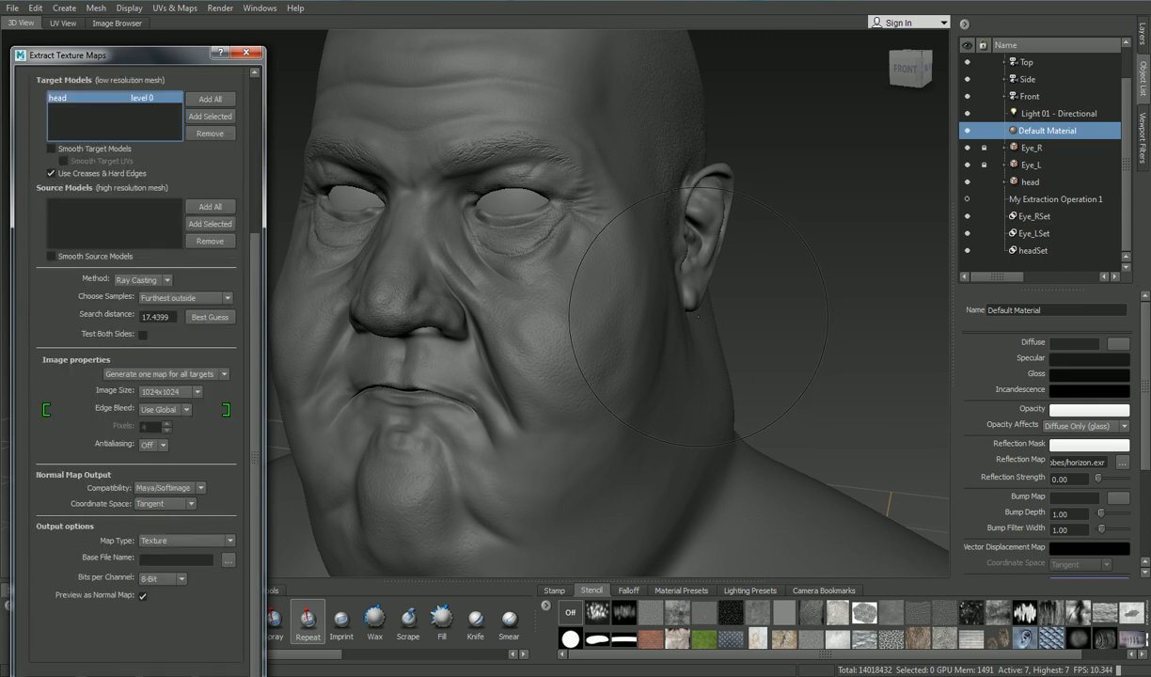
{"action": "left_click", "coordinate": [246, 53]}
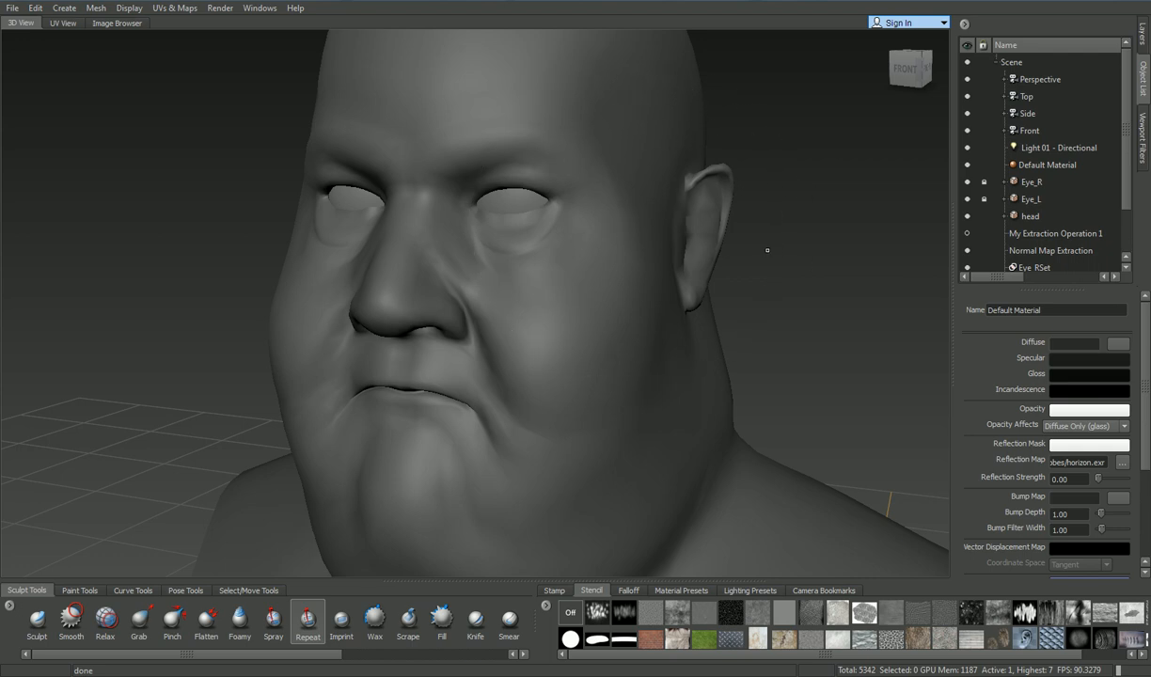
Step: Raise the head to subdivision level 7 and reopen the normal map settings of the Normal Map Extraction operation
{"action": "key", "text": "Page_Up"}
{"action": "key", "text": "Page_Up"}
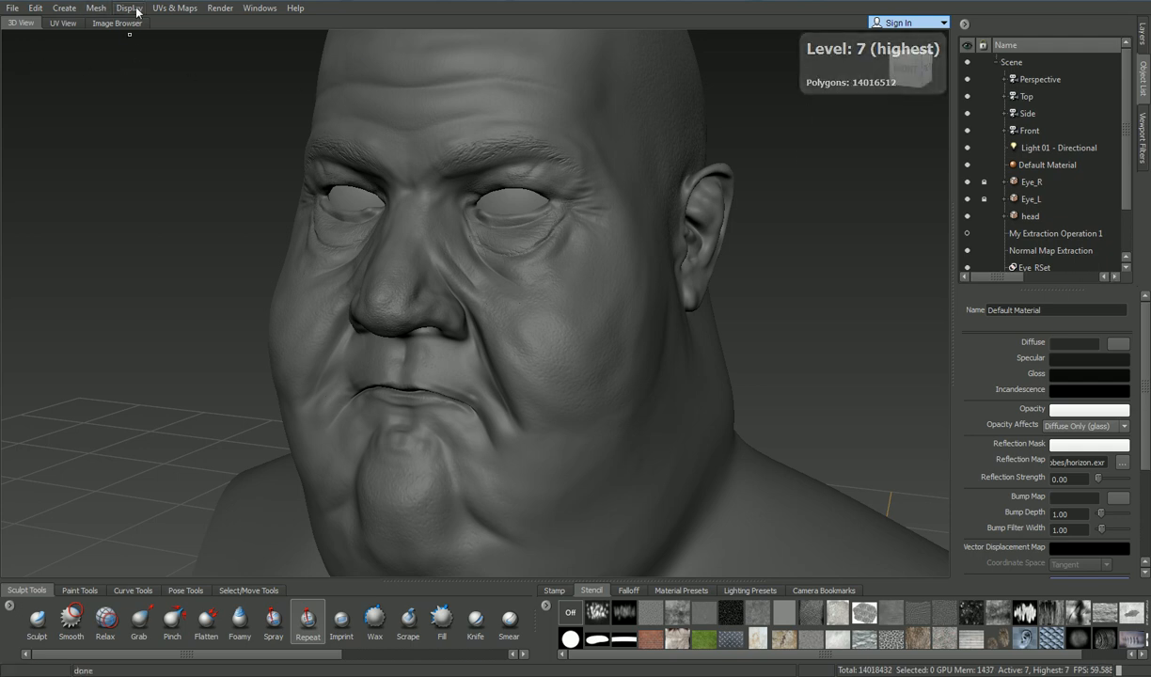
{"action": "left_click", "coordinate": [175, 8]}
{"action": "mouse_move", "coordinate": [235, 110]}
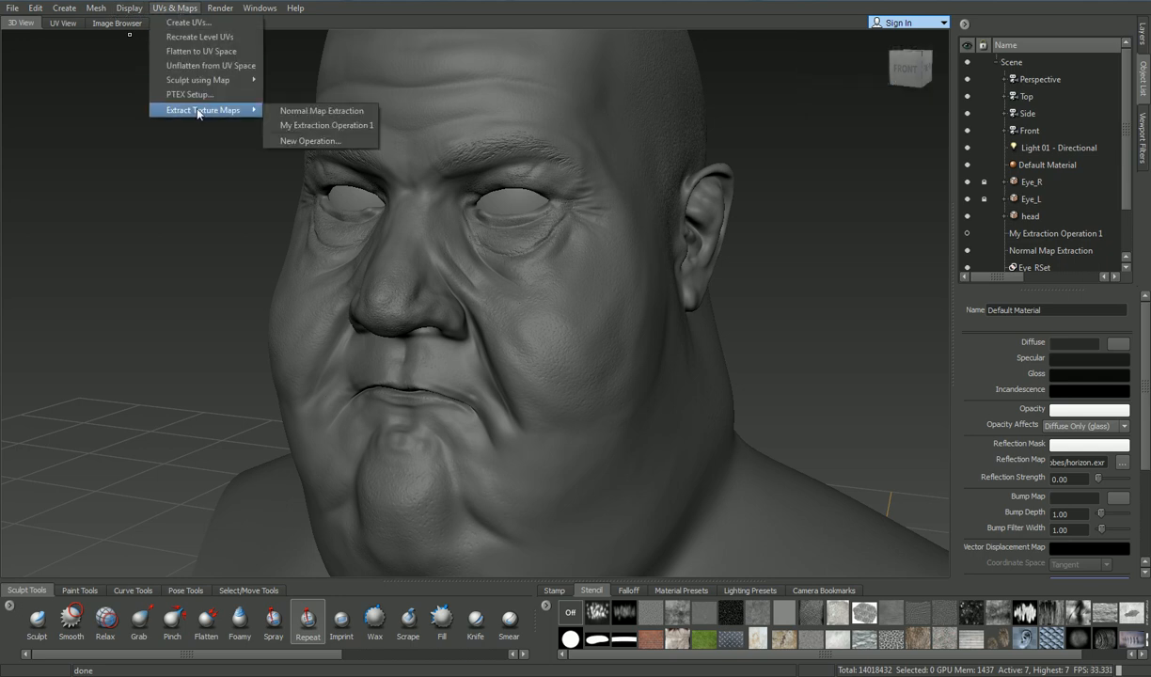
{"action": "left_click", "coordinate": [331, 111]}
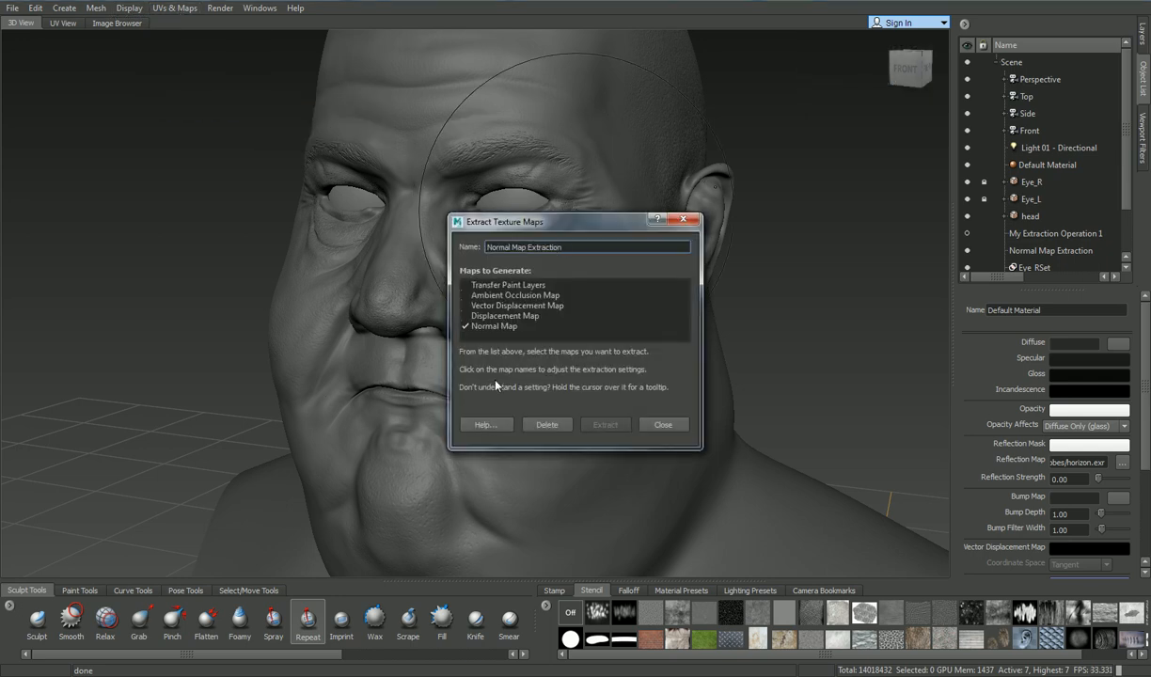
{"action": "left_click", "coordinate": [505, 327]}
{"action": "left_click_drag", "start_coordinate": [527, 21], "coordinate": [264, 0]}
Step: Set the target head model to subdivision level 1
{"action": "left_click", "coordinate": [298, 262]}
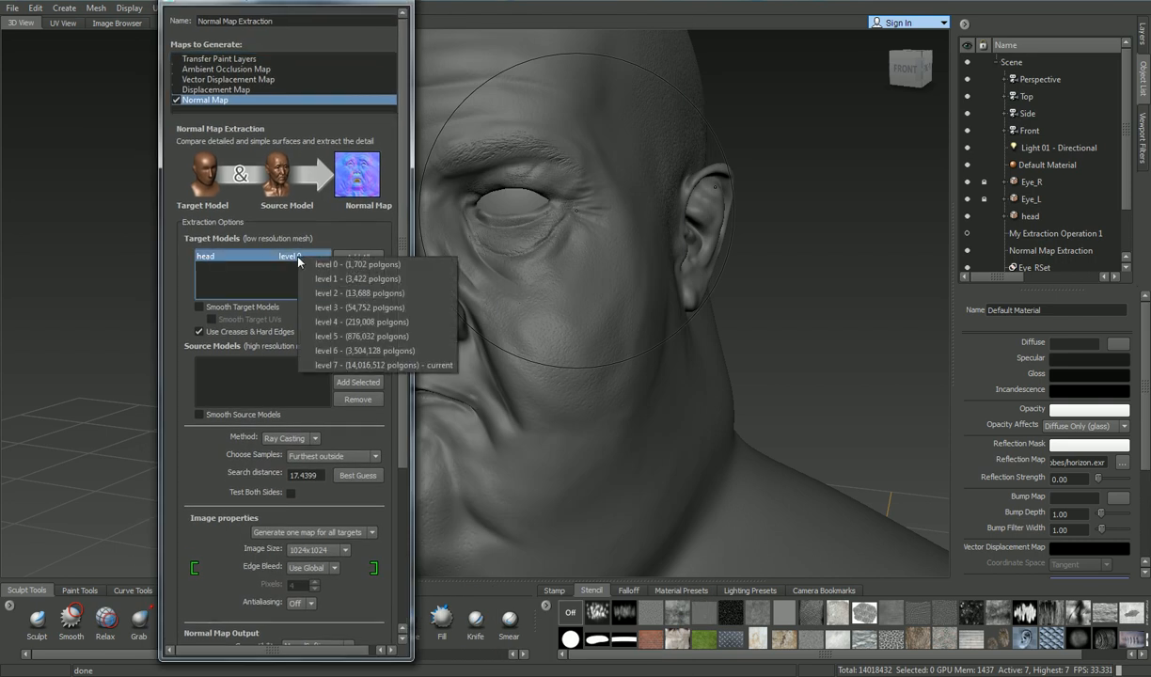
{"action": "left_click", "coordinate": [261, 286]}
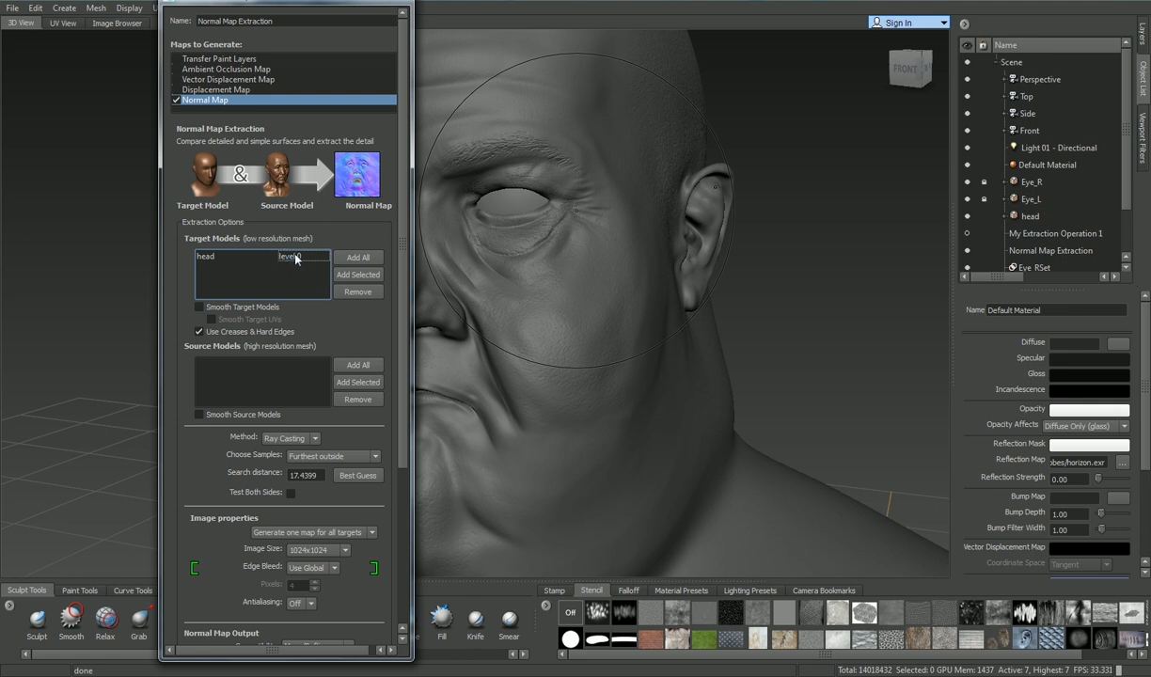
{"action": "left_click", "coordinate": [289, 260]}
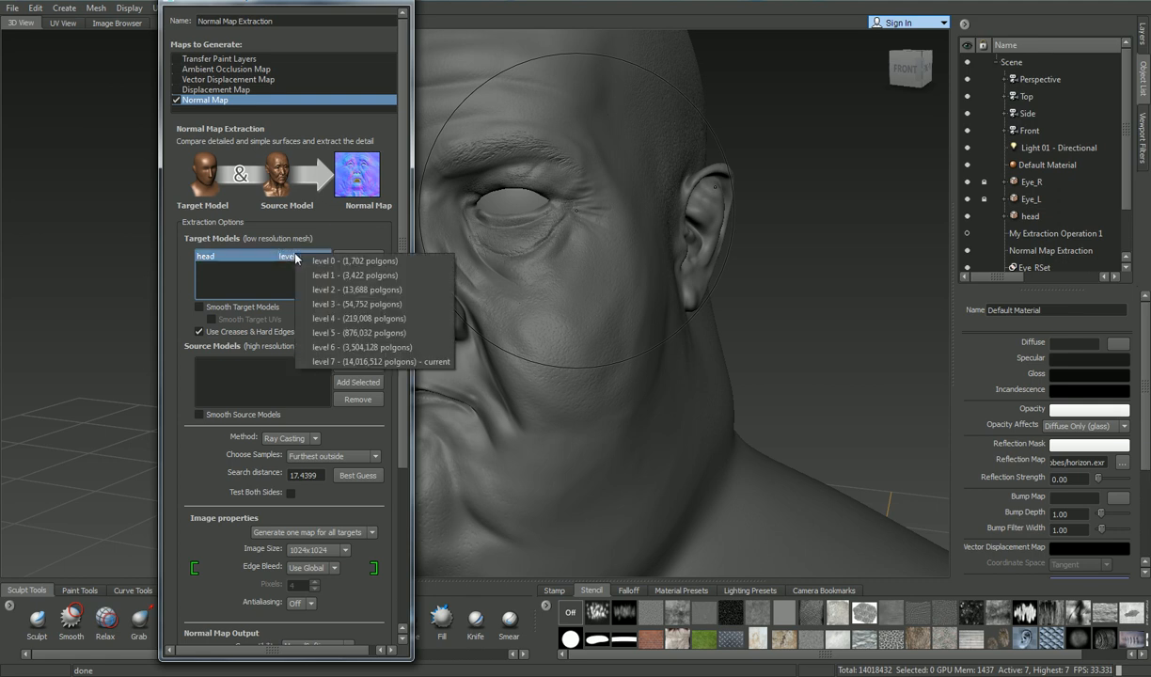
{"action": "left_click", "coordinate": [372, 277]}
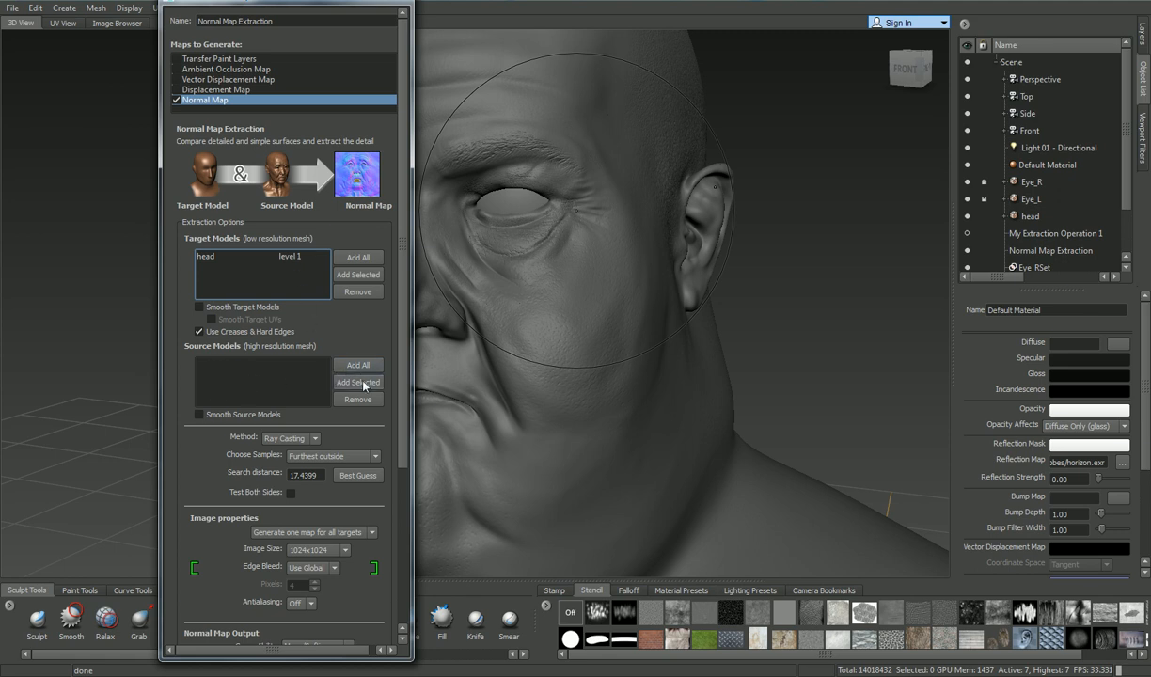
Step: Add all models as high-resolution sources and remove both eyes, keeping only the head at level 7
{"action": "left_click", "coordinate": [363, 367]}
{"action": "left_click", "coordinate": [206, 364]}
{"action": "left_click", "coordinate": [206, 374], "text": "shift"}
{"action": "left_click", "coordinate": [357, 399]}
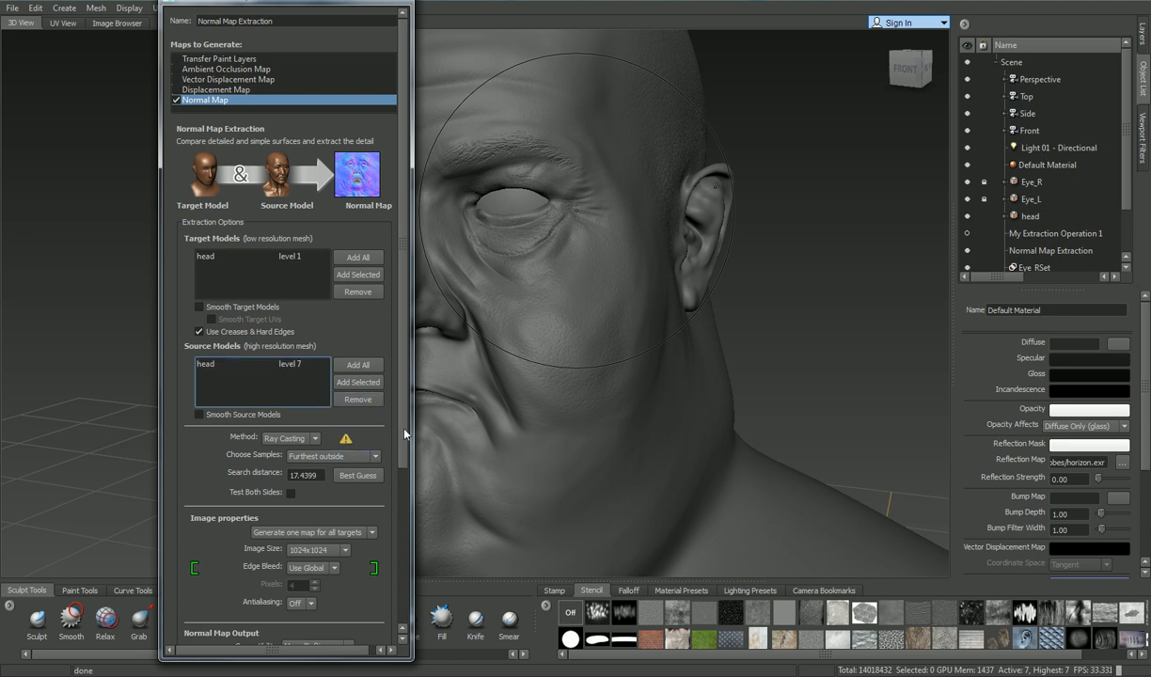
Step: Keep Ray Casting as the extraction method and apply the best-guess search distance
{"action": "scroll", "coordinate": [386, 409], "scroll_direction": "down", "scroll_amount": 3}
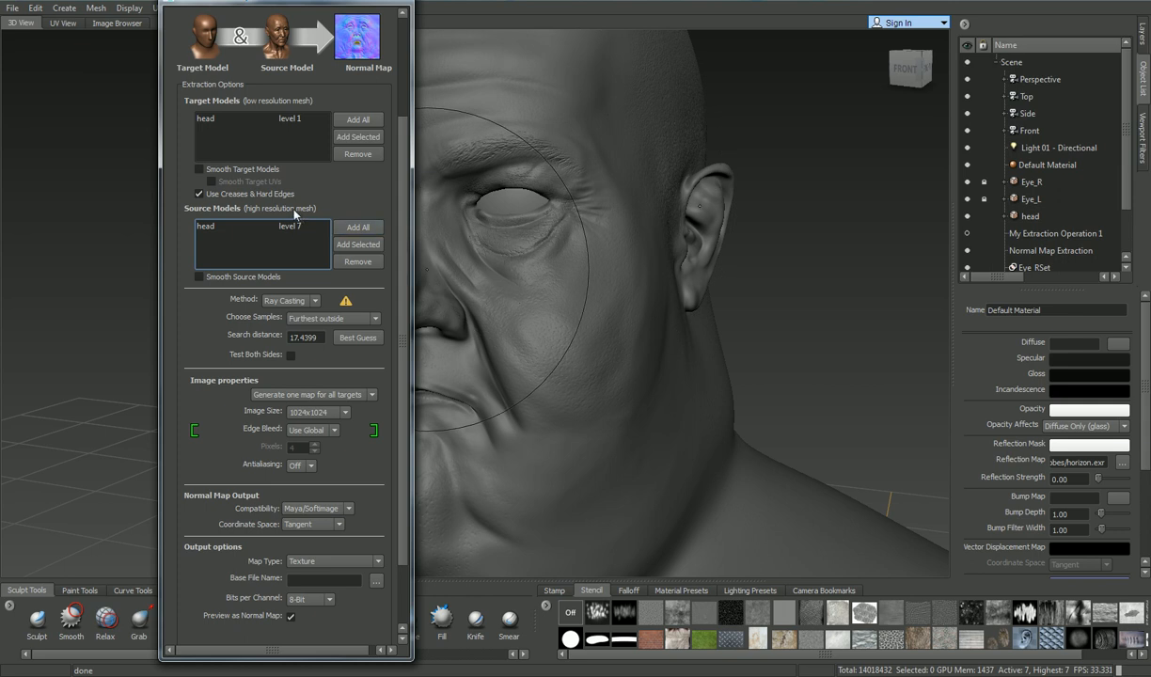
{"action": "scroll", "coordinate": [386, 342], "scroll_direction": "down", "scroll_amount": 1}
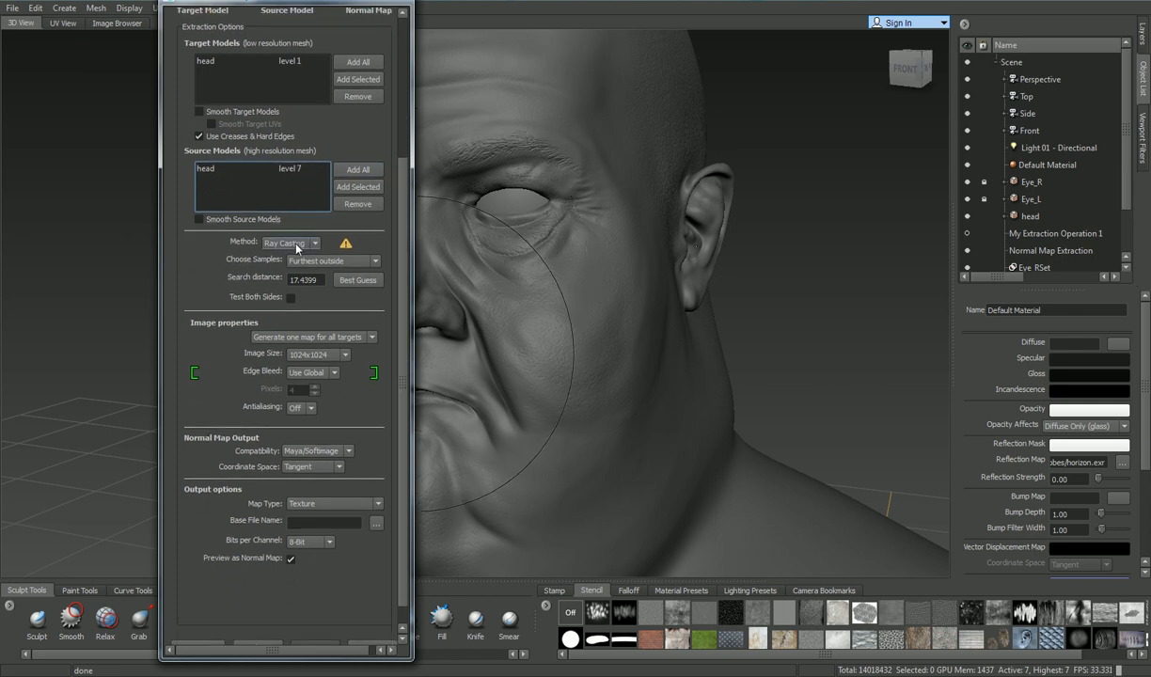
{"action": "left_click", "coordinate": [316, 247]}
{"action": "left_click", "coordinate": [306, 264]}
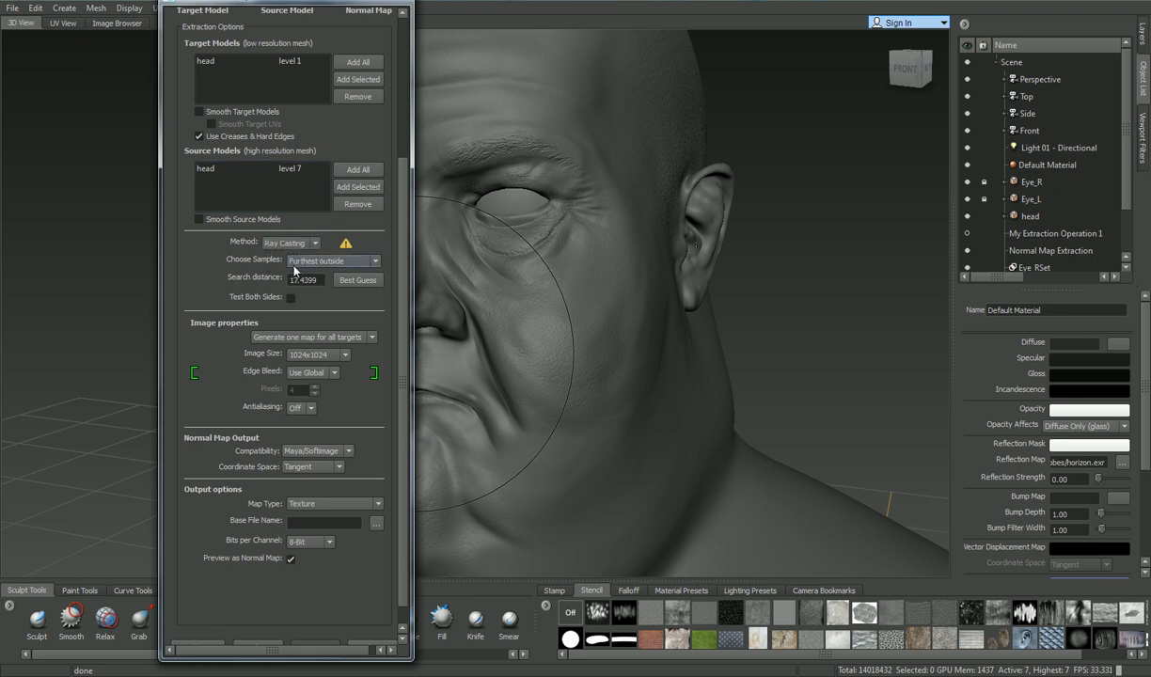
{"action": "mouse_move", "coordinate": [302, 259]}
{"action": "left_click", "coordinate": [363, 280]}
Step: Choose to generate one map for all targets and set the image size to 4096x4096
{"action": "scroll", "coordinate": [385, 268], "scroll_direction": "down", "scroll_amount": 1}
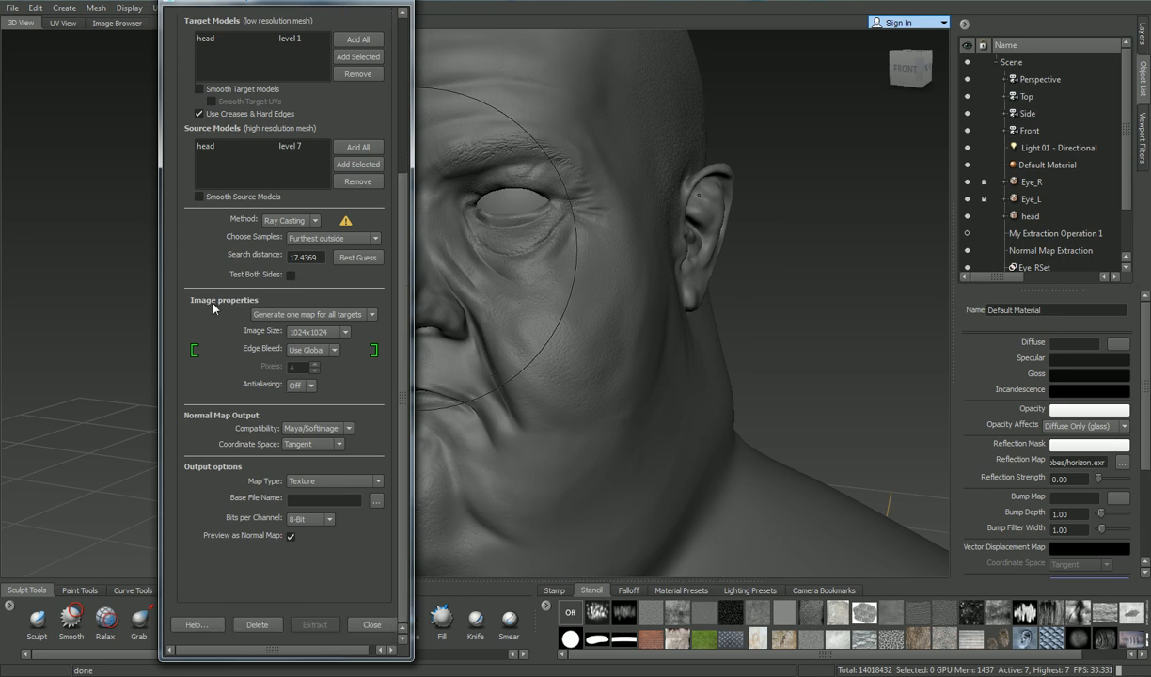
{"action": "left_click", "coordinate": [375, 315]}
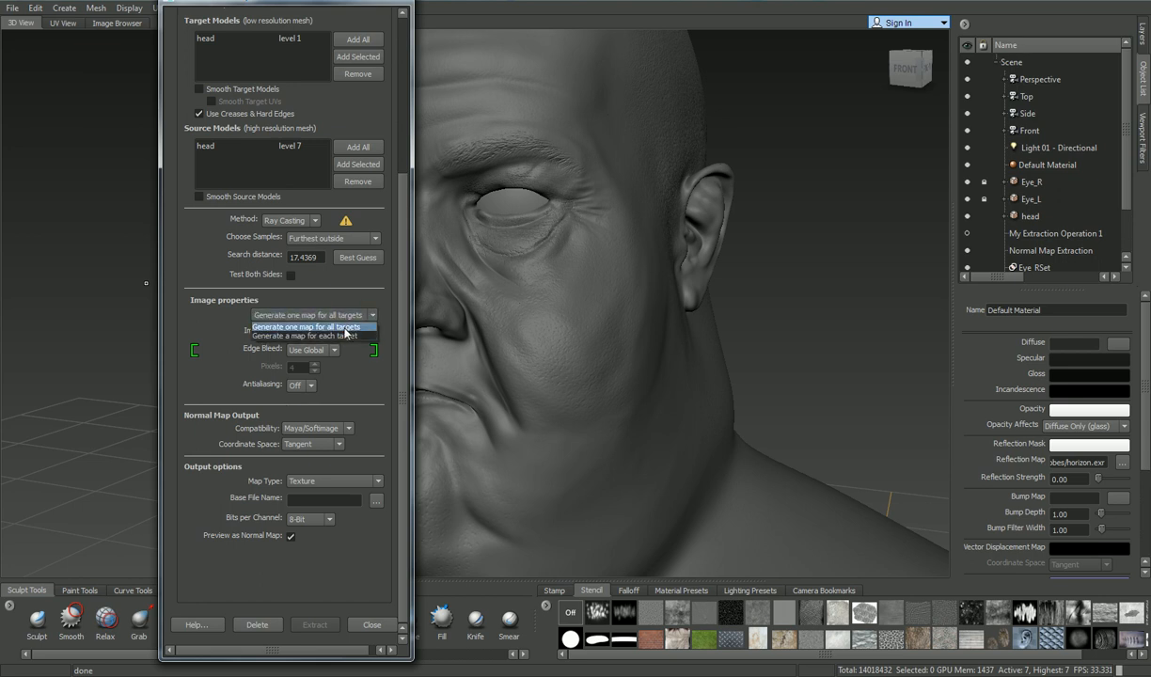
{"action": "left_click", "coordinate": [332, 327]}
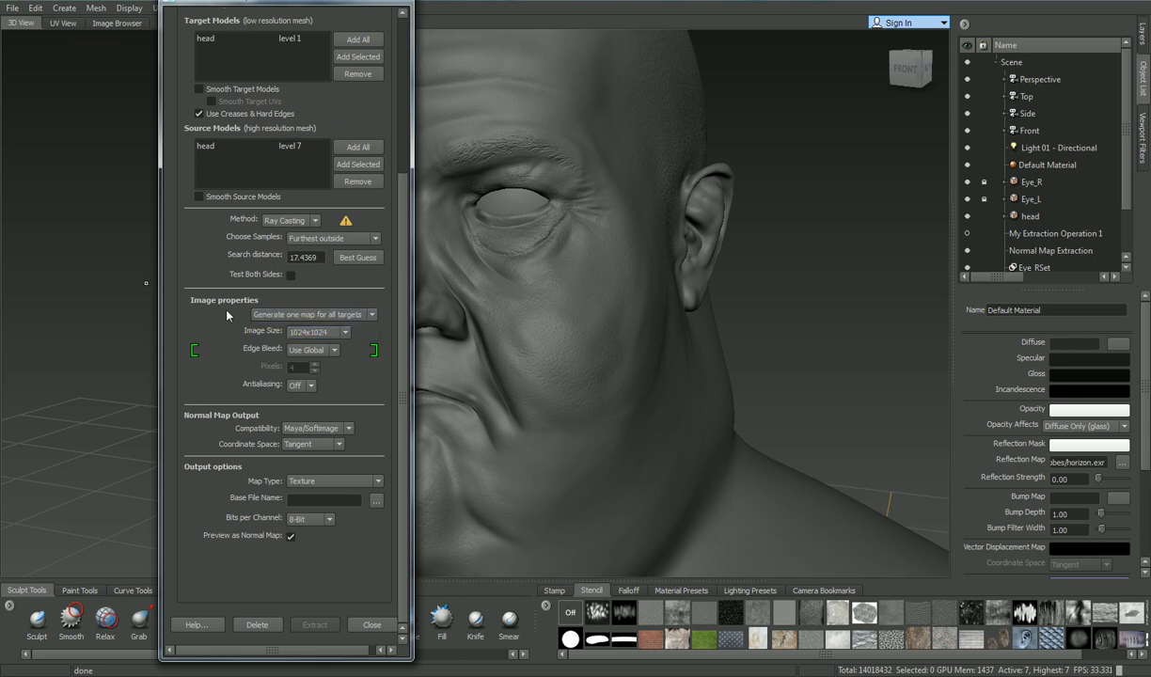
{"action": "left_click", "coordinate": [346, 332]}
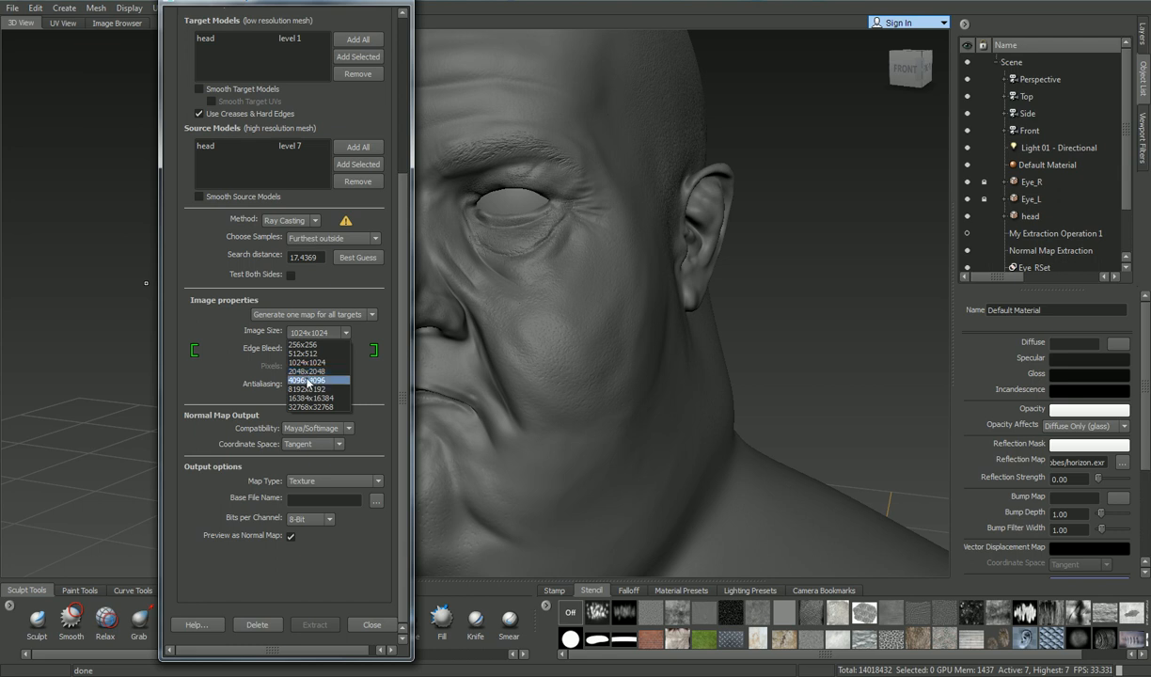
{"action": "left_click", "coordinate": [310, 380]}
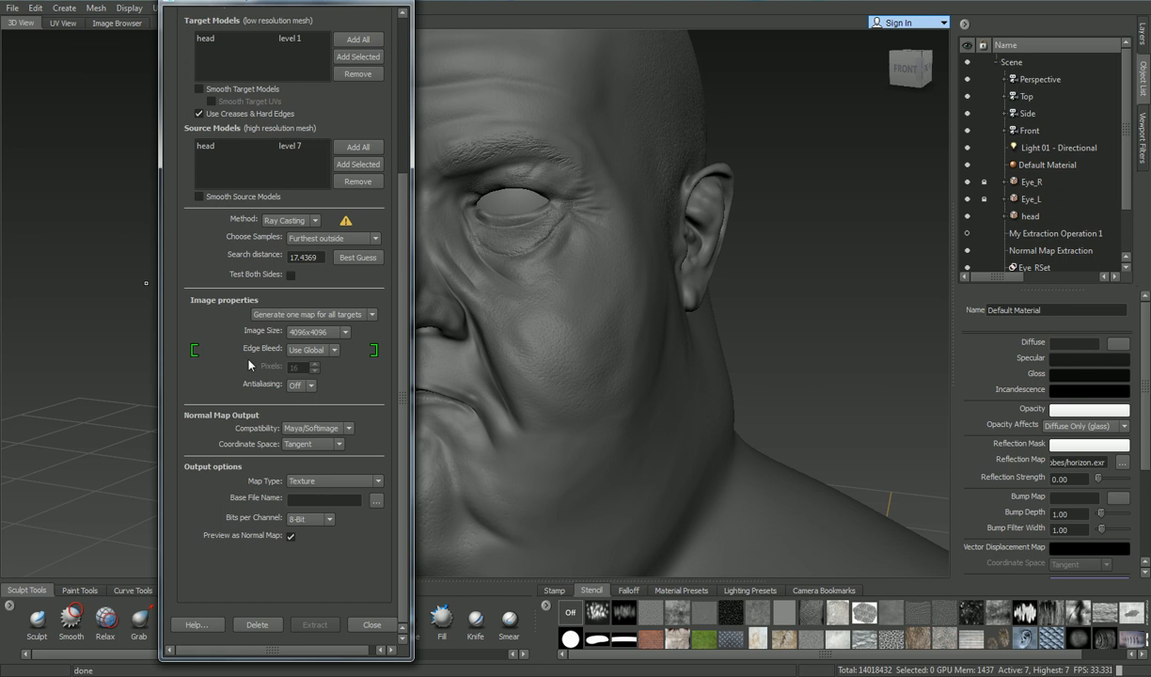
Step: Set antialiasing to 2X and normal map compatibility to 3ds Max, keeping the tangent coordinate space and 8-bit texture output
{"action": "left_click", "coordinate": [306, 394]}
{"action": "left_click", "coordinate": [329, 430]}
{"action": "left_click", "coordinate": [301, 450]}
{"action": "left_click", "coordinate": [317, 483]}
{"action": "left_click", "coordinate": [329, 460]}
Step: Set the output file to a PNG named FatmanNRM in the Marv folder inside the desktop's Download folder
{"action": "left_click", "coordinate": [376, 502]}
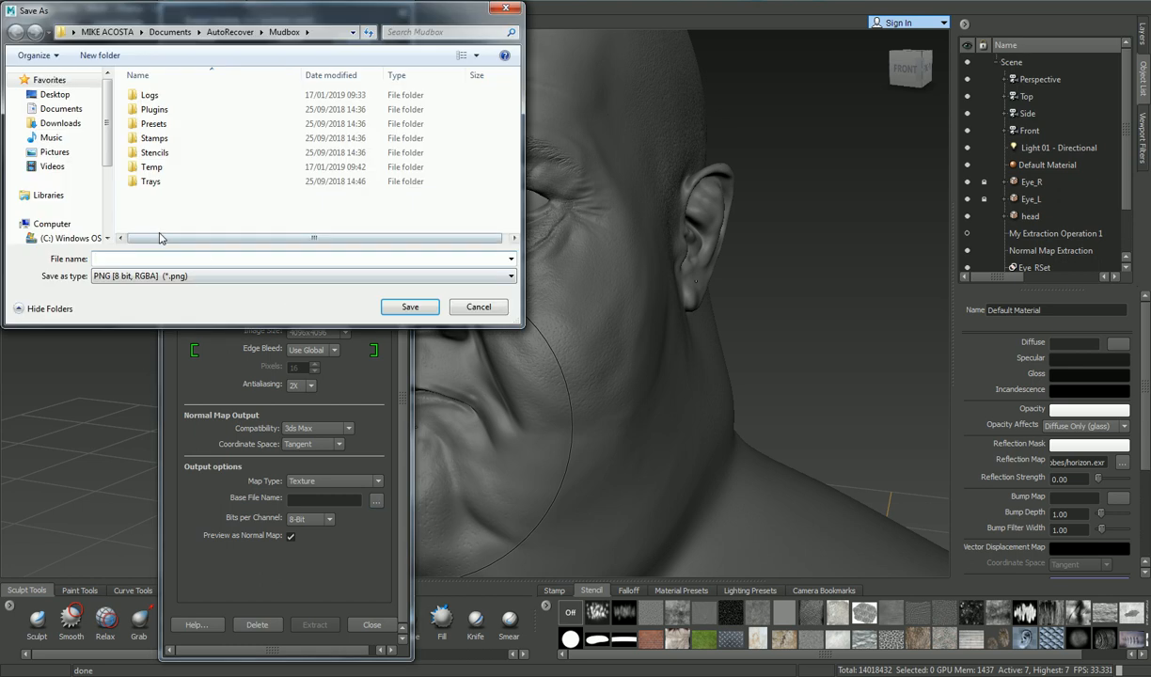
{"action": "left_click", "coordinate": [54, 94]}
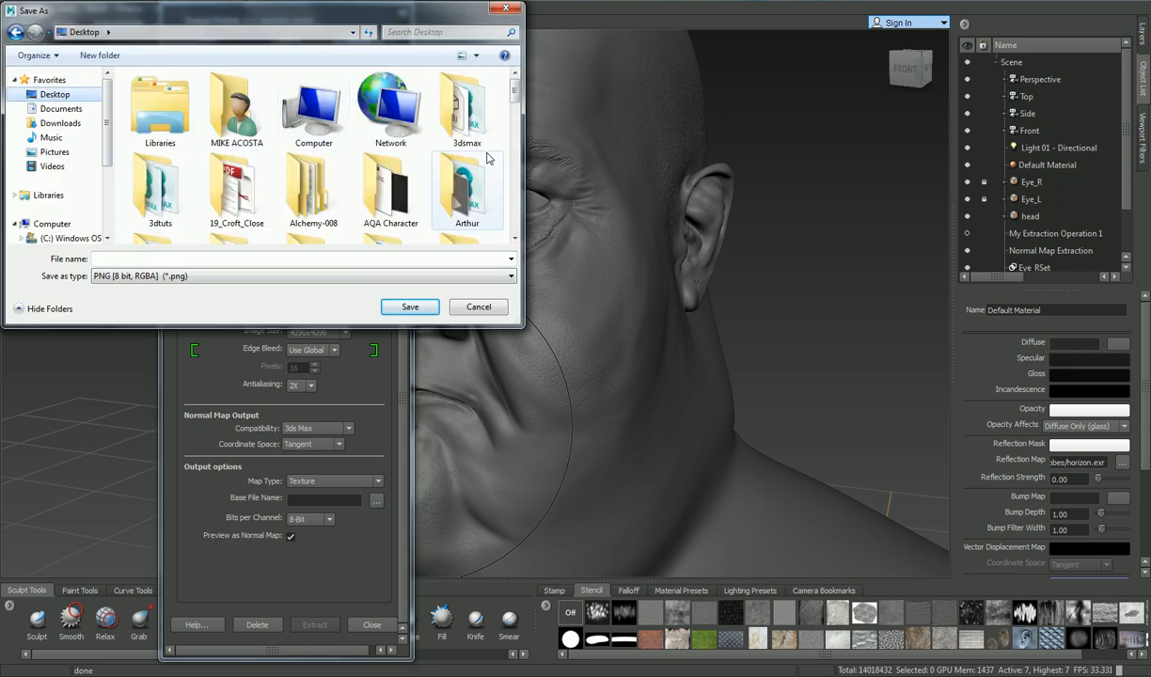
{"action": "left_click_drag", "start_coordinate": [514, 86], "coordinate": [516, 130]}
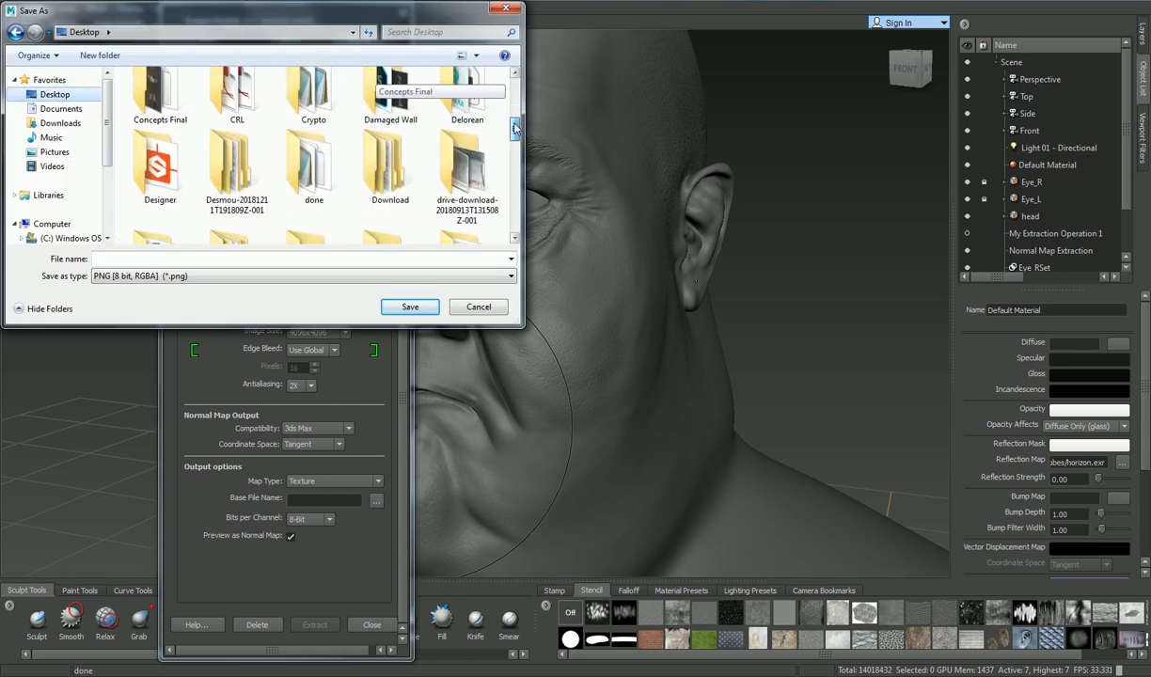
{"action": "left_click", "coordinate": [386, 157]}
{"action": "double_click", "coordinate": [386, 157]}
{"action": "double_click", "coordinate": [171, 98]}
{"action": "double_click", "coordinate": [160, 98]}
{"action": "left_click", "coordinate": [156, 259]}
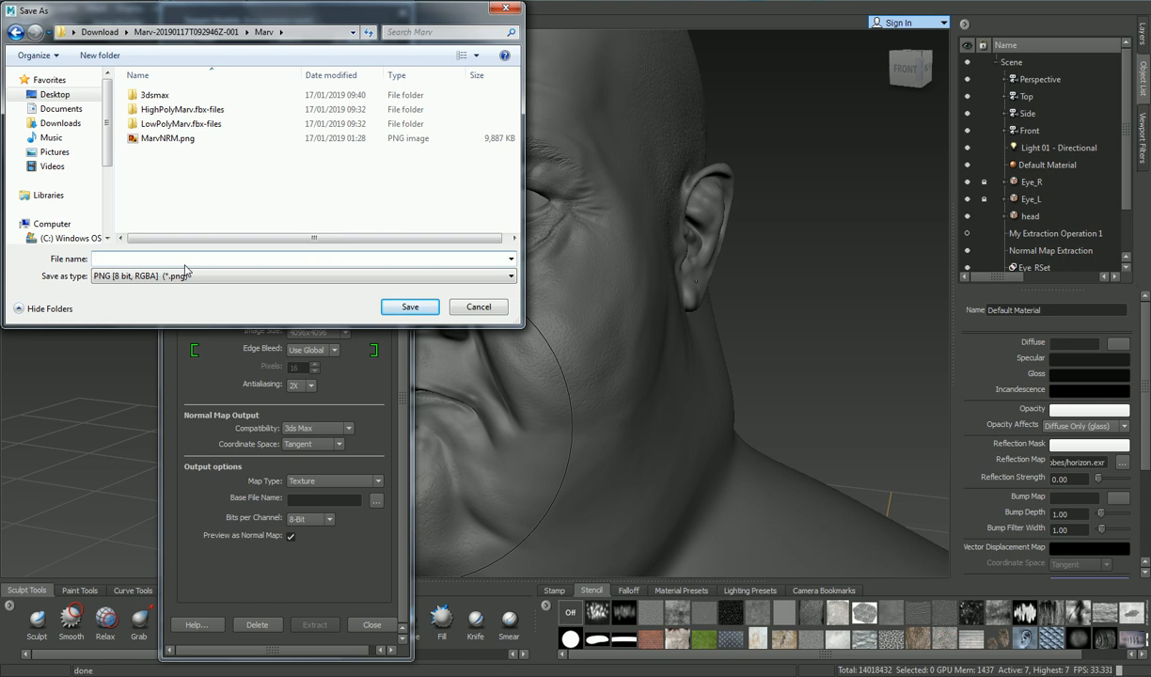
{"action": "type", "text": "FatmanNRM"}
{"action": "left_click", "coordinate": [400, 299]}
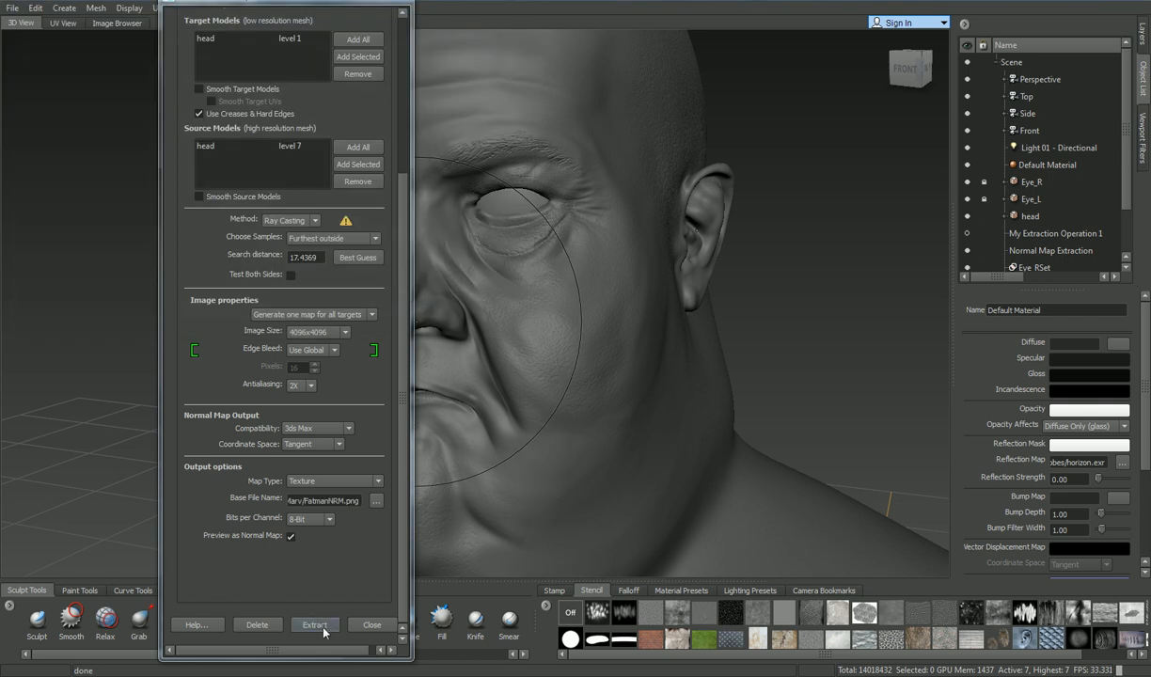
Step: Extract the normal map, declining the switch to subdivision based lookup, and close the extraction results
{"action": "left_click", "coordinate": [316, 625]}
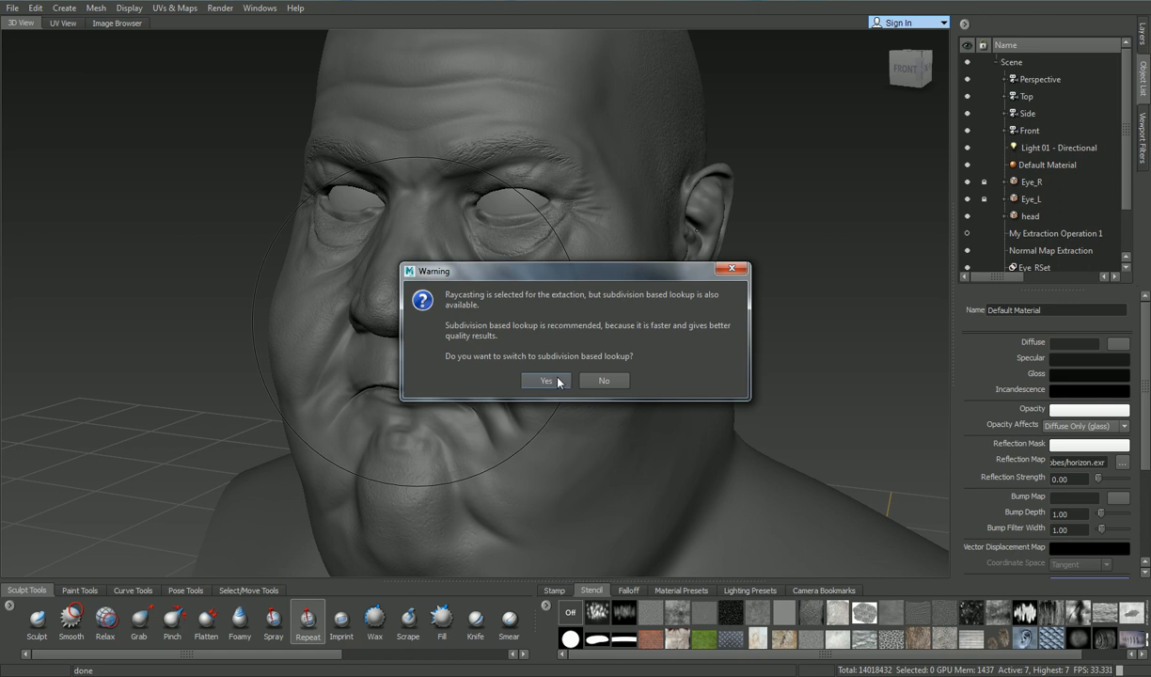
{"action": "left_click", "coordinate": [607, 381]}
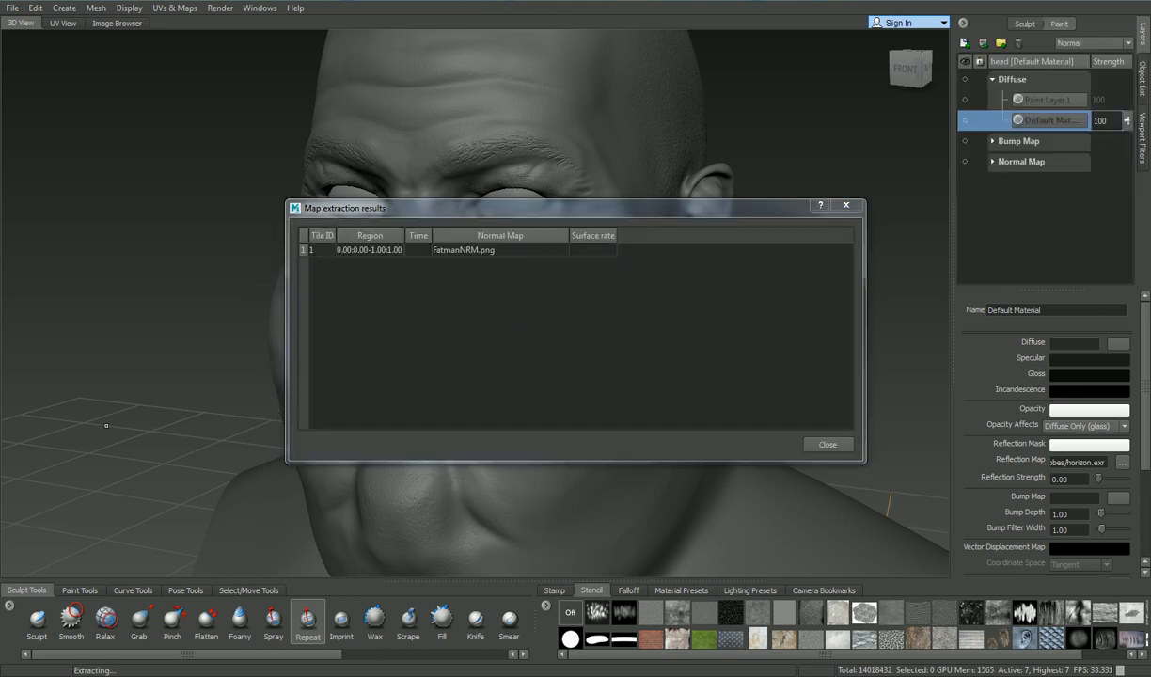
{"action": "left_click", "coordinate": [826, 445]}
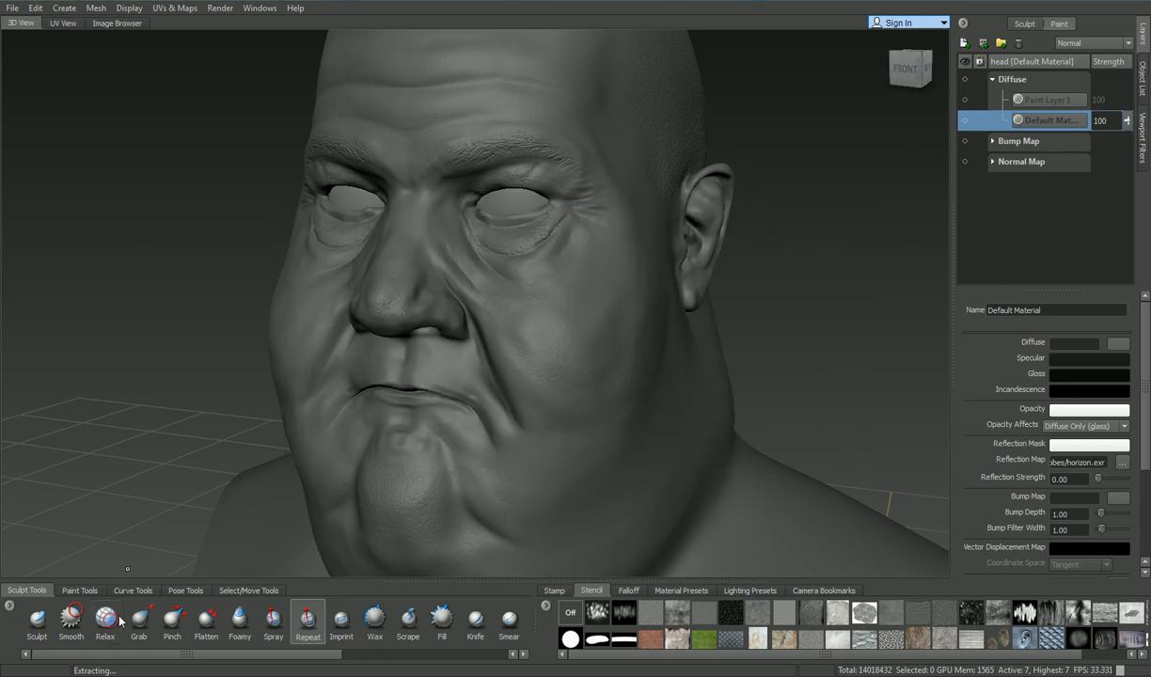
Step: Switch to Windows Explorer and open the Marv folder under Download > Marv-20190117T092946Z-001 on the desktop
{"action": "key", "text": "super"}
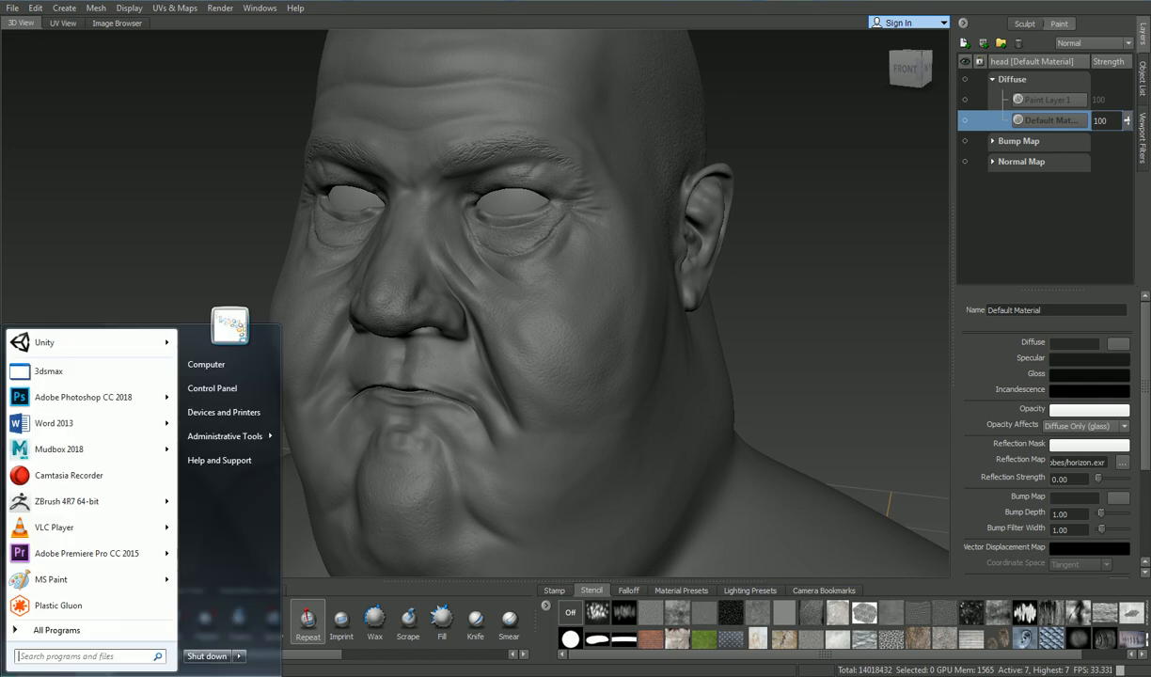
{"action": "left_click", "coordinate": [263, 365]}
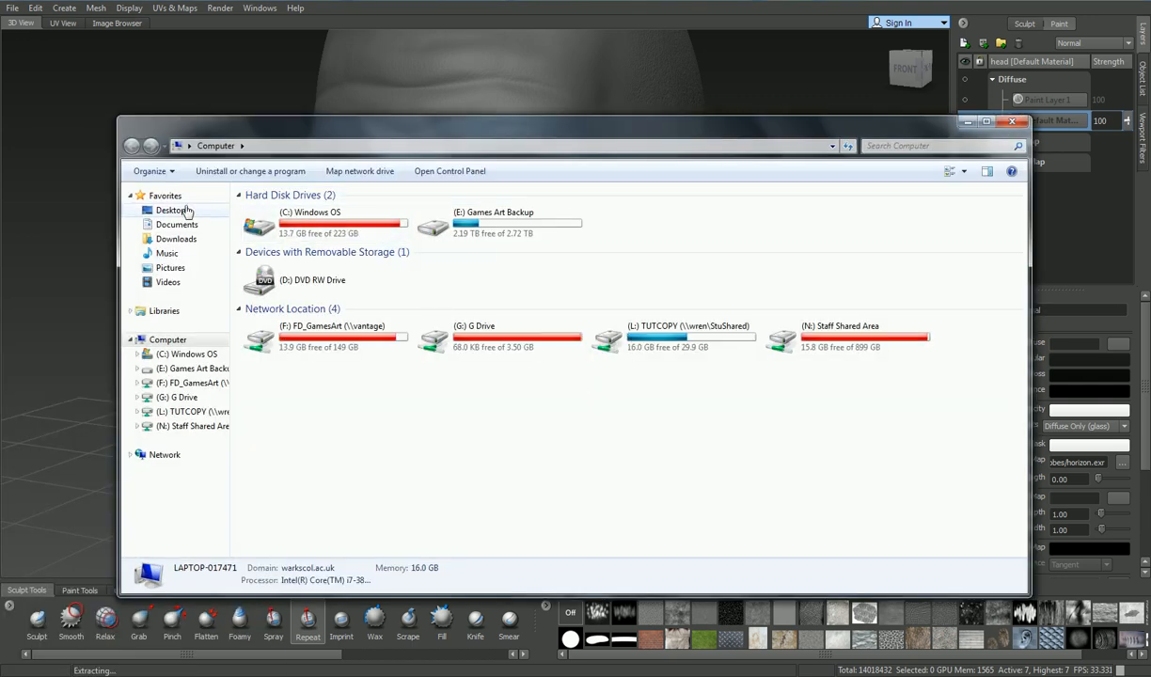
{"action": "left_click", "coordinate": [174, 212]}
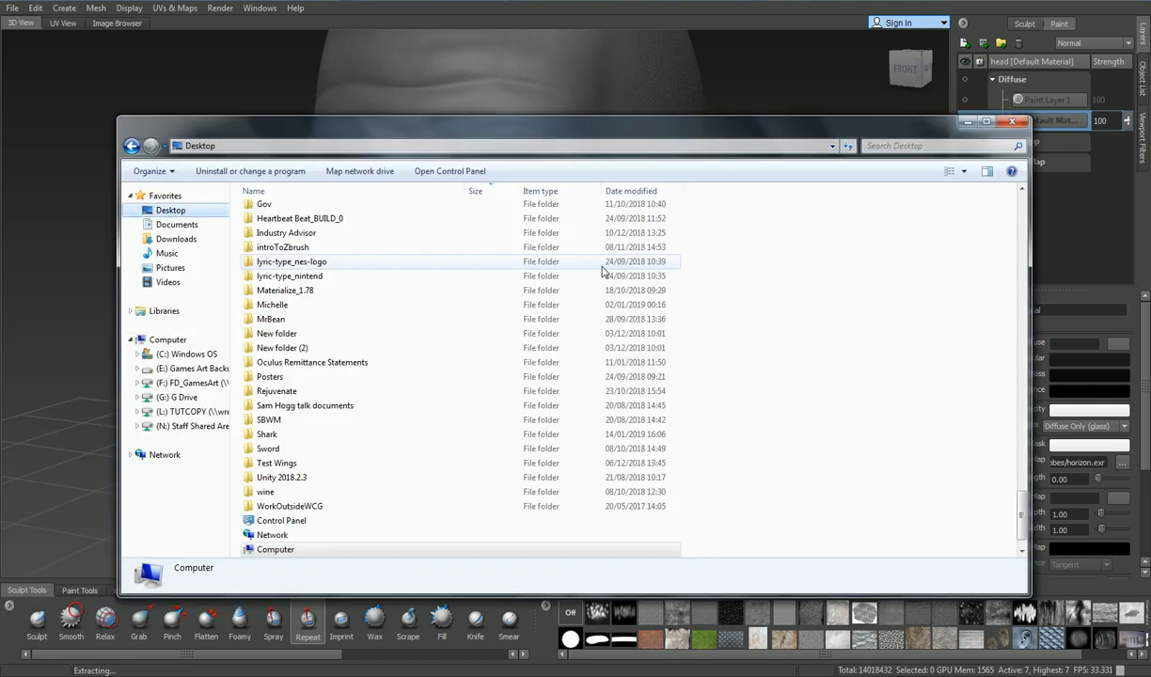
{"action": "left_click", "coordinate": [282, 333]}
{"action": "scroll", "coordinate": [297, 340], "scroll_direction": "up", "scroll_amount": 10}
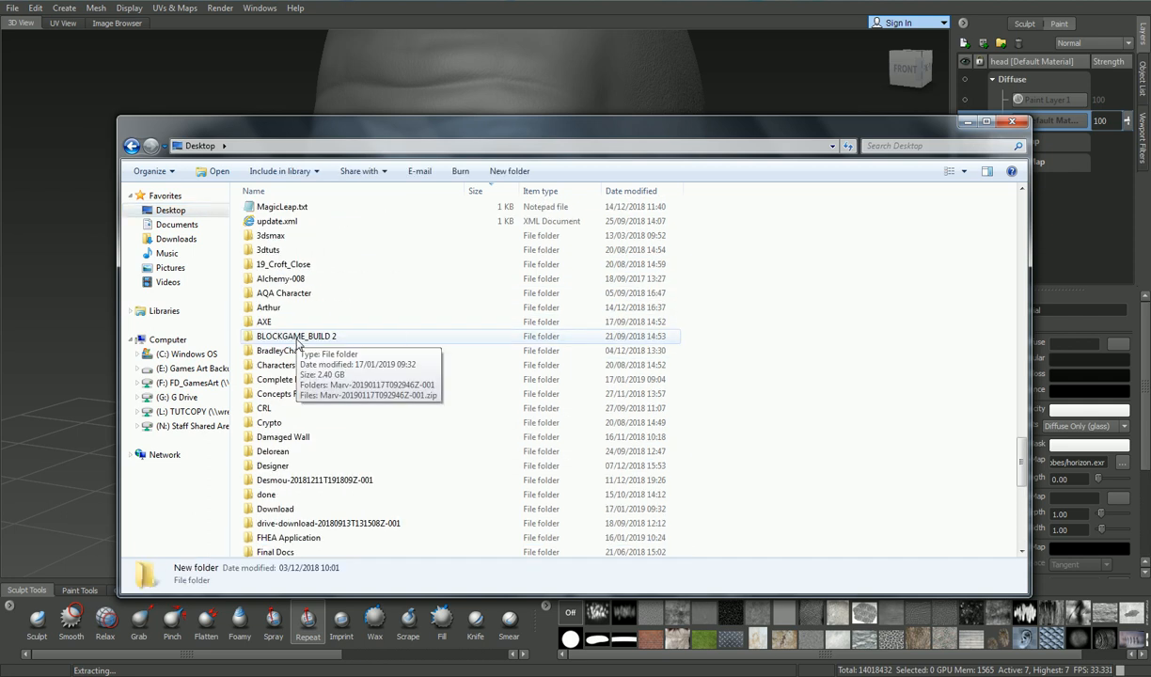
{"action": "double_click", "coordinate": [273, 509]}
{"action": "double_click", "coordinate": [307, 212]}
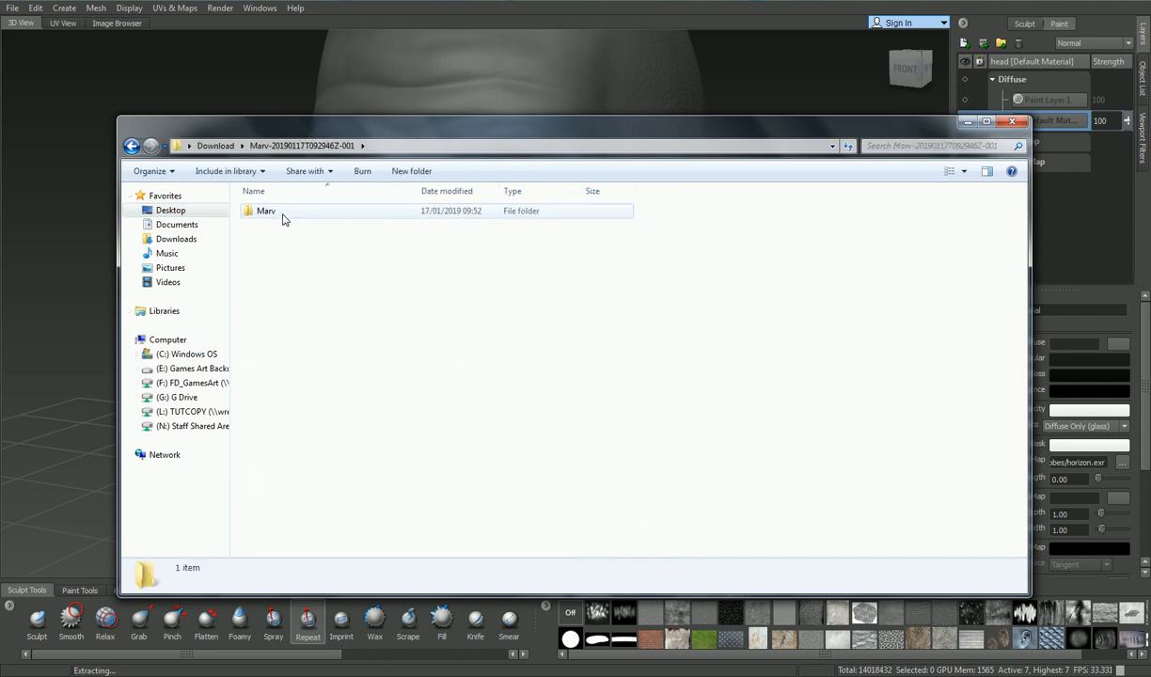
{"action": "double_click", "coordinate": [296, 212]}
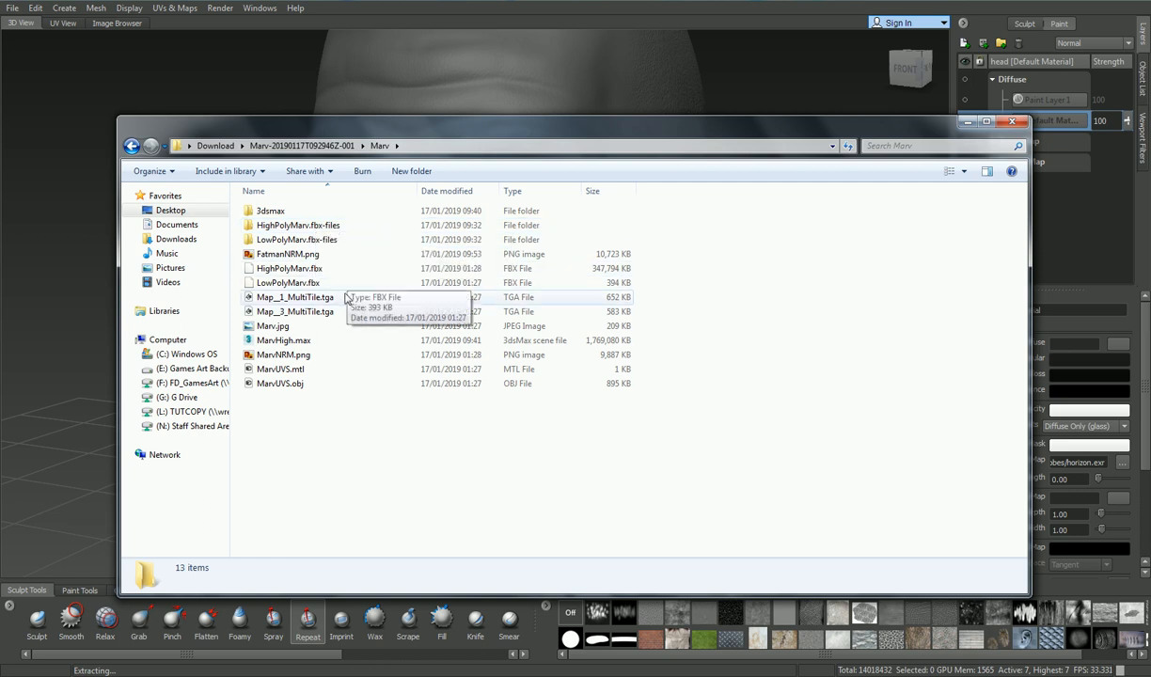
Step: View the existing normal map MarvNRM.png in the image viewer and close it
{"action": "left_click", "coordinate": [335, 354]}
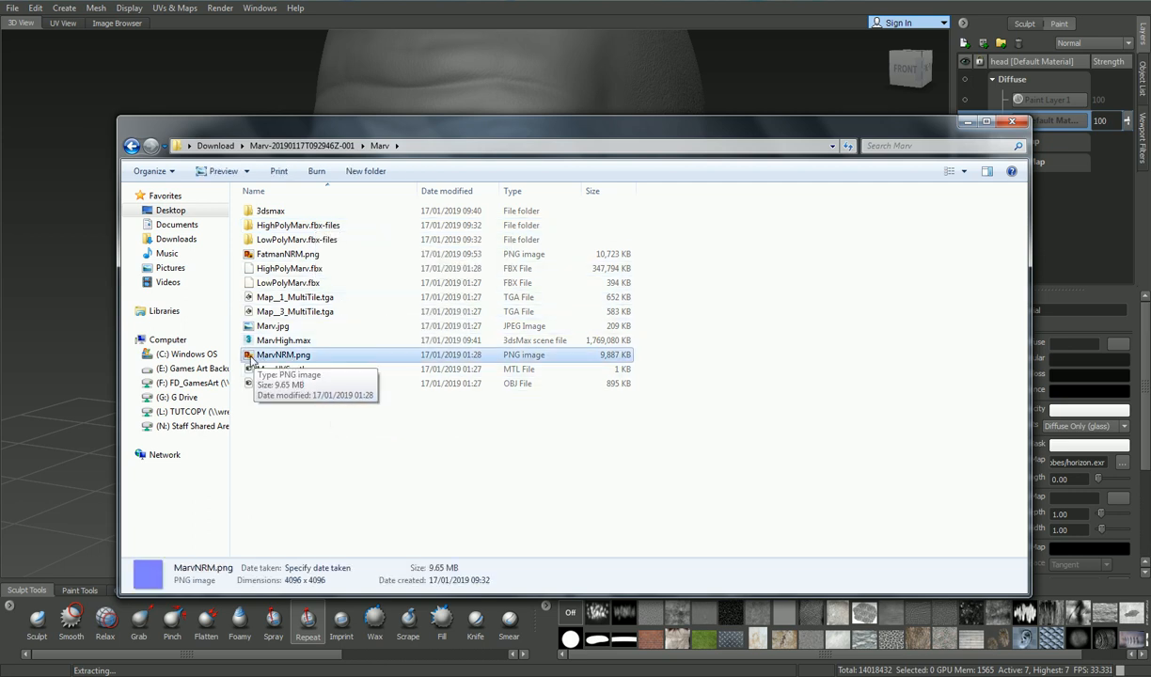
{"action": "double_click", "coordinate": [250, 356]}
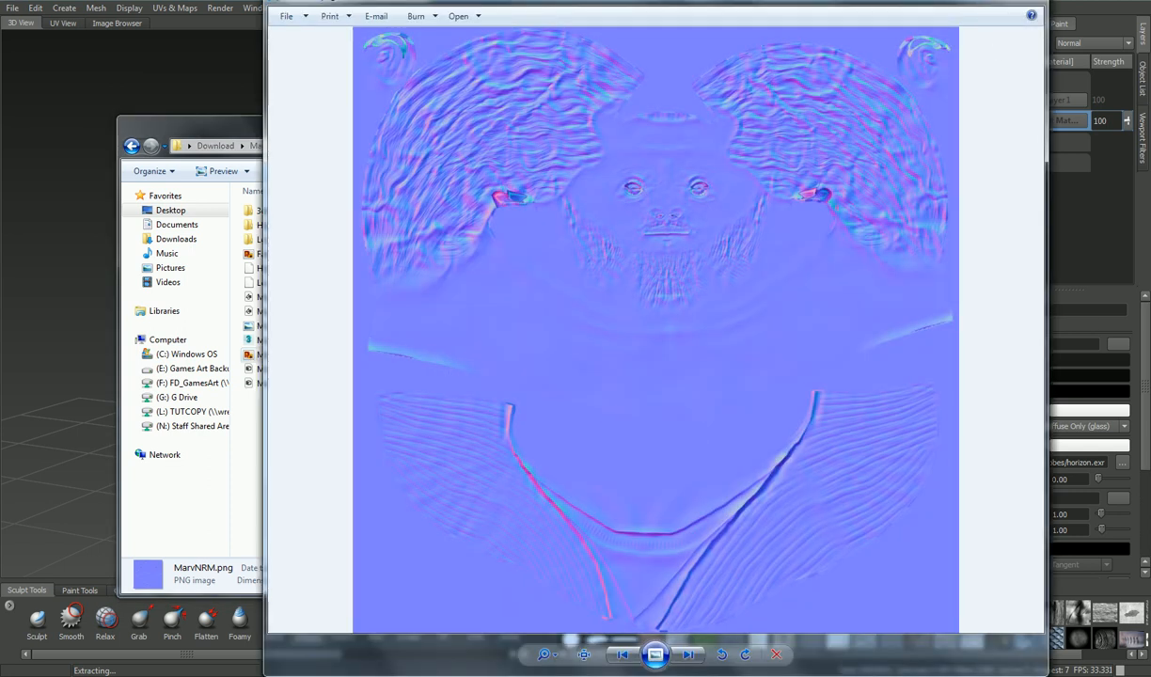
{"action": "left_click", "coordinate": [1030, 2]}
Step: View the extracted map FatmanNRM.png in the image viewer, then return to Mudbox
{"action": "double_click", "coordinate": [288, 254]}
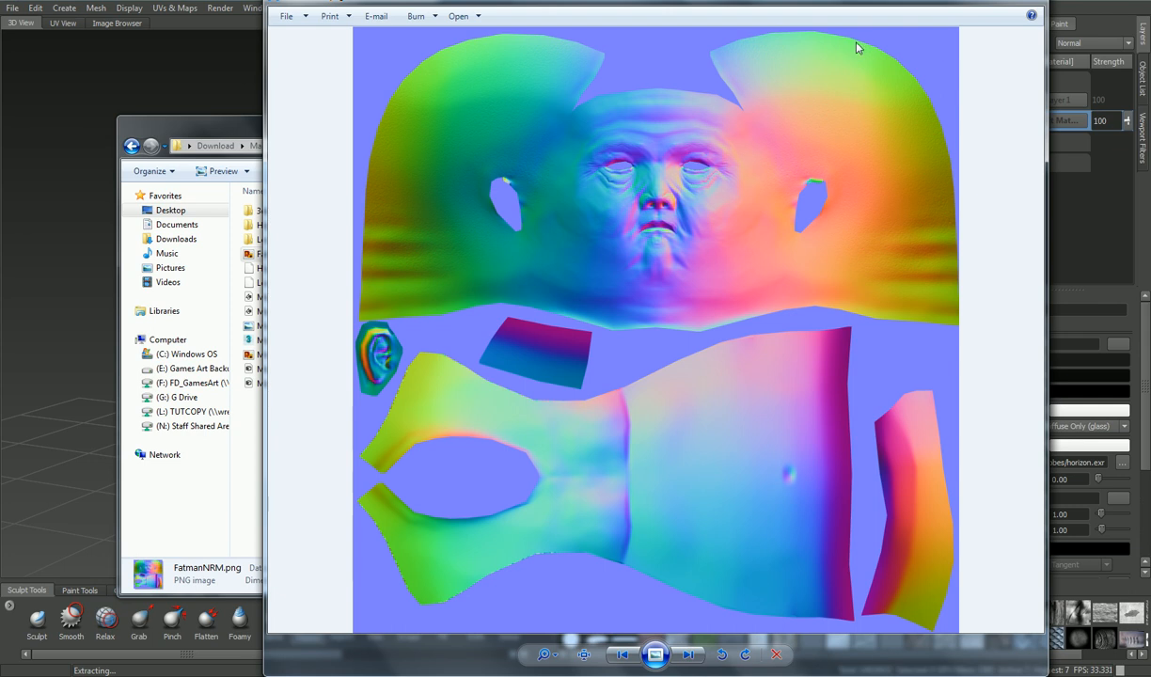
{"action": "left_click_drag", "start_coordinate": [644, 10], "coordinate": [693, 25]}
{"action": "mouse_move", "coordinate": [982, 22]}
{"action": "left_mouse_down"}
{"action": "mouse_move", "coordinate": [1063, 9]}
{"action": "mouse_move", "coordinate": [965, 7]}
{"action": "left_mouse_up"}
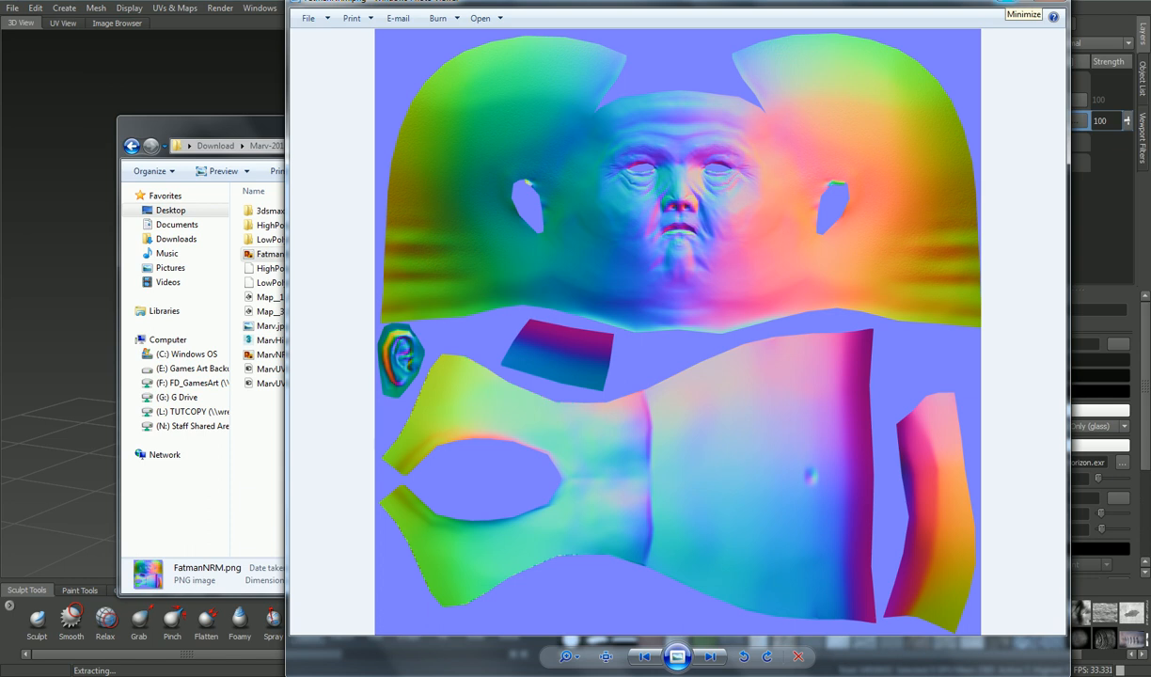
{"action": "left_click", "coordinate": [1009, 4]}
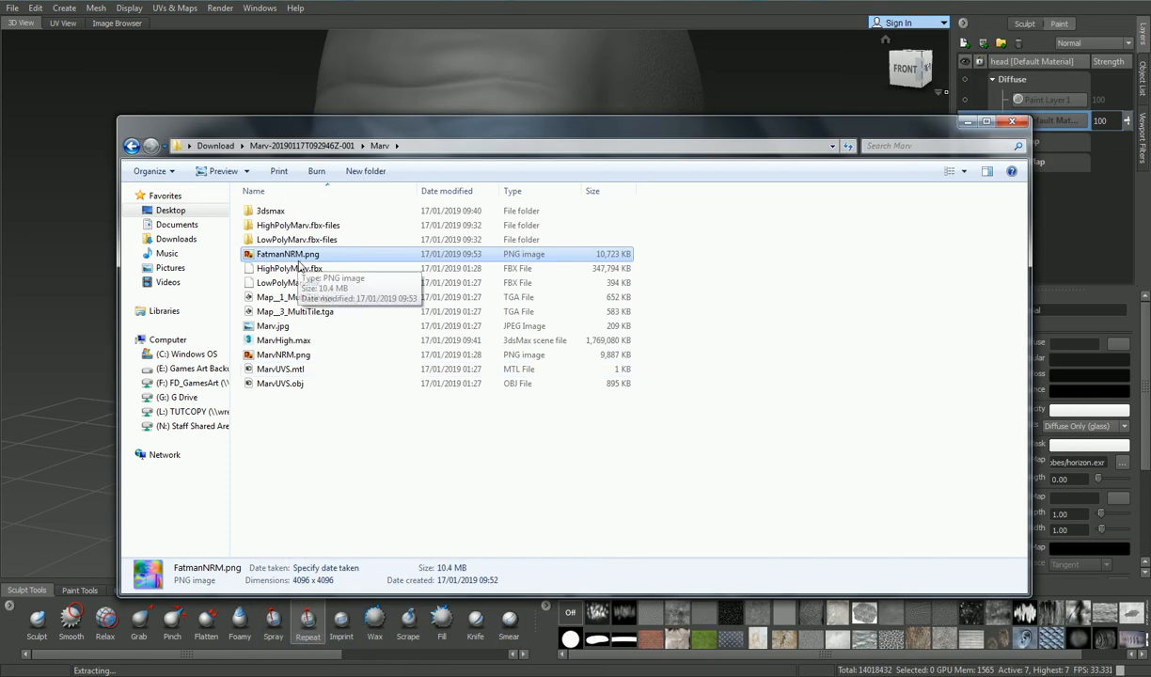
{"action": "left_click", "coordinate": [968, 122]}
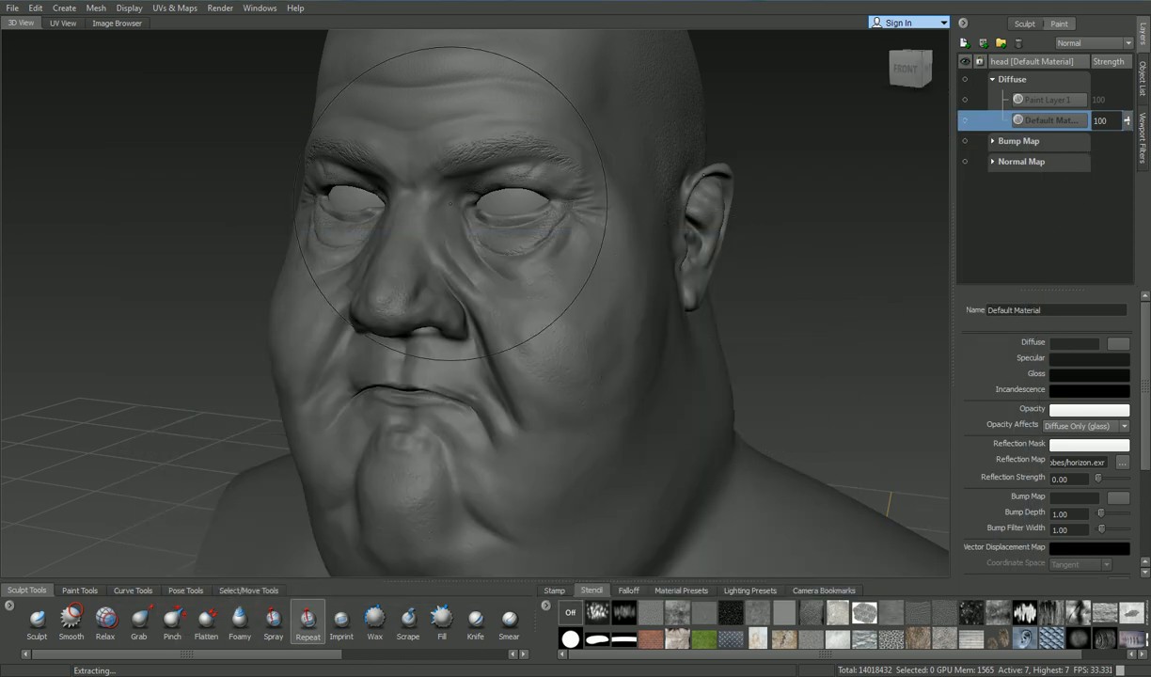
Step: Reopen the saved Normal Map Extraction operation and set its normal map coordinate space to Tangent
{"action": "left_click", "coordinate": [174, 8]}
{"action": "mouse_move", "coordinate": [202, 110]}
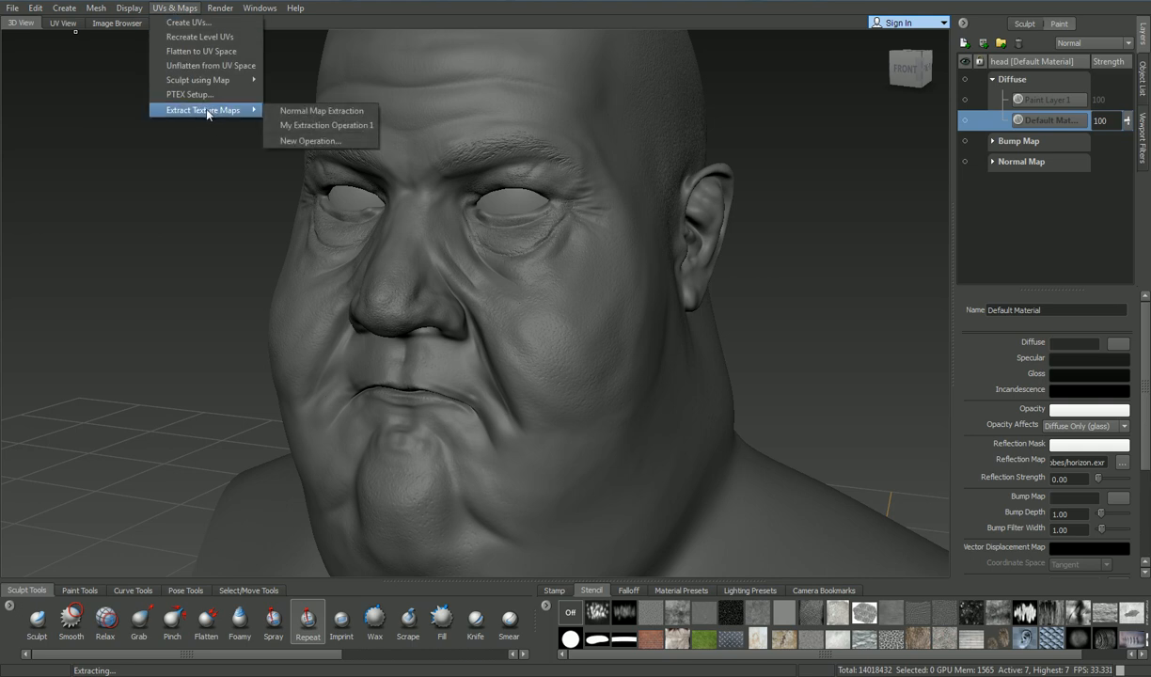
{"action": "left_click", "coordinate": [329, 110]}
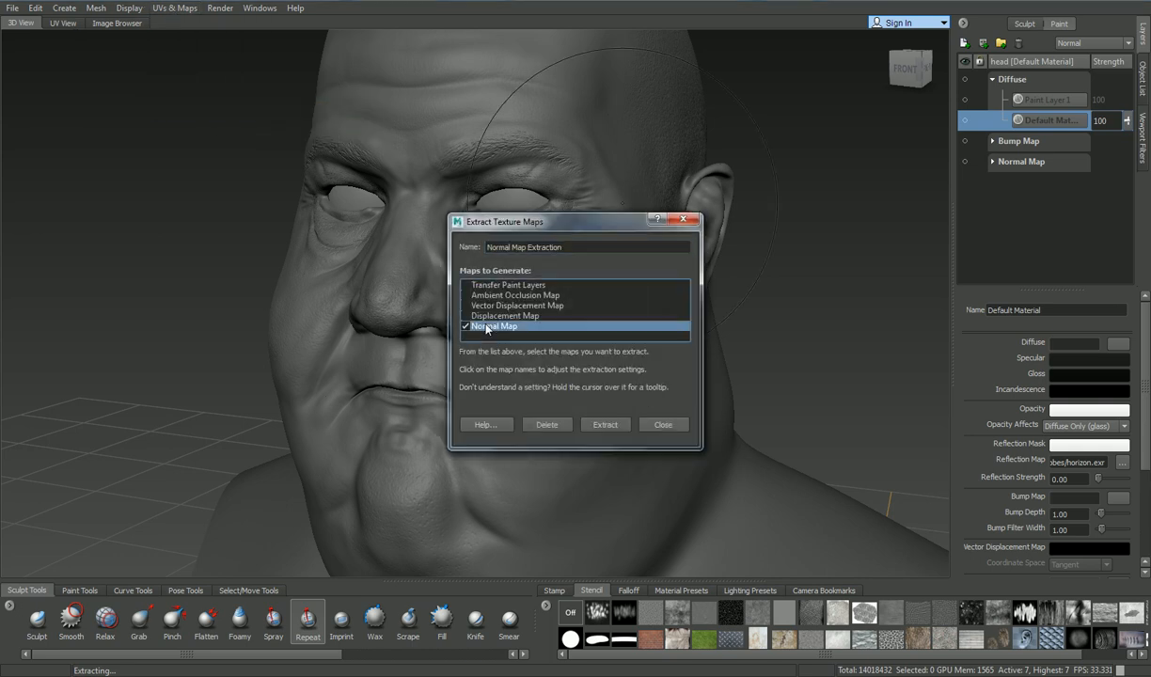
{"action": "left_click", "coordinate": [485, 326]}
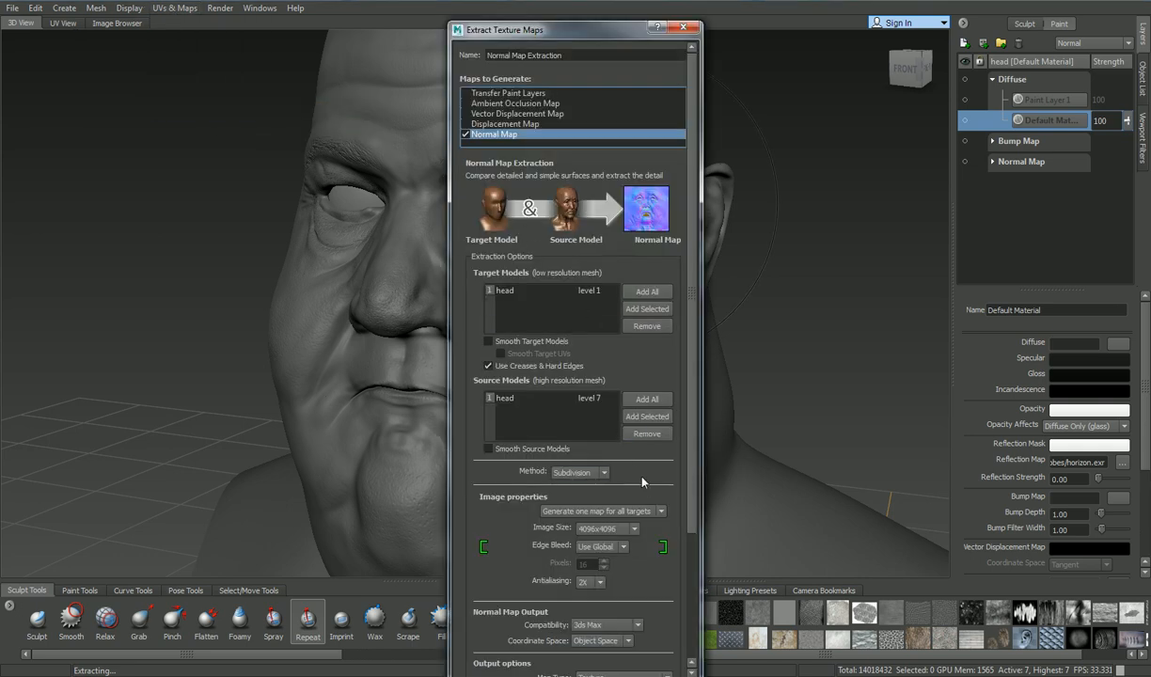
{"action": "scroll", "coordinate": [692, 533], "scroll_direction": "down", "scroll_amount": 2}
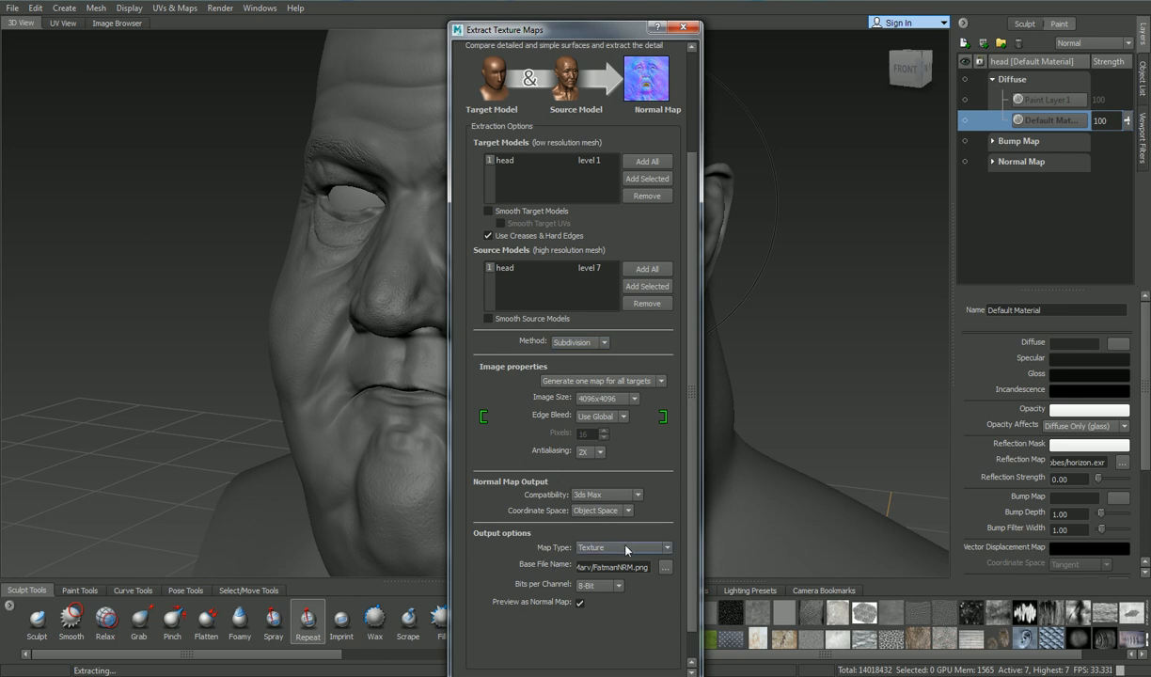
{"action": "left_click", "coordinate": [597, 511]}
{"action": "left_click", "coordinate": [593, 524]}
Step: Run the extraction again for the tangent-space normal map and accept the tangent quality warning
{"action": "left_click_drag", "start_coordinate": [692, 531], "coordinate": [693, 564]}
{"action": "left_click", "coordinate": [606, 662]}
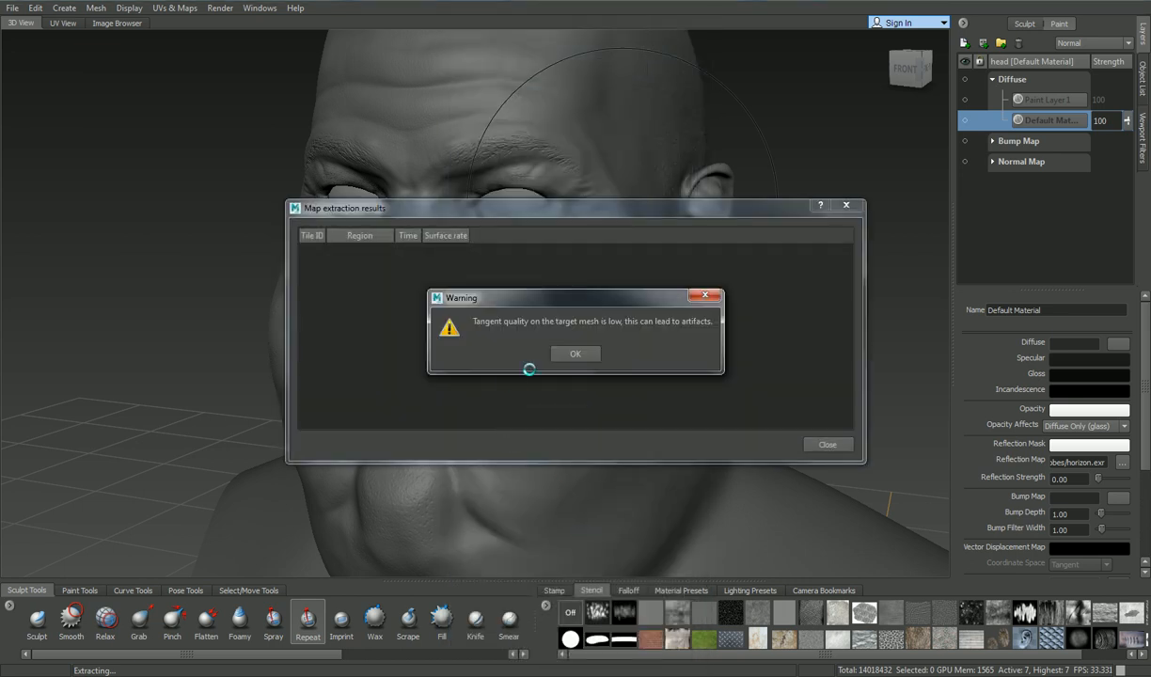
{"action": "left_click", "coordinate": [575, 353]}
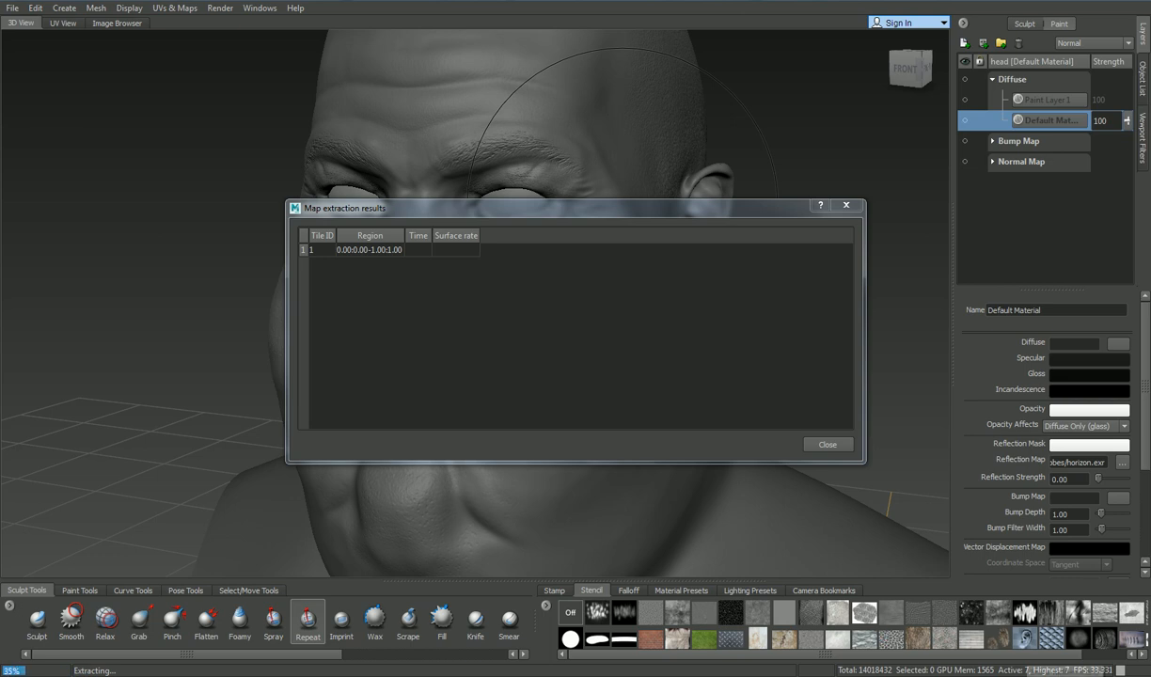
{"action": "left_click", "coordinate": [1026, 676]}
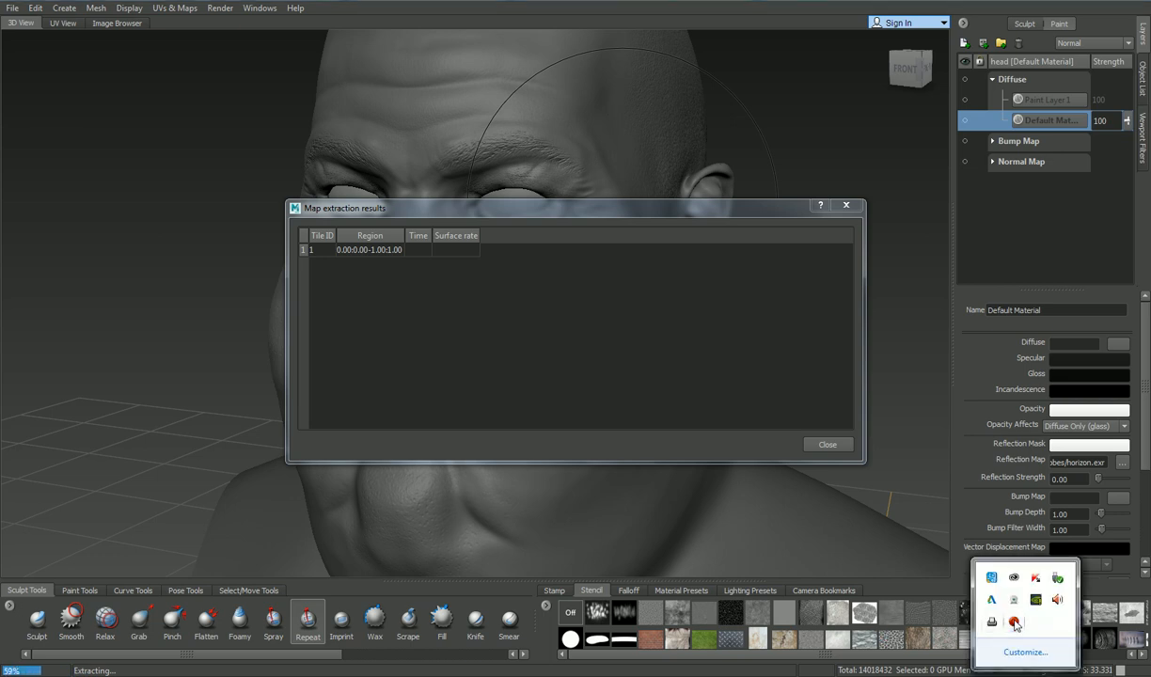
{"action": "right_click", "coordinate": [1015, 622]}
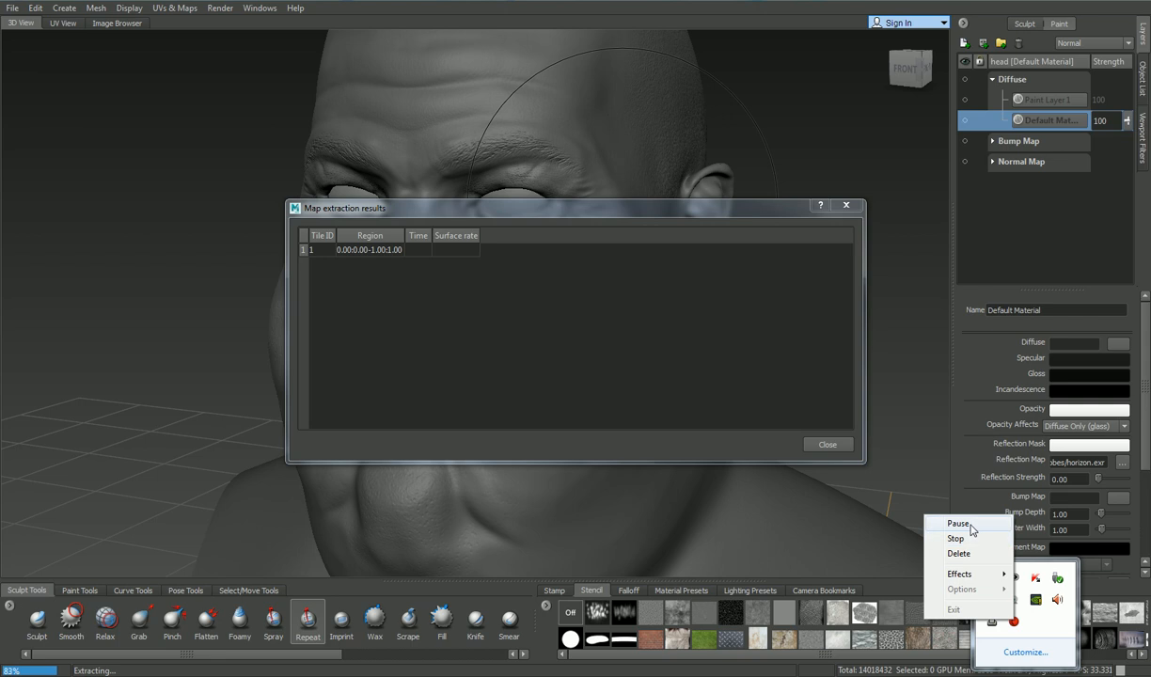
{"action": "left_click", "coordinate": [972, 532]}
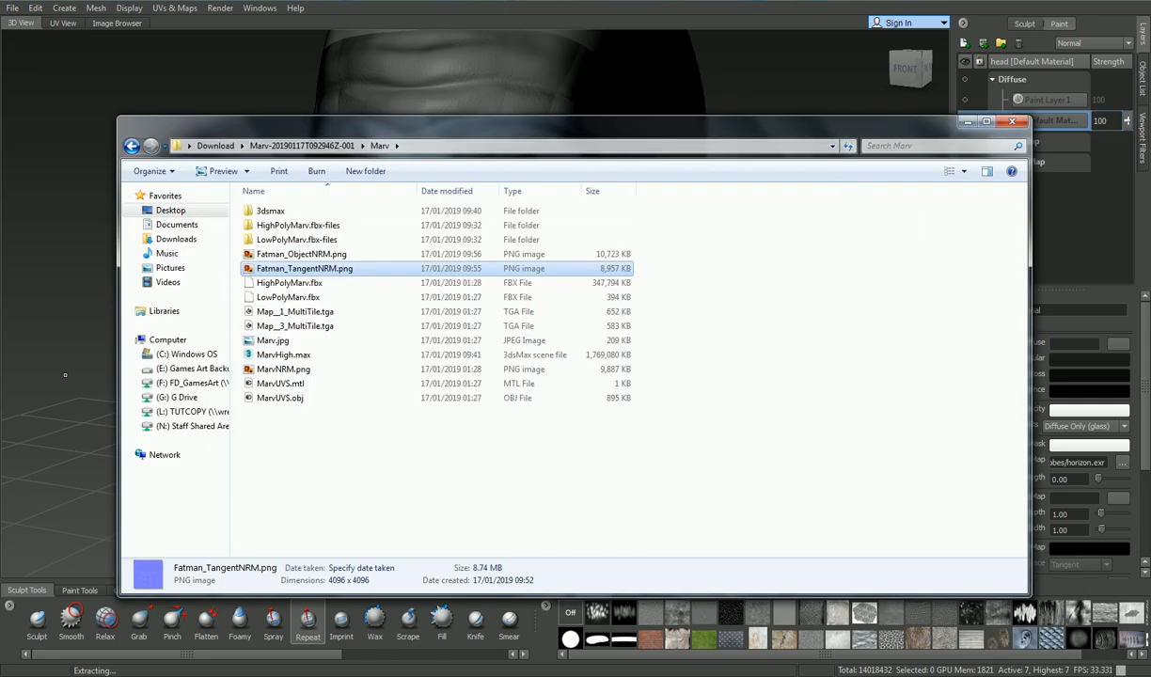
Step: View Fatman_ObjectNRM.png in the image viewer and move its window aside to leave room for a comparison
{"action": "left_click", "coordinate": [275, 254]}
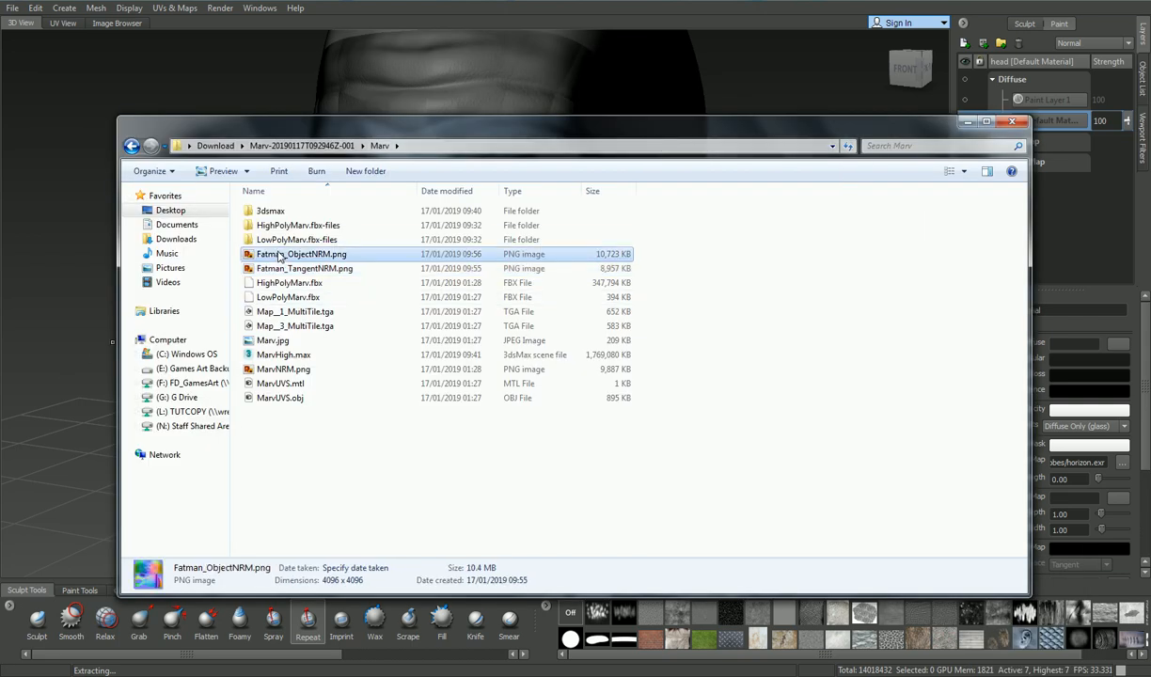
{"action": "double_click", "coordinate": [275, 254]}
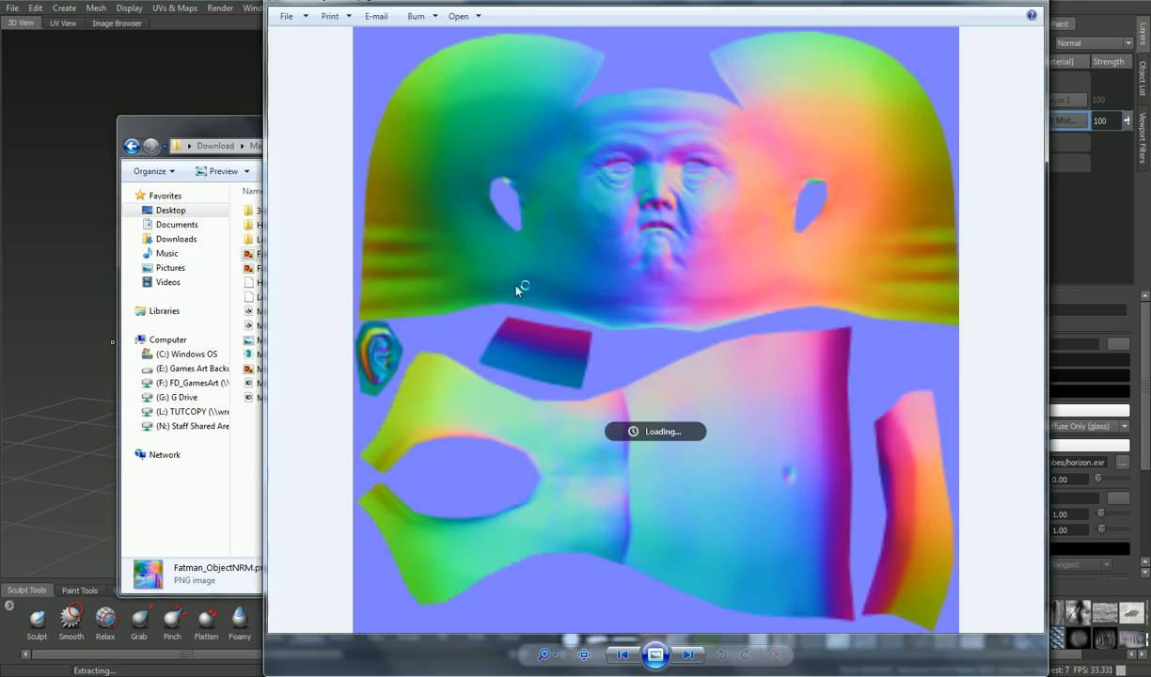
{"action": "left_click_drag", "start_coordinate": [649, 1], "coordinate": [800, 6]}
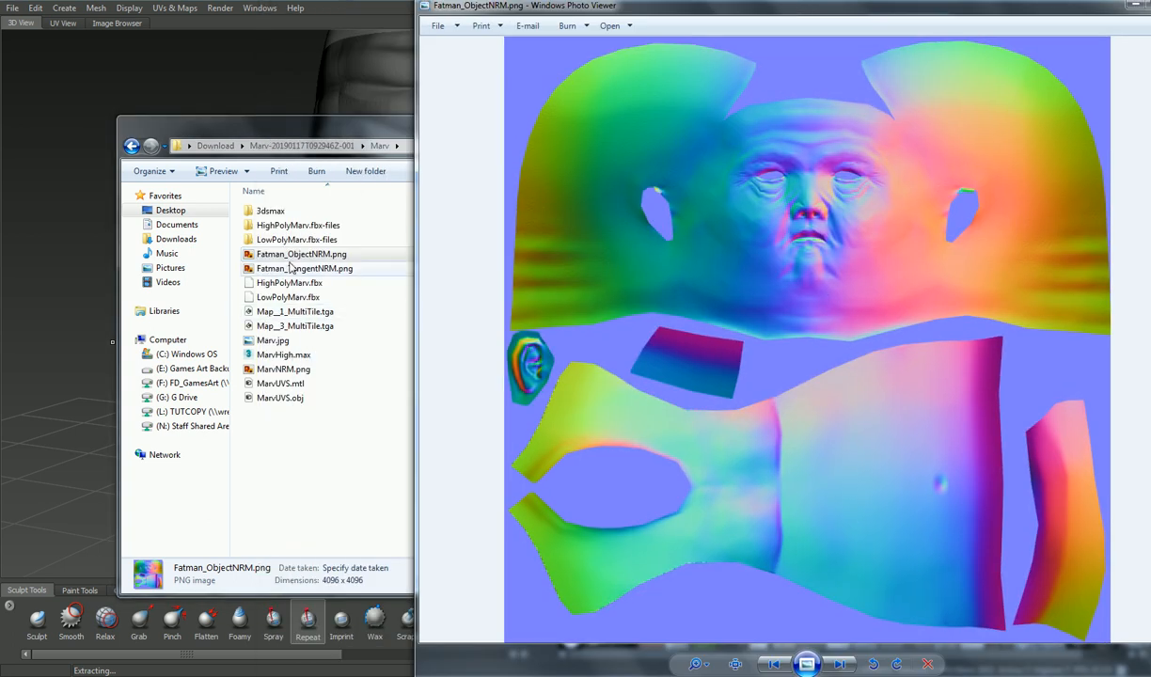
Step: Open Fatman_TangentNRM.png and arrange it side by side with the object-space map to compare both, minimizing the folder window
{"action": "double_click", "coordinate": [291, 268]}
{"action": "left_click_drag", "start_coordinate": [676, 2], "coordinate": [260, 20]}
{"action": "left_click", "coordinate": [873, 120]}
{"action": "left_click", "coordinate": [968, 122]}
{"action": "left_click_drag", "start_coordinate": [457, 19], "coordinate": [491, 12]}
{"action": "left_click_drag", "start_coordinate": [827, 8], "coordinate": [875, 7]}
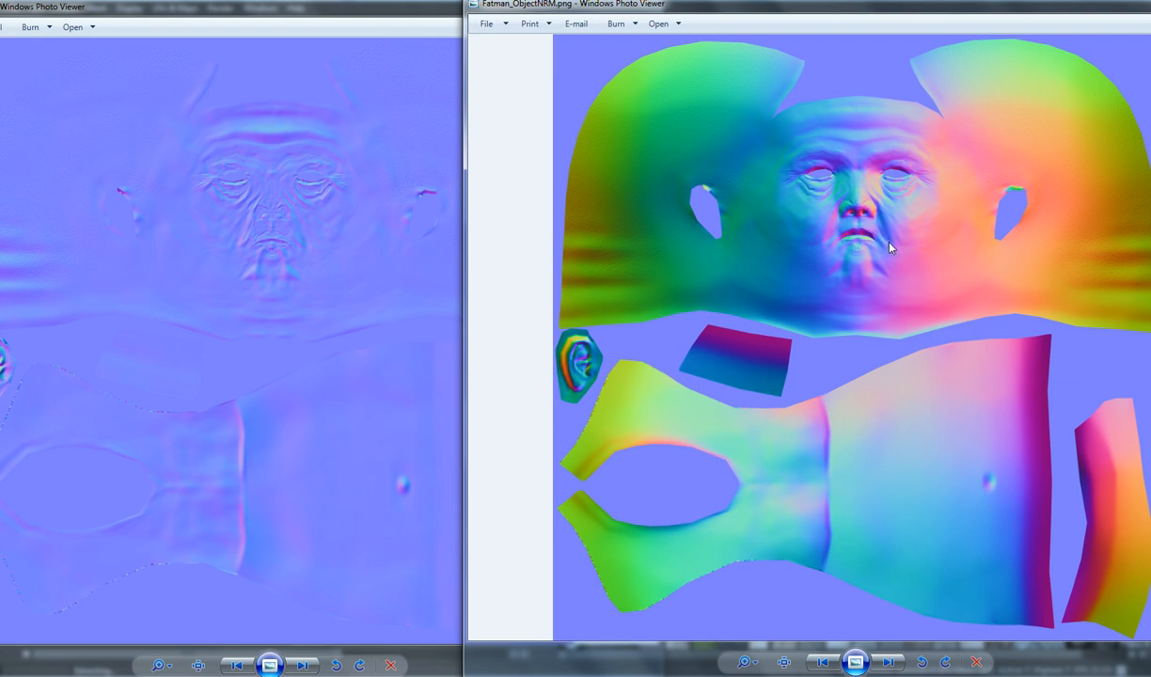
{"action": "left_click_drag", "start_coordinate": [876, 3], "coordinate": [907, 5]}
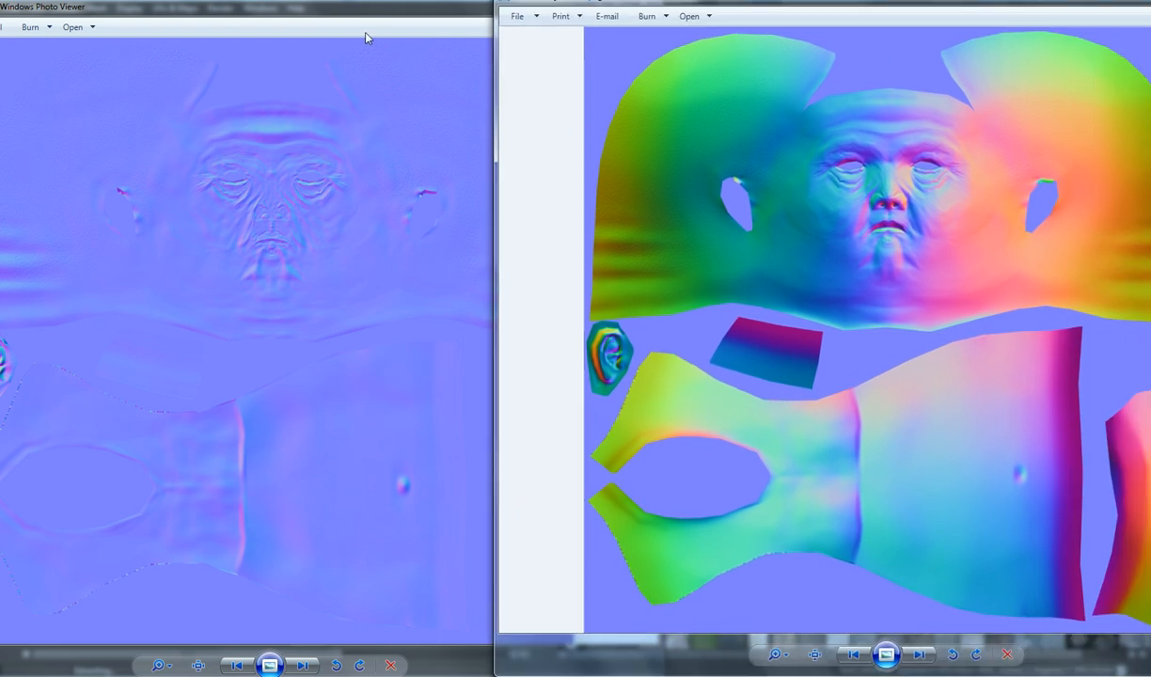
{"action": "left_click_drag", "start_coordinate": [387, 10], "coordinate": [411, 2]}
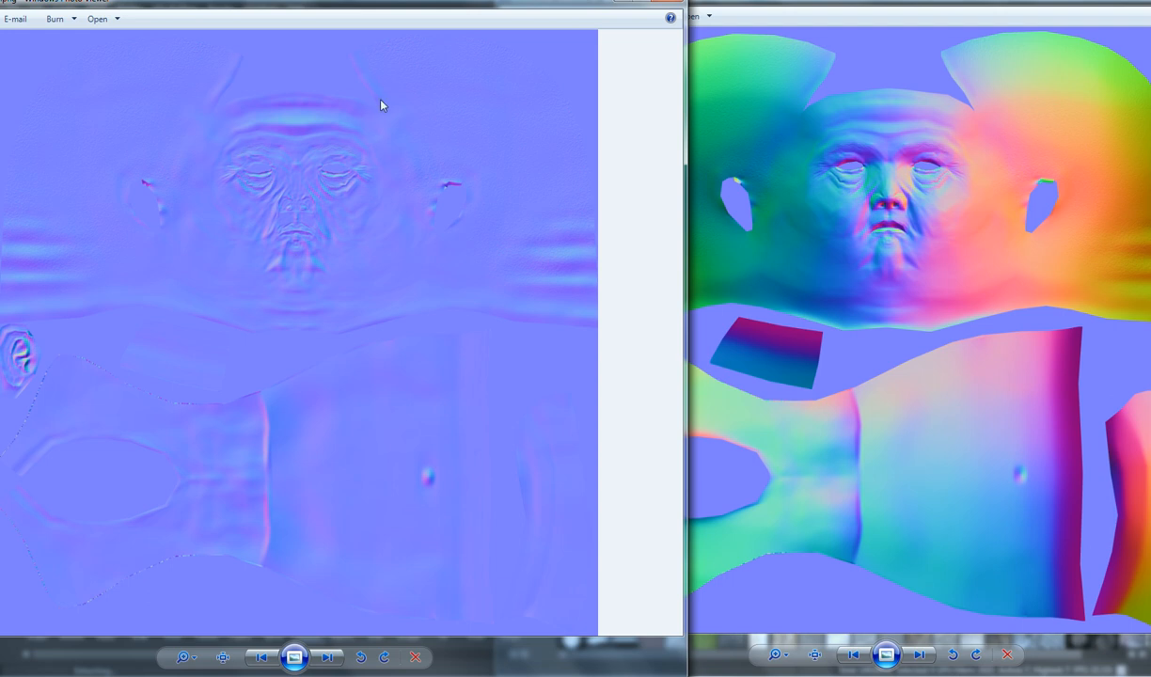
Step: Put away the normal map image windows, switch back to Mudbox and close the map extraction results
{"action": "left_click_drag", "start_coordinate": [338, 1], "coordinate": [367, 1]}
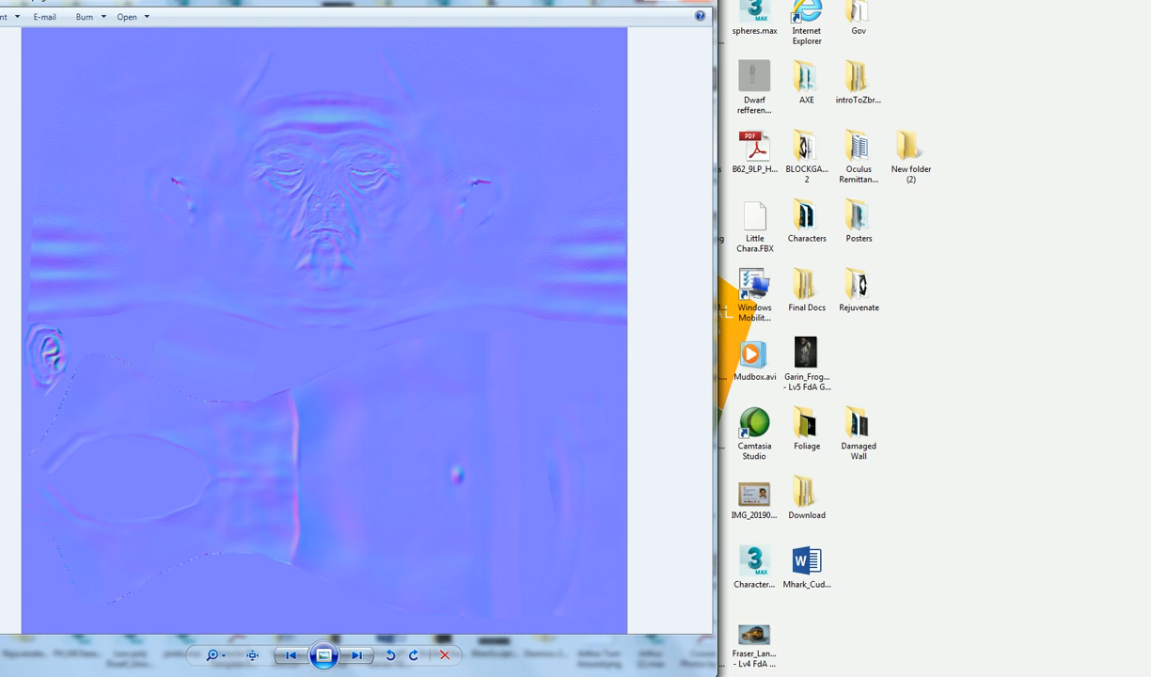
{"action": "left_click", "coordinate": [693, 1]}
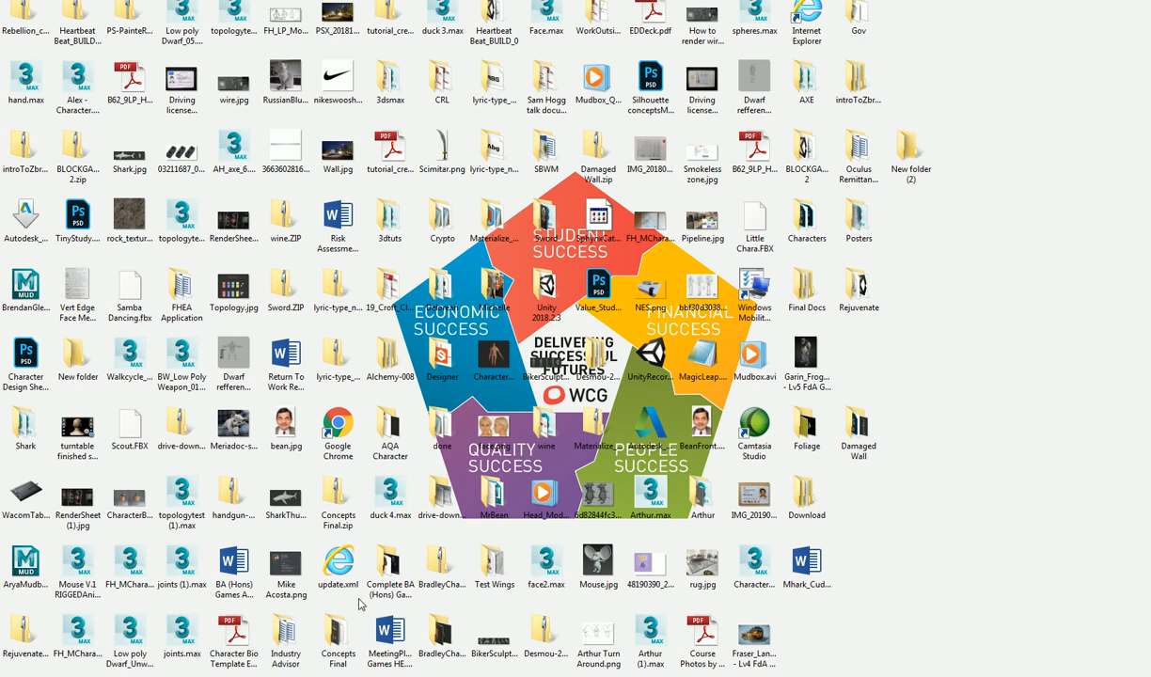
{"action": "key", "text": "alt+Tab"}
{"action": "key", "text": "alt+Tab"}
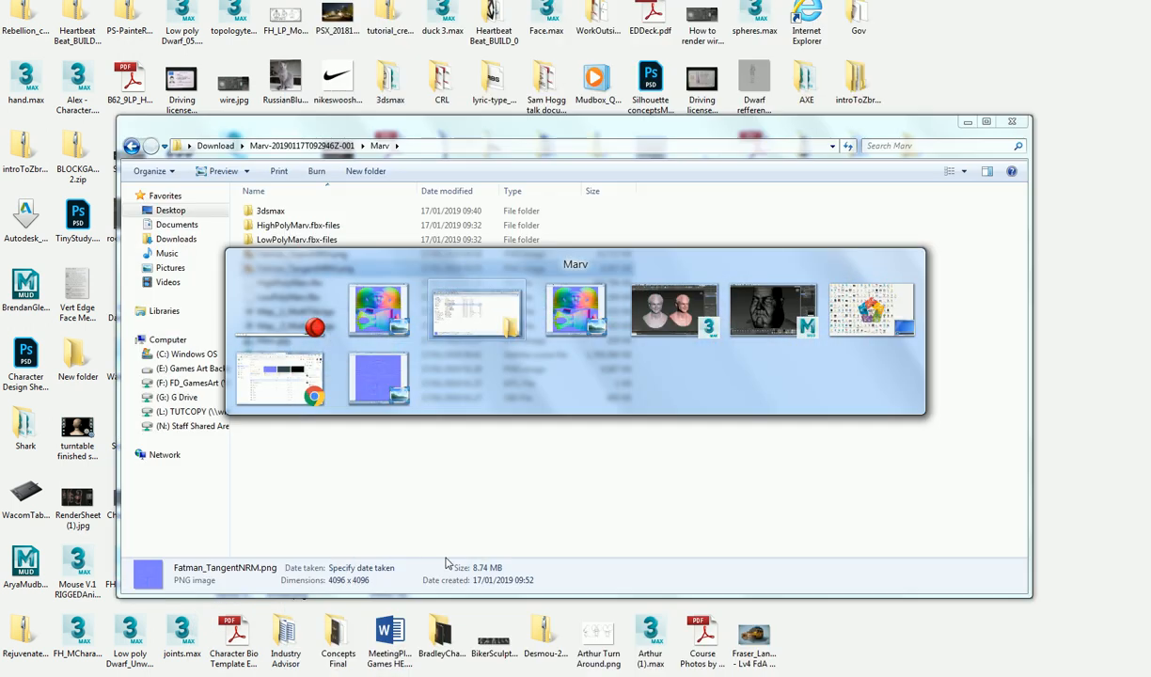
{"action": "key", "text": "alt+Tab"}
{"action": "key", "text": "alt+Tab"}
{"action": "key", "text": "alt+Tab"}
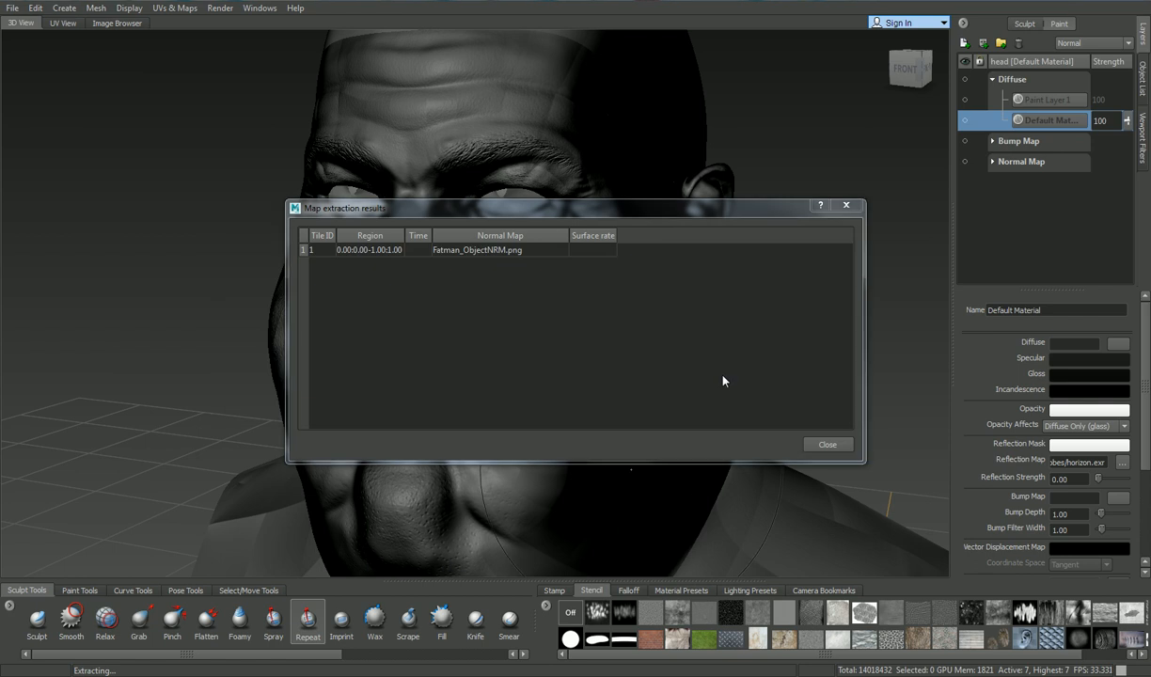
{"action": "left_click", "coordinate": [828, 444]}
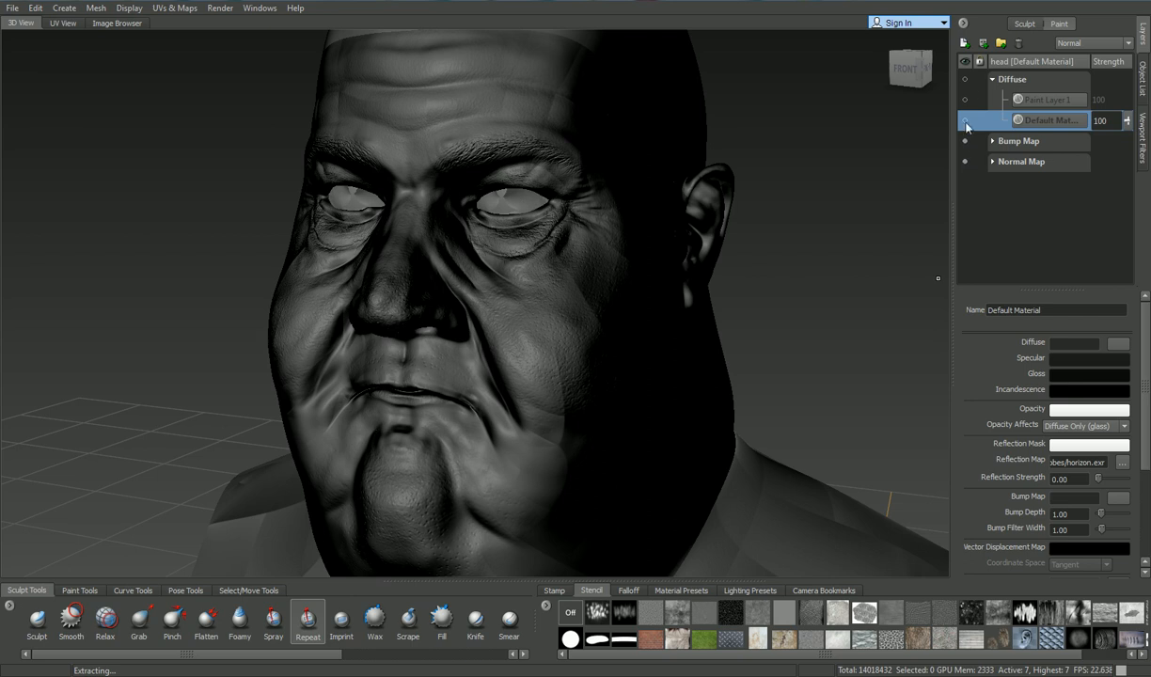
Step: Hide the Bump Map and Normal Map layer groups on the head's default material
{"action": "left_click", "coordinate": [1142, 79]}
{"action": "left_click", "coordinate": [1143, 38]}
{"action": "left_click", "coordinate": [965, 161]}
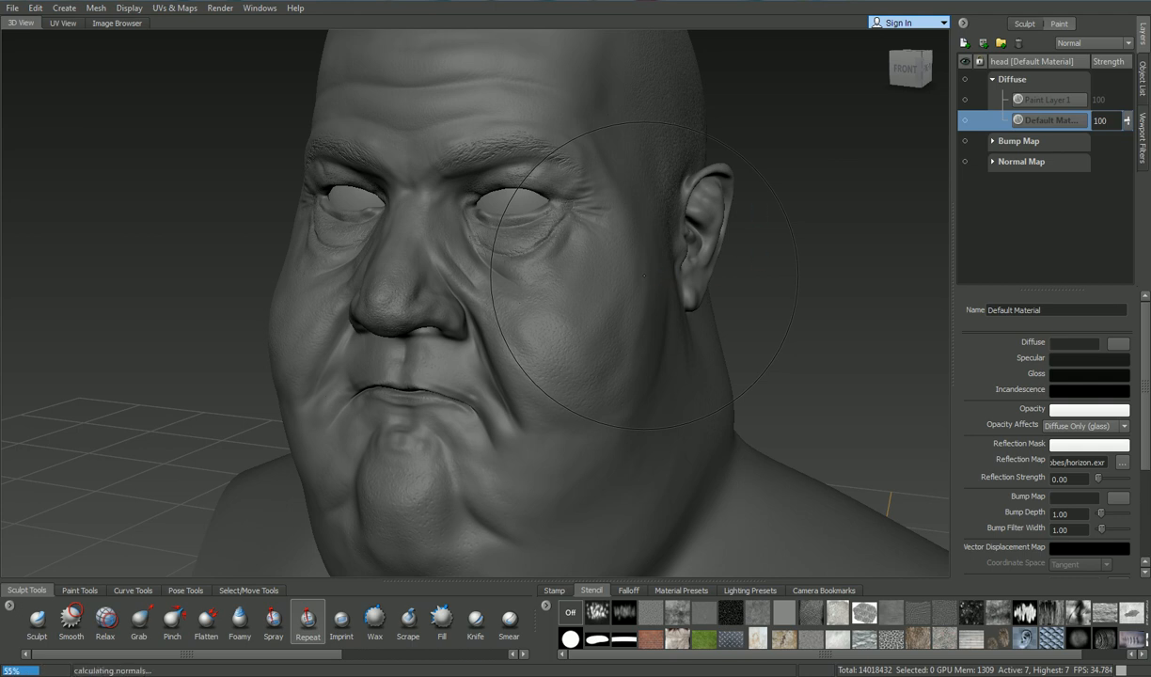
Step: Step the head sculpt down to subdivision level 1
{"action": "key", "text": "Page_Down"}
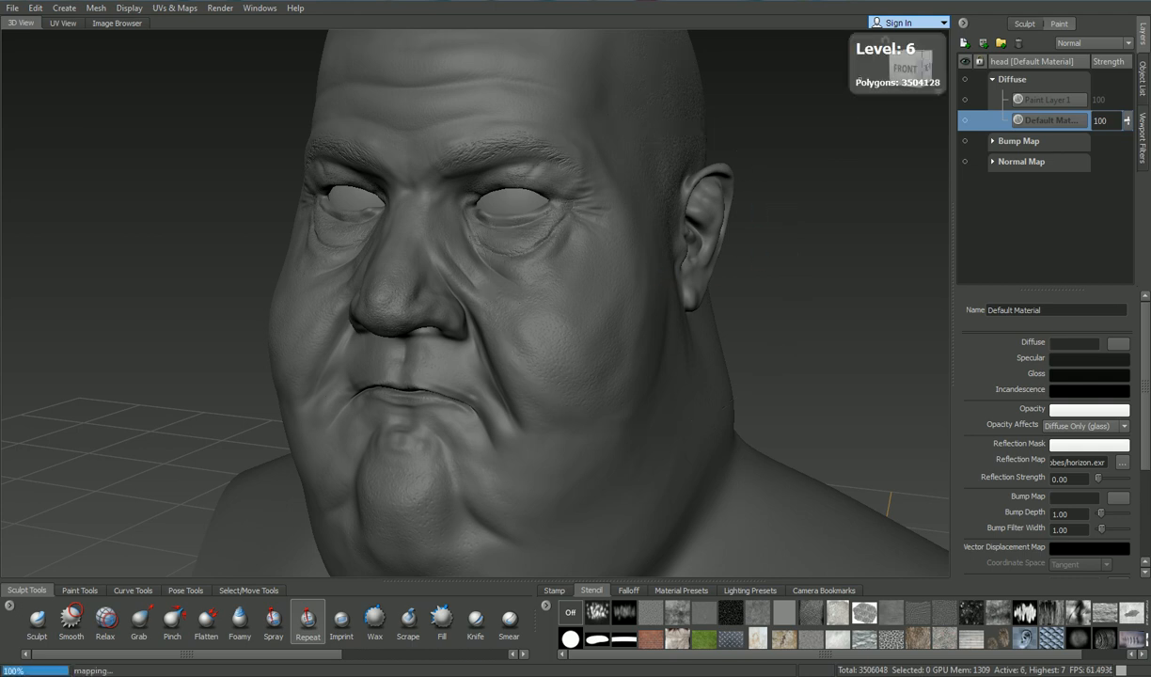
{"action": "key", "text": "Page_Down"}
{"action": "key", "text": "Page_Down"}
{"action": "key", "text": "Page_Down"}
{"action": "key", "text": "Page_Down"}
{"action": "key", "text": "Page_Down"}
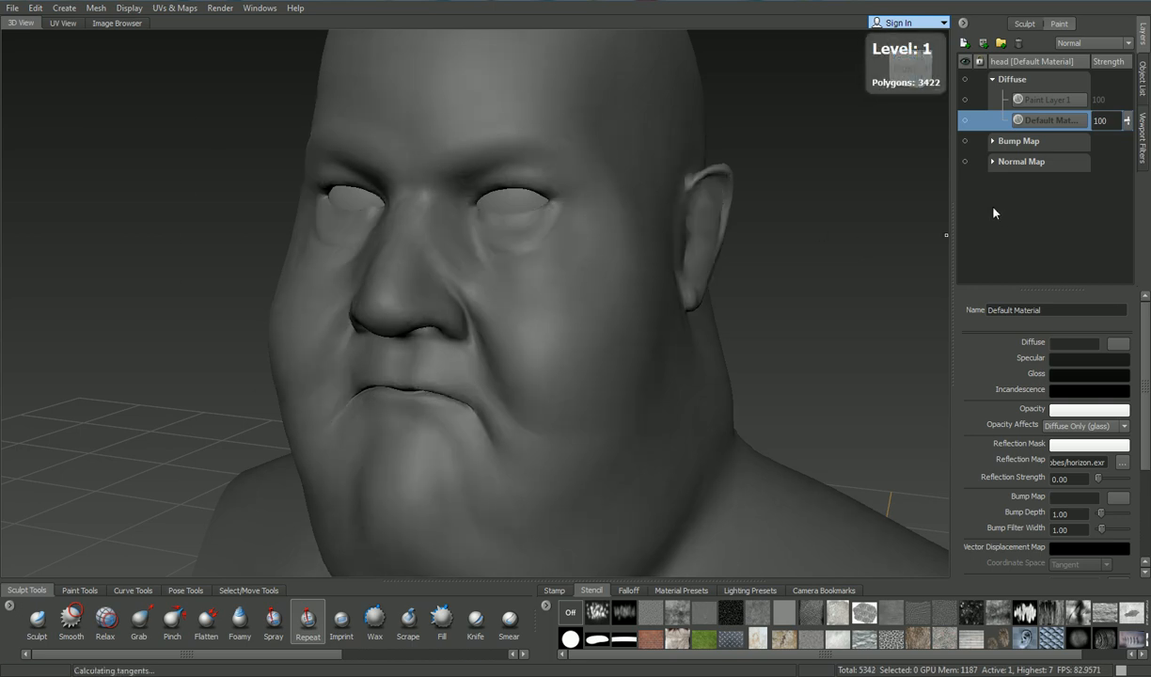
Step: Select the head object in the scene and start exporting only the selection
{"action": "left_click", "coordinate": [1143, 77]}
{"action": "left_click", "coordinate": [1035, 165]}
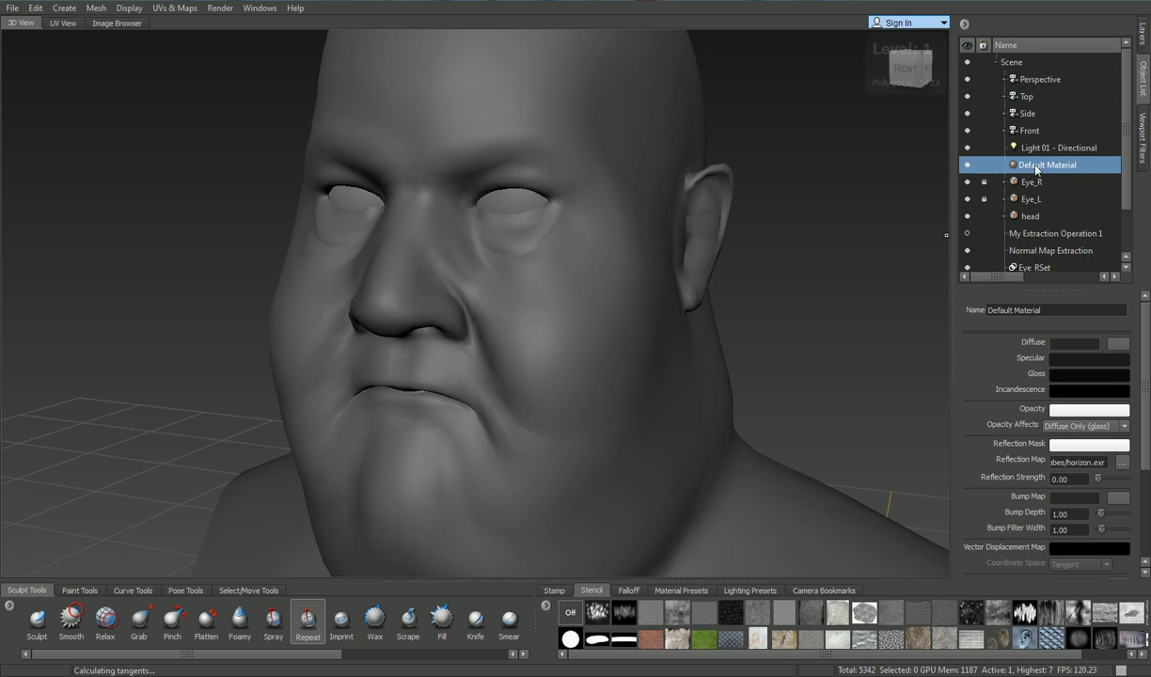
{"action": "left_click", "coordinate": [1032, 218]}
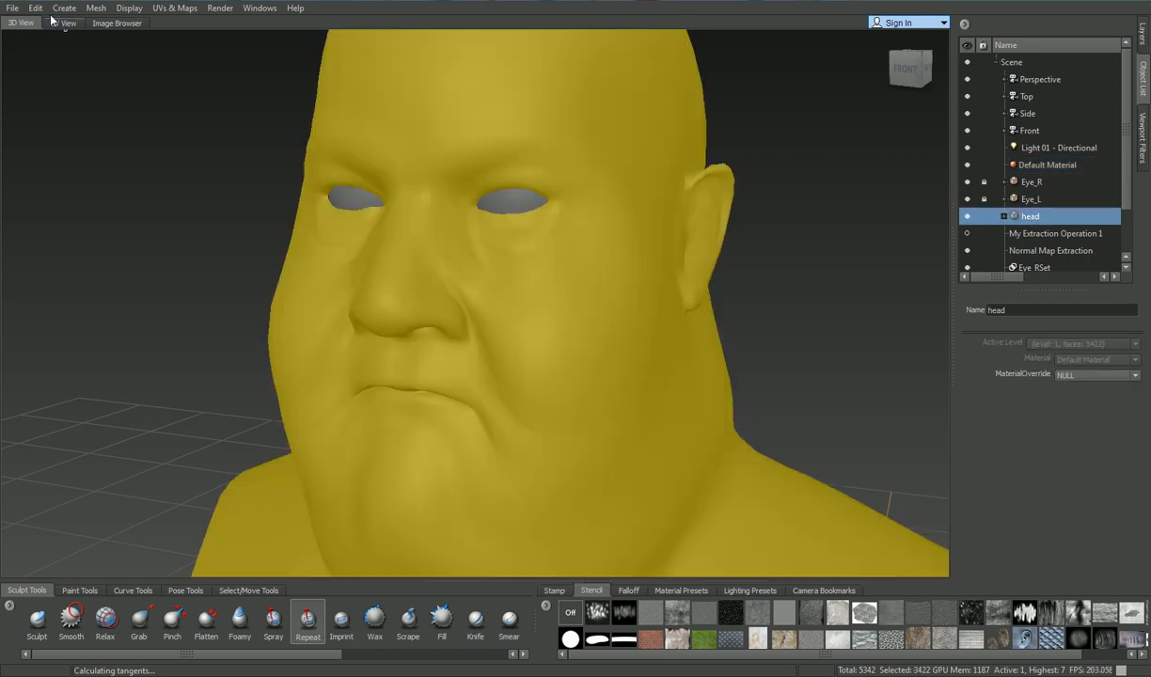
{"action": "left_click", "coordinate": [13, 9]}
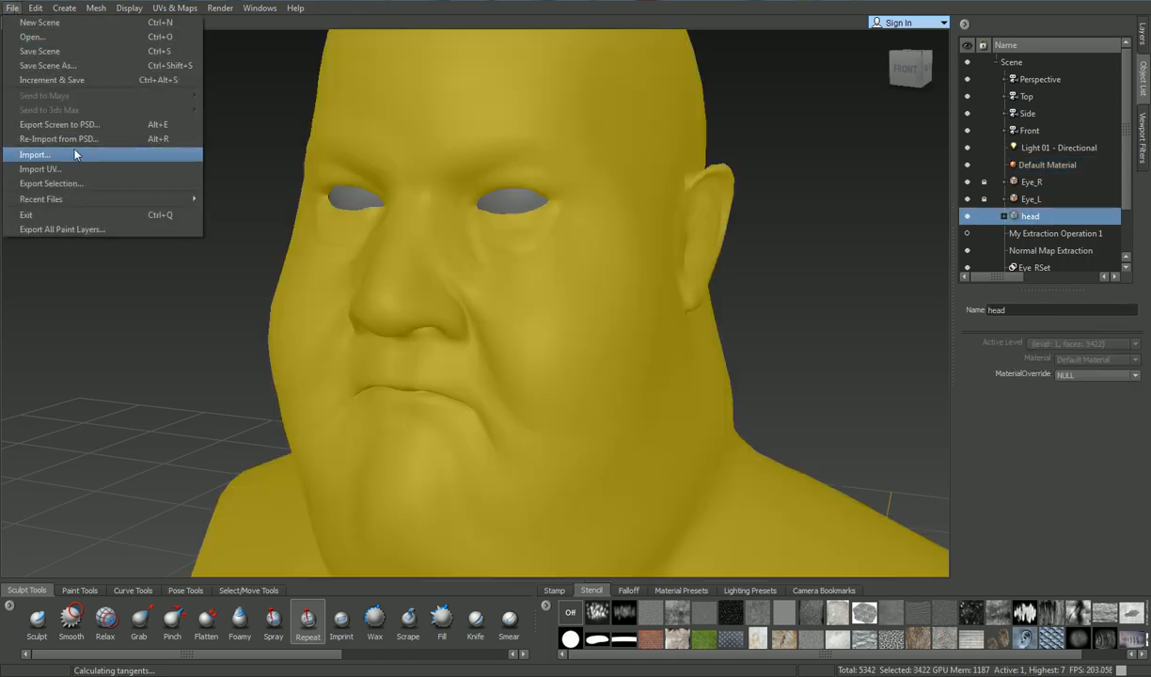
{"action": "left_click", "coordinate": [77, 188]}
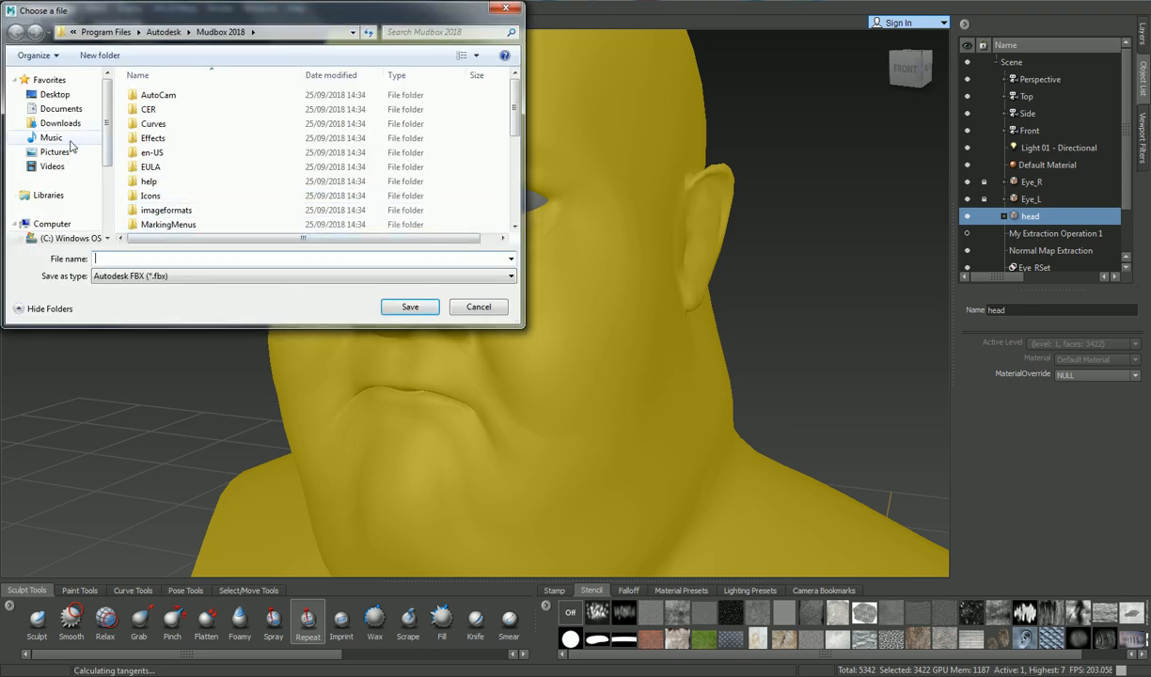
Step: Export the low-poly head as an Autodesk FBX named Fatman_Low into the Marv folder inside Download on the Desktop
{"action": "left_click", "coordinate": [54, 95]}
{"action": "left_click_drag", "start_coordinate": [515, 94], "coordinate": [516, 139]}
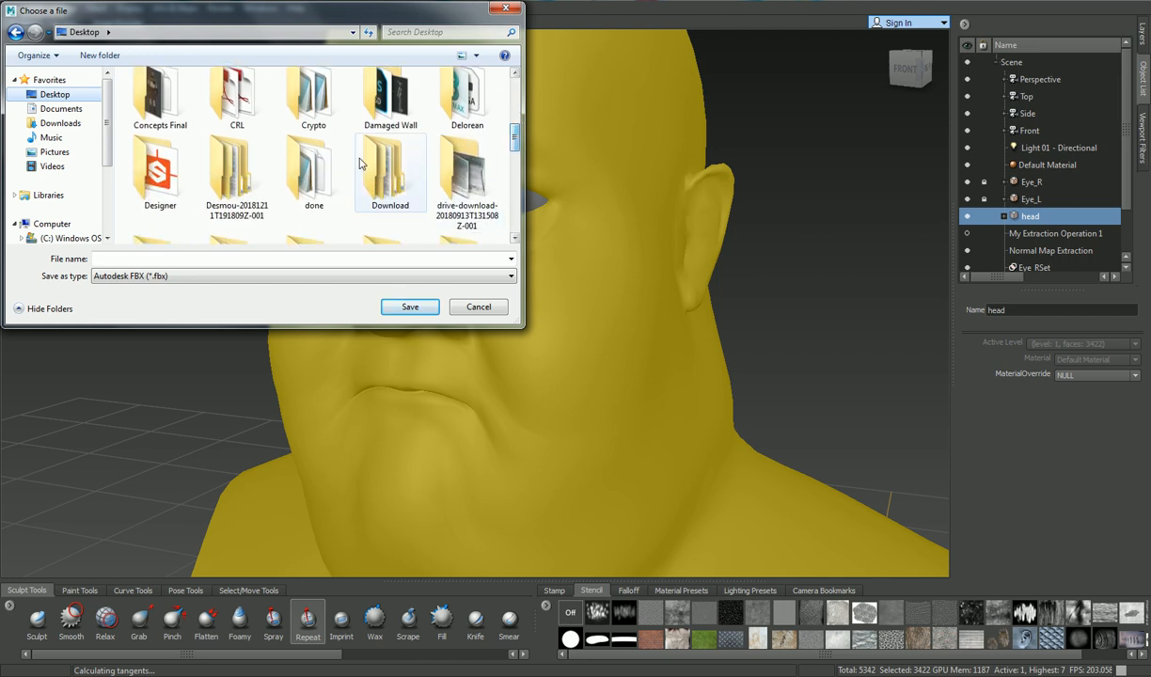
{"action": "double_click", "coordinate": [386, 179]}
{"action": "double_click", "coordinate": [166, 98]}
{"action": "double_click", "coordinate": [166, 98]}
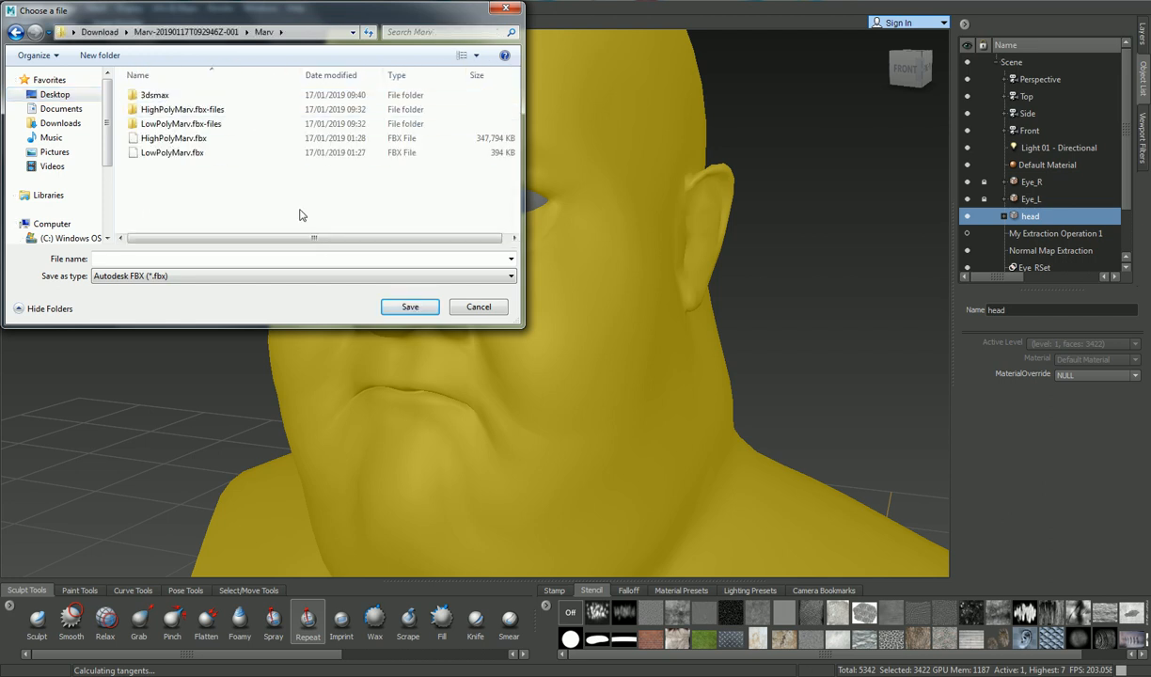
{"action": "left_click", "coordinate": [144, 257]}
{"action": "type", "text": "F"}
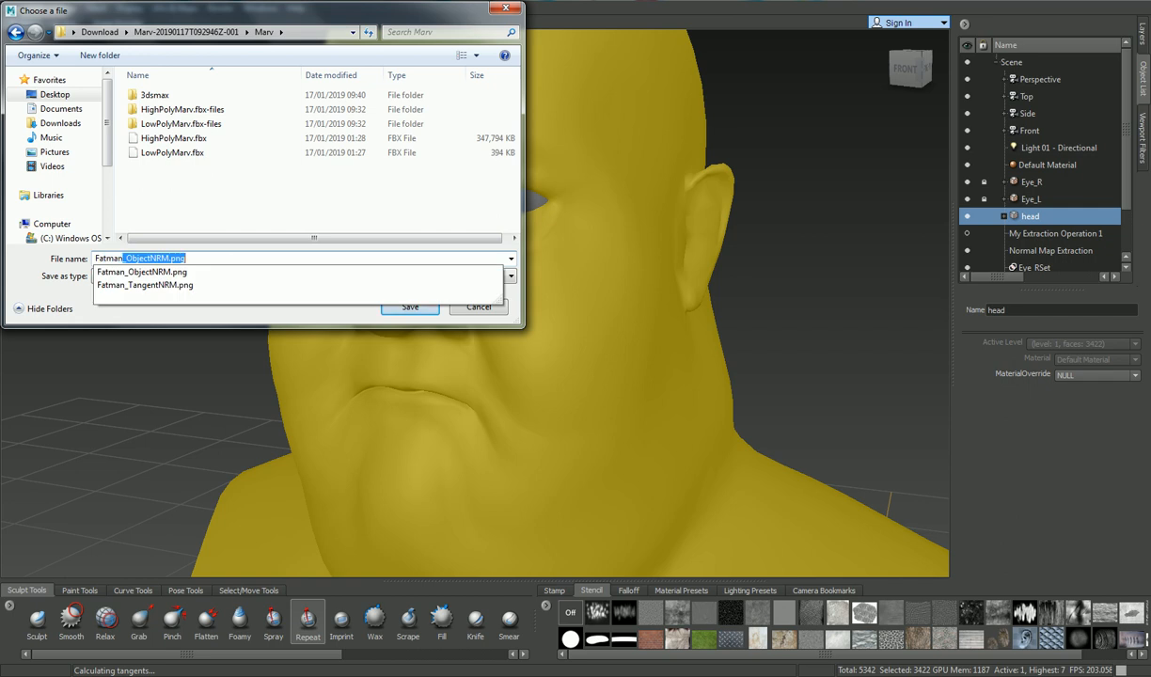
{"action": "type", "text": "atman_Low"}
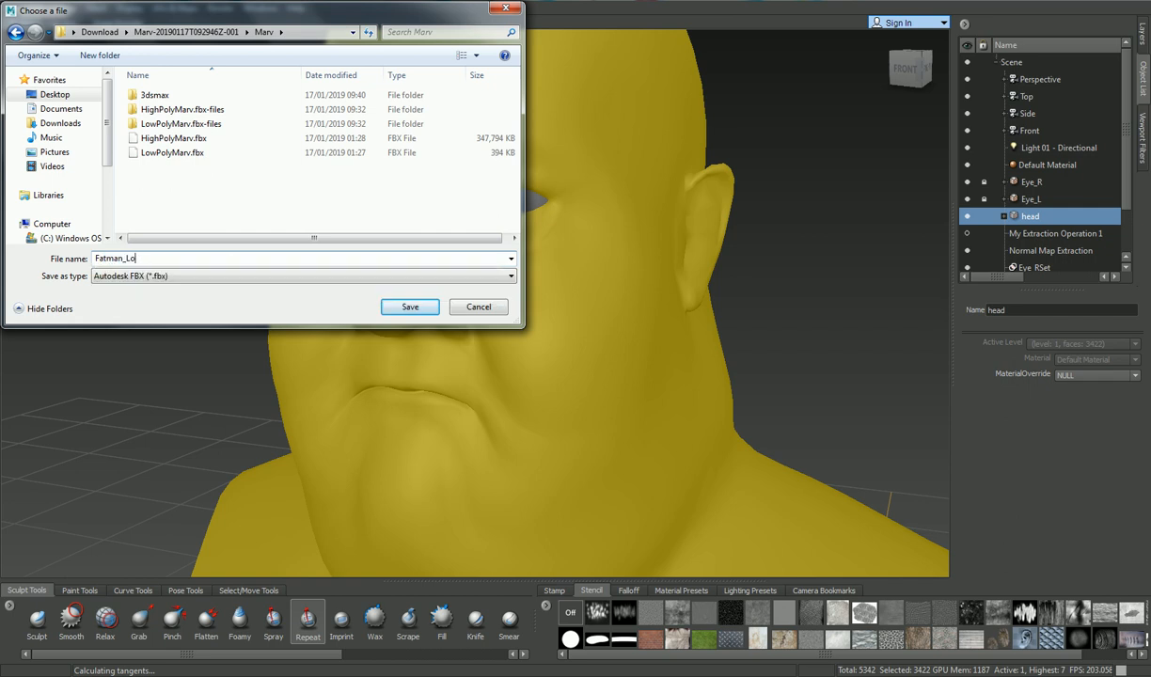
{"action": "left_click", "coordinate": [419, 309]}
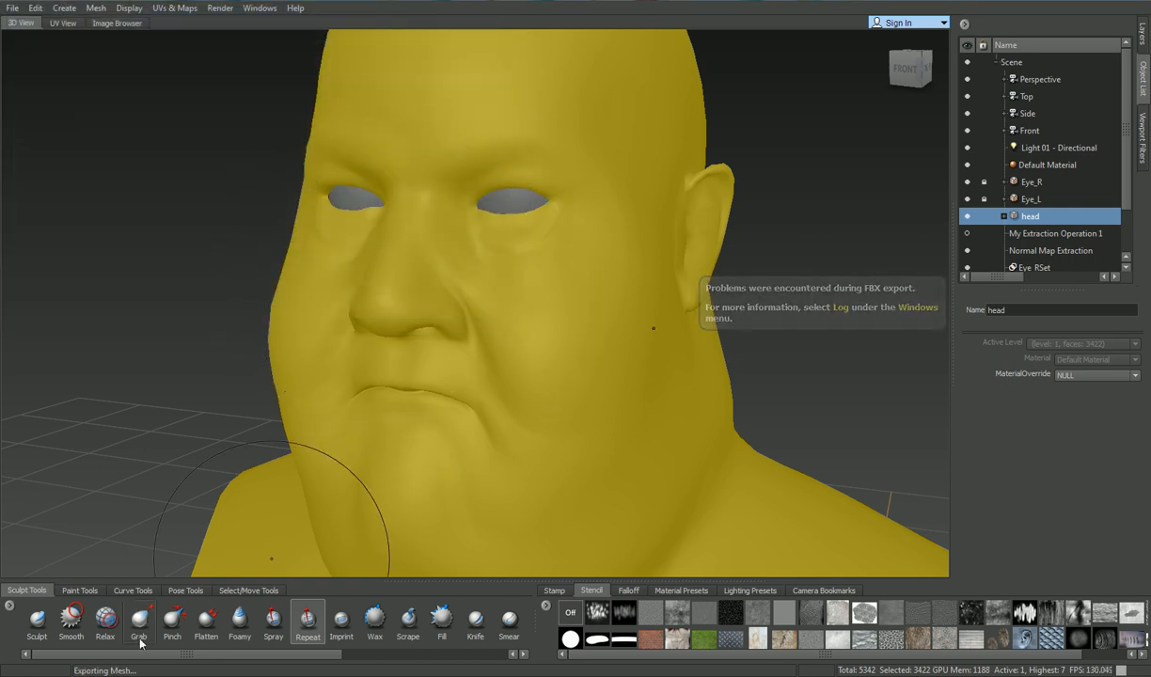
Step: Switch to 3ds Max and start a completely new scene without saving the current bust scene
{"action": "key", "text": "alt+Tab"}
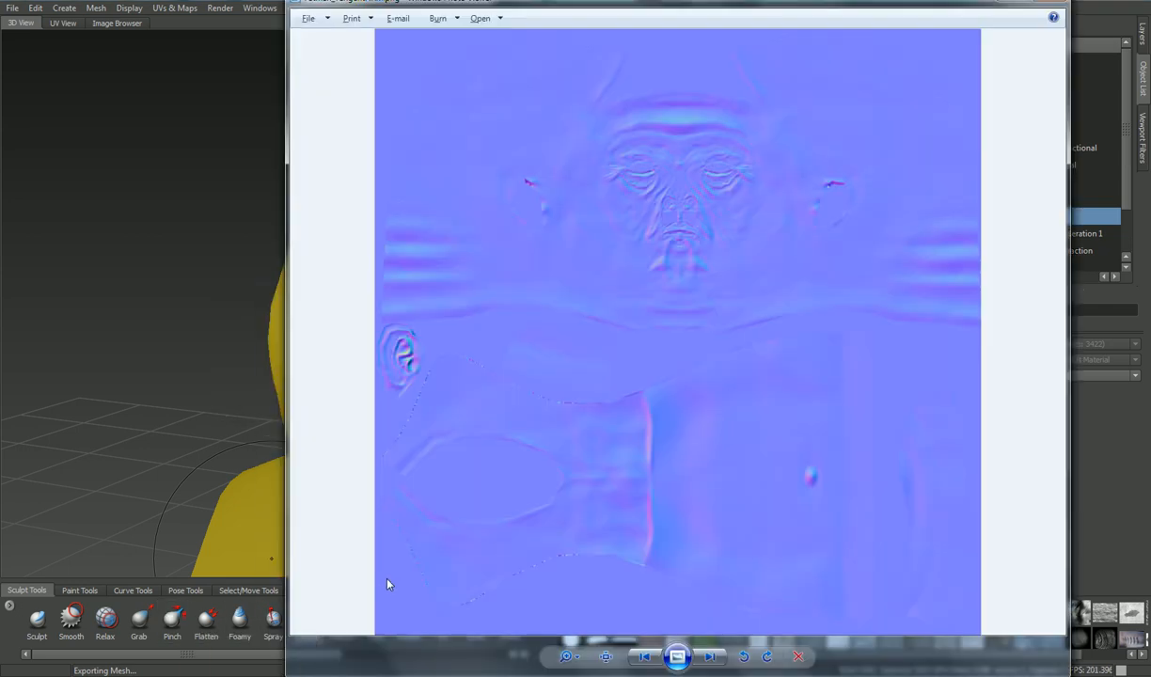
{"action": "key", "text": "alt+Tab"}
{"action": "key", "text": "alt+Tab"}
{"action": "key", "text": "alt+Tab"}
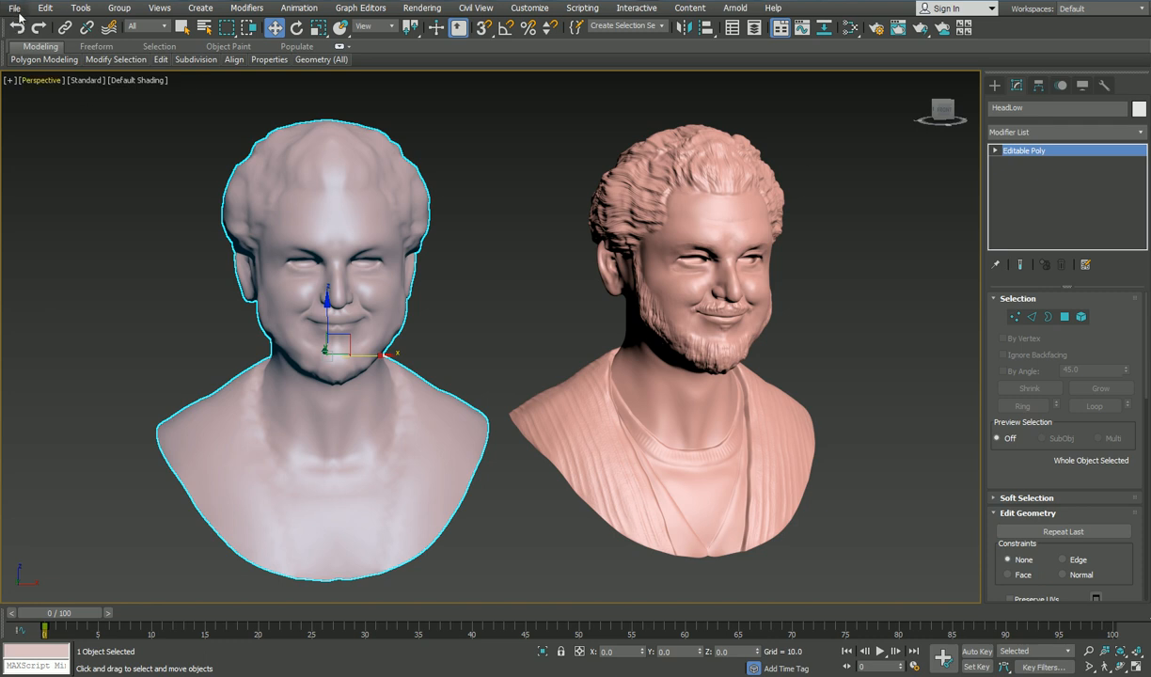
{"action": "left_click", "coordinate": [15, 8]}
{"action": "mouse_move", "coordinate": [47, 38]}
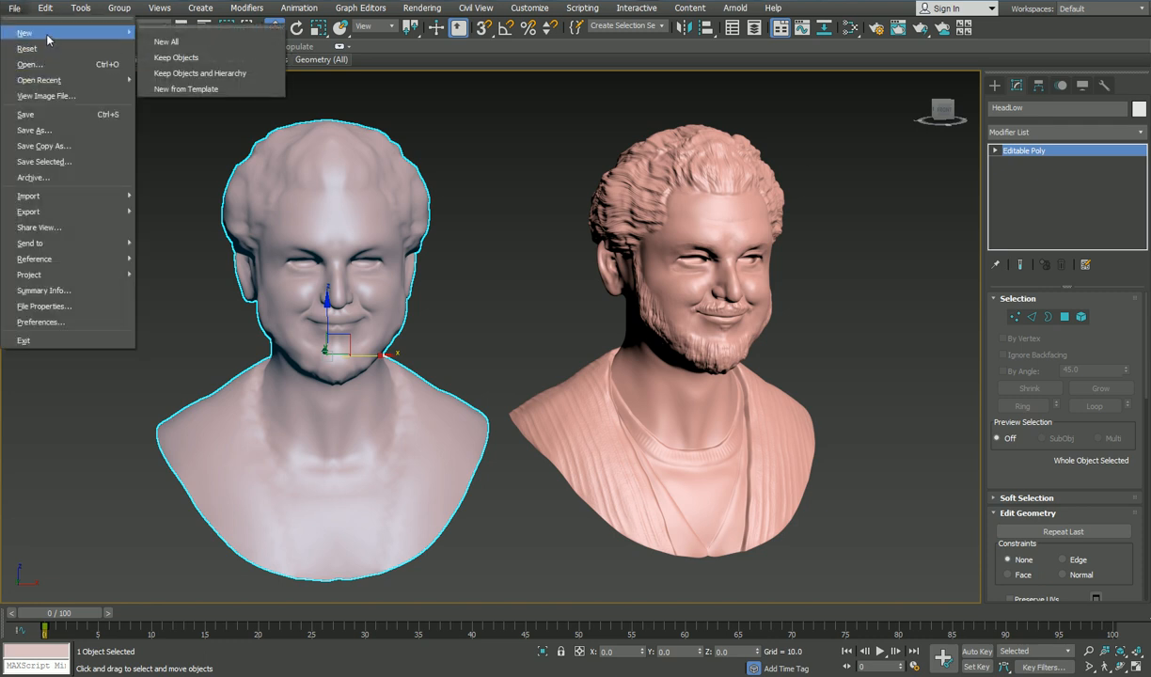
{"action": "left_click", "coordinate": [181, 43]}
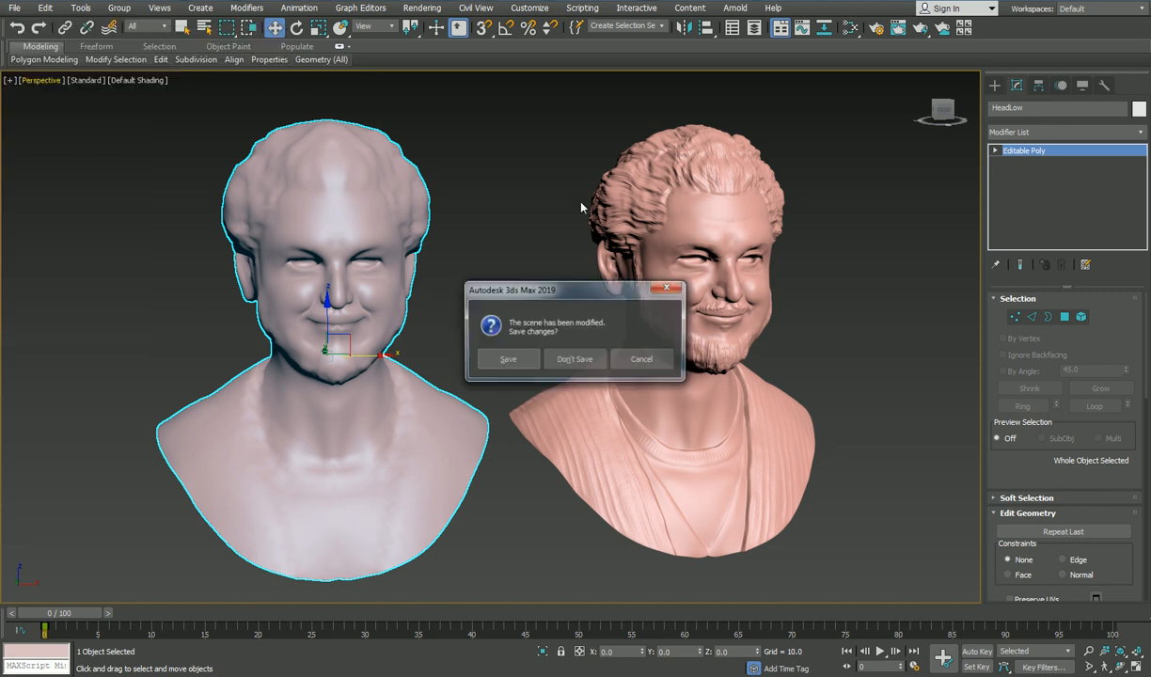
{"action": "left_click", "coordinate": [592, 364]}
Step: Import Fatman_Low.fbx from the Marv folder using the Autodesk Media & Entertainment preset
{"action": "left_click", "coordinate": [16, 9]}
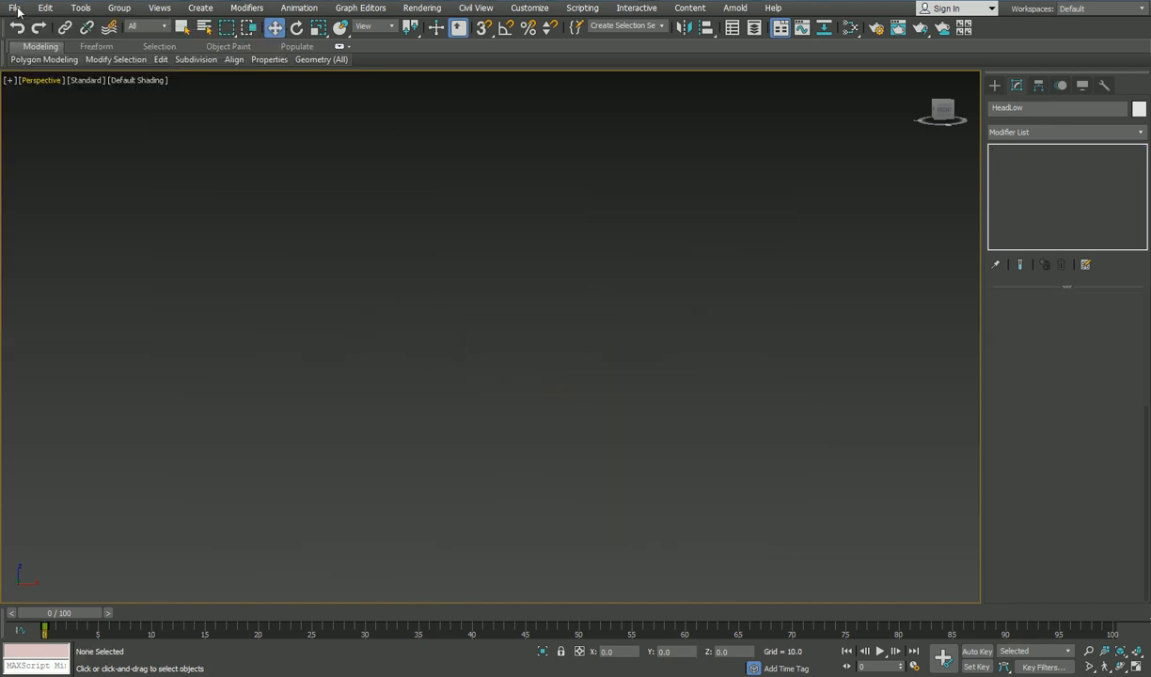
{"action": "mouse_move", "coordinate": [105, 194]}
{"action": "left_click", "coordinate": [176, 208]}
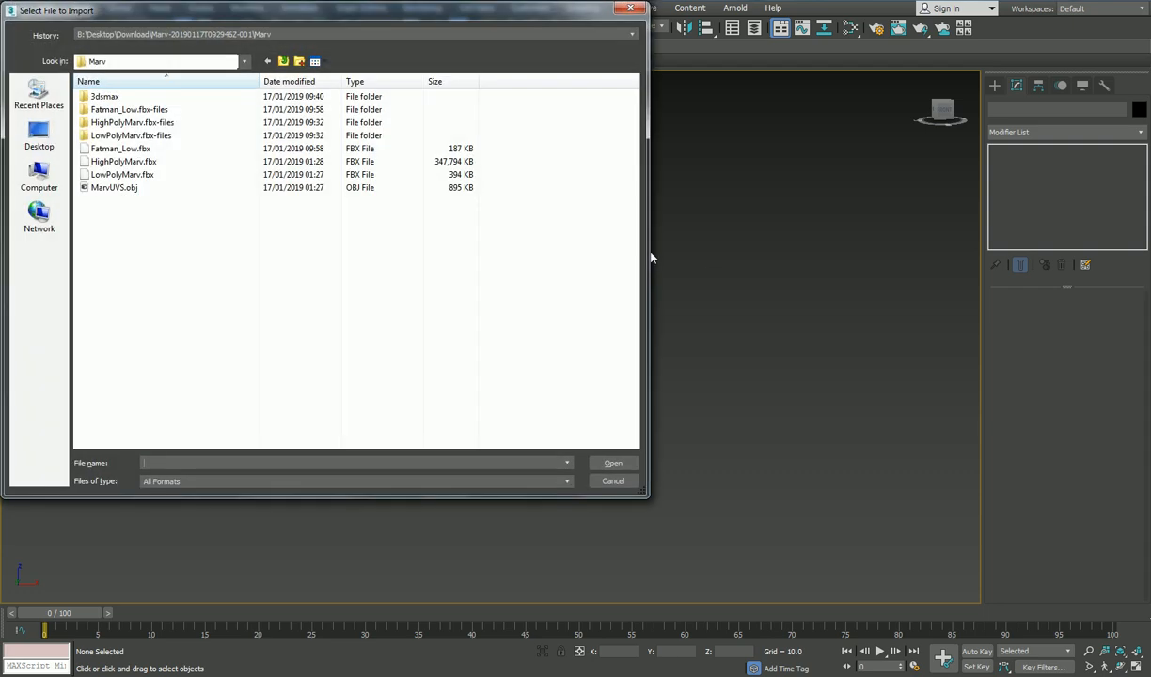
{"action": "left_click", "coordinate": [121, 148]}
{"action": "left_click", "coordinate": [612, 462]}
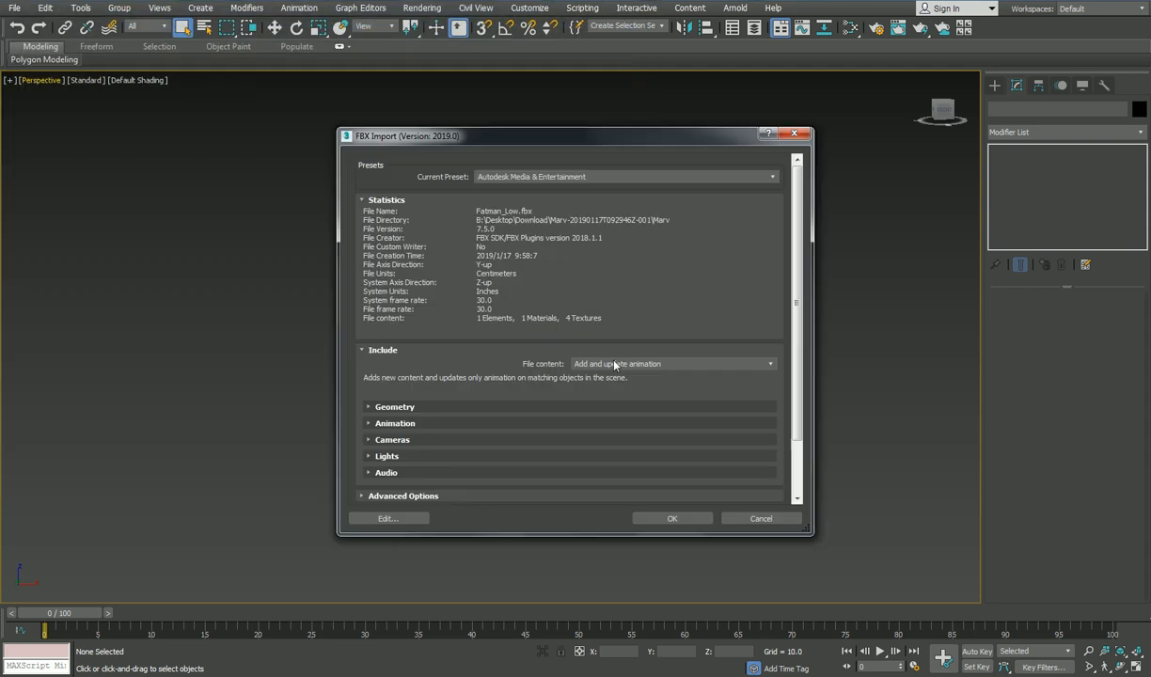
{"action": "left_click", "coordinate": [671, 519]}
Step: Open the Slate Material Editor and arrange it beside the imported head so both can be seen
{"action": "middle_click_drag", "start_coordinate": [611, 345], "coordinate": [648, 416]}
{"action": "scroll", "coordinate": [553, 283], "scroll_direction": "up", "scroll_amount": 6}
{"action": "middle_click_drag", "start_coordinate": [552, 282], "coordinate": [401, 327]}
{"action": "scroll", "coordinate": [511, 305], "scroll_direction": "down", "scroll_amount": 2}
{"action": "key", "text": "m"}
{"action": "left_click_drag", "start_coordinate": [603, 435], "coordinate": [754, 88]}
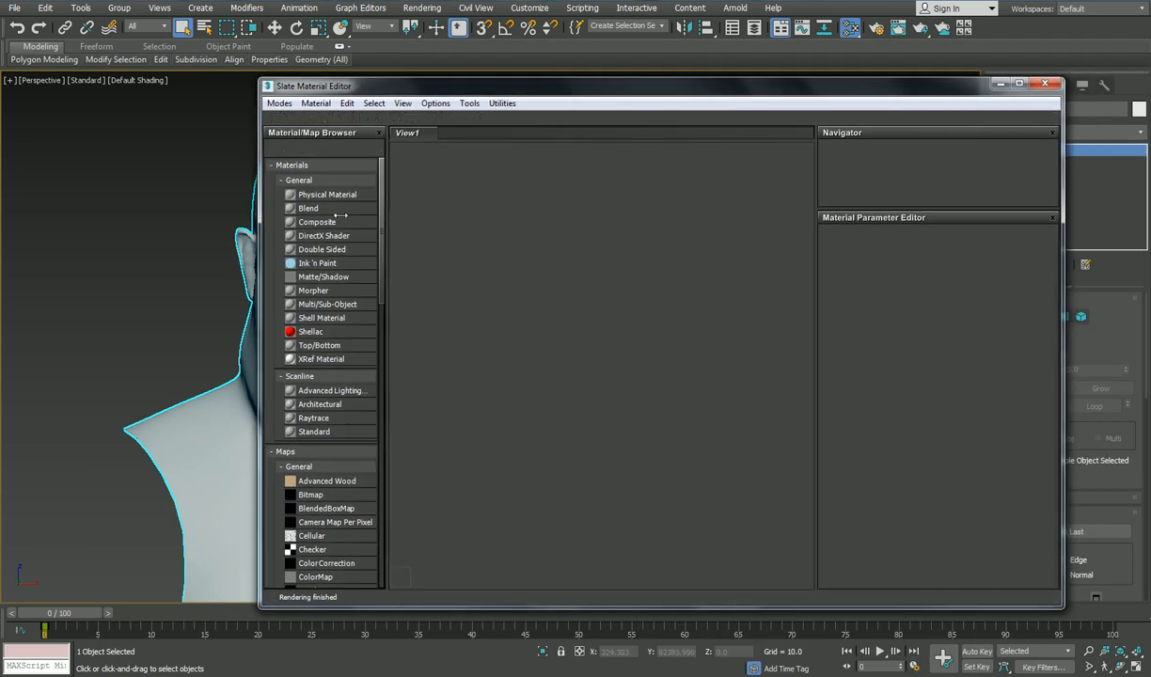
{"action": "left_click_drag", "start_coordinate": [259, 216], "coordinate": [397, 215]}
{"action": "middle_click_drag", "start_coordinate": [301, 206], "coordinate": [193, 212]}
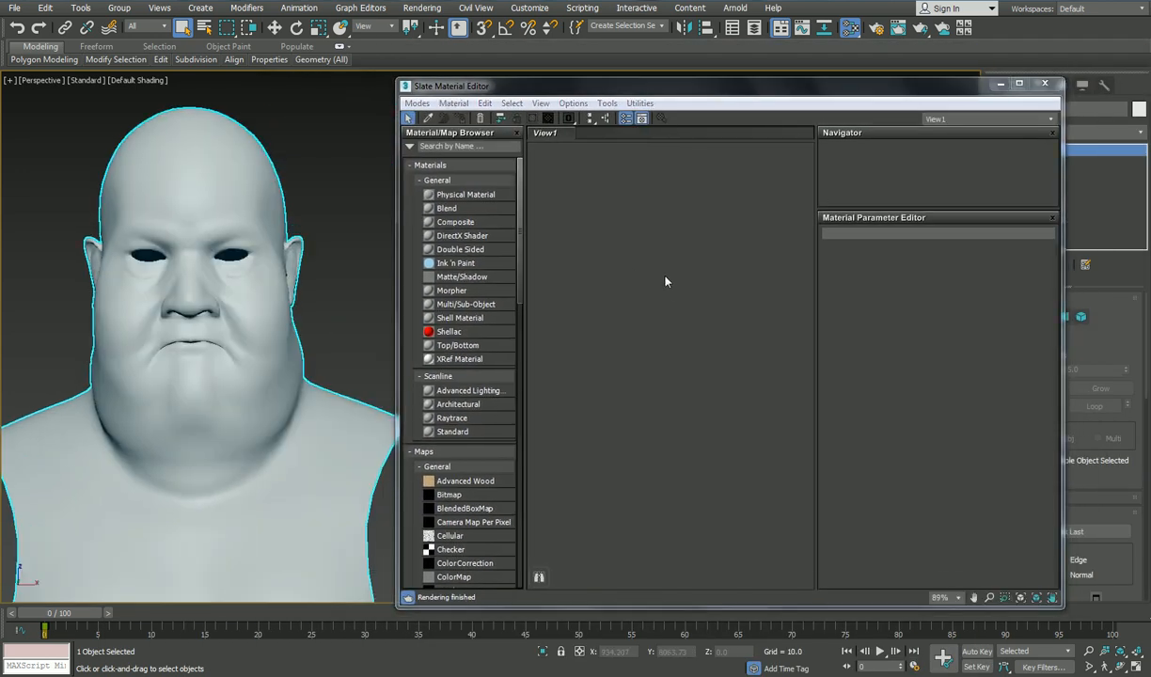
Step: Create a Standard material and connect a Normal Bump map to its Bump input
{"action": "left_click_drag", "start_coordinate": [455, 436], "coordinate": [764, 256]}
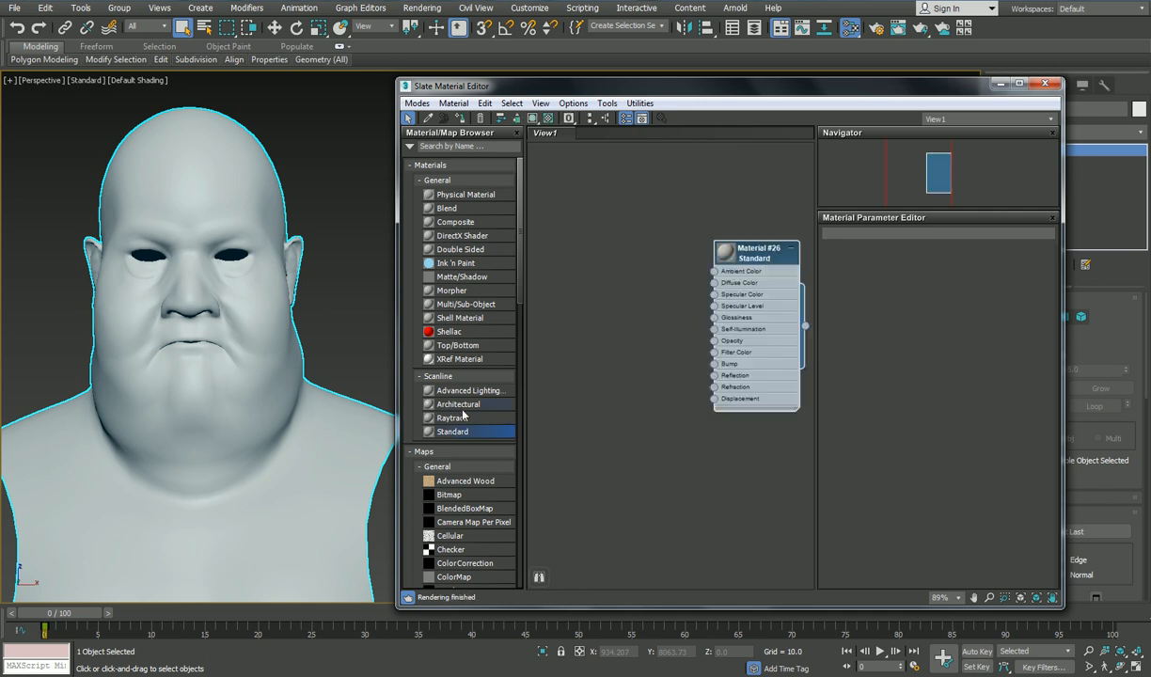
{"action": "middle_click_drag", "start_coordinate": [712, 387], "coordinate": [741, 397]}
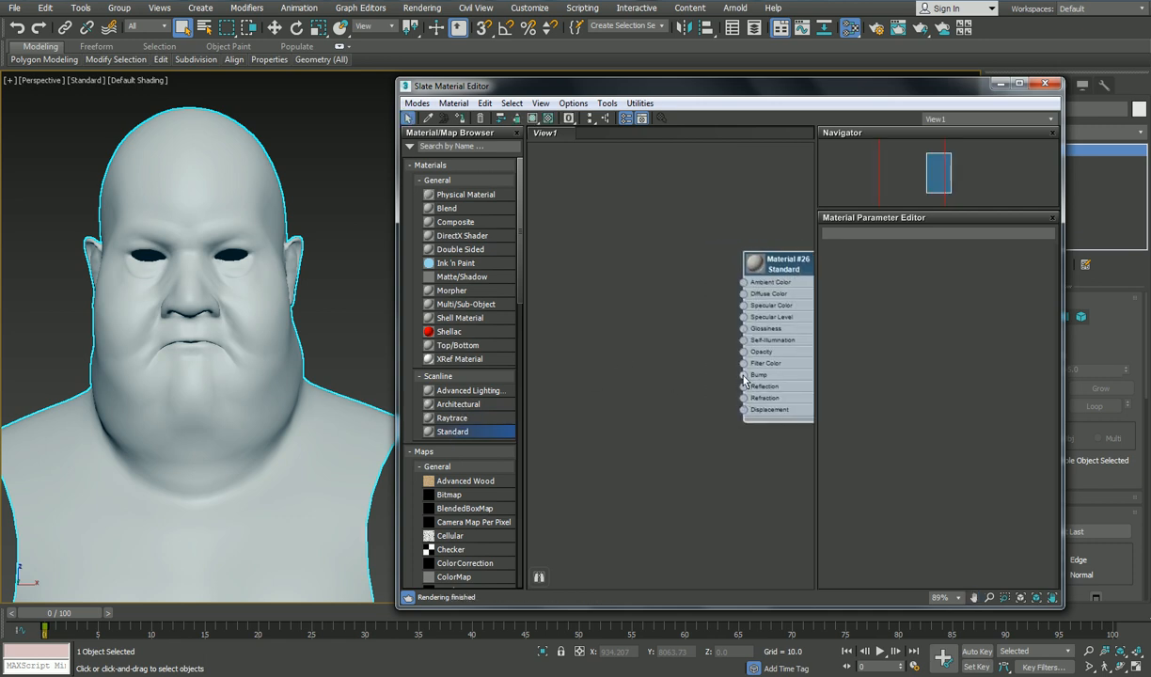
{"action": "left_click_drag", "start_coordinate": [687, 380], "coordinate": [687, 380]}
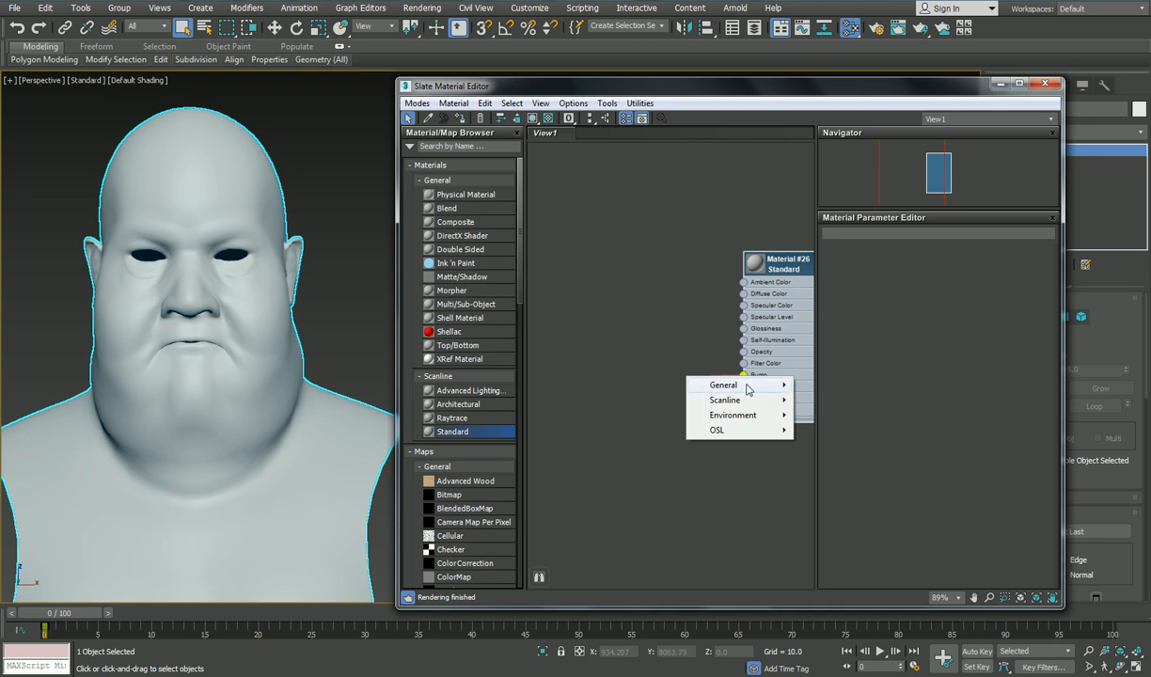
{"action": "mouse_move", "coordinate": [734, 384]}
{"action": "left_click", "coordinate": [831, 396]}
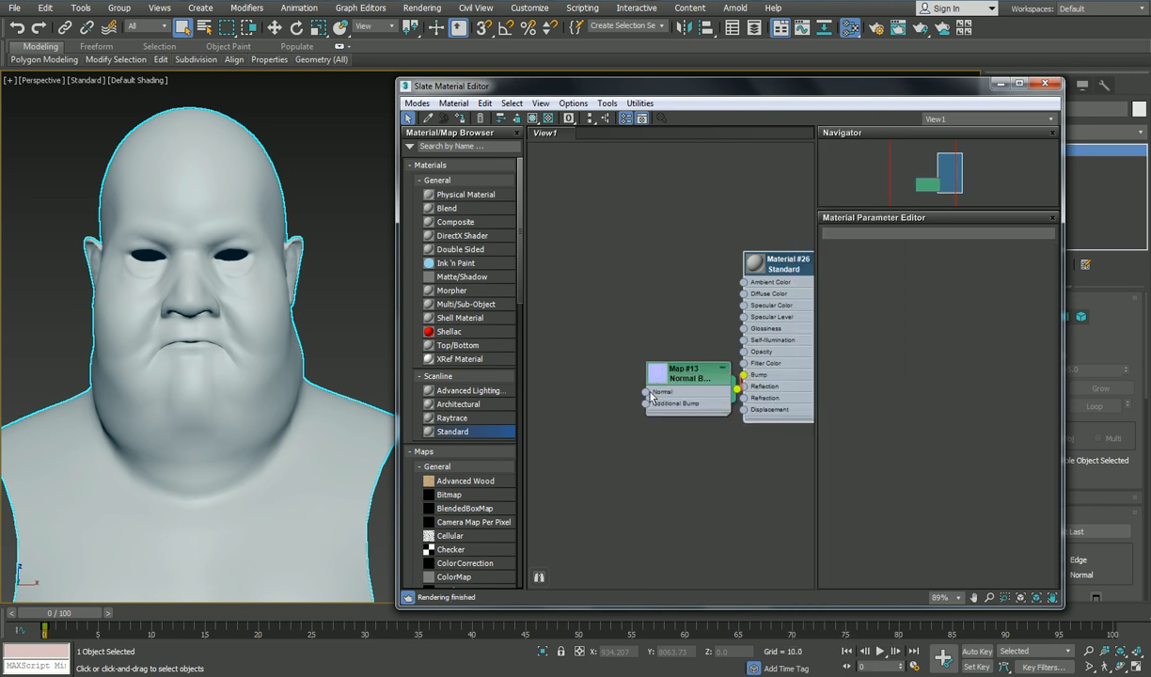
Step: Add a Bitmap to the Normal Bump map's Normal input and load Fatman_TangentNRM.png from the Marv folder
{"action": "left_click_drag", "start_coordinate": [645, 393], "coordinate": [577, 396]}
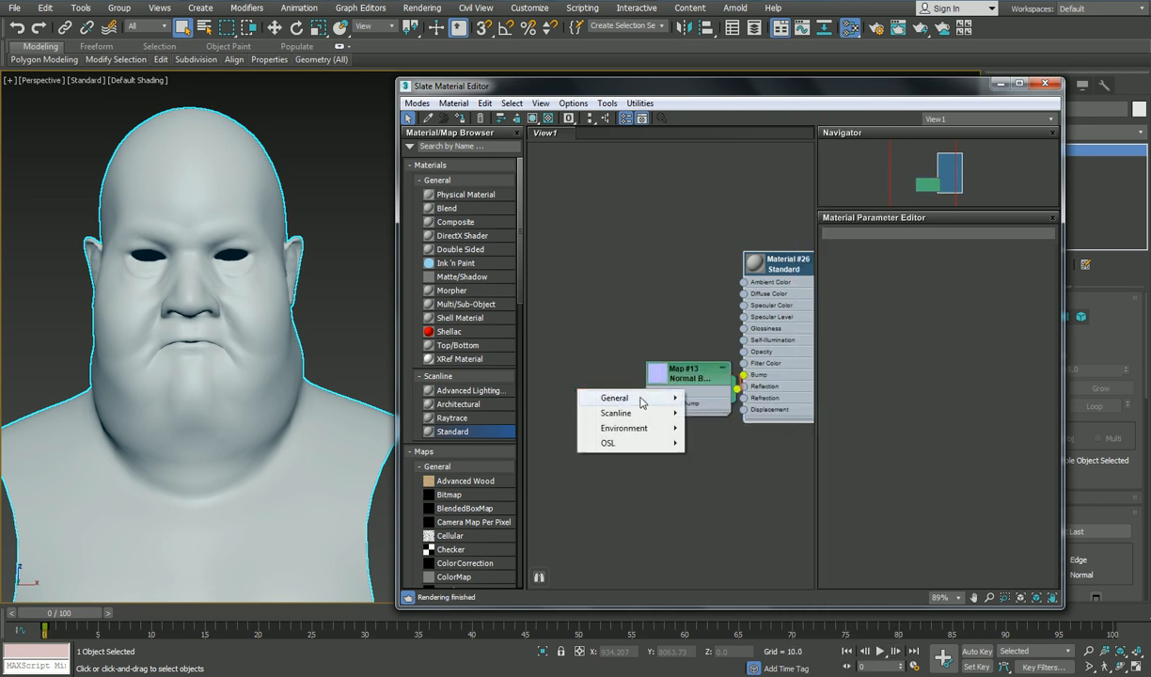
{"action": "mouse_move", "coordinate": [643, 406]}
{"action": "left_click", "coordinate": [697, 133]}
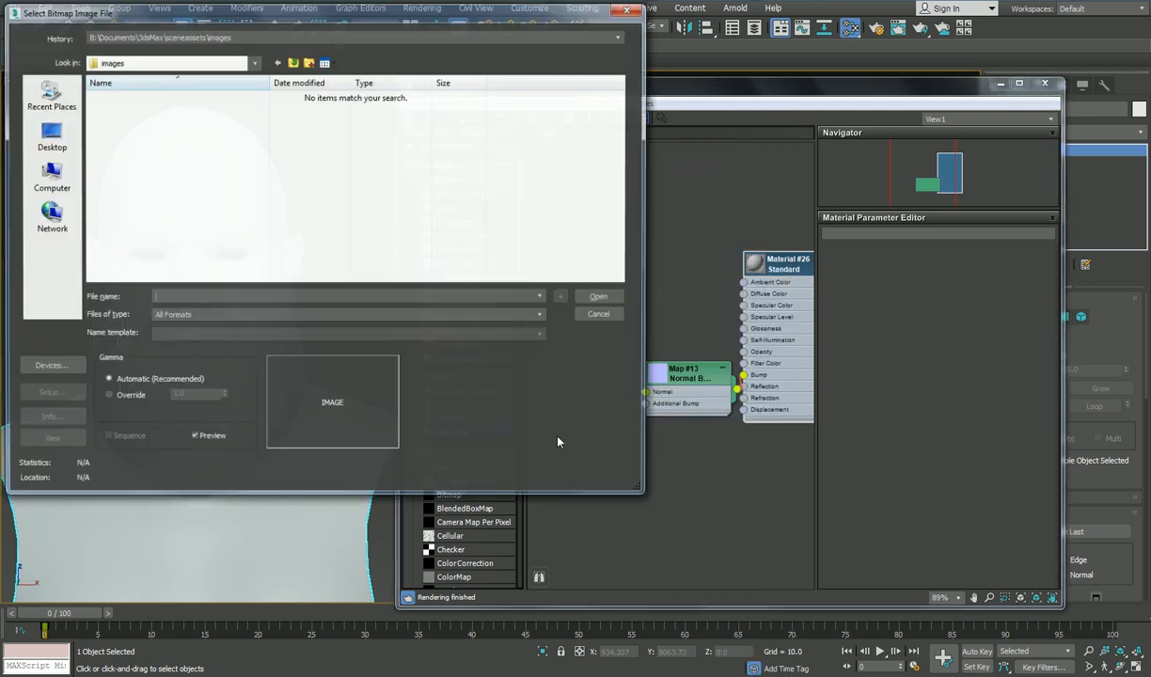
{"action": "left_click", "coordinate": [47, 137]}
{"action": "scroll", "coordinate": [442, 170], "scroll_direction": "down", "scroll_amount": 5}
{"action": "double_click", "coordinate": [442, 165]}
{"action": "double_click", "coordinate": [187, 97]}
{"action": "double_click", "coordinate": [132, 98]}
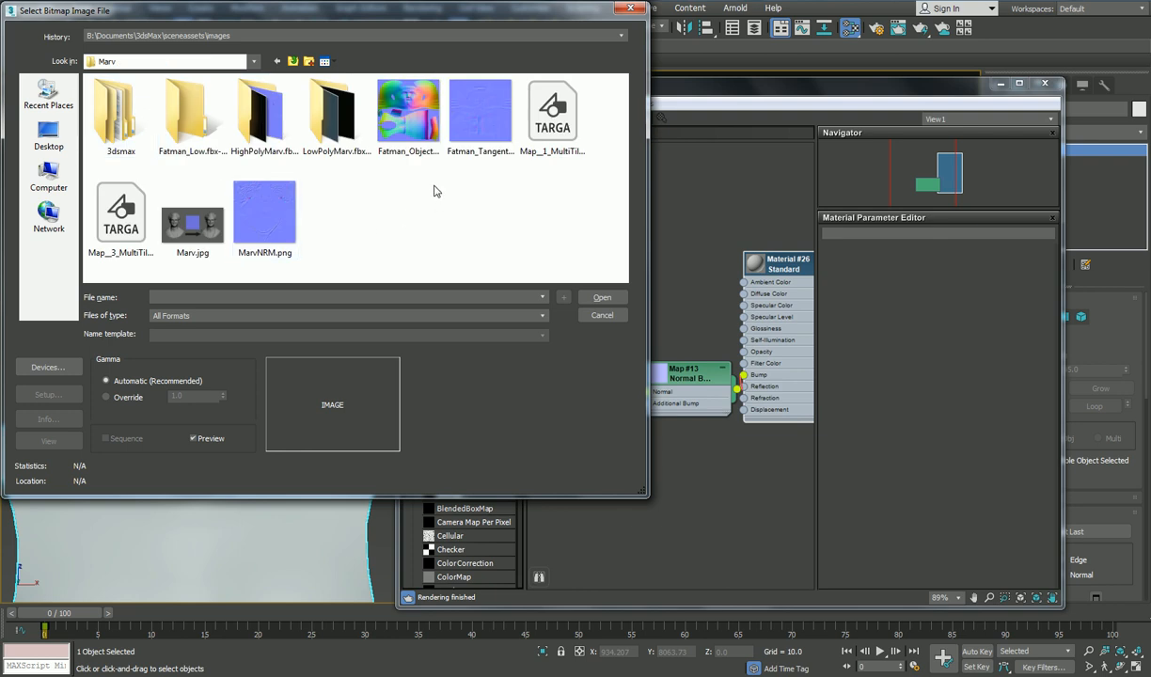
{"action": "left_click", "coordinate": [480, 113]}
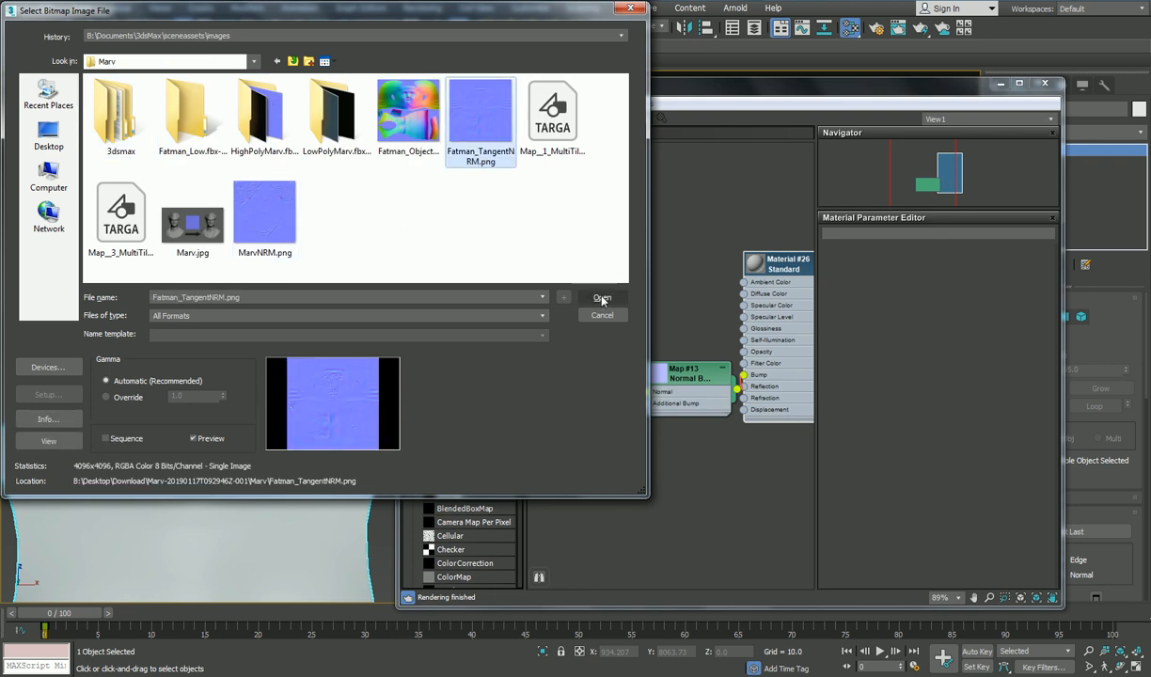
{"action": "left_click", "coordinate": [602, 298]}
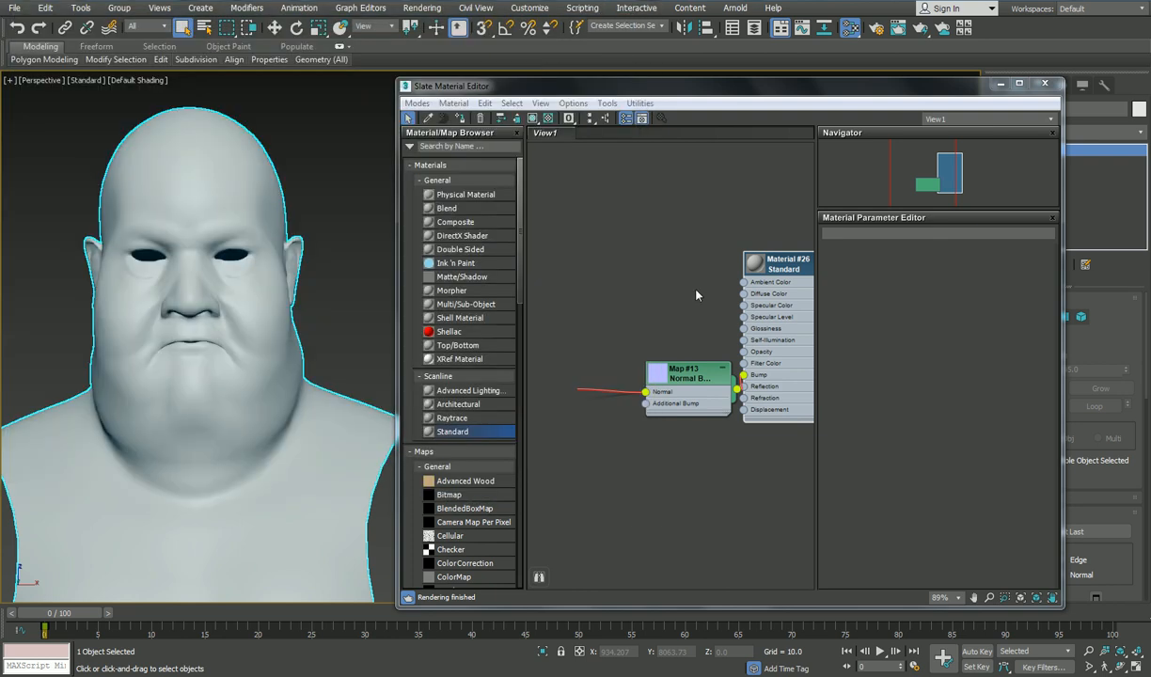
Step: Switch the perspective viewport to High Quality rendering and assign the Standard material to the head
{"action": "left_click", "coordinate": [82, 87]}
{"action": "left_click", "coordinate": [99, 89]}
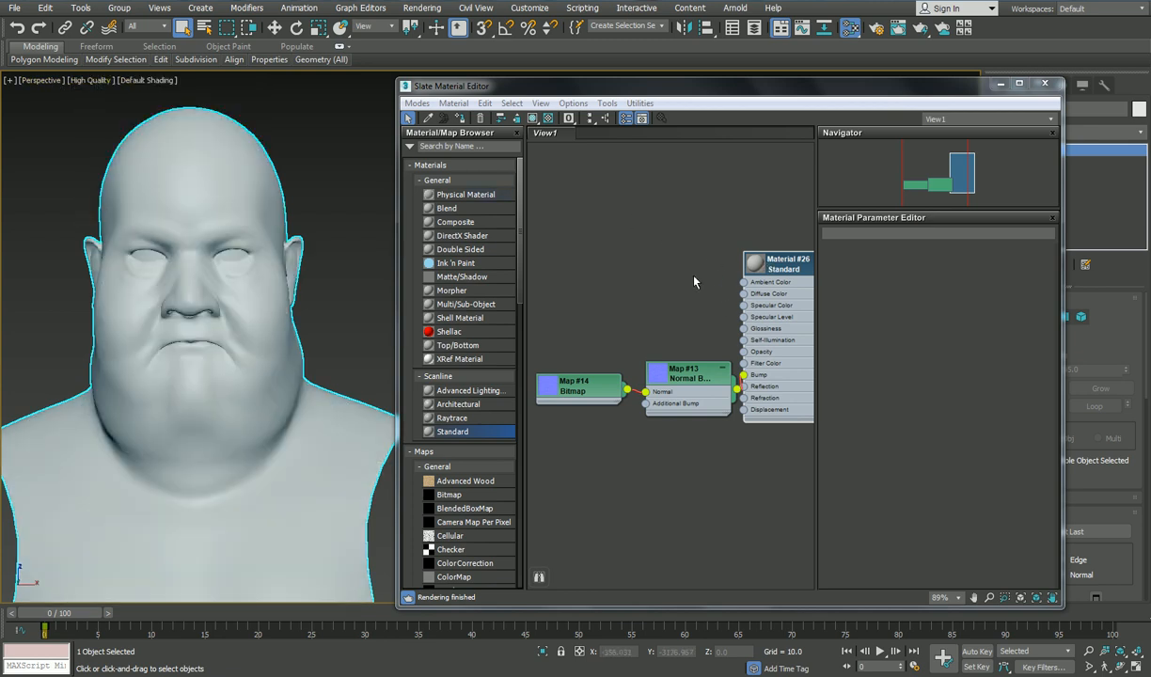
{"action": "middle_click_drag", "start_coordinate": [694, 282], "coordinate": [614, 266]}
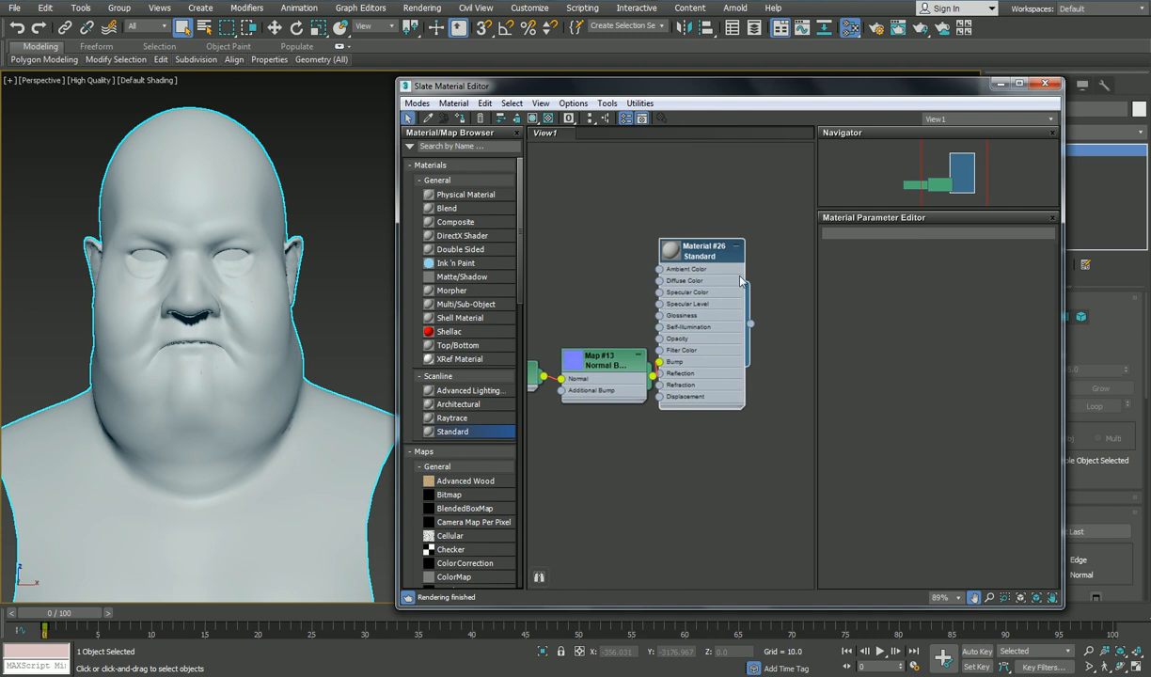
{"action": "double_click", "coordinate": [719, 254]}
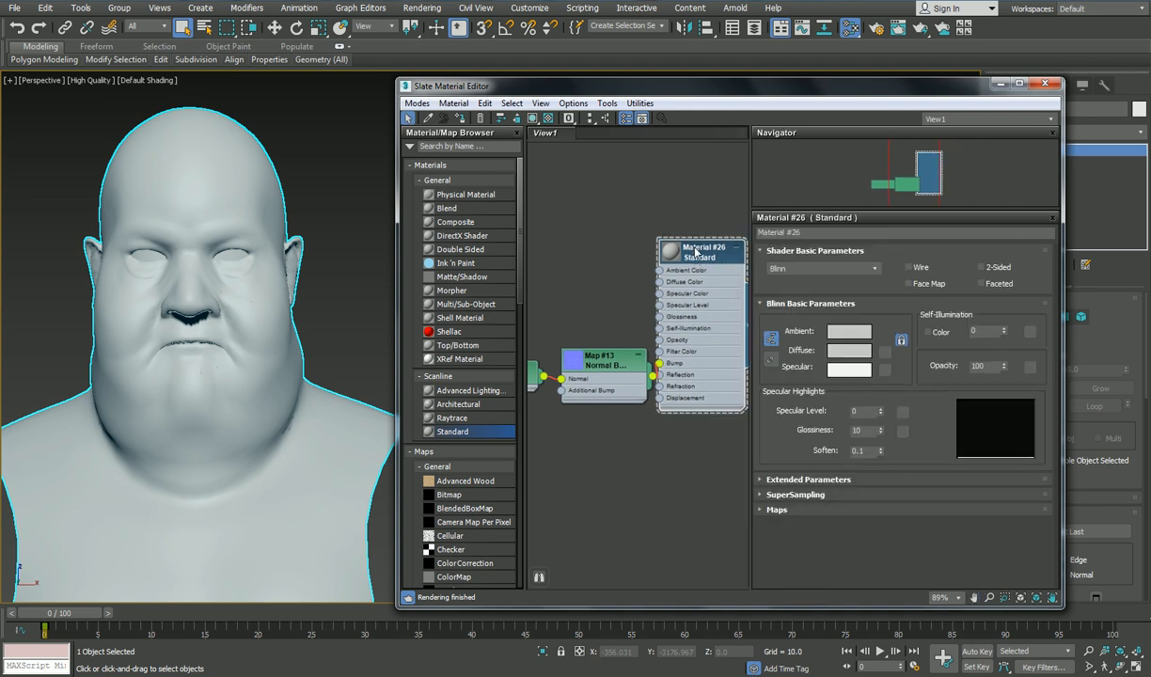
{"action": "middle_click_drag", "start_coordinate": [632, 214], "coordinate": [566, 216]}
{"action": "mouse_move", "coordinate": [684, 331]}
{"action": "left_mouse_down"}
{"action": "mouse_move", "coordinate": [252, 308]}
{"action": "mouse_move", "coordinate": [258, 320]}
{"action": "mouse_move", "coordinate": [278, 311]}
{"action": "left_mouse_up"}
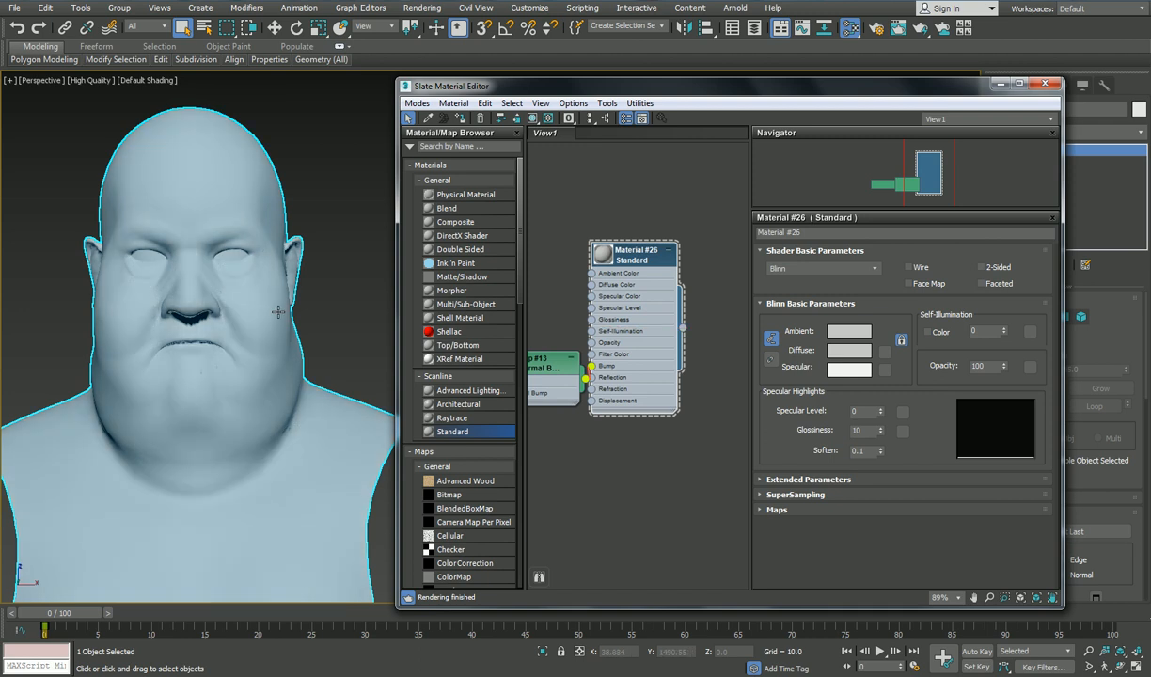
Step: Display the shaded material in the viewport and set its Bump map amount to 90
{"action": "left_click", "coordinate": [534, 117]}
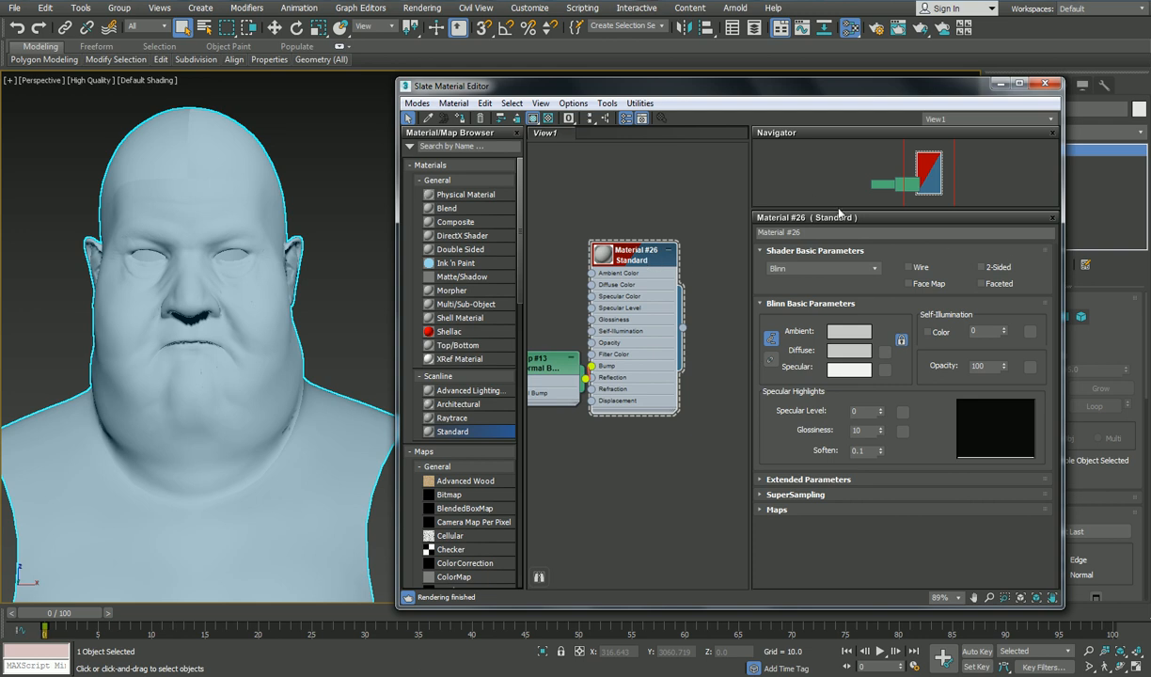
{"action": "left_click", "coordinate": [762, 510]}
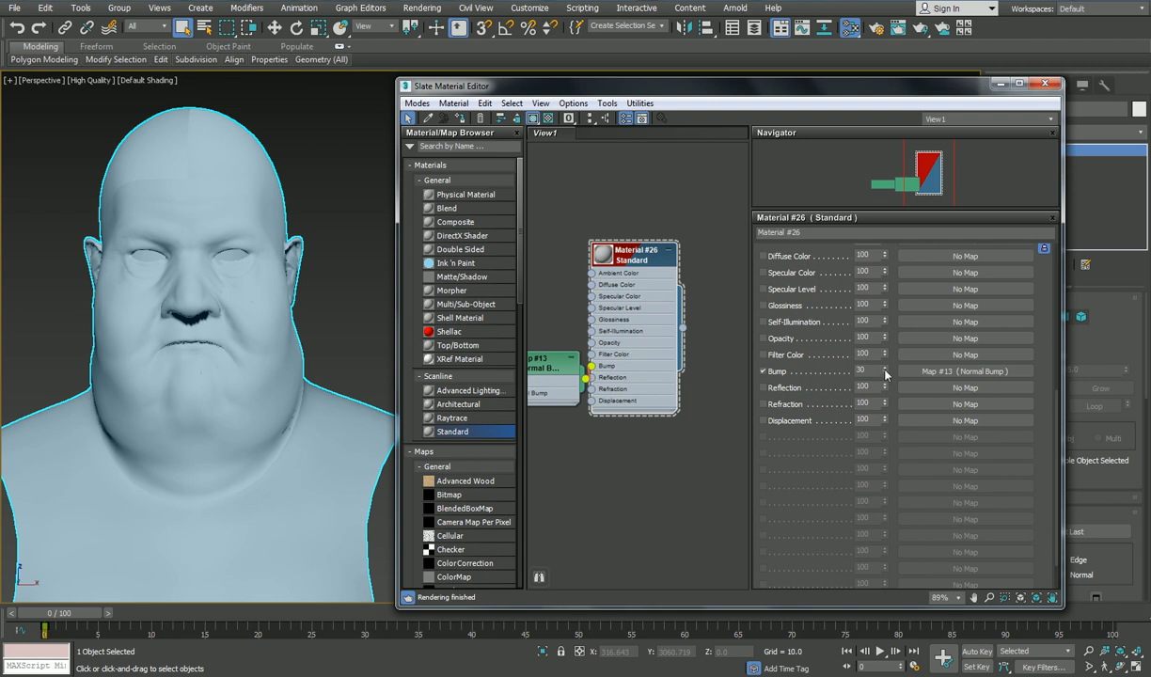
{"action": "left_click_drag", "start_coordinate": [885, 370], "coordinate": [888, 329]}
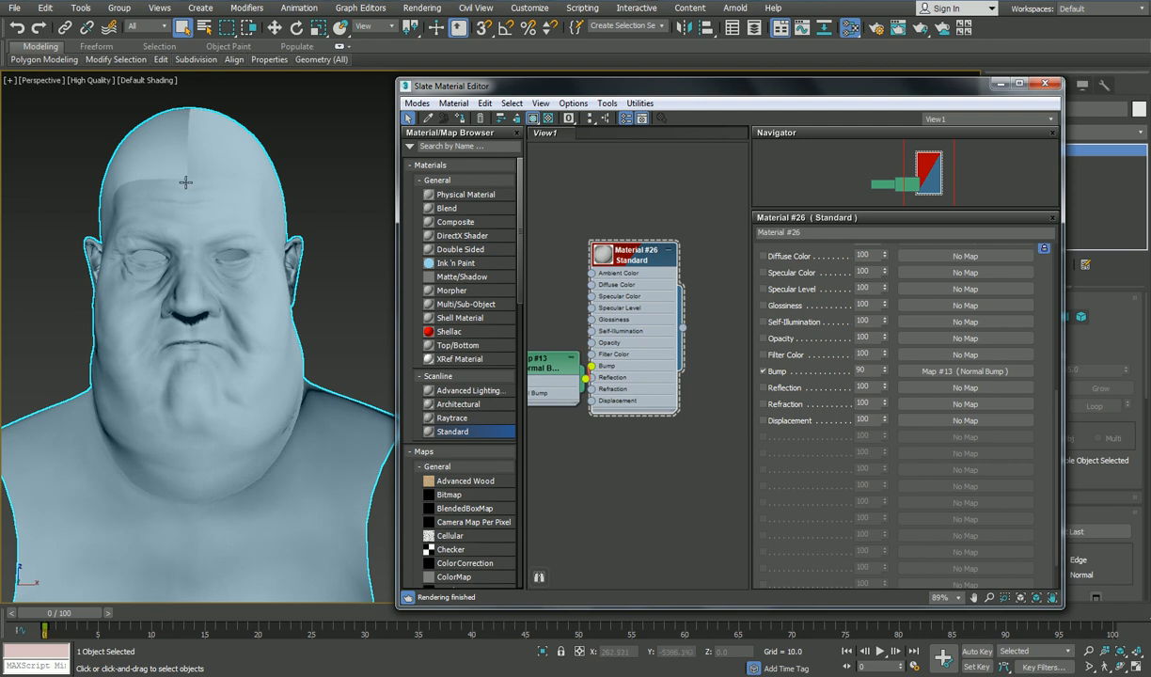
Step: Connect the Fatman_TangentNRM.png bitmap directly to the material's Bump input and delete the Normal Bump map
{"action": "middle_click_drag", "start_coordinate": [632, 344], "coordinate": [723, 318]}
{"action": "middle_click_drag", "start_coordinate": [619, 426], "coordinate": [632, 380]}
{"action": "left_click_drag", "start_coordinate": [631, 295], "coordinate": [619, 195]}
{"action": "left_click_drag", "start_coordinate": [544, 303], "coordinate": [695, 295]}
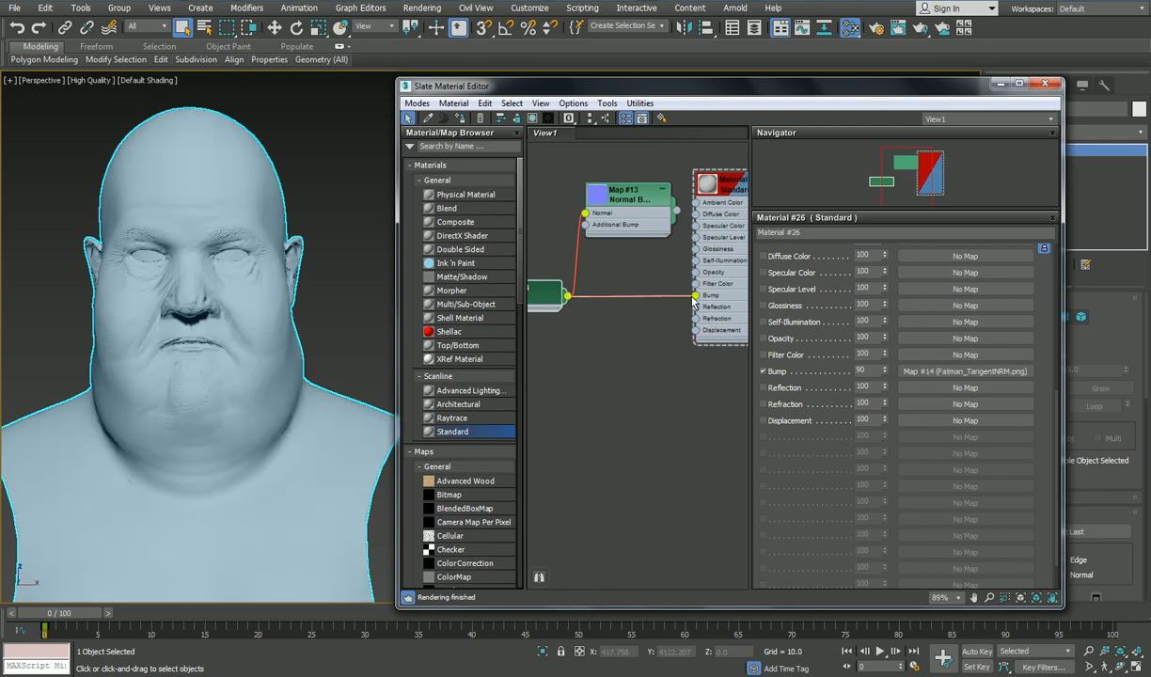
{"action": "left_click", "coordinate": [632, 204]}
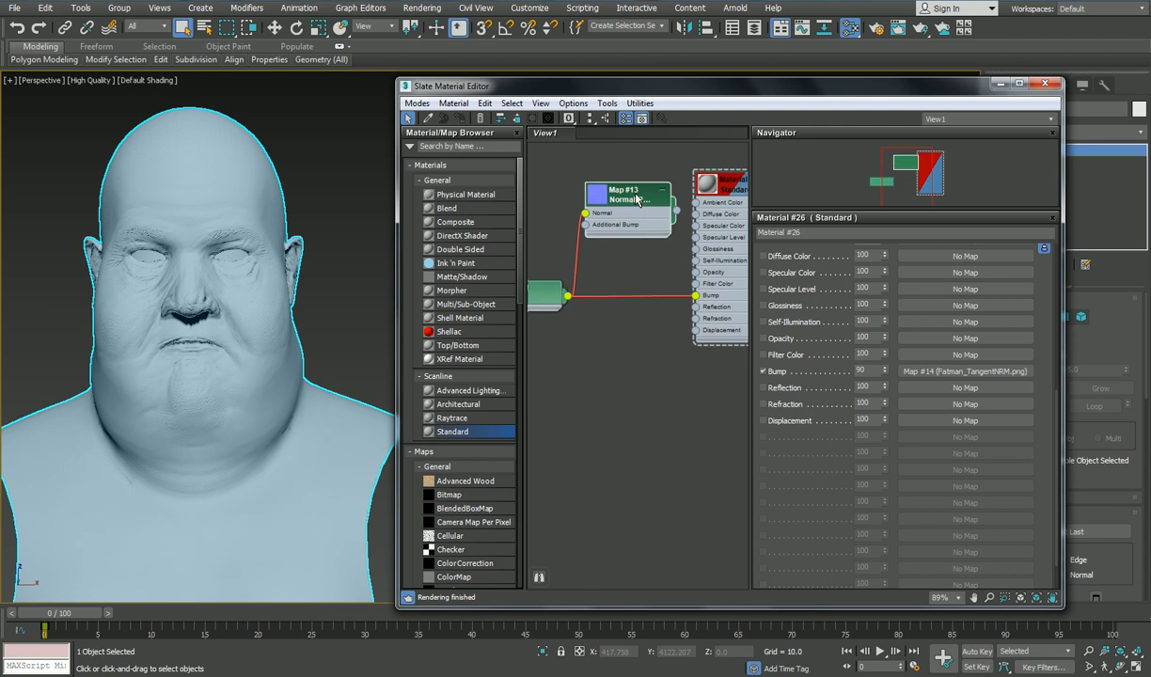
{"action": "key", "text": "Delete"}
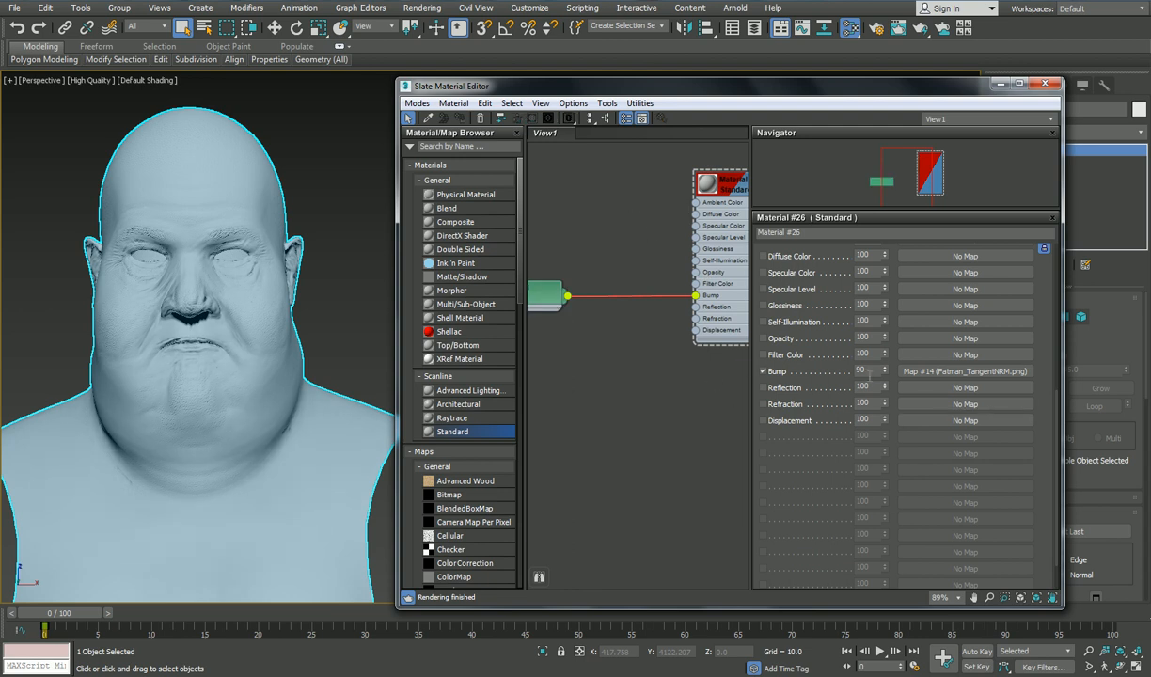
Step: Lower the Bump amount to 46 while checking the face detail from a closer side angle
{"action": "left_click_drag", "start_coordinate": [884, 373], "coordinate": [886, 390]}
{"action": "left_click_drag", "start_coordinate": [170, 334], "coordinate": [234, 322], "text": "alt"}
{"action": "scroll", "coordinate": [233, 322], "scroll_direction": "up", "scroll_amount": 4}
{"action": "middle_click_drag", "start_coordinate": [233, 322], "coordinate": [322, 359]}
{"action": "scroll", "coordinate": [323, 359], "scroll_direction": "down", "scroll_amount": 2}
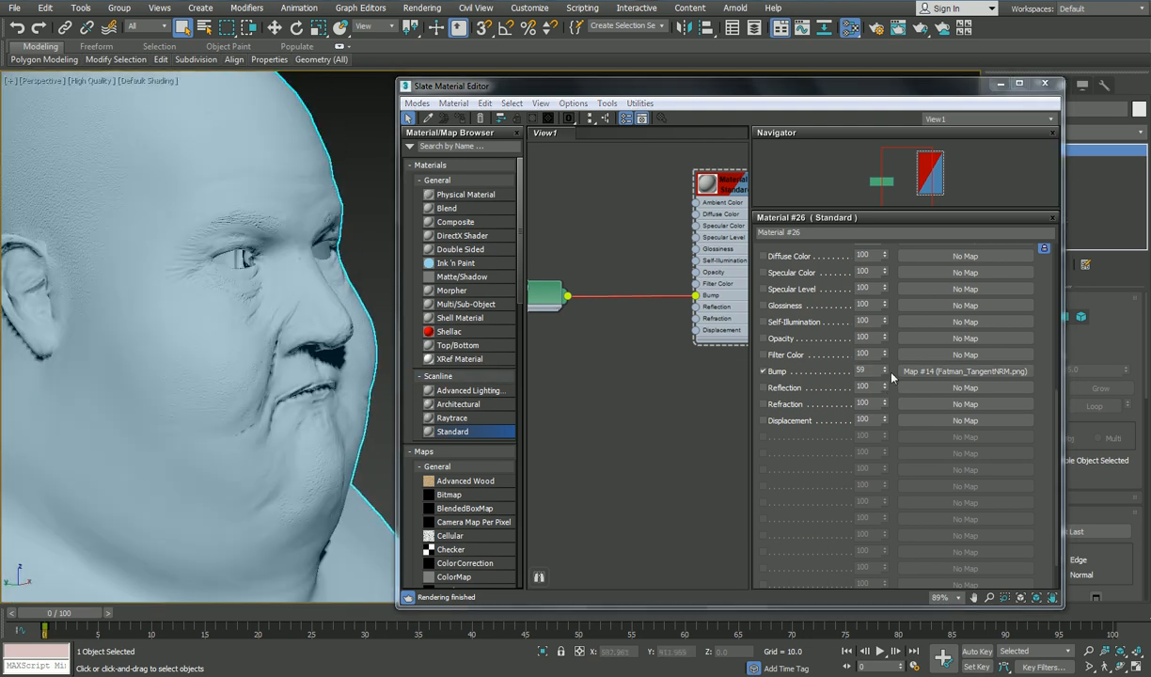
{"action": "mouse_move", "coordinate": [885, 372]}
{"action": "left_mouse_down"}
{"action": "mouse_move", "coordinate": [886, 397]}
{"action": "mouse_move", "coordinate": [896, 355]}
{"action": "mouse_move", "coordinate": [895, 376]}
{"action": "left_mouse_up"}
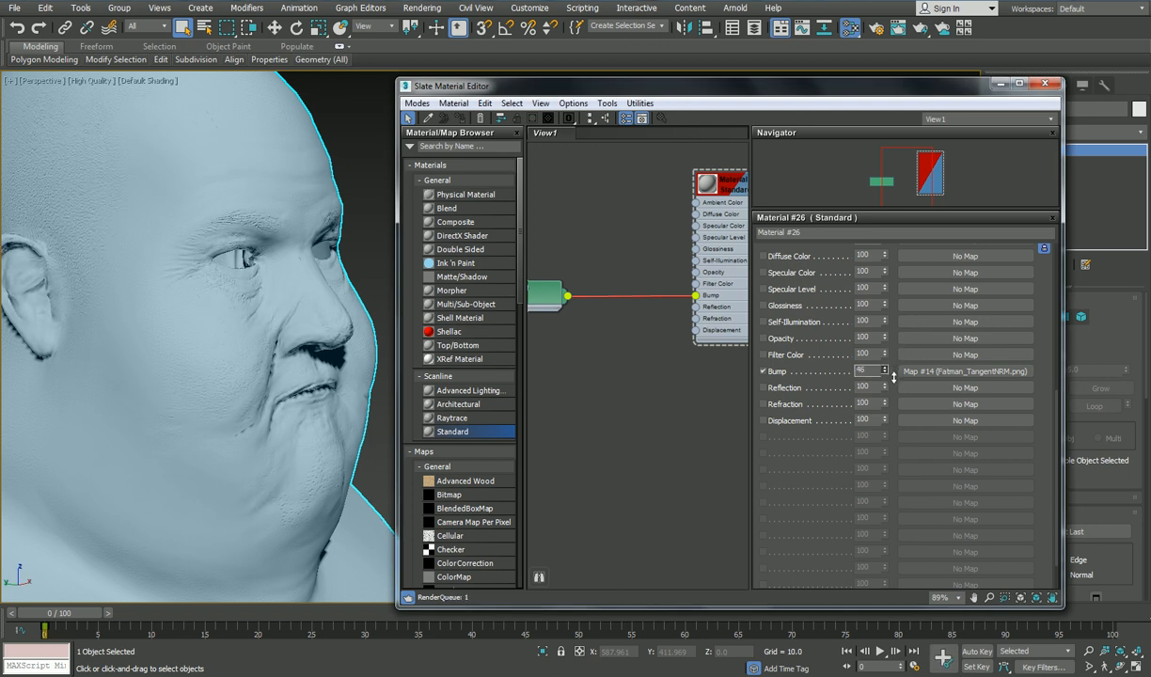
Step: Replace the tangent map on the material's Bump input with a new Bitmap that loads Fatman_ObjectNRM.png
{"action": "middle_click_drag", "start_coordinate": [650, 381], "coordinate": [594, 447]}
{"action": "scroll", "coordinate": [602, 435], "scroll_direction": "down", "scroll_amount": 1}
{"action": "middle_click_drag", "start_coordinate": [633, 406], "coordinate": [722, 285]}
{"action": "left_click_drag", "start_coordinate": [731, 250], "coordinate": [633, 304]}
{"action": "left_click_drag", "start_coordinate": [732, 251], "coordinate": [594, 324]}
{"action": "mouse_move", "coordinate": [659, 330]}
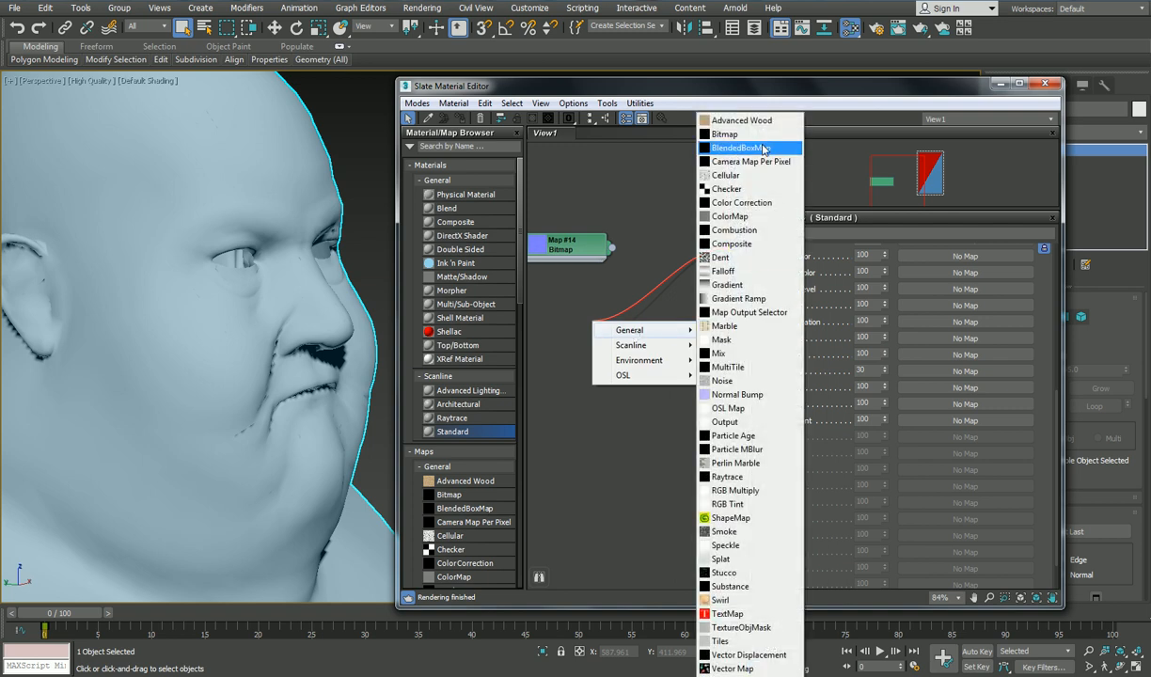
{"action": "left_click", "coordinate": [724, 135]}
{"action": "left_click", "coordinate": [407, 113]}
{"action": "left_click", "coordinate": [602, 297]}
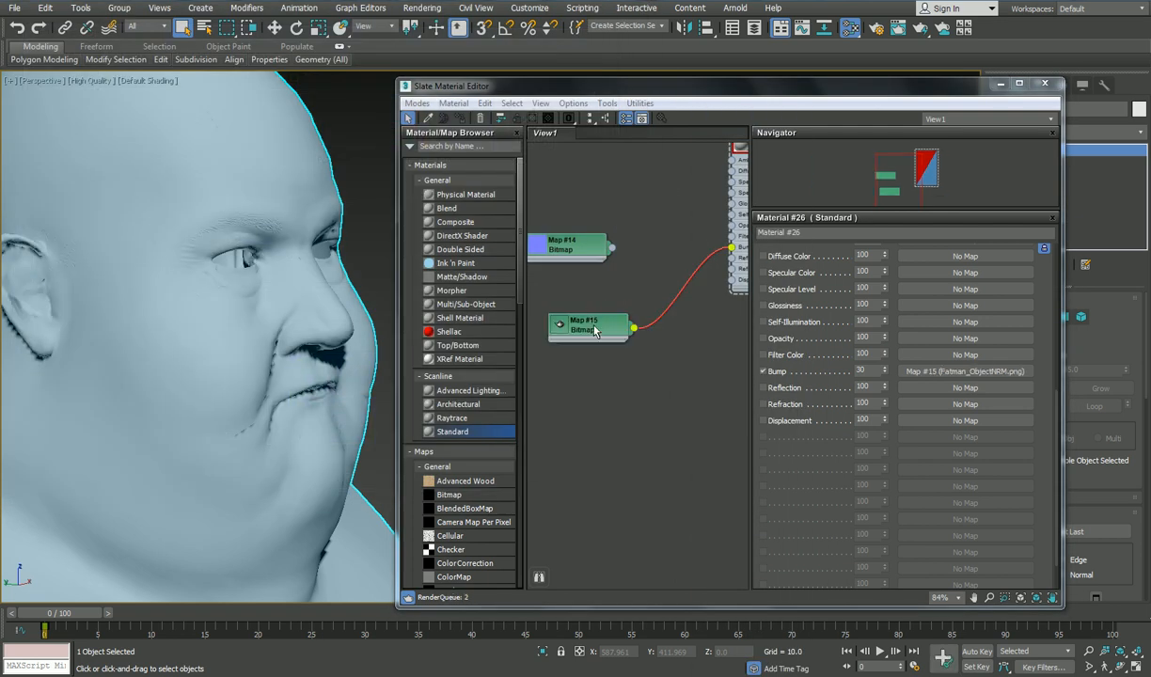
Step: Set the Bump amount for the object-space normal map to 58
{"action": "middle_click_drag", "start_coordinate": [268, 272], "coordinate": [238, 313], "text": "alt"}
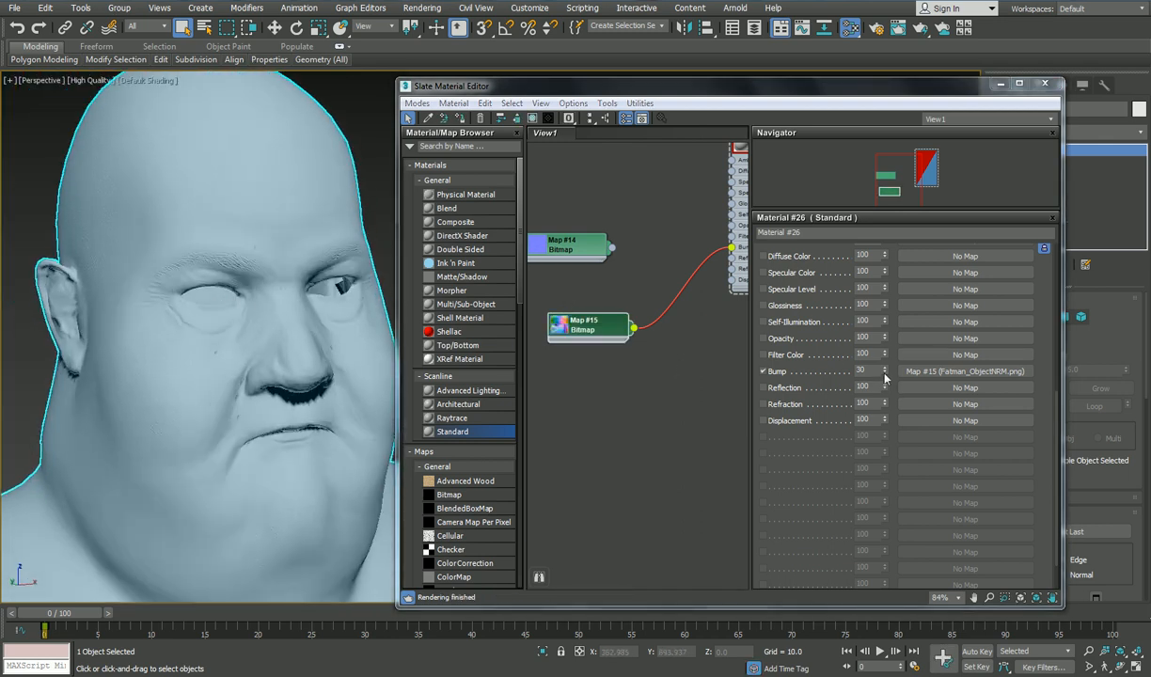
{"action": "left_click_drag", "start_coordinate": [886, 373], "coordinate": [887, 349]}
Step: Examine the object-space normal map's detail on the head's face, ear and neck from several angles and distances
{"action": "mouse_move", "coordinate": [287, 307]}
{"action": "middle_mouse_down", "text": "alt"}
{"action": "mouse_move", "coordinate": [242, 303]}
{"action": "mouse_move", "coordinate": [296, 322]}
{"action": "mouse_move", "coordinate": [149, 321]}
{"action": "mouse_move", "coordinate": [181, 366]}
{"action": "mouse_move", "coordinate": [311, 325]}
{"action": "middle_mouse_up", "text": "alt"}
{"action": "scroll", "coordinate": [181, 366], "scroll_direction": "down", "scroll_amount": 5}
{"action": "middle_click_drag", "start_coordinate": [185, 315], "coordinate": [214, 388]}
{"action": "scroll", "coordinate": [236, 304], "scroll_direction": "up", "scroll_amount": 6}
{"action": "scroll", "coordinate": [236, 304], "scroll_direction": "down", "scroll_amount": 2}
{"action": "scroll", "coordinate": [278, 307], "scroll_direction": "down", "scroll_amount": 2}
{"action": "scroll", "coordinate": [287, 333], "scroll_direction": "down", "scroll_amount": 3}
{"action": "scroll", "coordinate": [260, 295], "scroll_direction": "down", "scroll_amount": 1}
{"action": "scroll", "coordinate": [273, 283], "scroll_direction": "up", "scroll_amount": 4}
{"action": "scroll", "coordinate": [273, 283], "scroll_direction": "down", "scroll_amount": 2}
{"action": "scroll", "coordinate": [219, 308], "scroll_direction": "down", "scroll_amount": 2}
{"action": "middle_click_drag", "start_coordinate": [220, 308], "coordinate": [314, 350]}
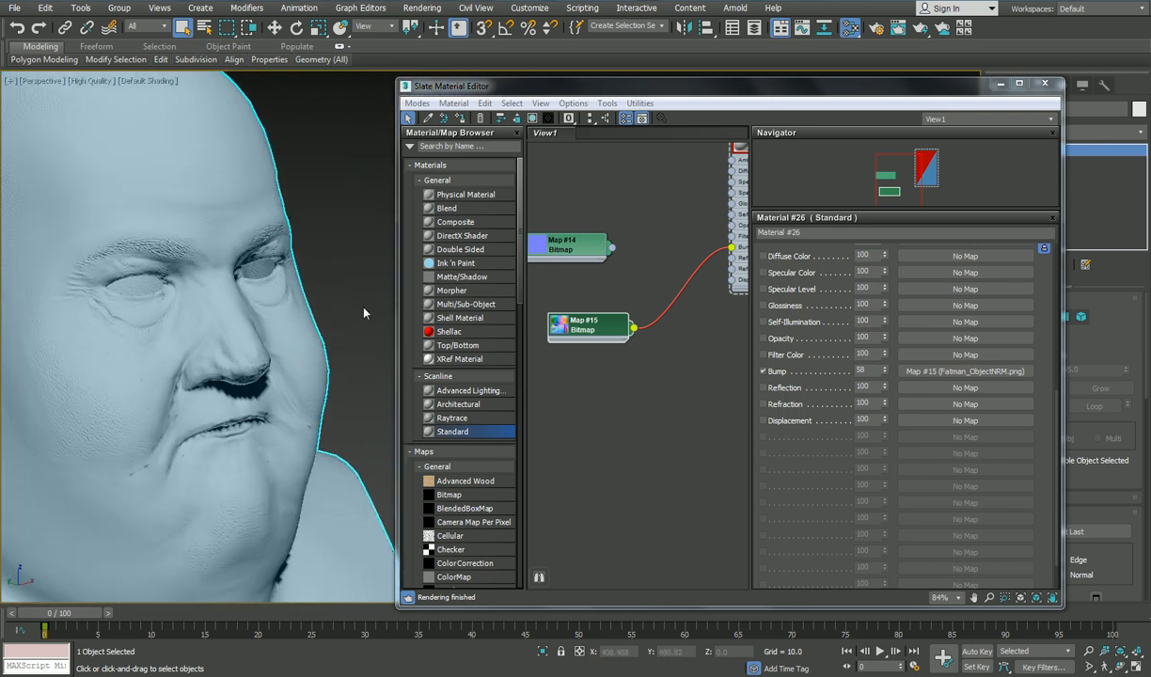
{"action": "middle_click_drag", "start_coordinate": [198, 194], "coordinate": [285, 246]}
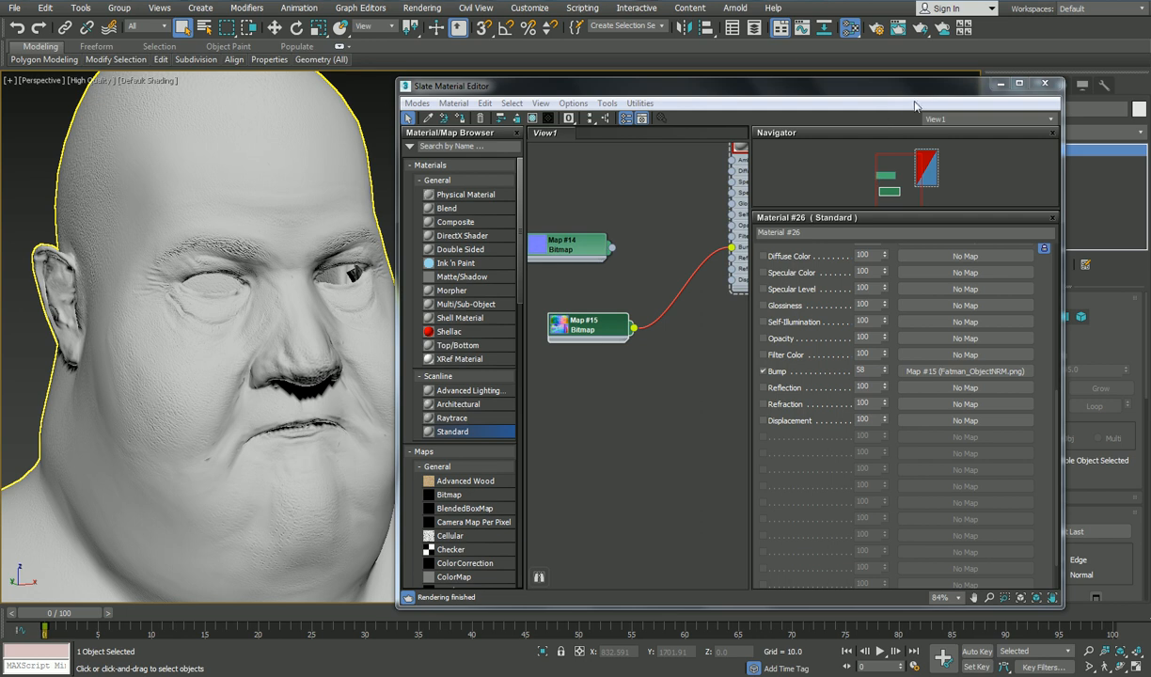
Step: Close the Slate Material Editor and start a new scene with everything cleared
{"action": "left_click", "coordinate": [1045, 84]}
{"action": "left_click", "coordinate": [536, 202]}
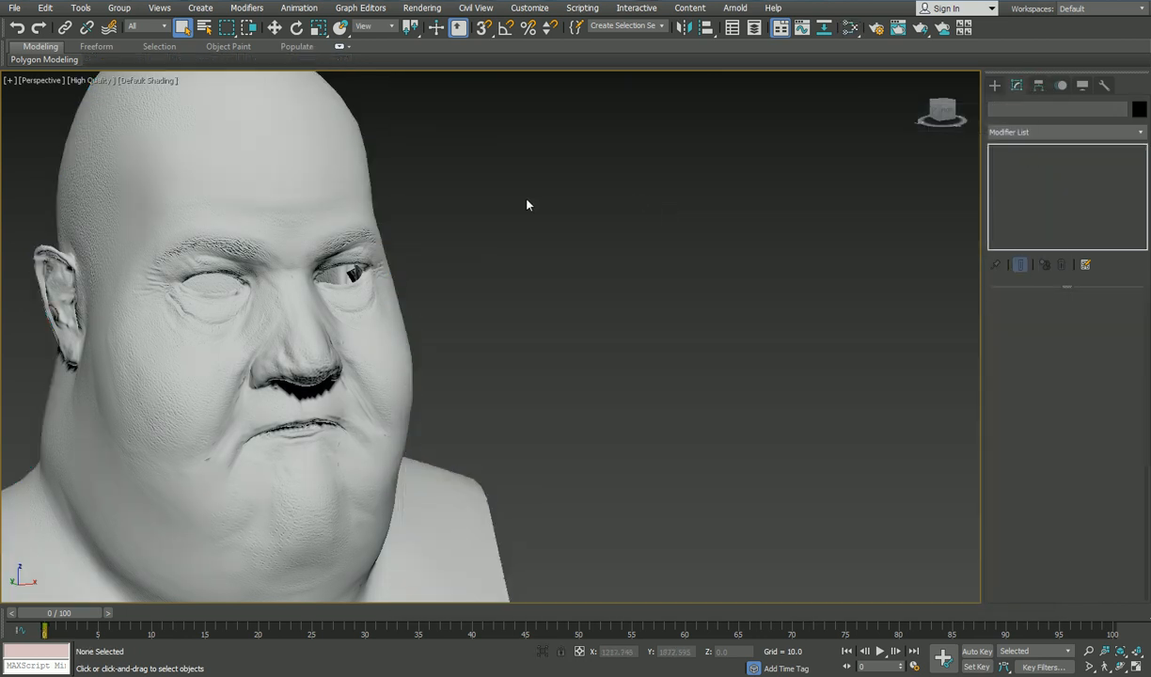
{"action": "left_click", "coordinate": [15, 7]}
{"action": "mouse_move", "coordinate": [42, 38]}
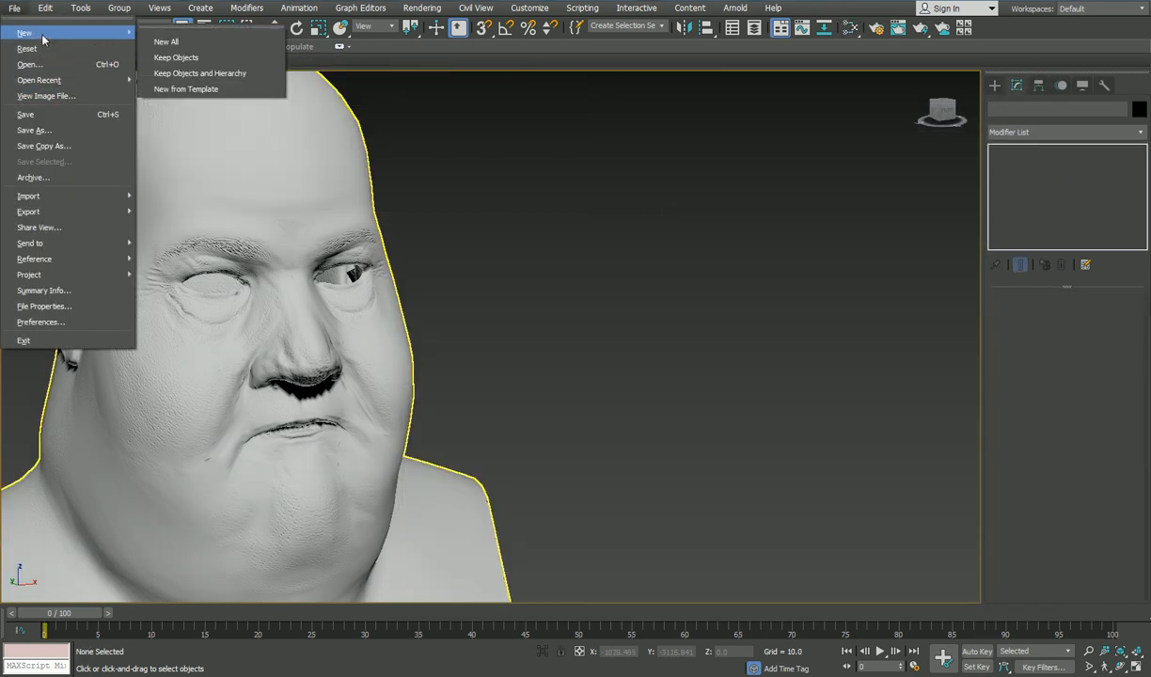
{"action": "left_click", "coordinate": [165, 42]}
{"action": "left_click", "coordinate": [554, 344]}
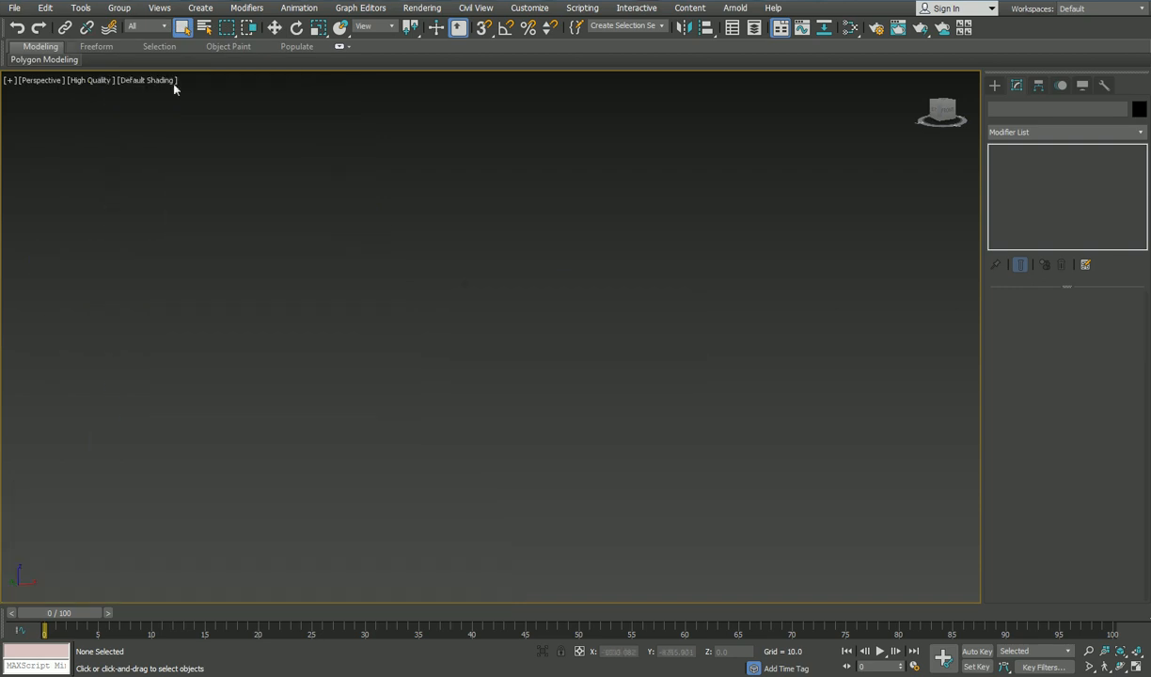
Step: Close the tangent normal map image, switch to Mudbox and raise the head to subdivision level 6
{"action": "left_click", "coordinate": [151, 642]}
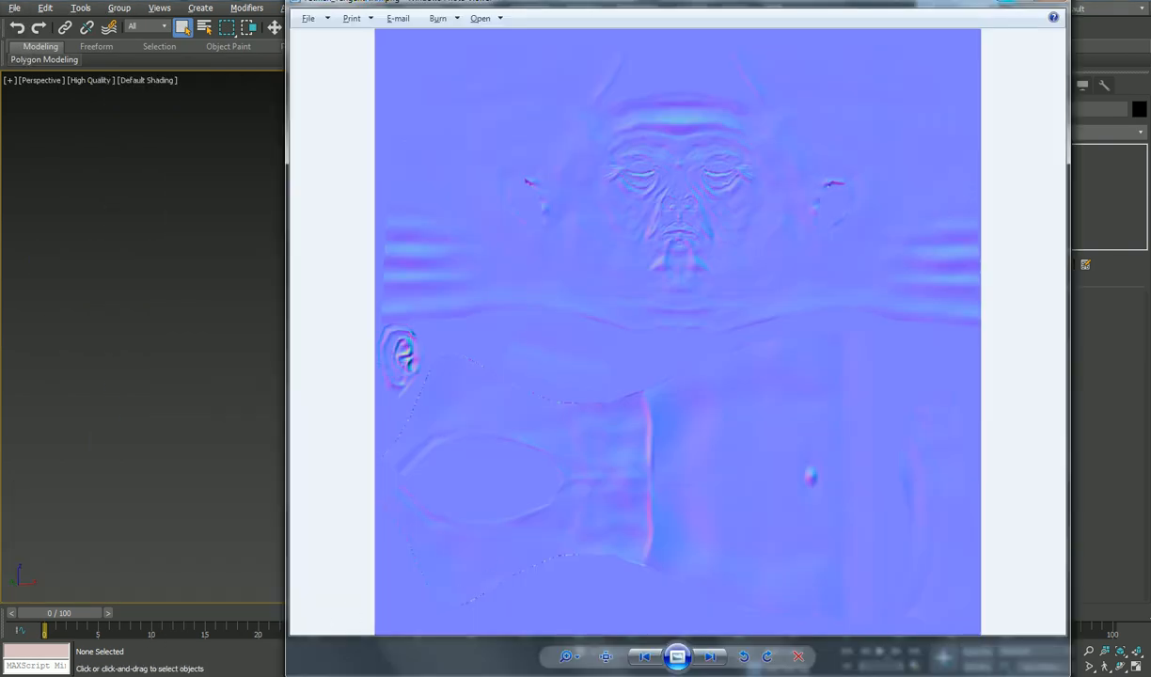
{"action": "left_click", "coordinate": [1007, 1]}
{"action": "key", "text": "alt+Tab"}
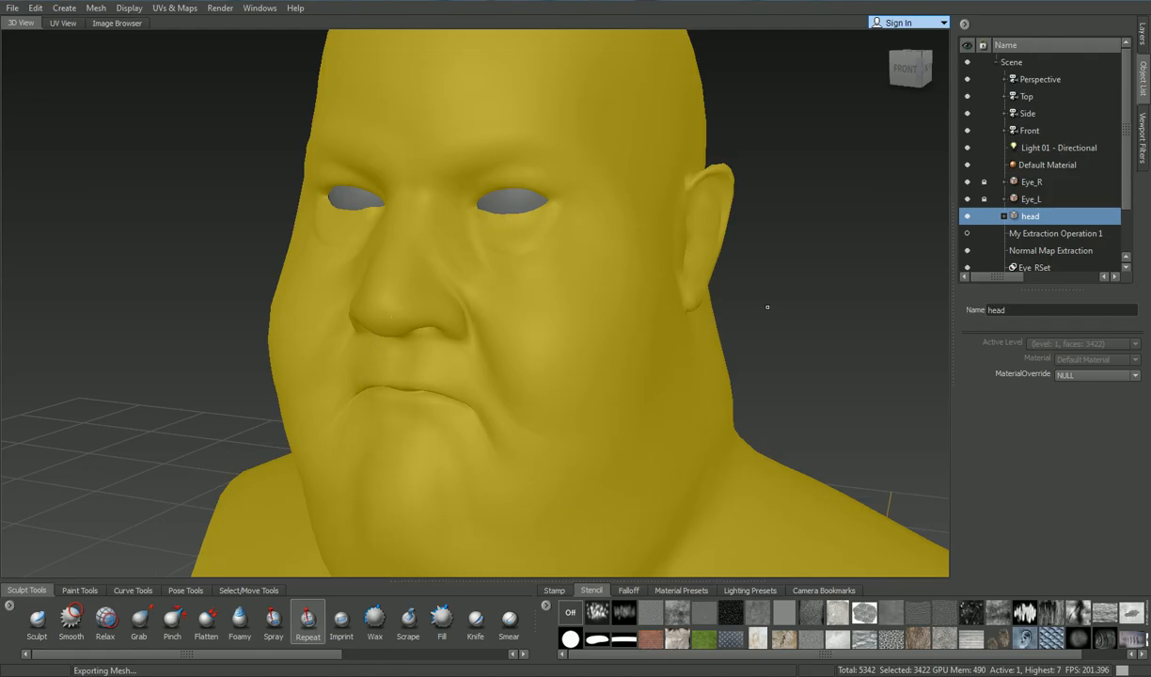
{"action": "key", "text": "Page_Up"}
{"action": "key", "text": "Page_Up"}
{"action": "key", "text": "Page_Up"}
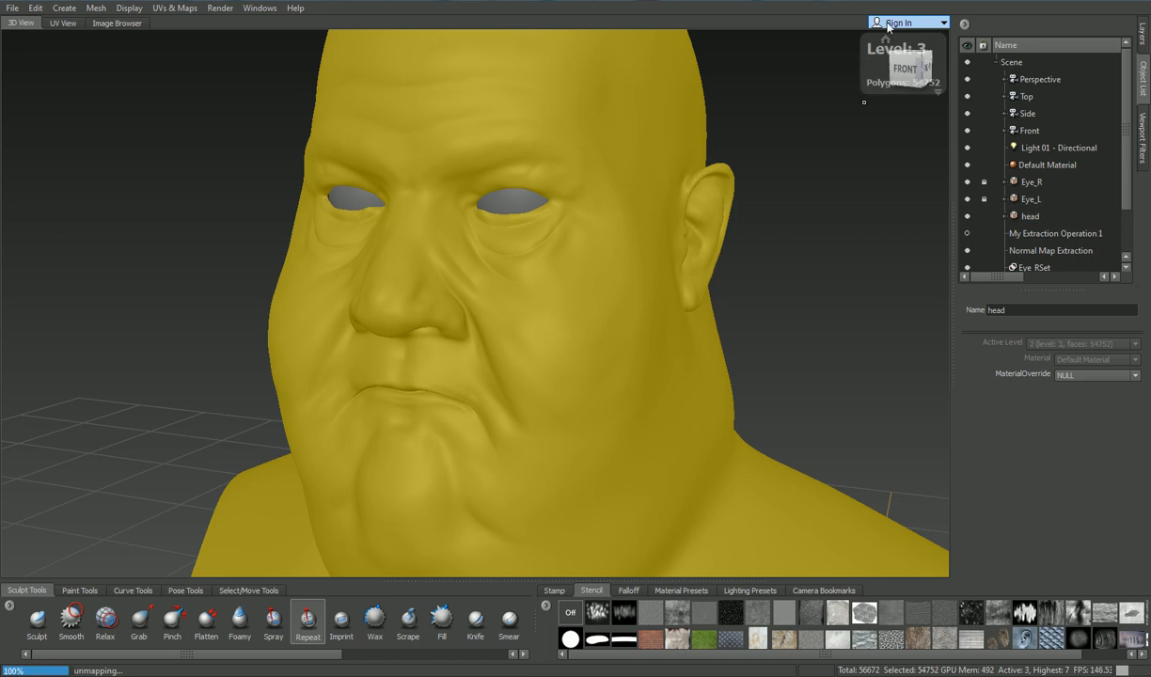
{"action": "key", "text": "Page_Up"}
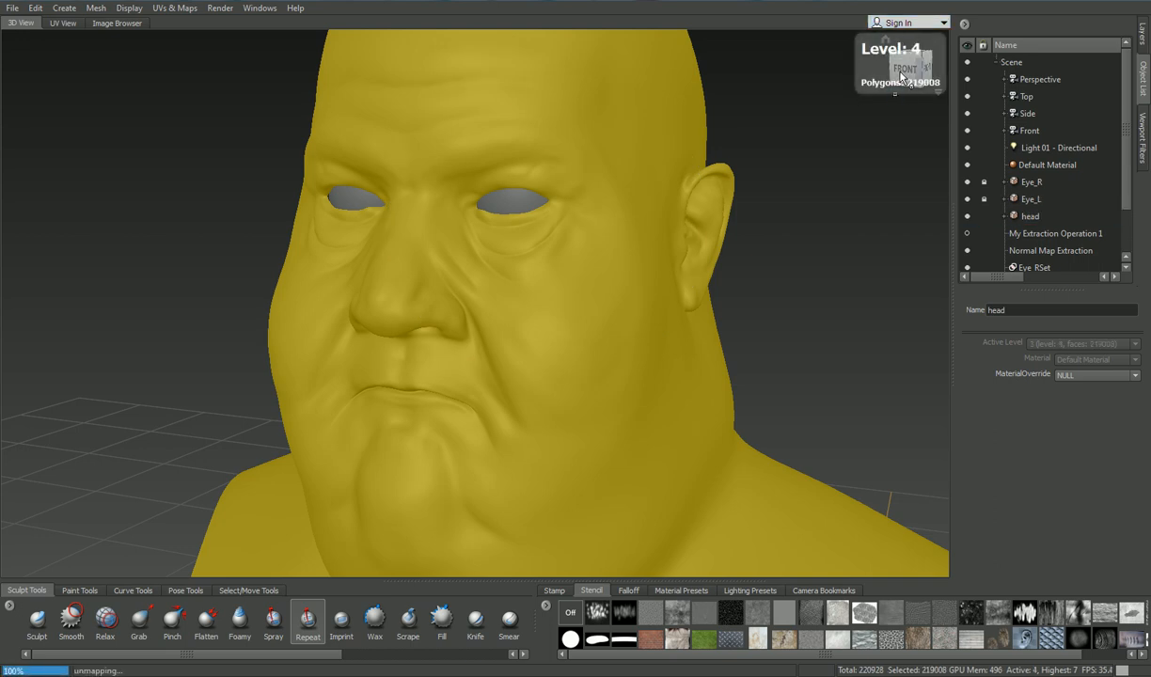
{"action": "left_click", "coordinate": [12, 9]}
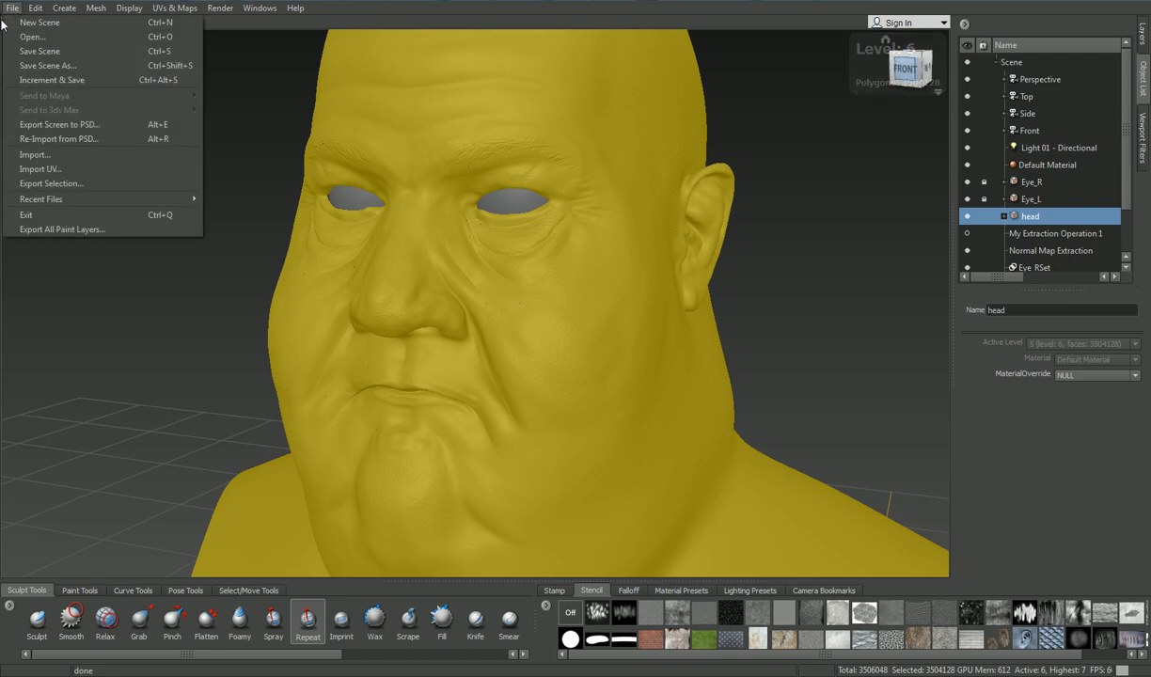
{"action": "left_click", "coordinate": [55, 185]}
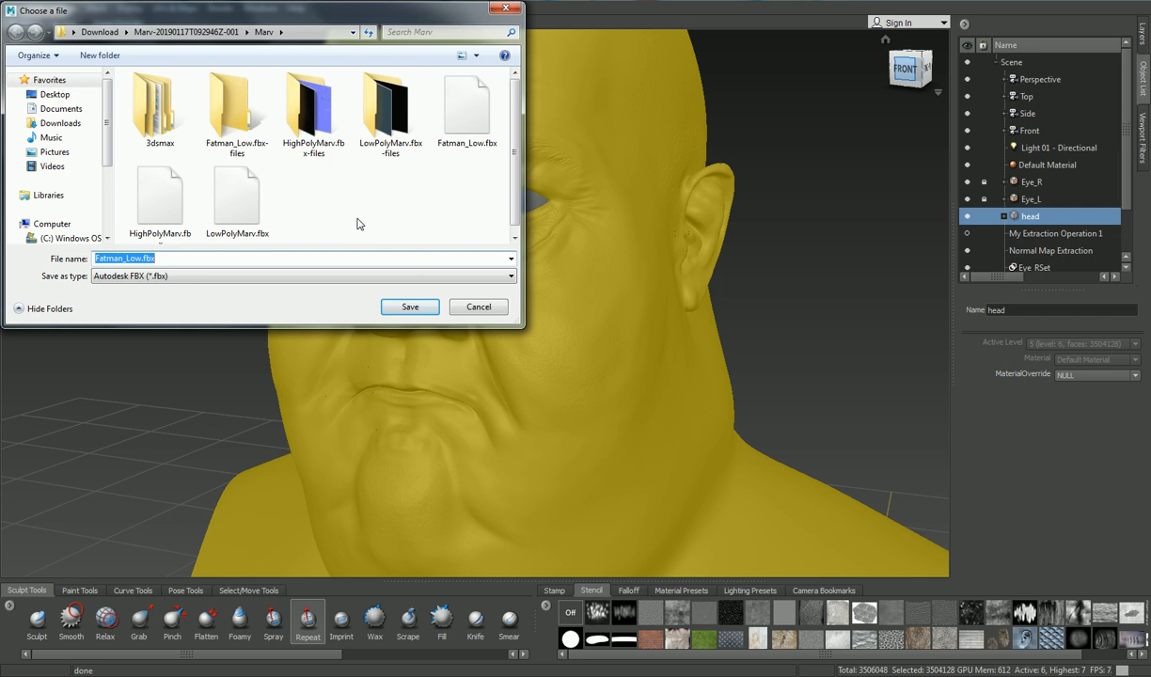
{"action": "left_click", "coordinate": [478, 306]}
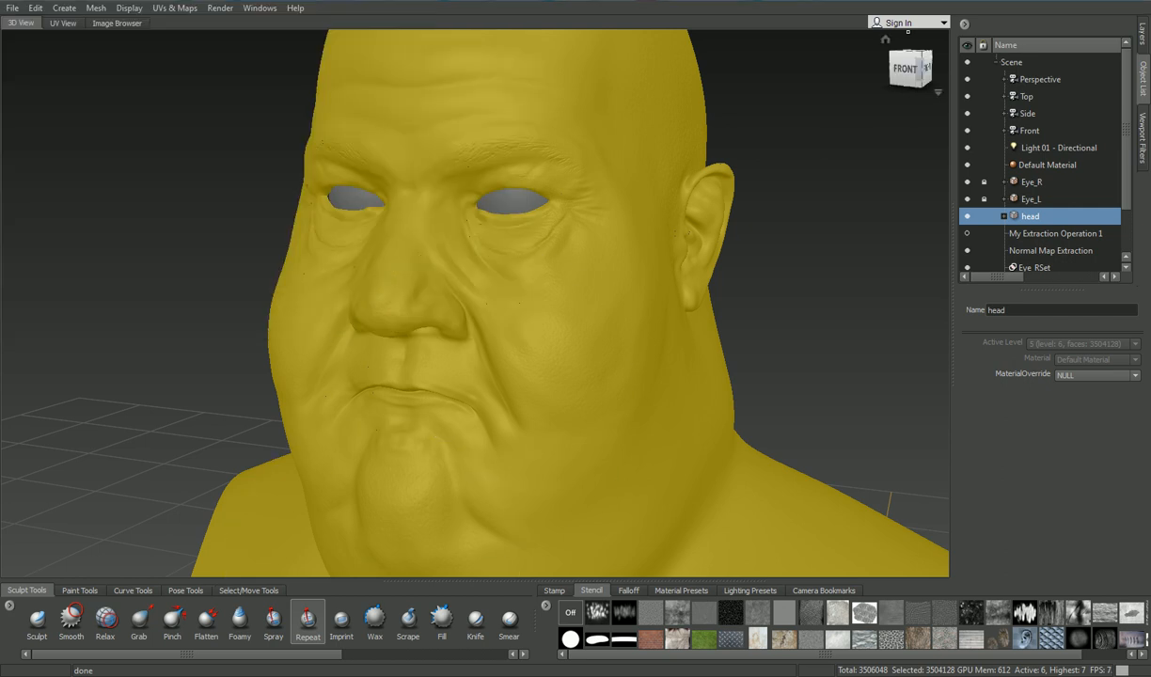
Step: Switch back to 3ds Max and import HighPolyMarv.fbx from the Marv folder using the Autodesk Media & Entertainment preset
{"action": "left_click", "coordinate": [1038, 3]}
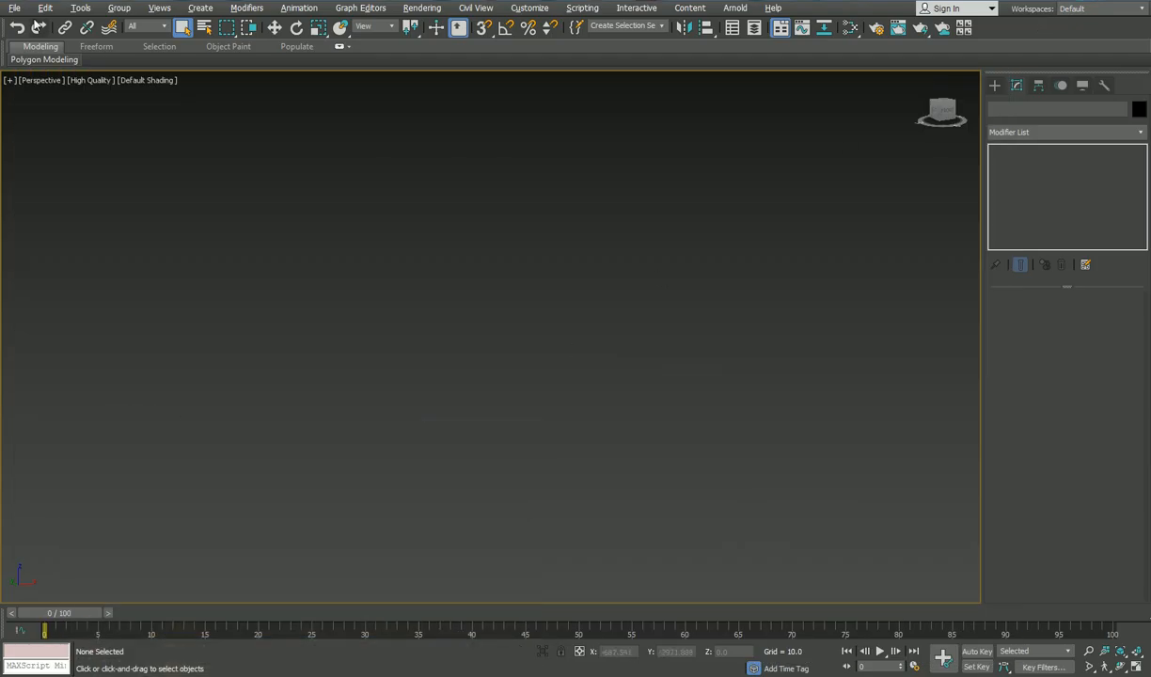
{"action": "left_click", "coordinate": [14, 8]}
{"action": "mouse_move", "coordinate": [56, 194]}
{"action": "left_click", "coordinate": [160, 207]}
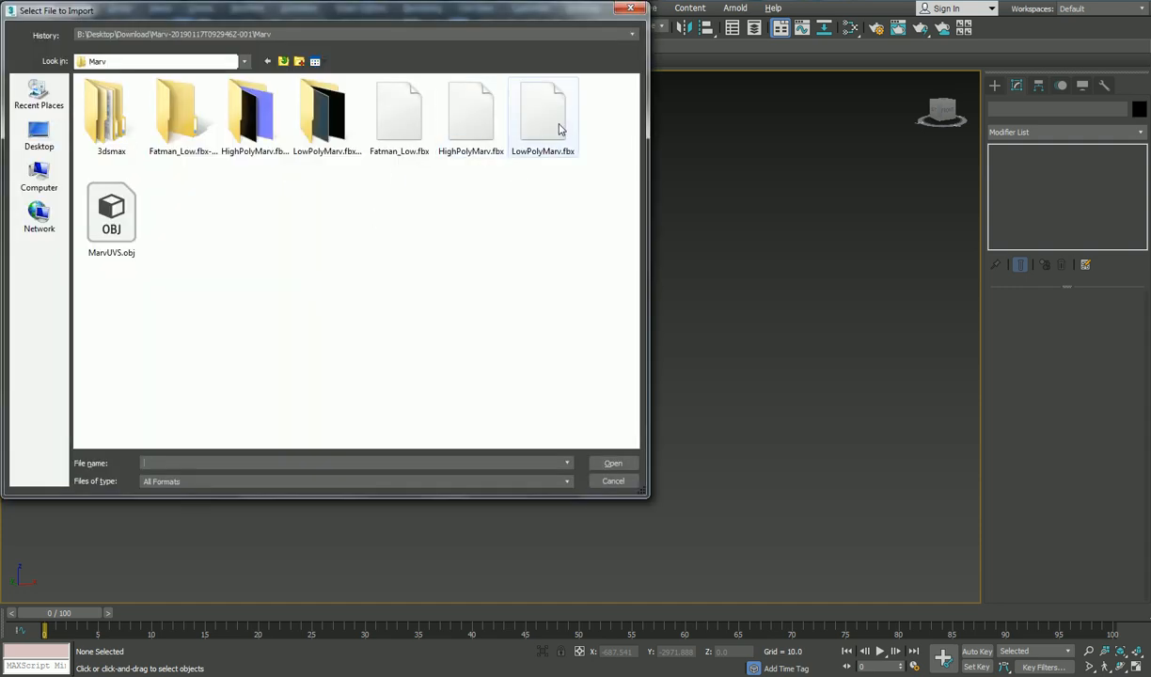
{"action": "left_click", "coordinate": [470, 111]}
{"action": "left_click", "coordinate": [608, 464]}
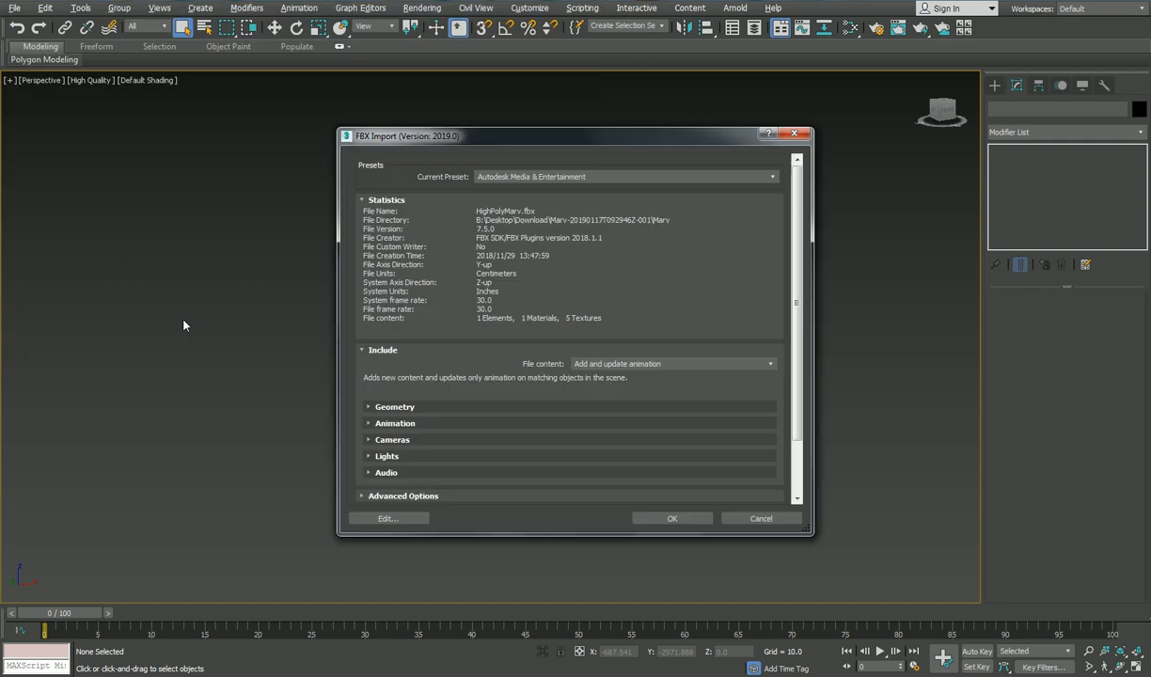
{"action": "left_click", "coordinate": [664, 495]}
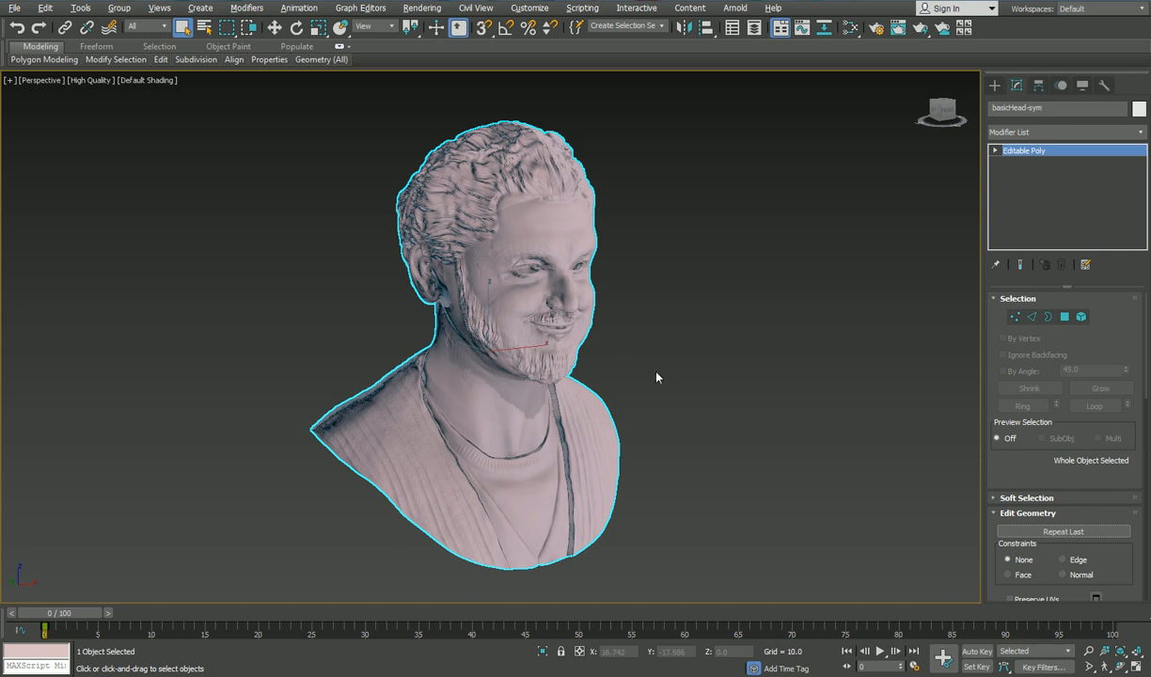
Step: Inspect the imported bust's mesh density using edged faces and the viewport polygon statistics
{"action": "key", "text": "F4"}
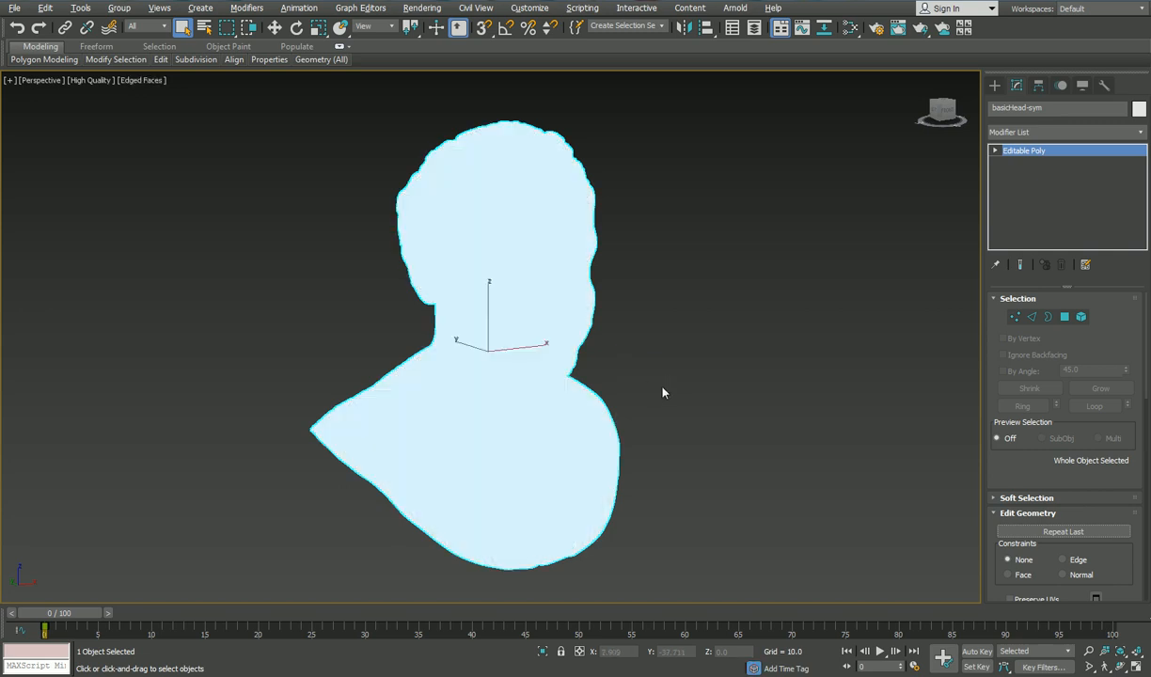
{"action": "key", "text": "F4"}
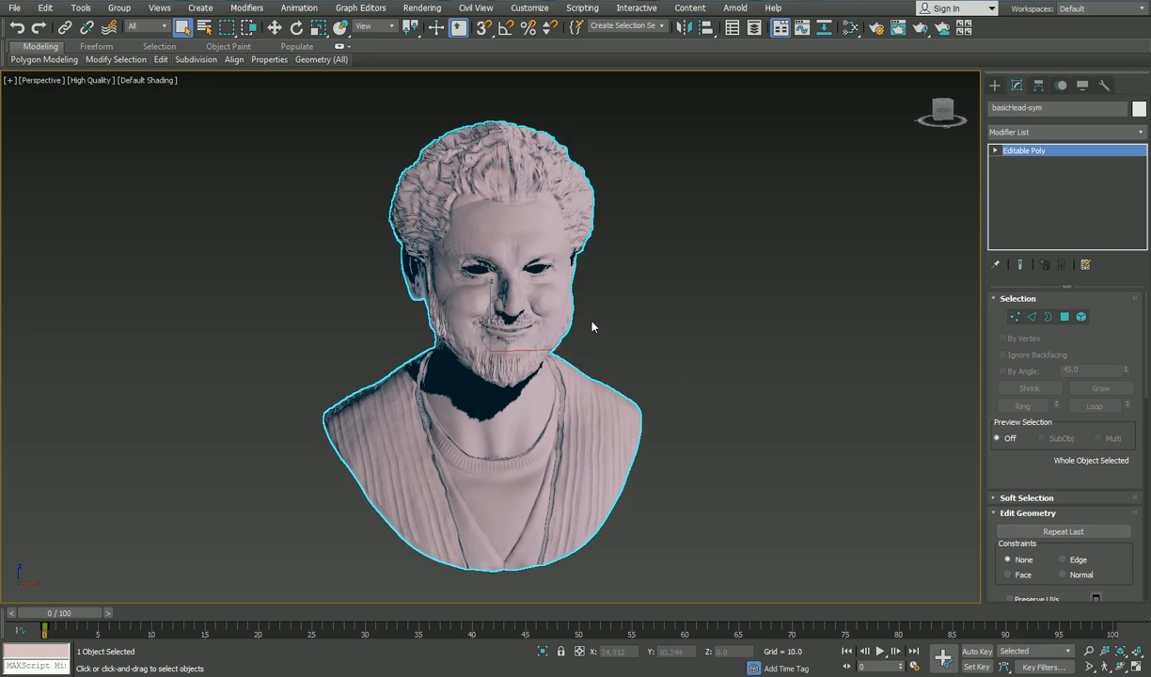
{"action": "key", "text": "7"}
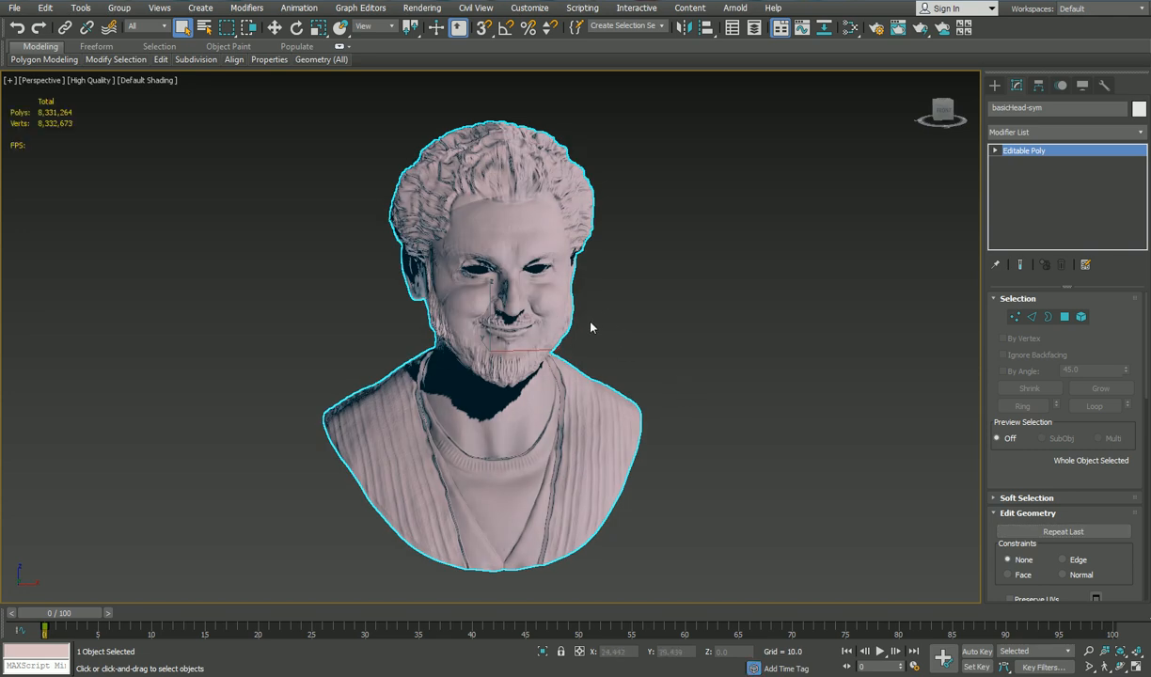
{"action": "key", "text": "7"}
{"action": "middle_click_drag", "start_coordinate": [618, 353], "coordinate": [461, 349]}
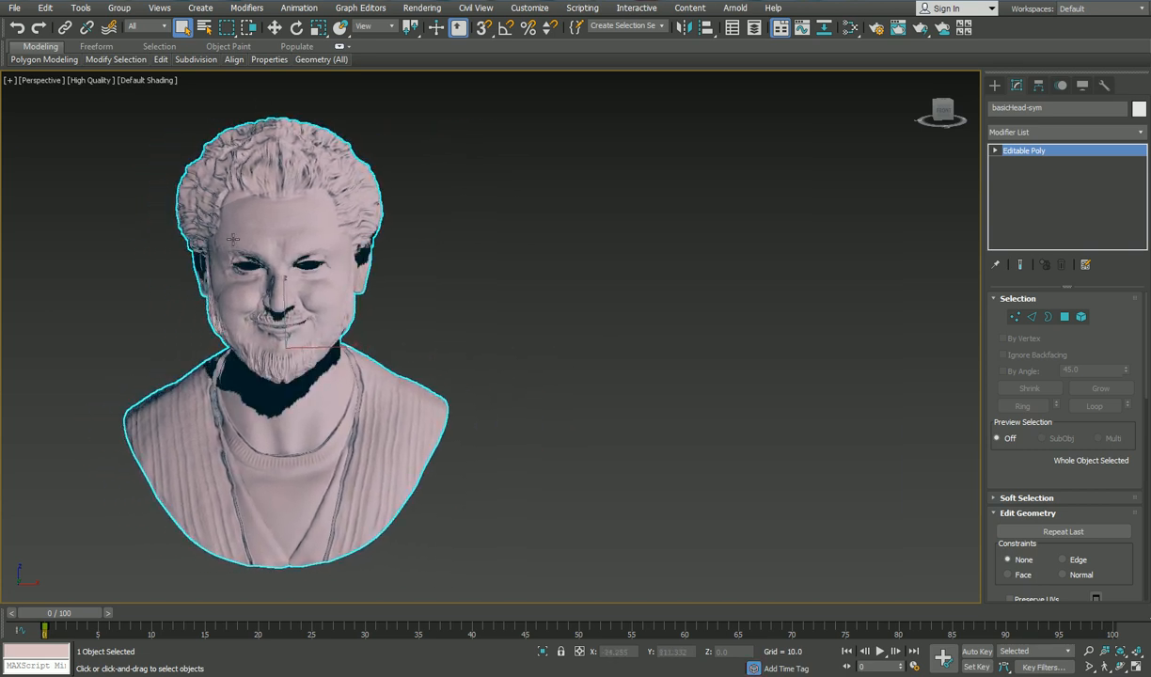
{"action": "middle_click_drag", "start_coordinate": [496, 361], "coordinate": [497, 350]}
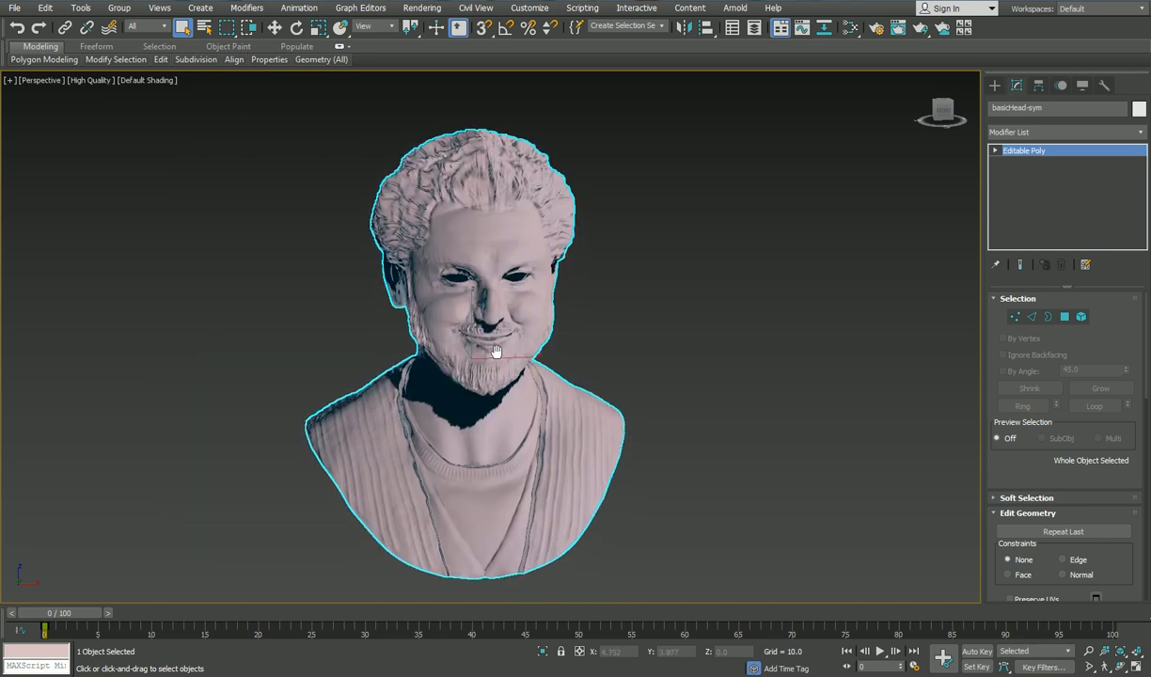
{"action": "left_click", "coordinate": [16, 8]}
{"action": "mouse_move", "coordinate": [61, 199]}
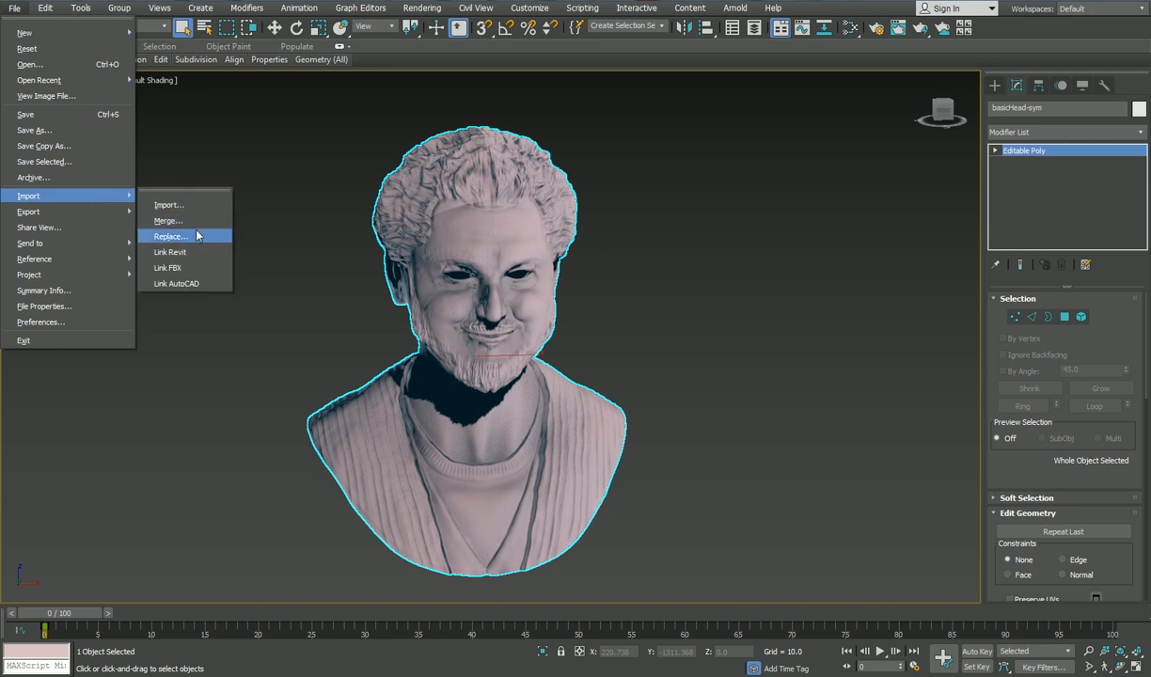
{"action": "left_click", "coordinate": [299, 228]}
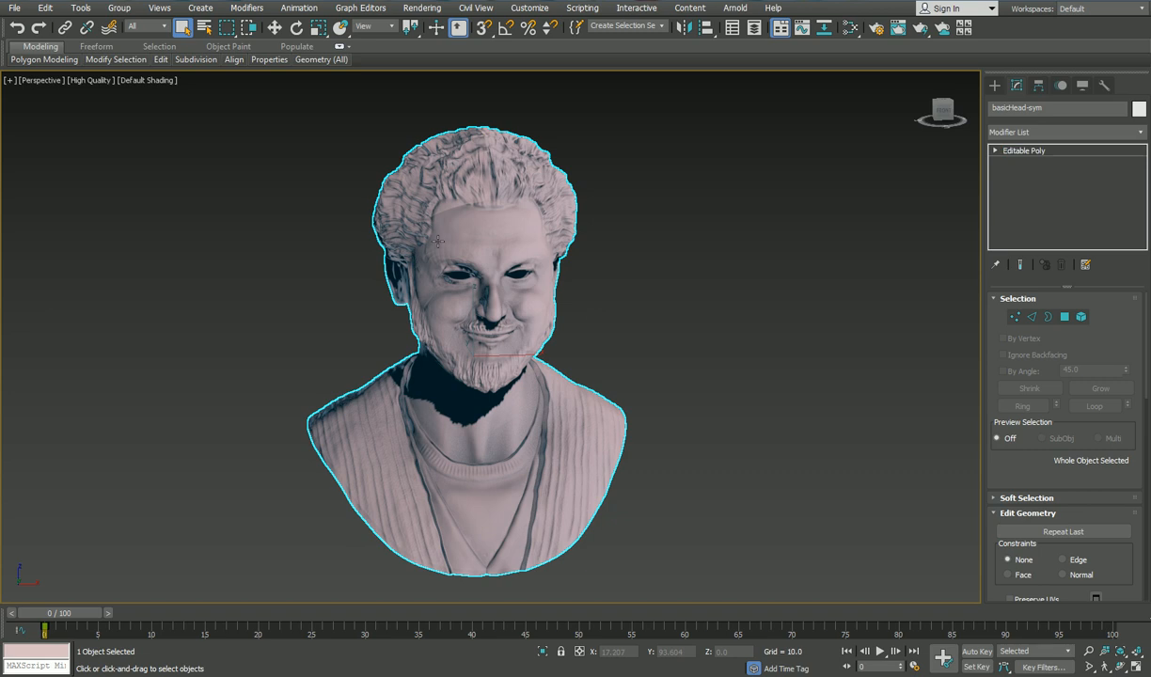
Step: Save the high-poly bust scene as MarvHigh.max in the Marv folder, replacing the existing file
{"action": "left_click", "coordinate": [18, 11]}
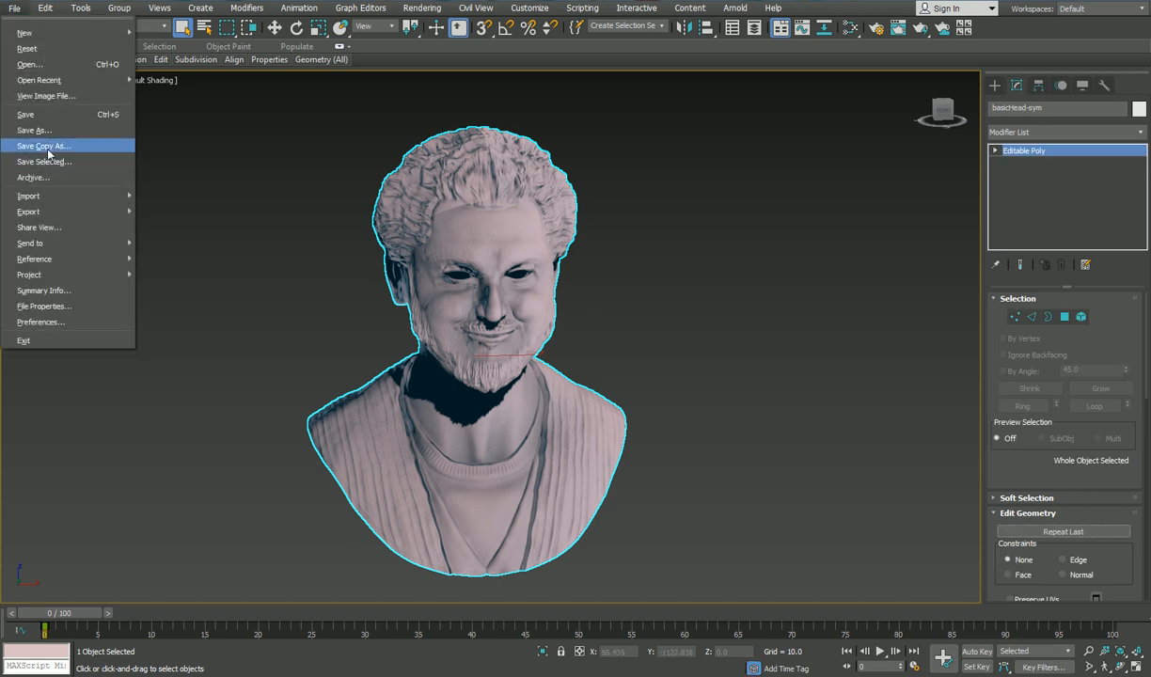
{"action": "left_click", "coordinate": [52, 131]}
{"action": "left_click", "coordinate": [399, 146]}
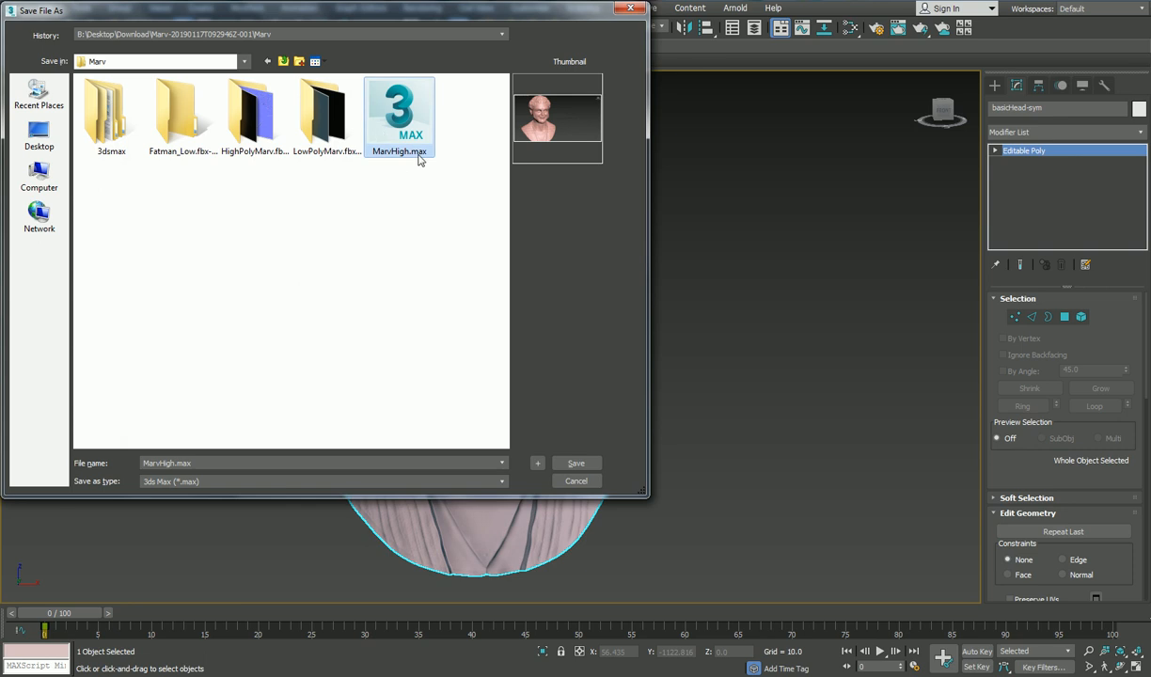
{"action": "left_click", "coordinate": [577, 464]}
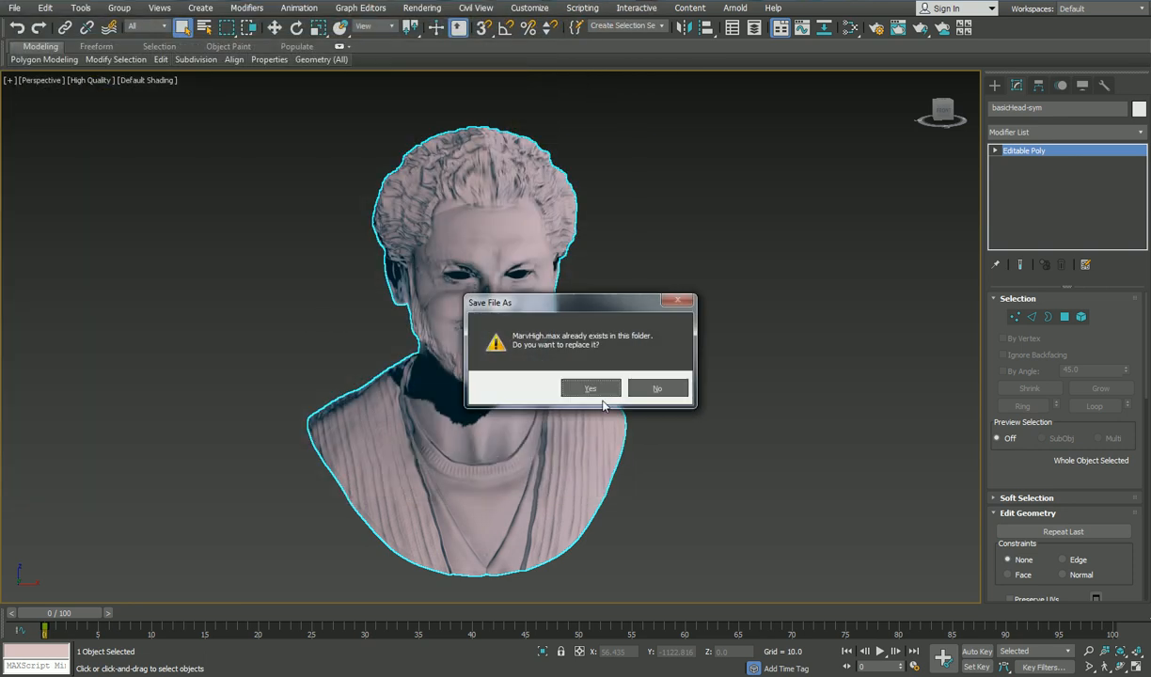
{"action": "key", "text": "Return"}
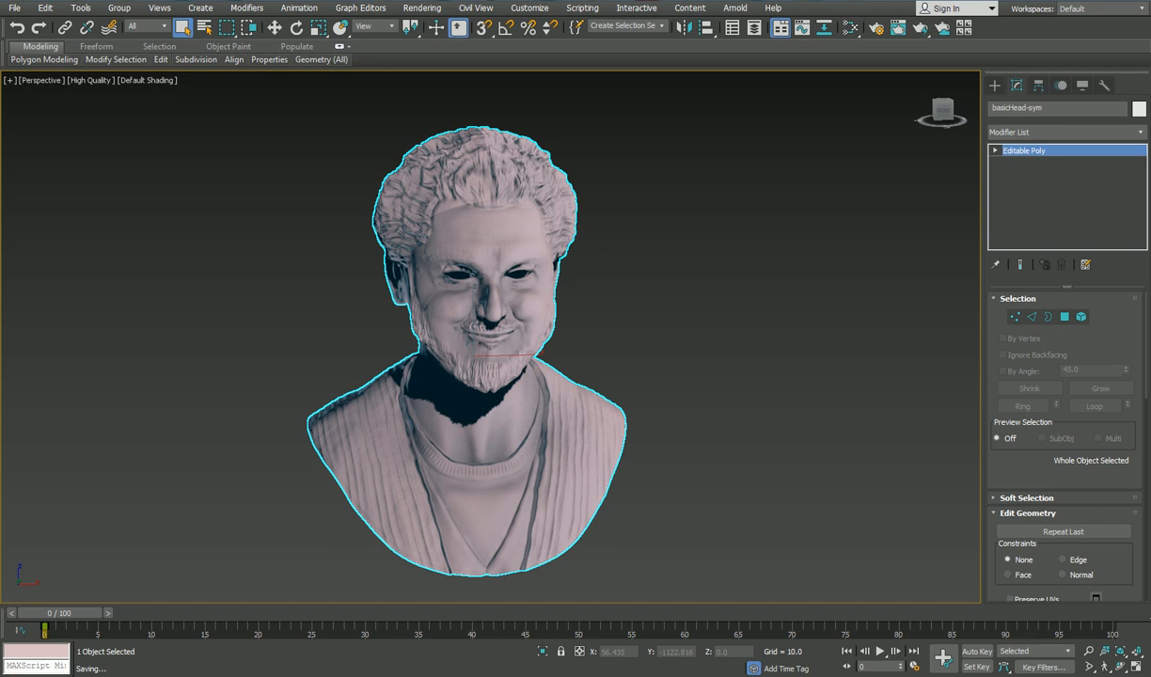
Step: Start a new empty scene
{"action": "left_click", "coordinate": [15, 7]}
{"action": "mouse_move", "coordinate": [58, 40]}
{"action": "left_click", "coordinate": [240, 85]}
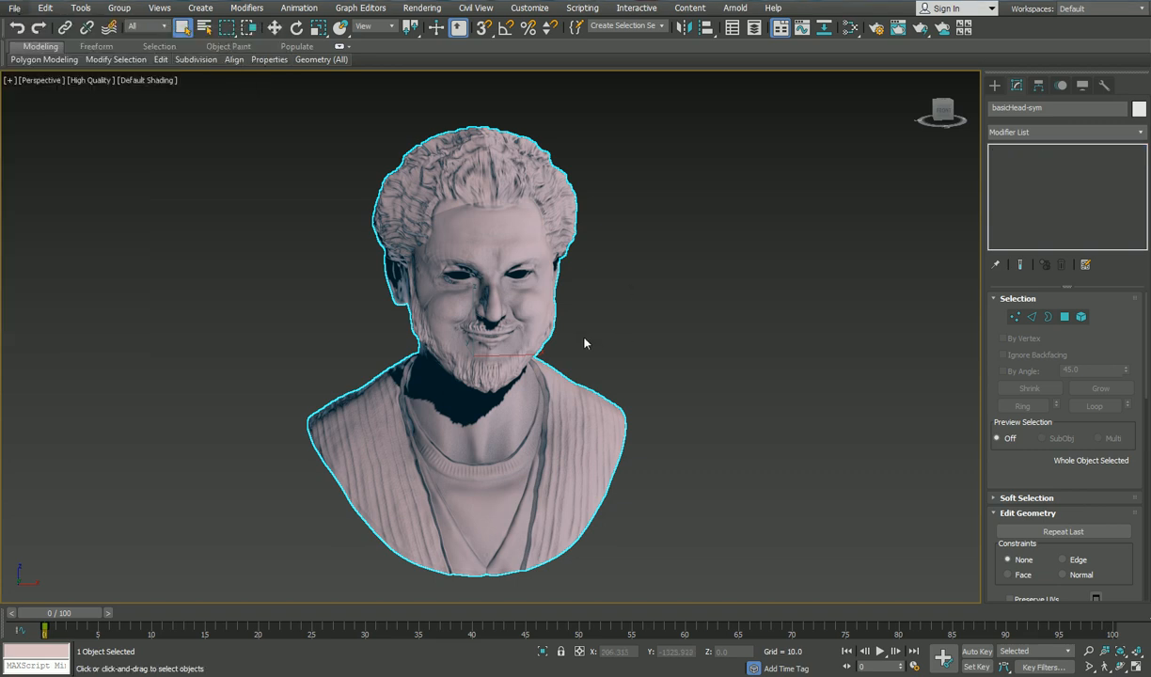
Step: Import LowPolyMarv.fbx from the Marv folder using the Autodesk Media & Entertainment preset
{"action": "left_click", "coordinate": [14, 8]}
{"action": "mouse_move", "coordinate": [66, 198]}
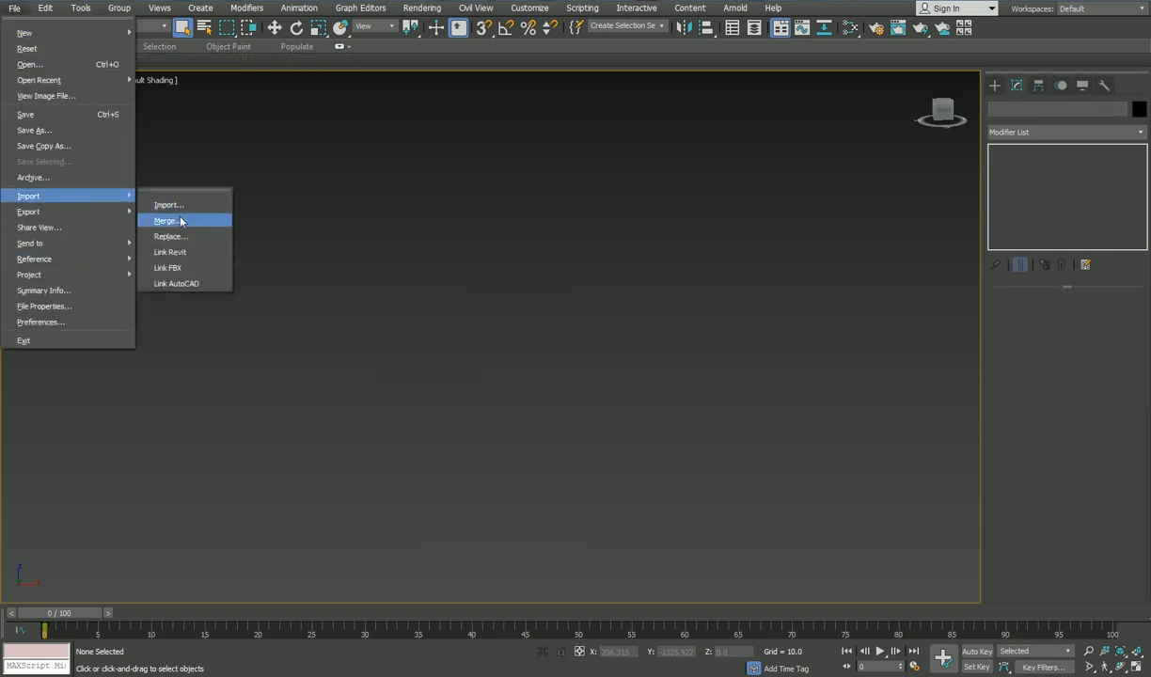
{"action": "left_click", "coordinate": [173, 199]}
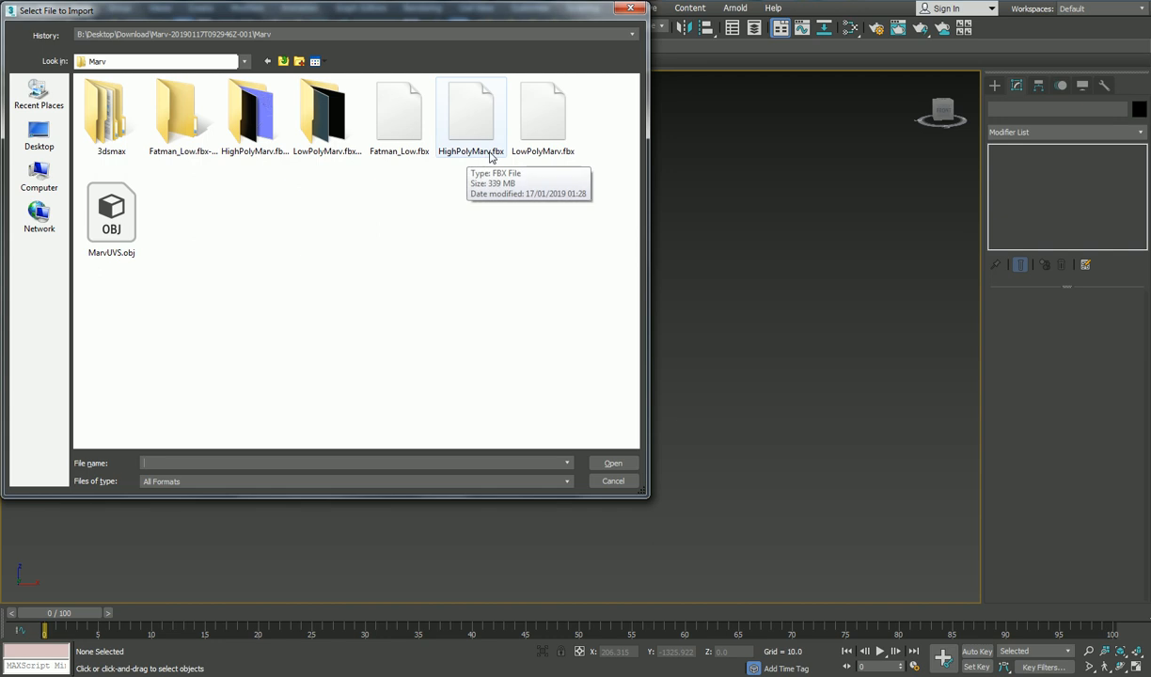
{"action": "left_click", "coordinate": [540, 137]}
{"action": "left_click", "coordinate": [613, 464]}
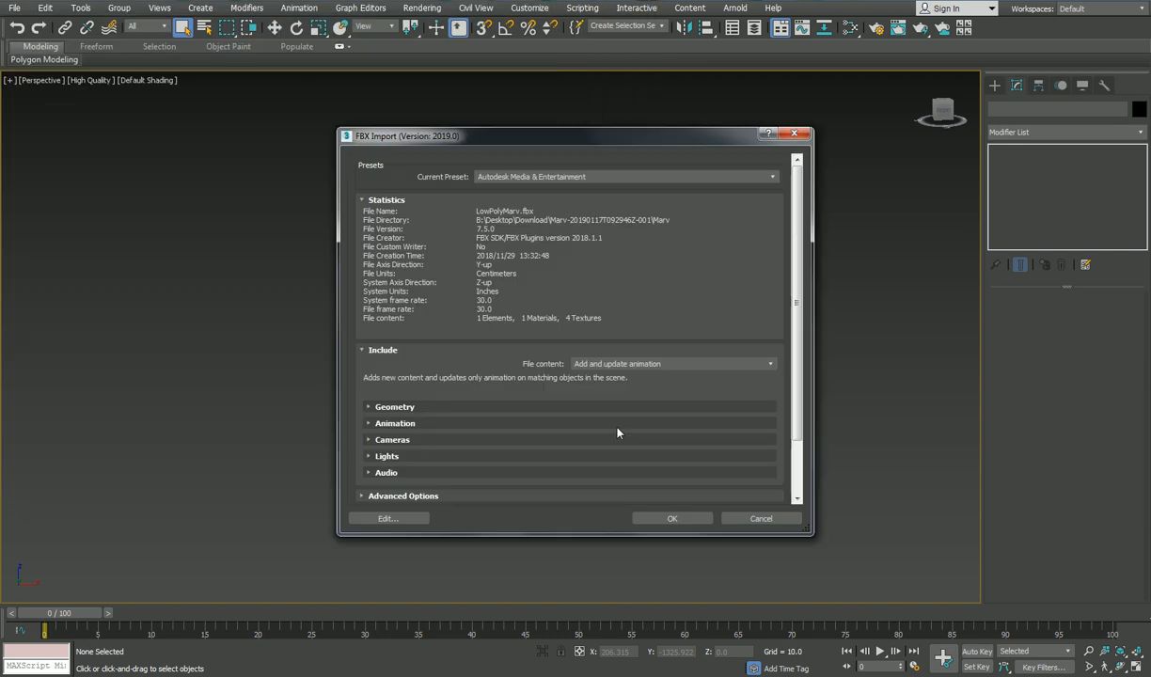
{"action": "left_click", "coordinate": [673, 519]}
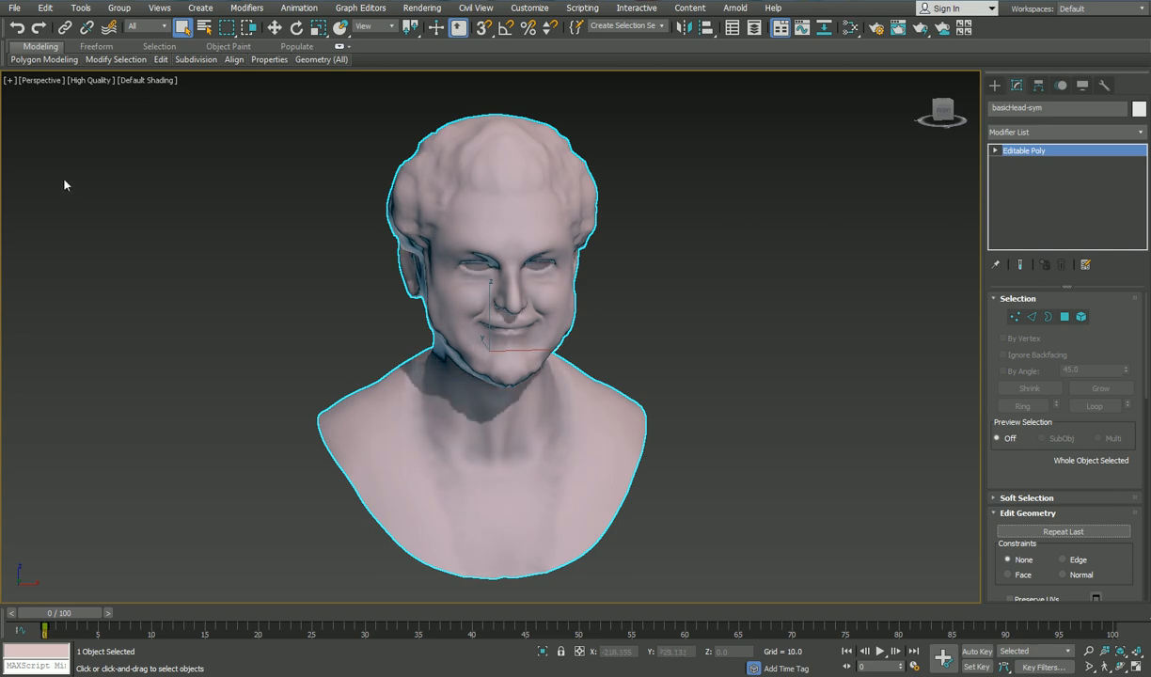
Step: Merge the basicHead-sym object from MarvHigh.max into the low-poly scene
{"action": "left_click", "coordinate": [16, 9]}
{"action": "mouse_move", "coordinate": [87, 197]}
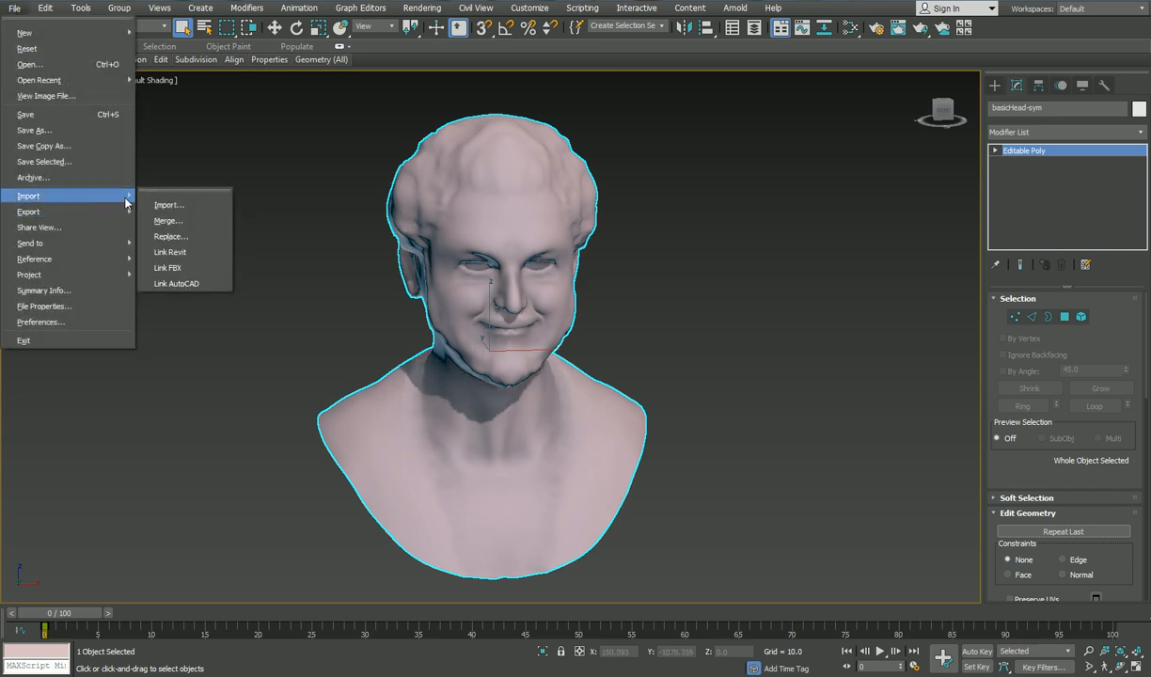
{"action": "left_click", "coordinate": [171, 220]}
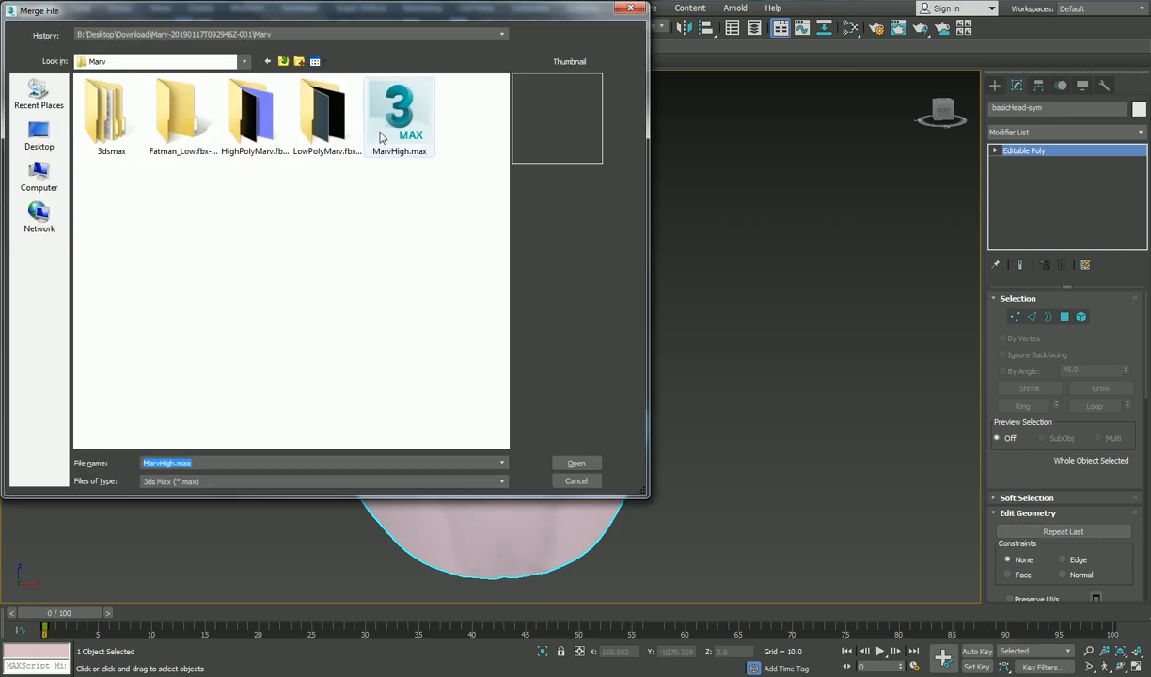
{"action": "left_click", "coordinate": [590, 466]}
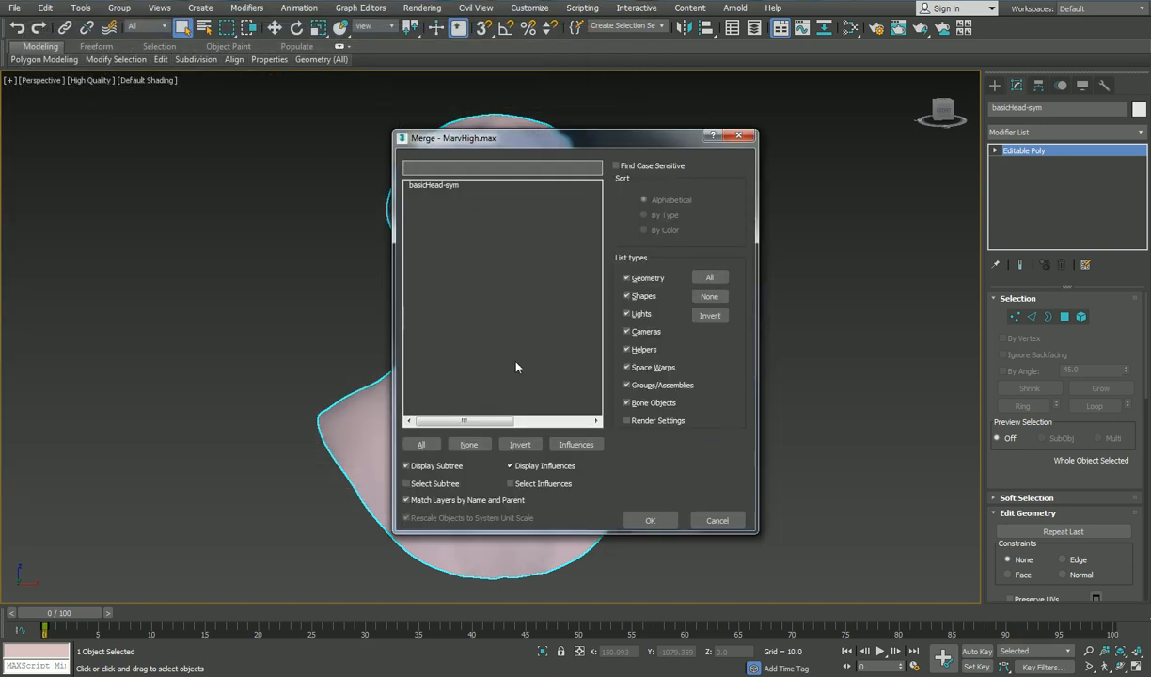
{"action": "left_click", "coordinate": [435, 186]}
{"action": "left_click", "coordinate": [650, 521]}
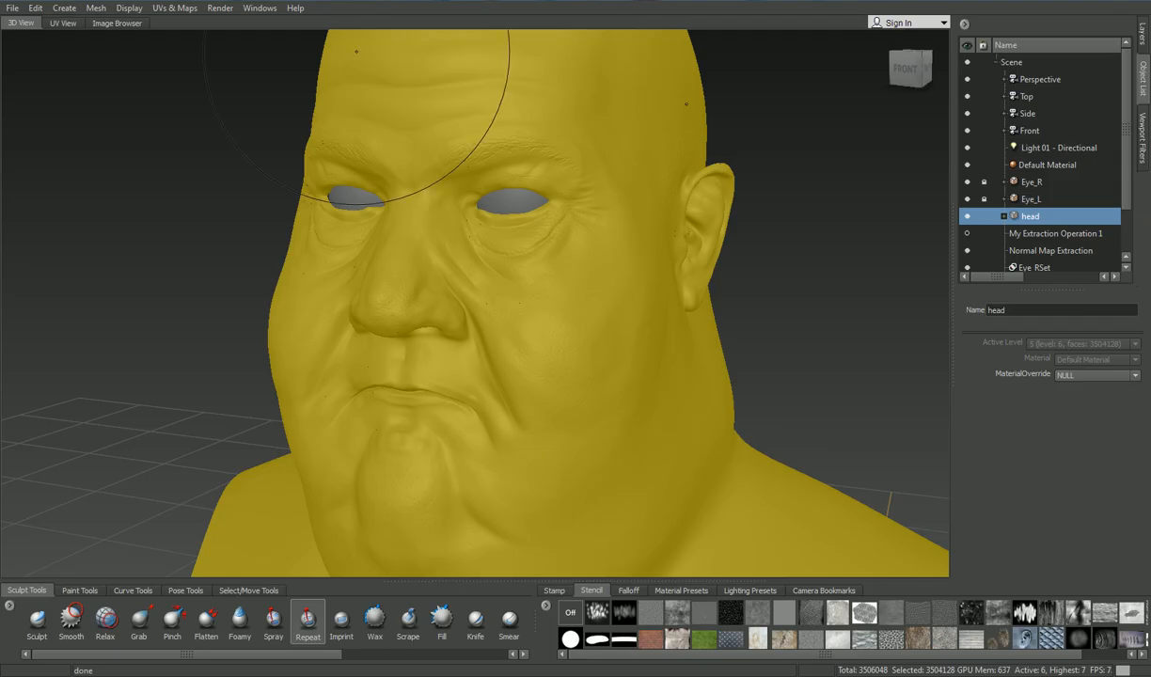
Step: Switch to Mudbox and exit it without saving the modified scene
{"action": "left_click", "coordinate": [12, 7]}
{"action": "left_click", "coordinate": [54, 228]}
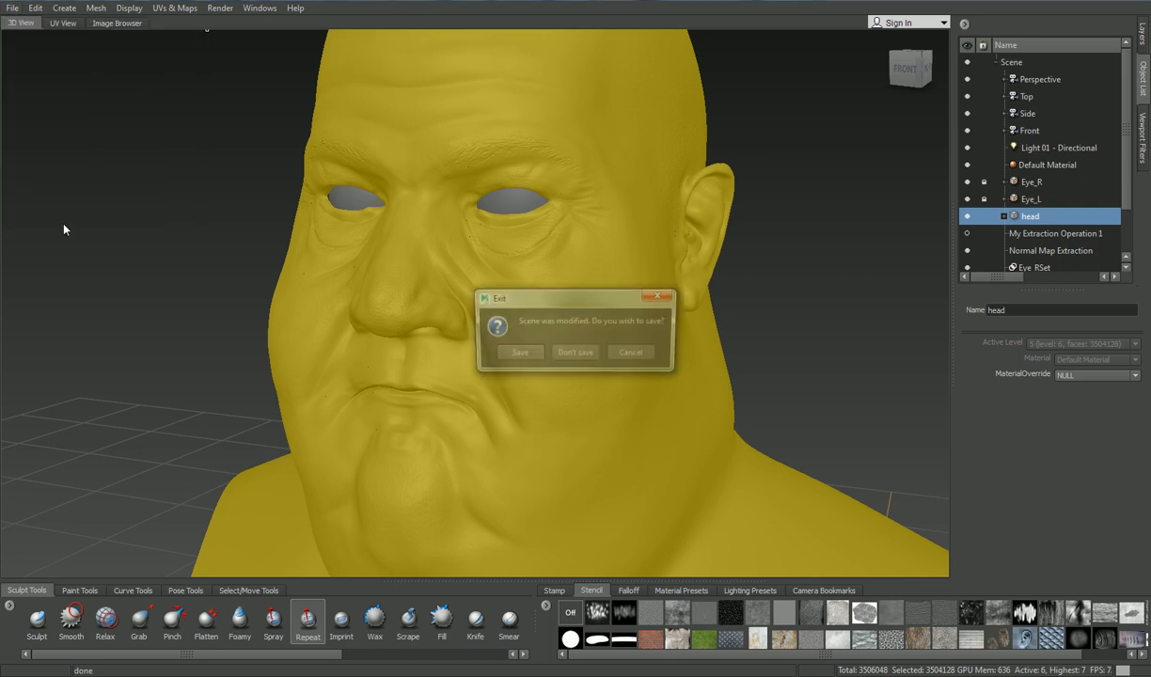
{"action": "left_click", "coordinate": [569, 352]}
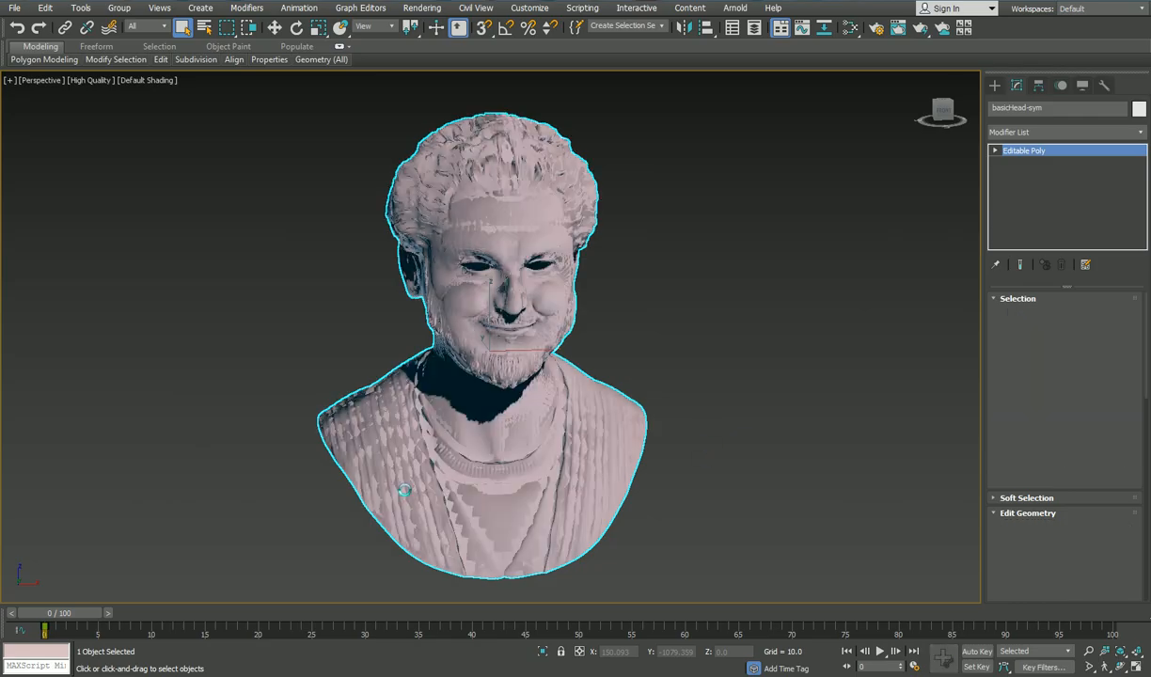
Step: Switch back to 3ds Max and move the merged high-poly bust about 48 units along X, away from the low-poly bust
{"action": "left_click", "coordinate": [462, 383]}
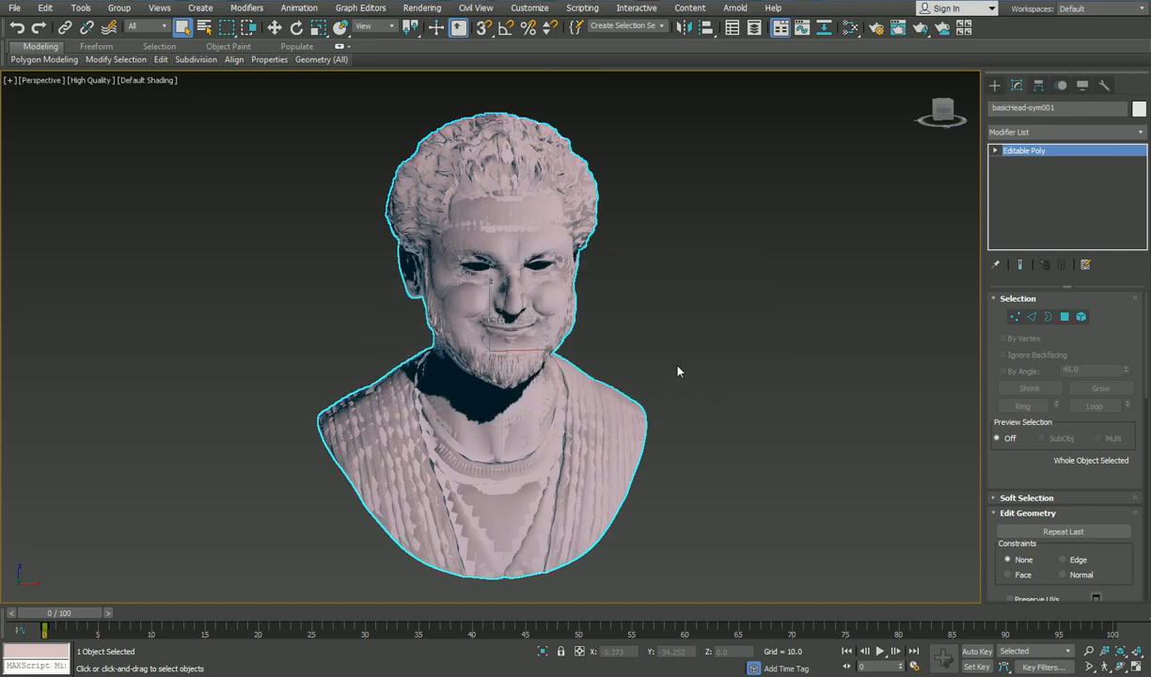
{"action": "left_click", "coordinate": [275, 27]}
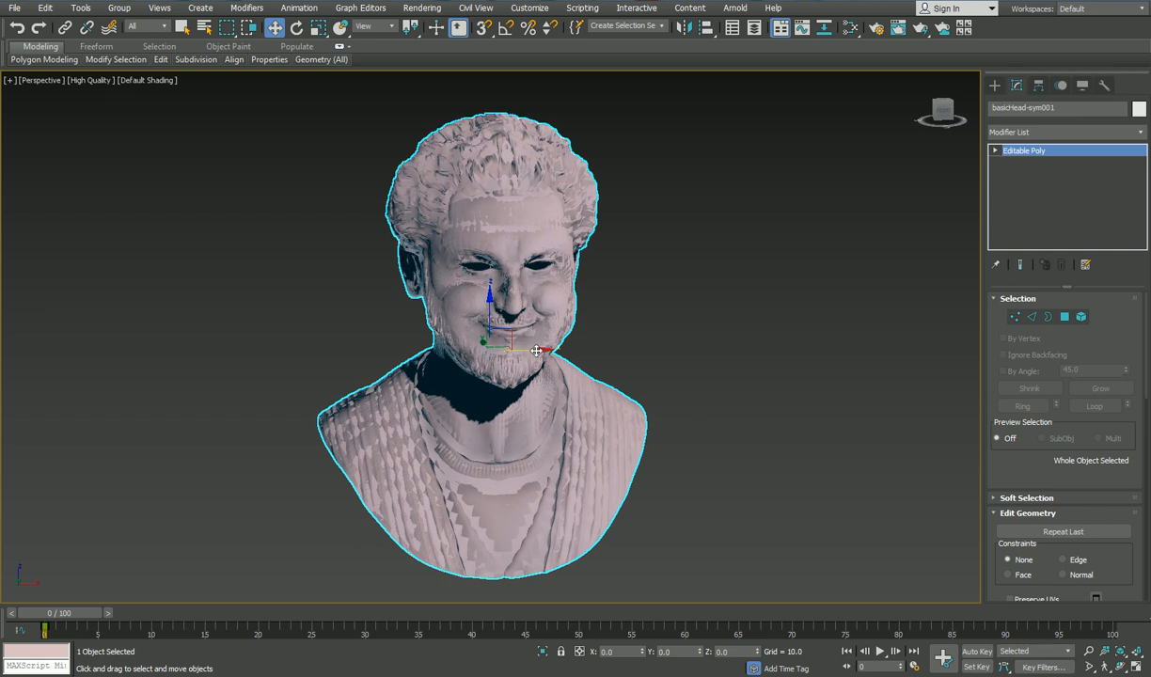
{"action": "left_click_drag", "start_coordinate": [533, 351], "coordinate": [795, 357]}
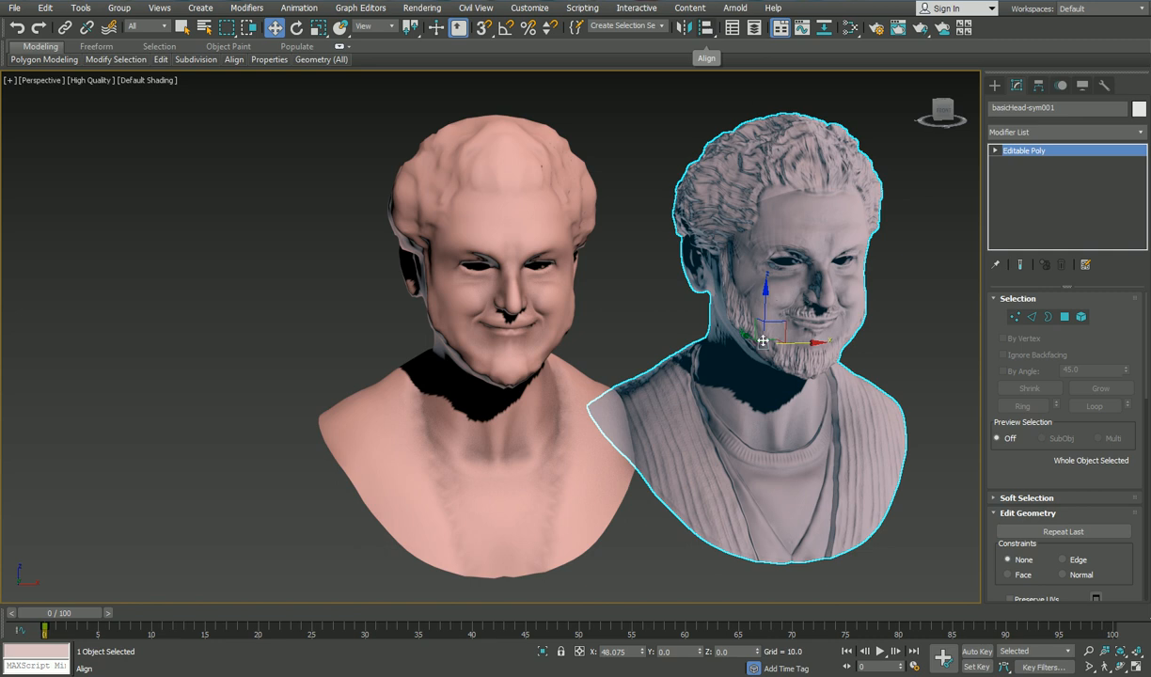
Step: Align the high-poly bust to the low-poly bust, pivot point to pivot point in X, Y and Z position
{"action": "left_click", "coordinate": [711, 29]}
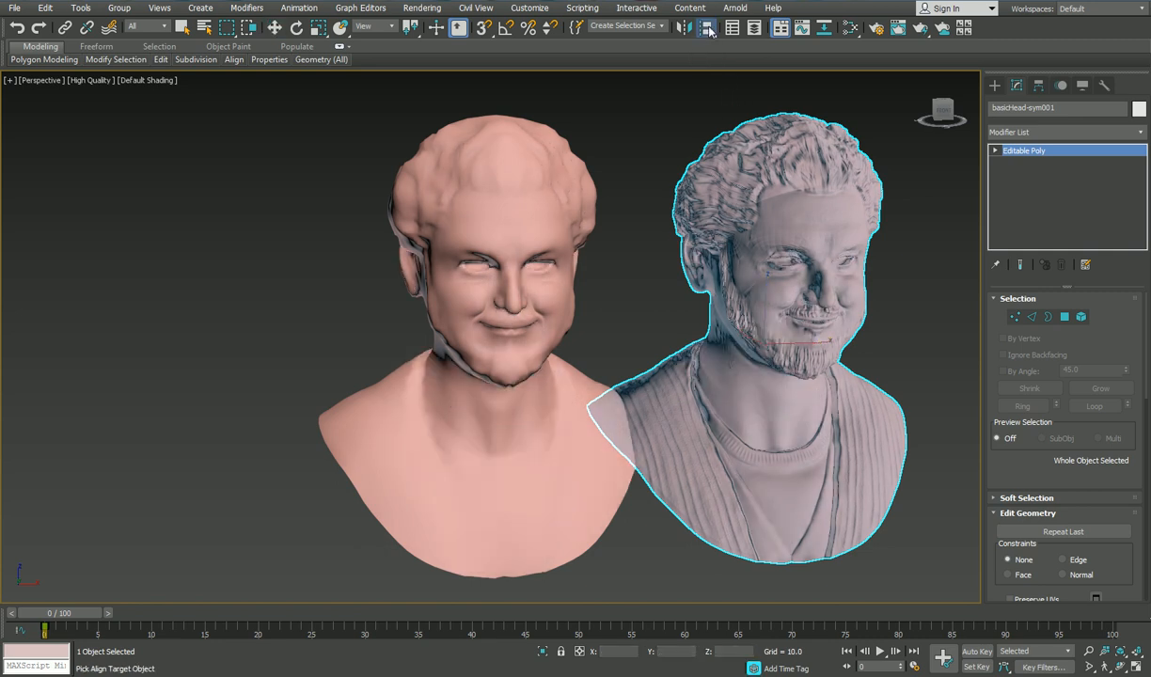
{"action": "left_click", "coordinate": [517, 294]}
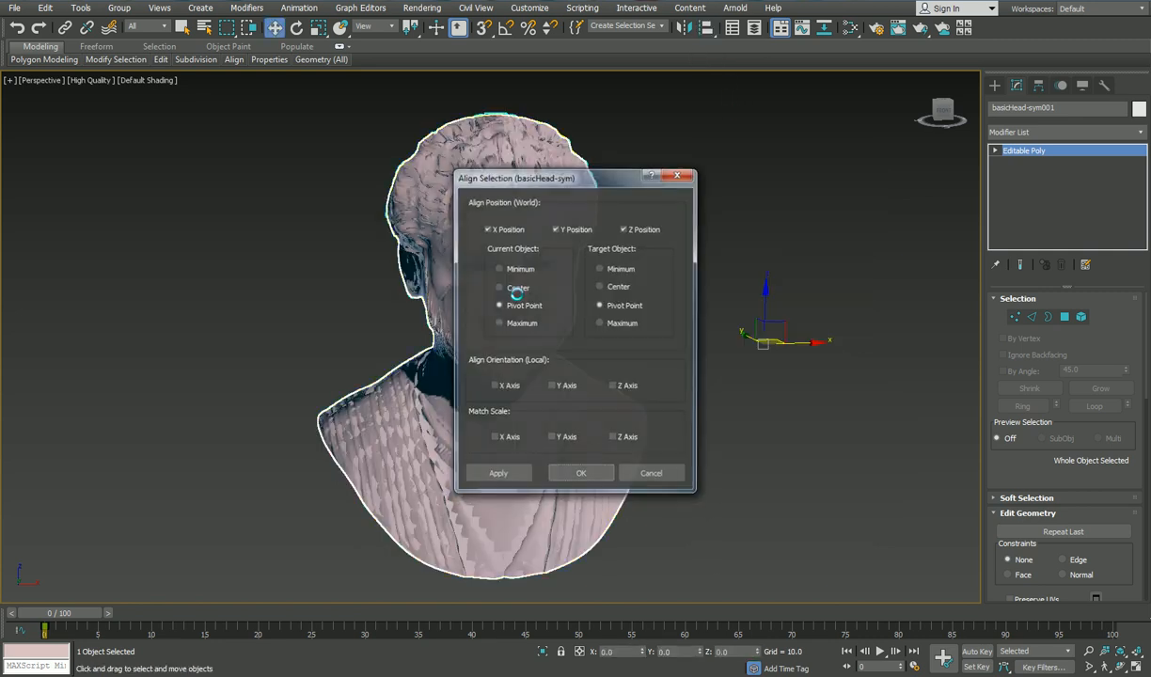
{"action": "left_click_drag", "start_coordinate": [570, 171], "coordinate": [763, 143]}
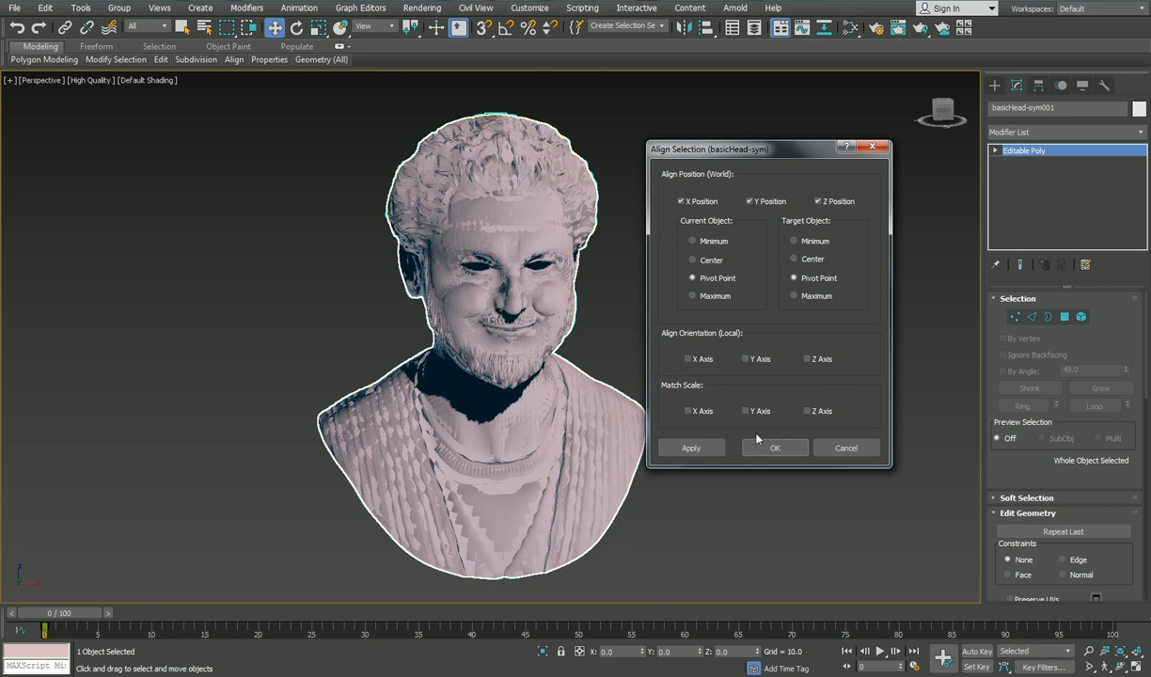
{"action": "left_click", "coordinate": [703, 450]}
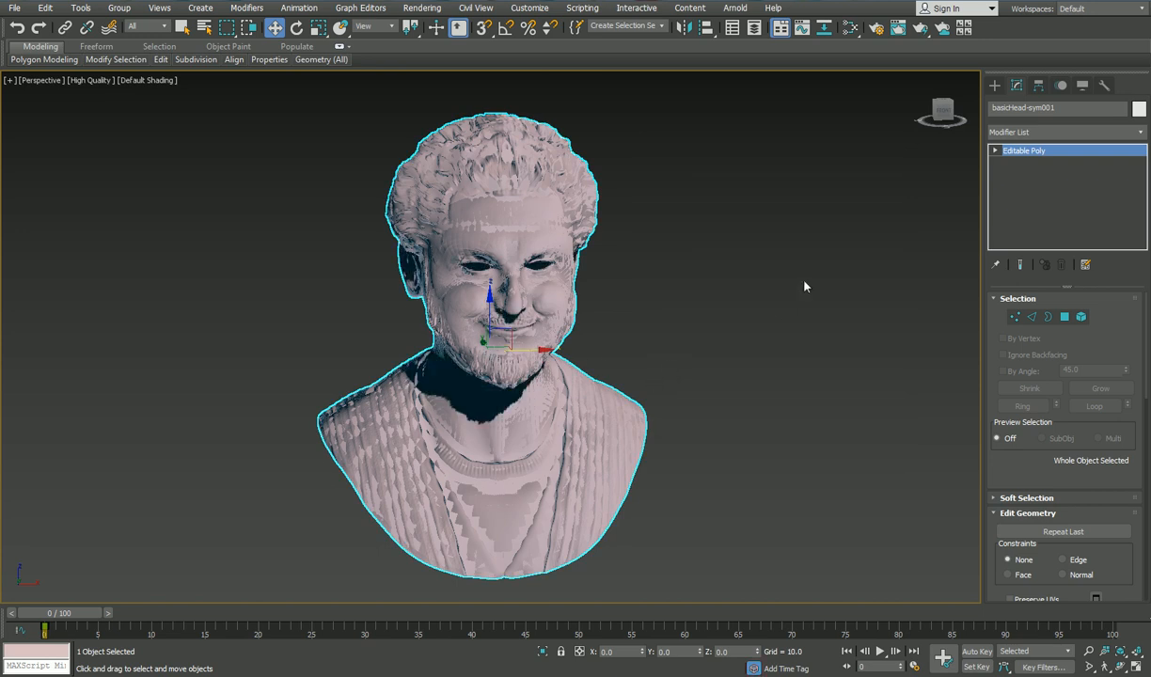
Step: Rename the merged high-poly bust as MarvHigh and deselect it
{"action": "left_click", "coordinate": [1012, 106]}
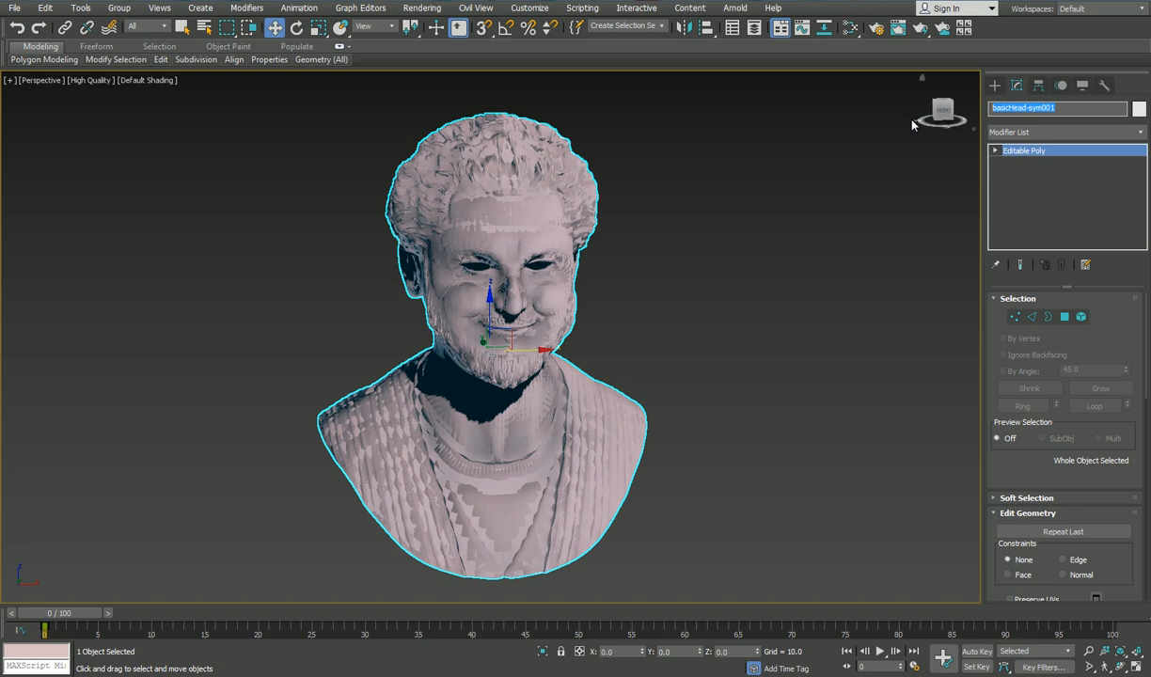
{"action": "type", "text": "MarvHigh"}
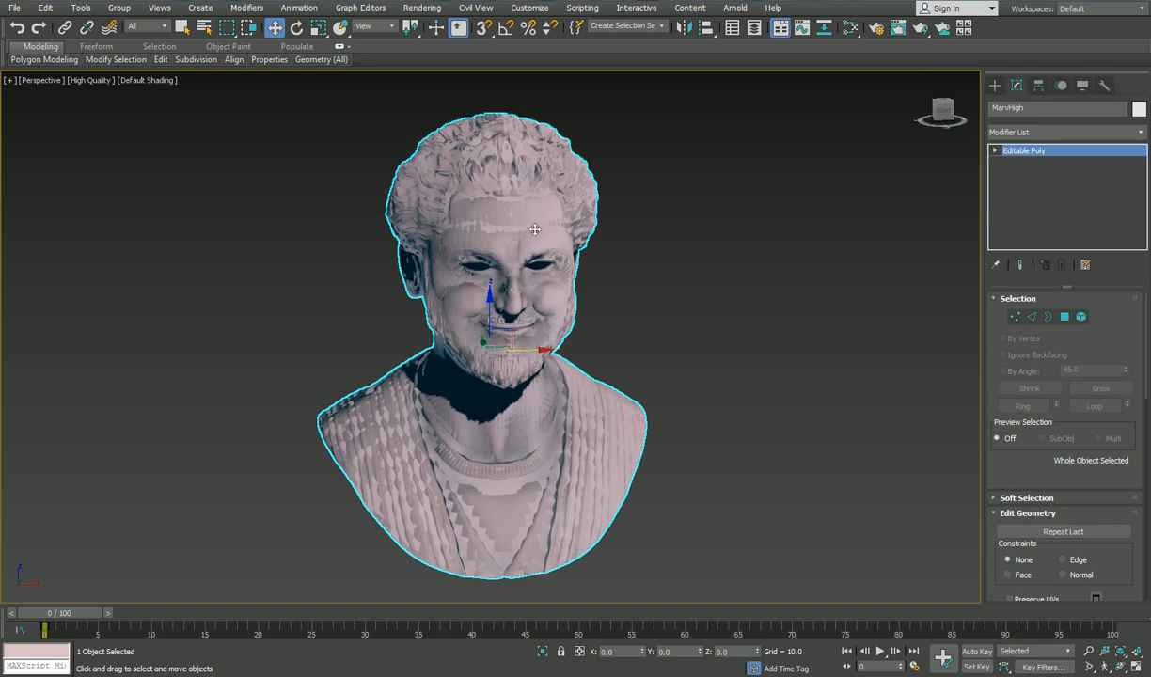
{"action": "key", "text": "ctrl+d"}
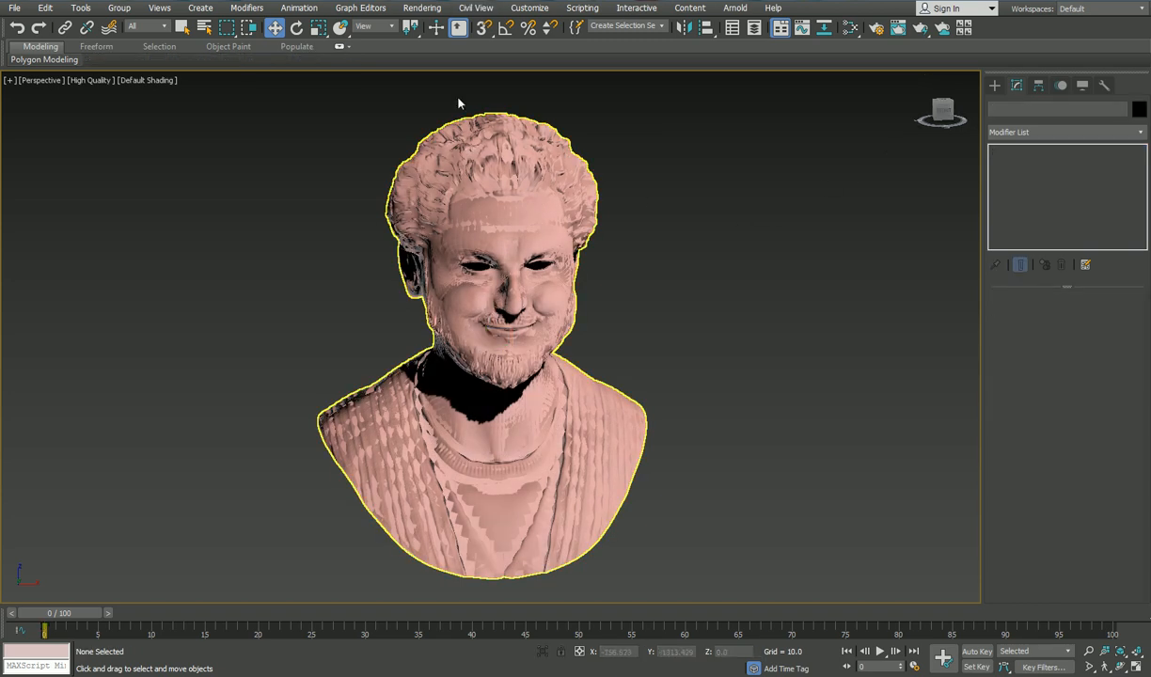
Step: Select the low-poly basicHead-sym object by name and rename it as MarvLow
{"action": "key", "text": "h"}
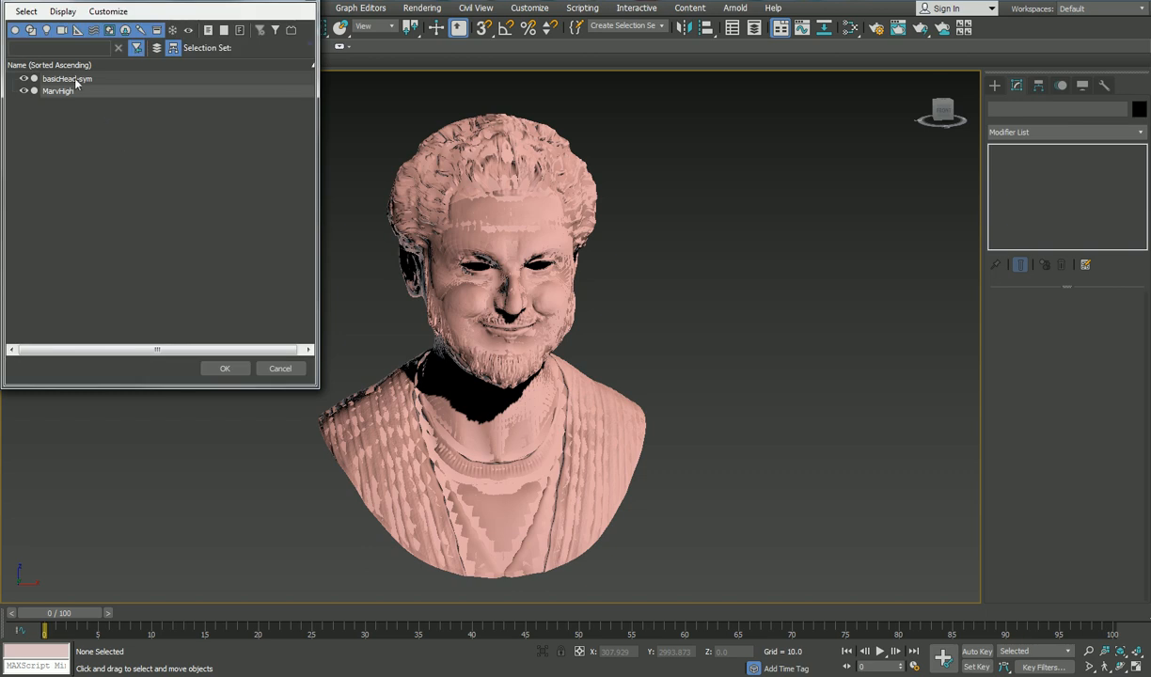
{"action": "left_click", "coordinate": [83, 82]}
{"action": "left_click", "coordinate": [225, 368]}
{"action": "left_click", "coordinate": [1074, 109]}
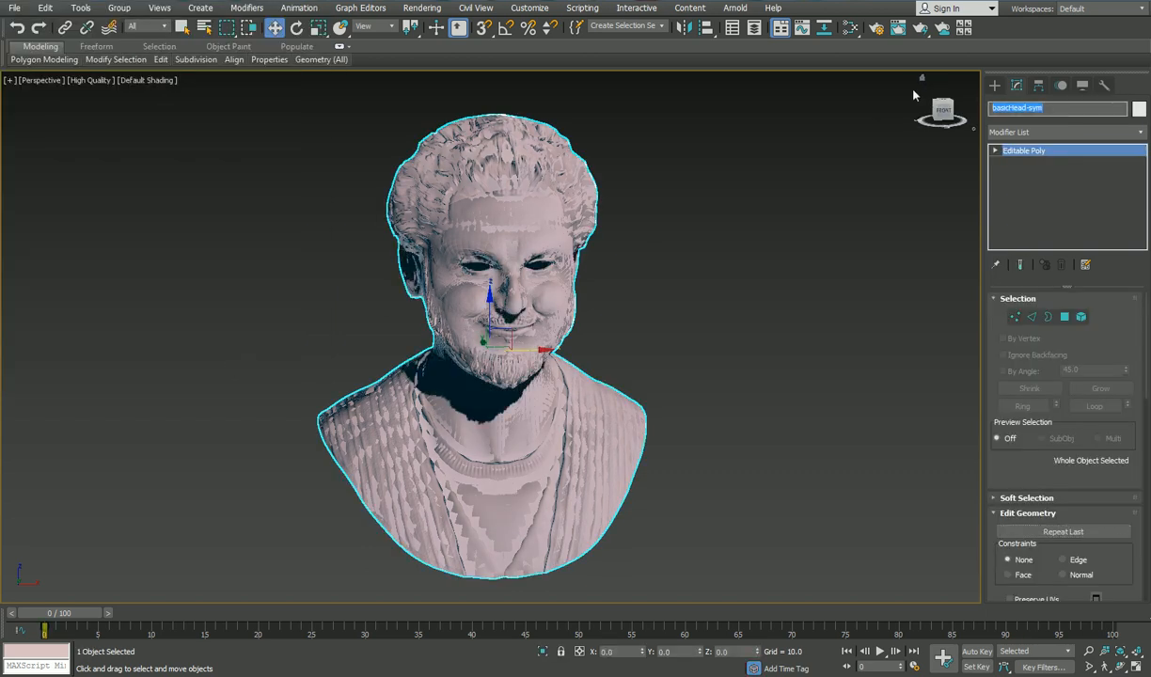
{"action": "type", "text": "MarvLow"}
{"action": "key", "text": "Return"}
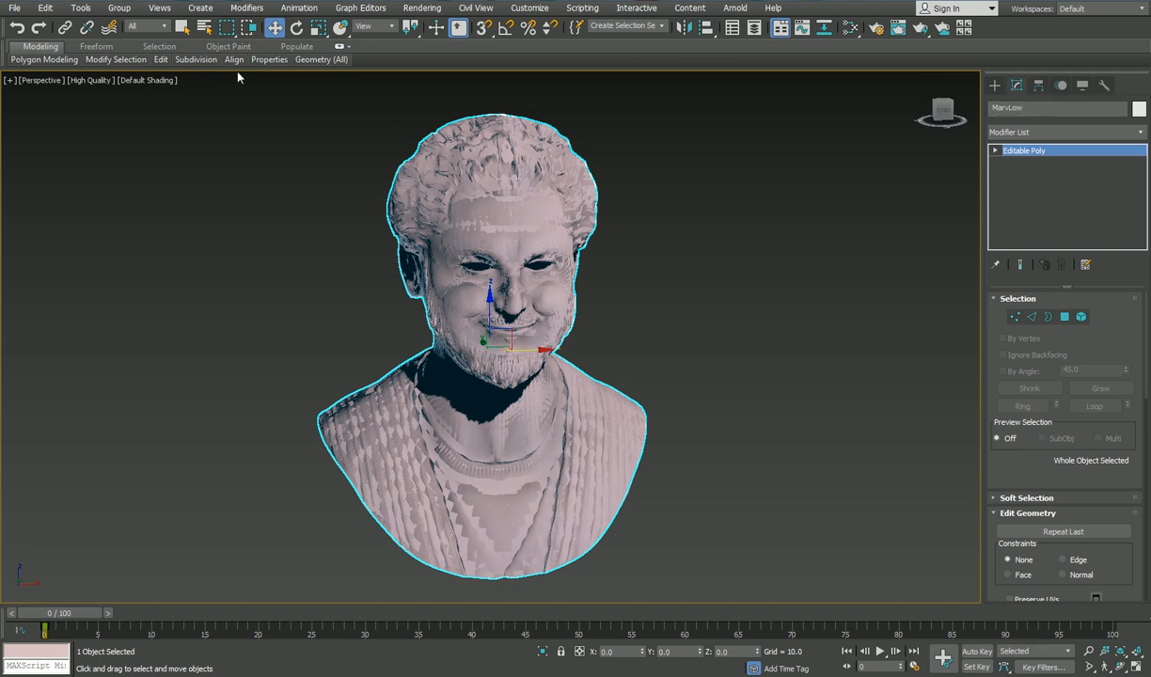
Step: Move the low-poly bust about 37 units along X to check which mesh is selected, and undo the move
{"action": "left_click_drag", "start_coordinate": [532, 348], "coordinate": [748, 344]}
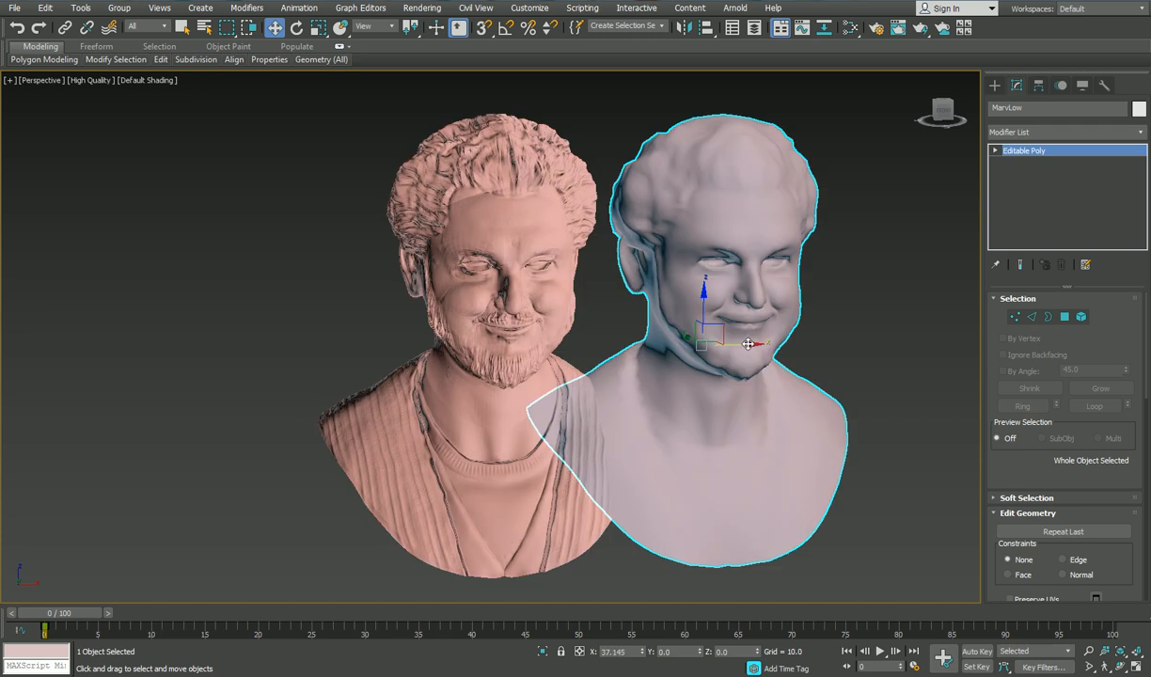
{"action": "key", "text": "ctrl+z"}
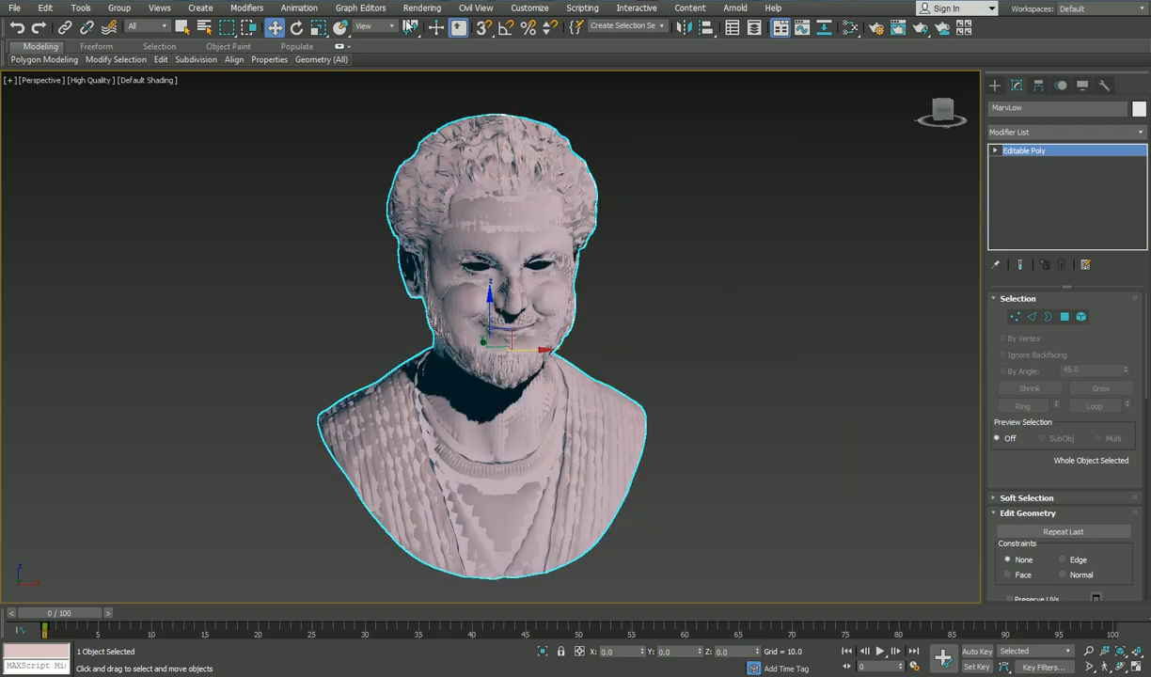
Step: Open the Render To Texture settings for MarvLow and place the window beside the busts
{"action": "left_click", "coordinate": [424, 8]}
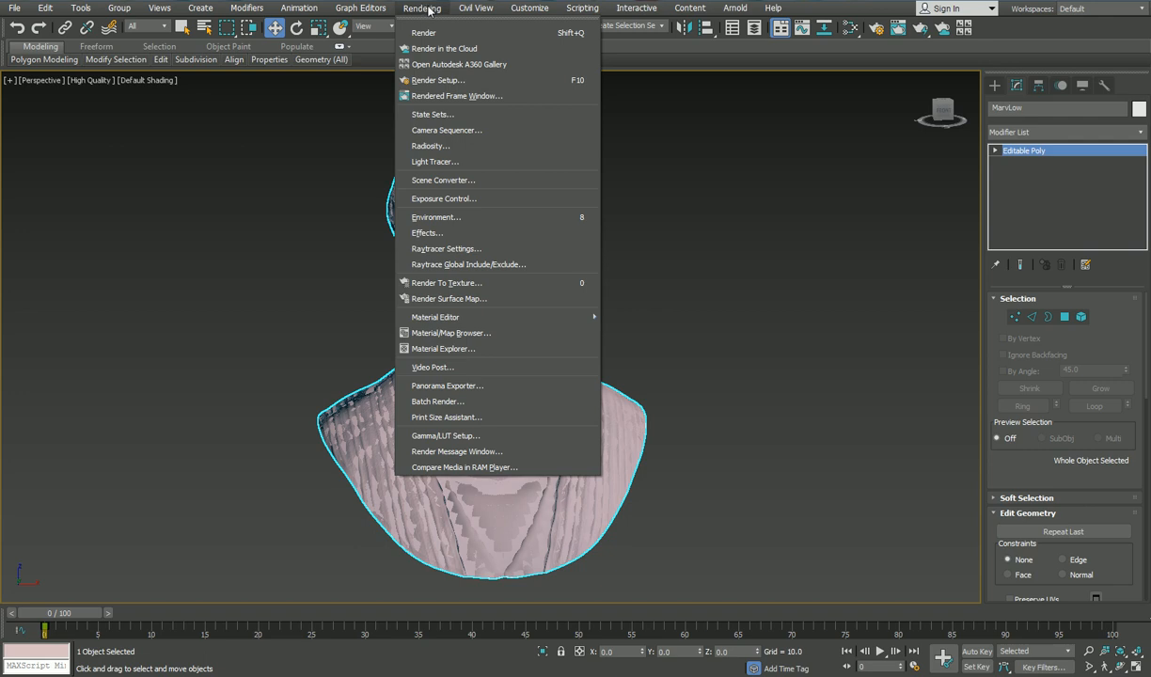
{"action": "left_click", "coordinate": [459, 282]}
{"action": "left_click_drag", "start_coordinate": [878, 43], "coordinate": [814, 9]}
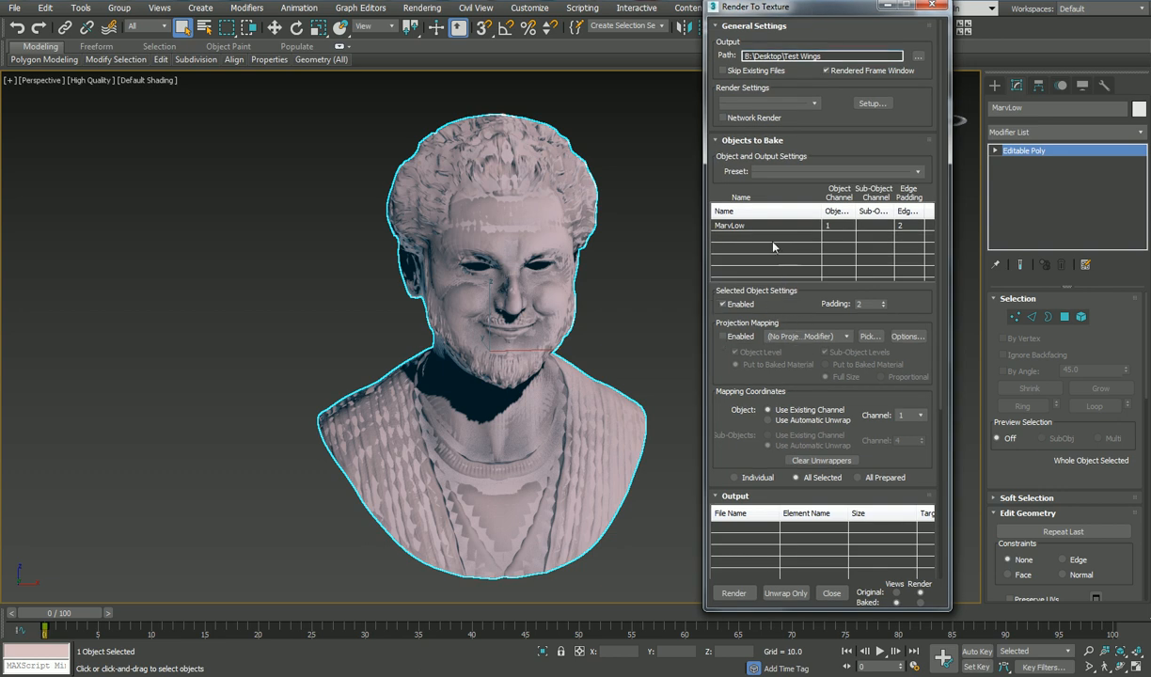
Step: Clear the selection and reselect the MarvLow object by name
{"action": "left_click", "coordinate": [649, 241]}
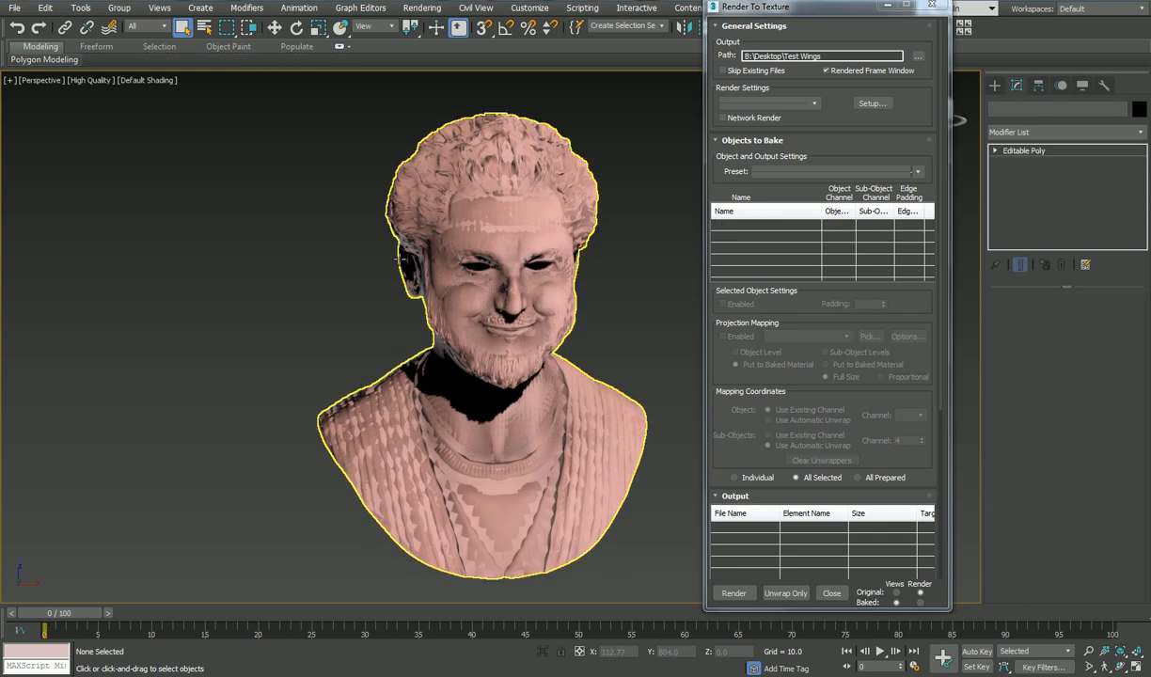
{"action": "left_click", "coordinate": [380, 208]}
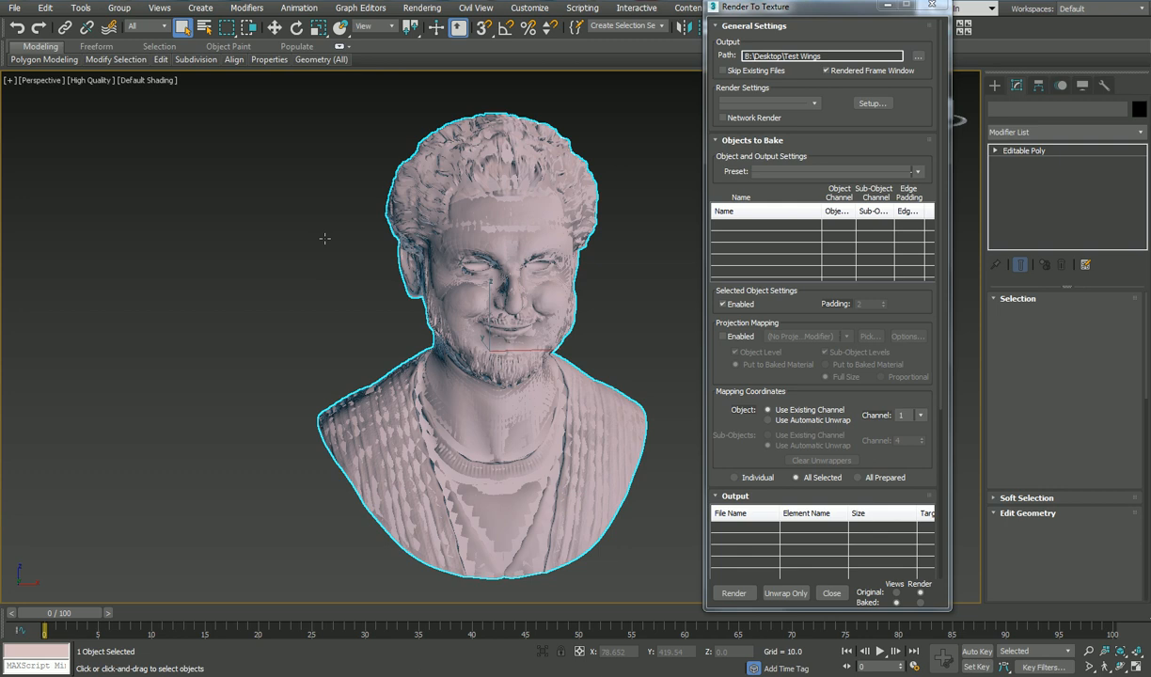
{"action": "key", "text": "h"}
{"action": "left_click", "coordinate": [64, 92]}
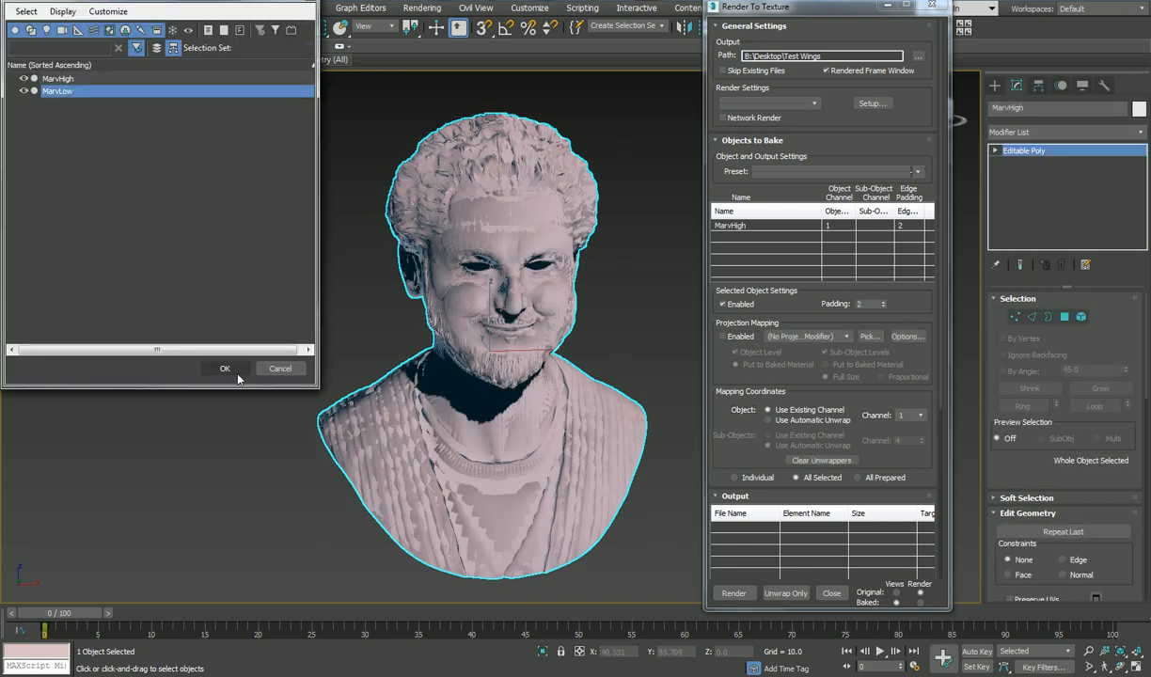
{"action": "left_click", "coordinate": [228, 369]}
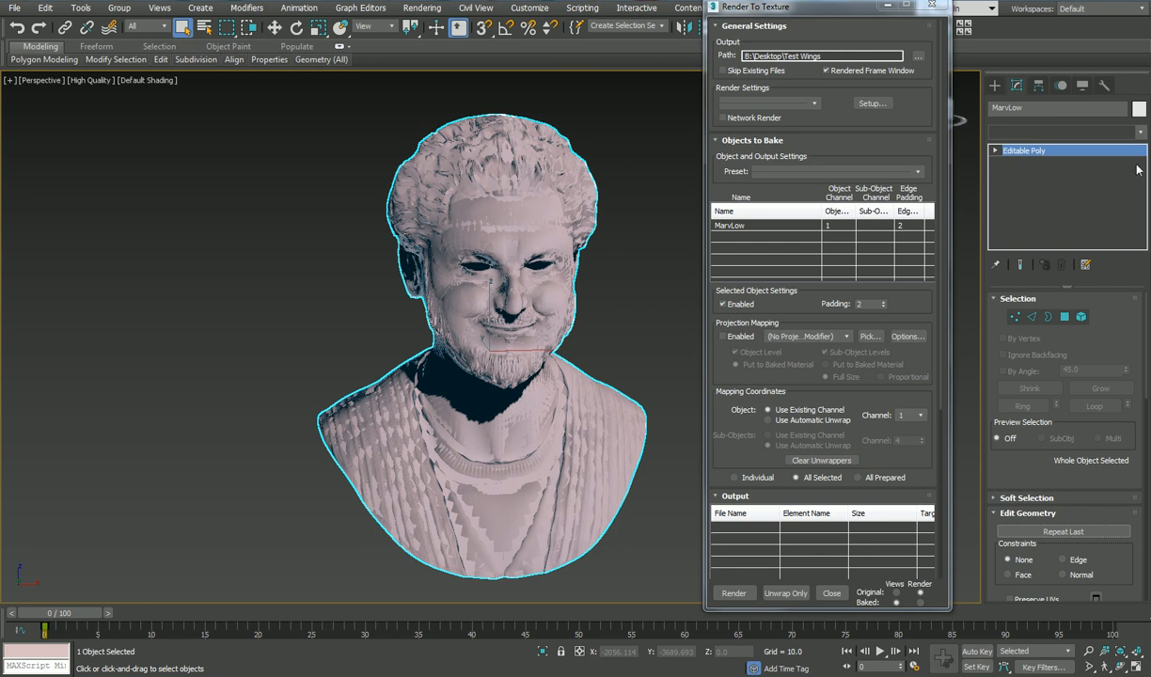
Step: Add an Unwrap UVW modifier to MarvLow
{"action": "left_click", "coordinate": [1141, 132]}
{"action": "left_click_drag", "start_coordinate": [1143, 175], "coordinate": [1149, 509]}
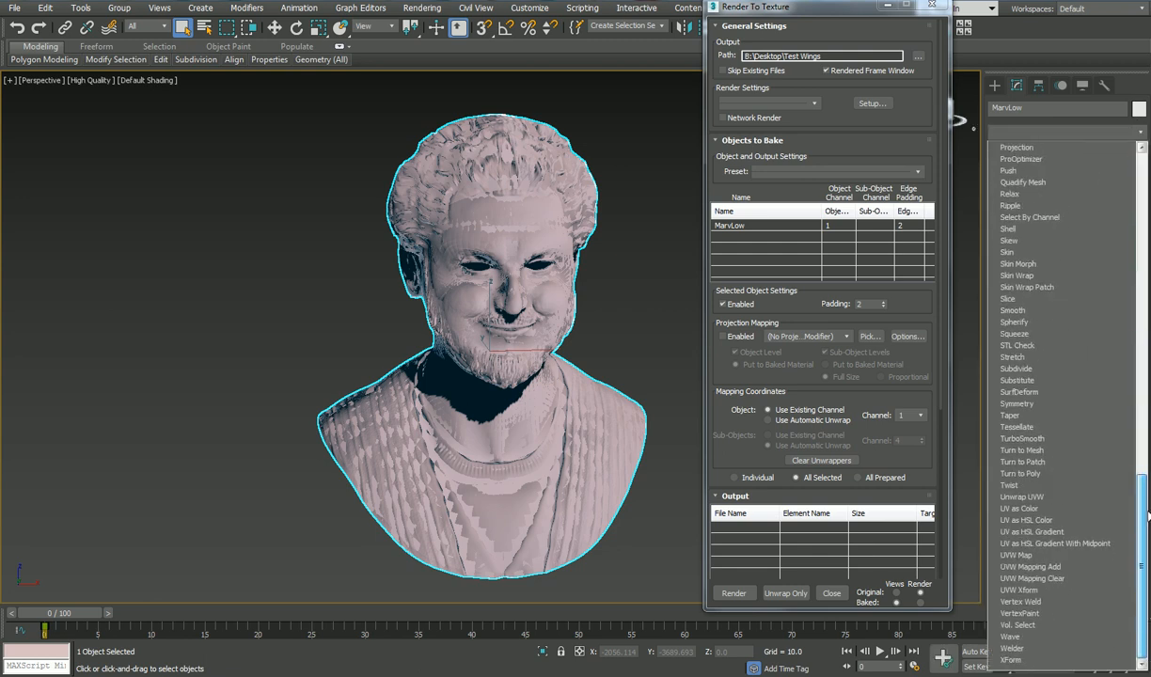
{"action": "left_click", "coordinate": [1016, 476]}
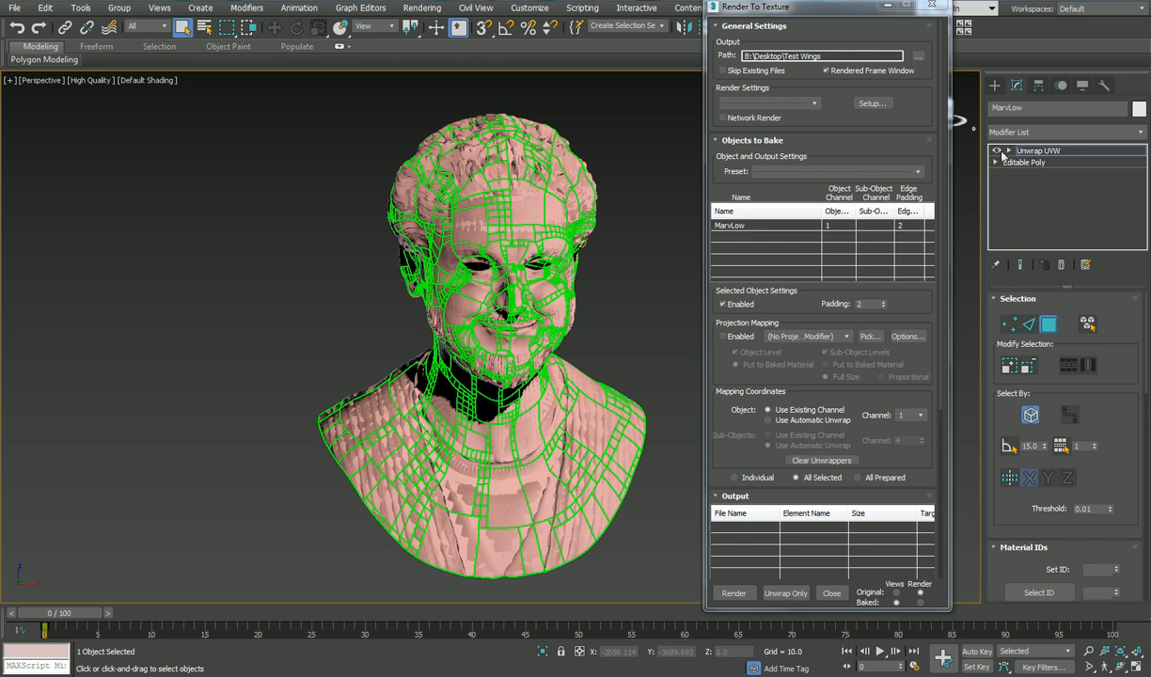
Step: Inspect MarvLow's current UV layout in the UV editor and close the editor
{"action": "scroll", "coordinate": [1044, 574], "scroll_direction": "down", "scroll_amount": 5}
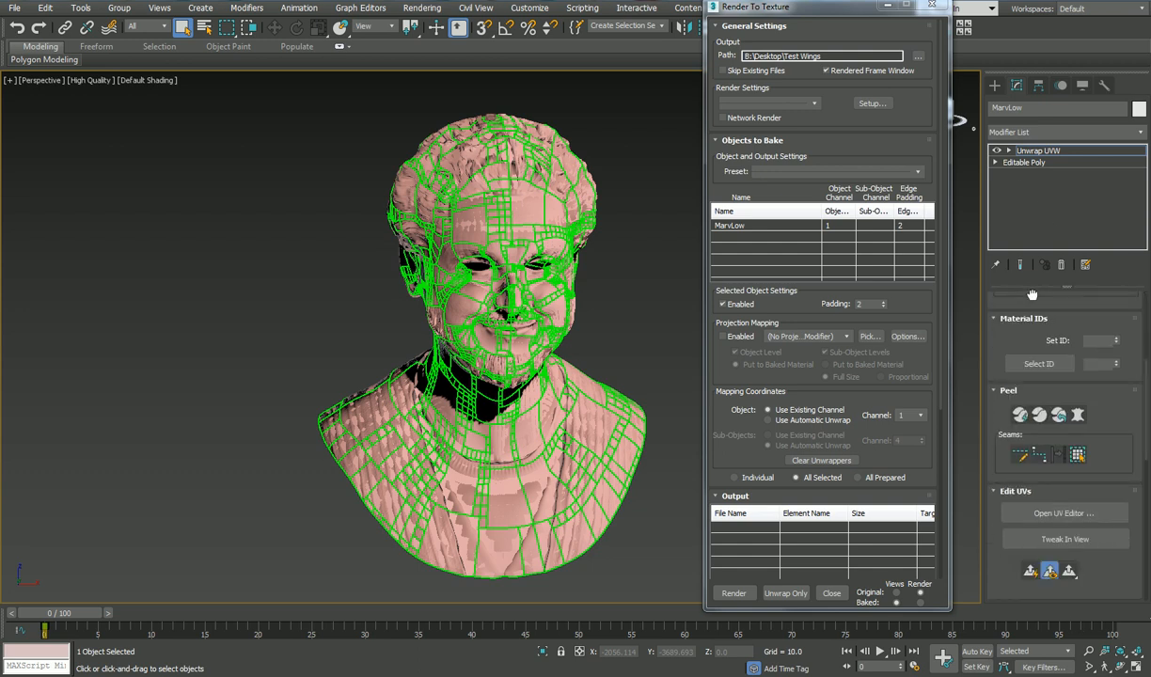
{"action": "left_click", "coordinate": [1046, 494]}
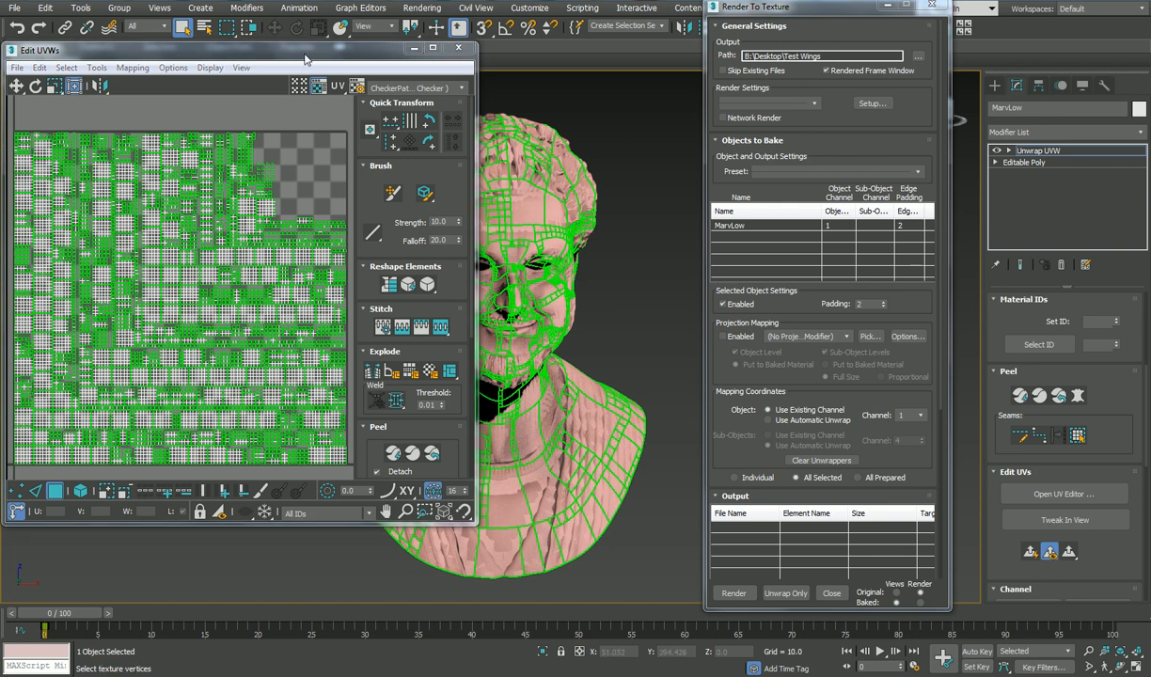
{"action": "left_click", "coordinate": [458, 47]}
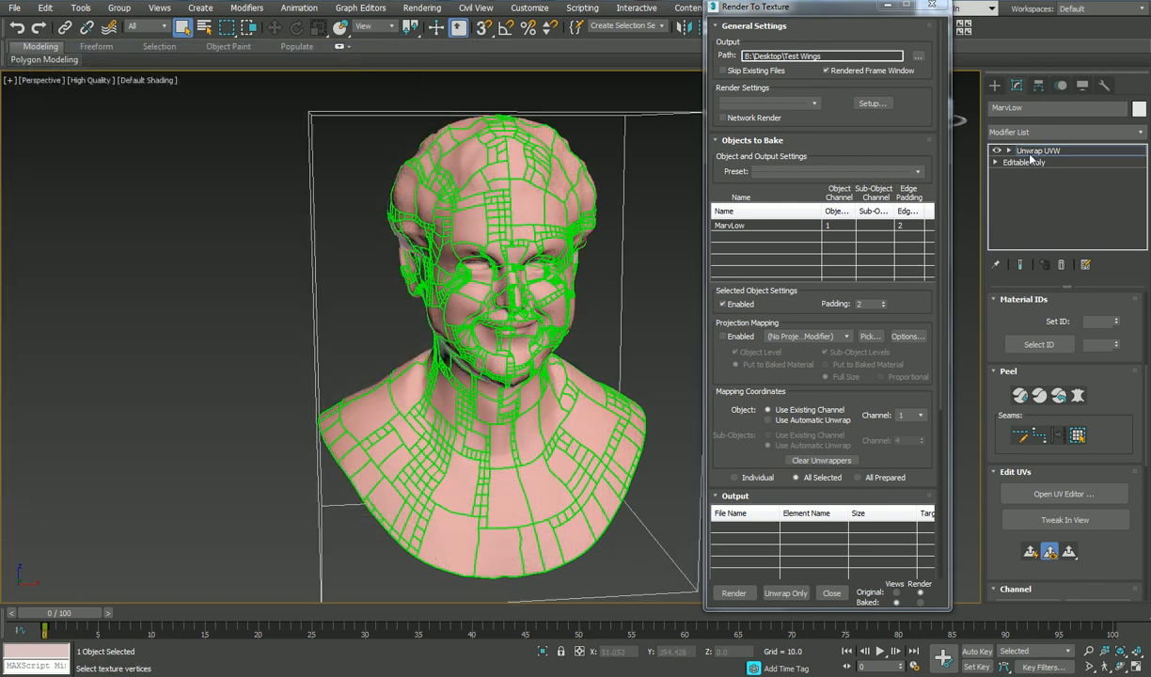
Step: Minimize the Render To Texture window and isolate MarvLow in the viewport
{"action": "left_click_drag", "start_coordinate": [784, 8], "coordinate": [169, 24]}
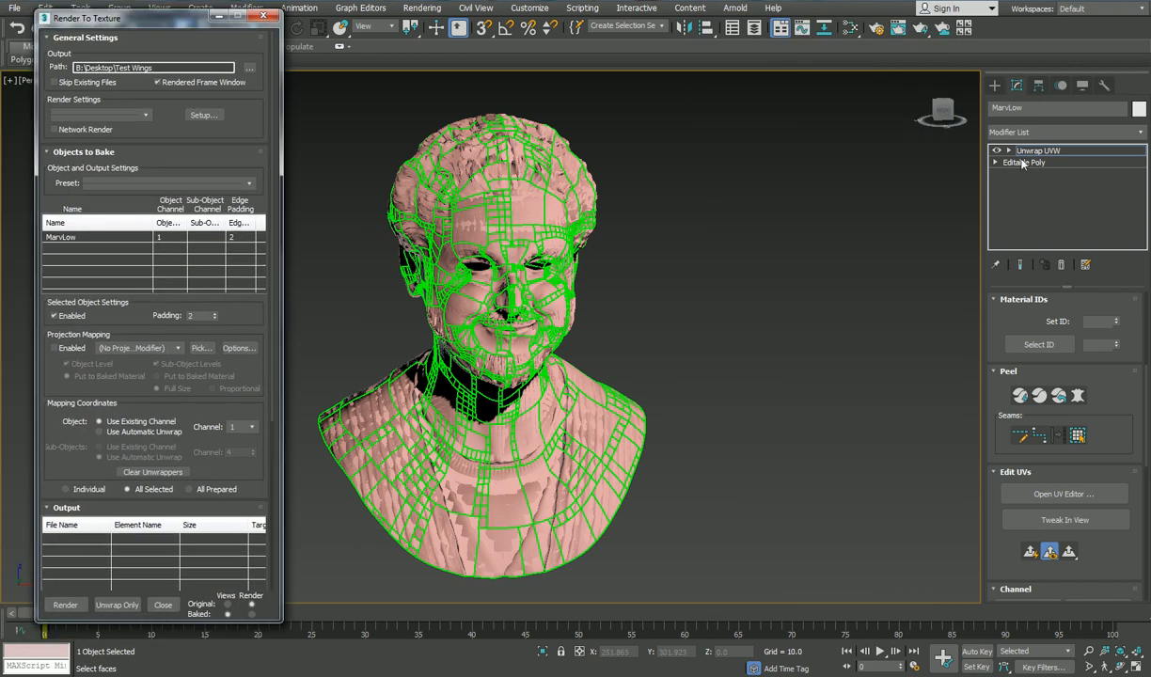
{"action": "left_click", "coordinate": [218, 16]}
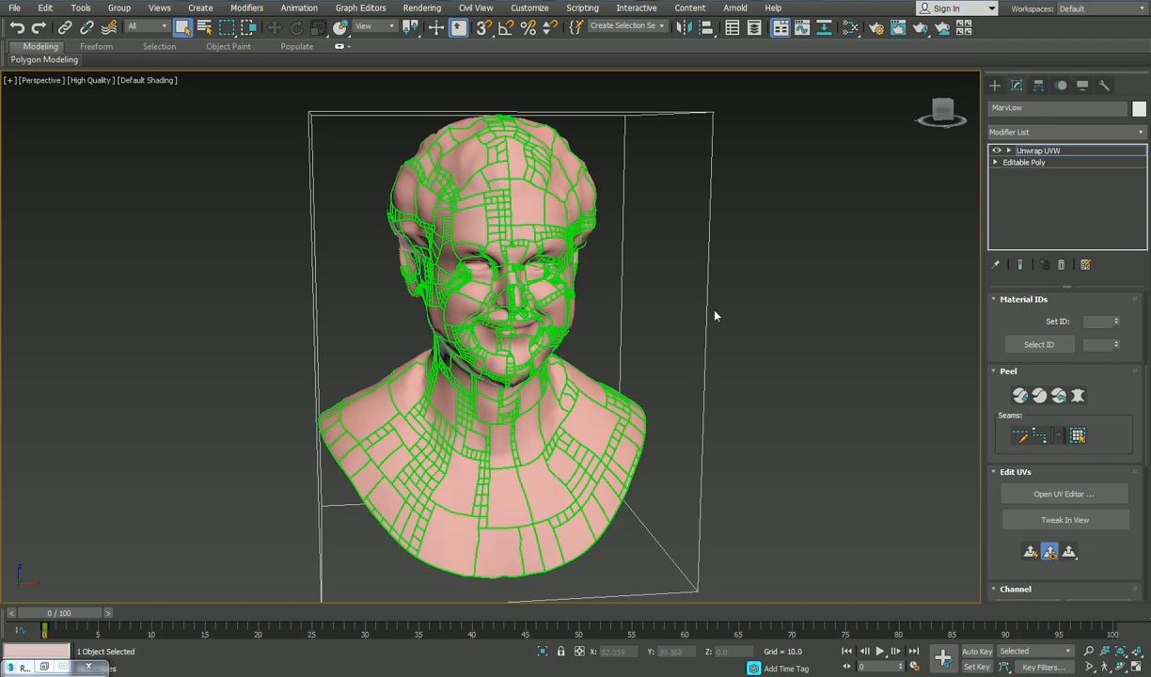
{"action": "key", "text": "alt+q"}
Step: Switch the Unwrap UVW modifier to its Polygon level and turn on edged faces to show the bust's wireframe
{"action": "scroll", "coordinate": [890, 340], "scroll_direction": "down", "scroll_amount": 6}
{"action": "scroll", "coordinate": [828, 363], "scroll_direction": "down", "scroll_amount": 3}
{"action": "middle_click_drag", "start_coordinate": [828, 363], "coordinate": [694, 321], "text": "alt"}
{"action": "scroll", "coordinate": [696, 339], "scroll_direction": "up", "scroll_amount": 4}
{"action": "scroll", "coordinate": [710, 339], "scroll_direction": "down", "scroll_amount": 3}
{"action": "left_click", "coordinate": [1008, 151]}
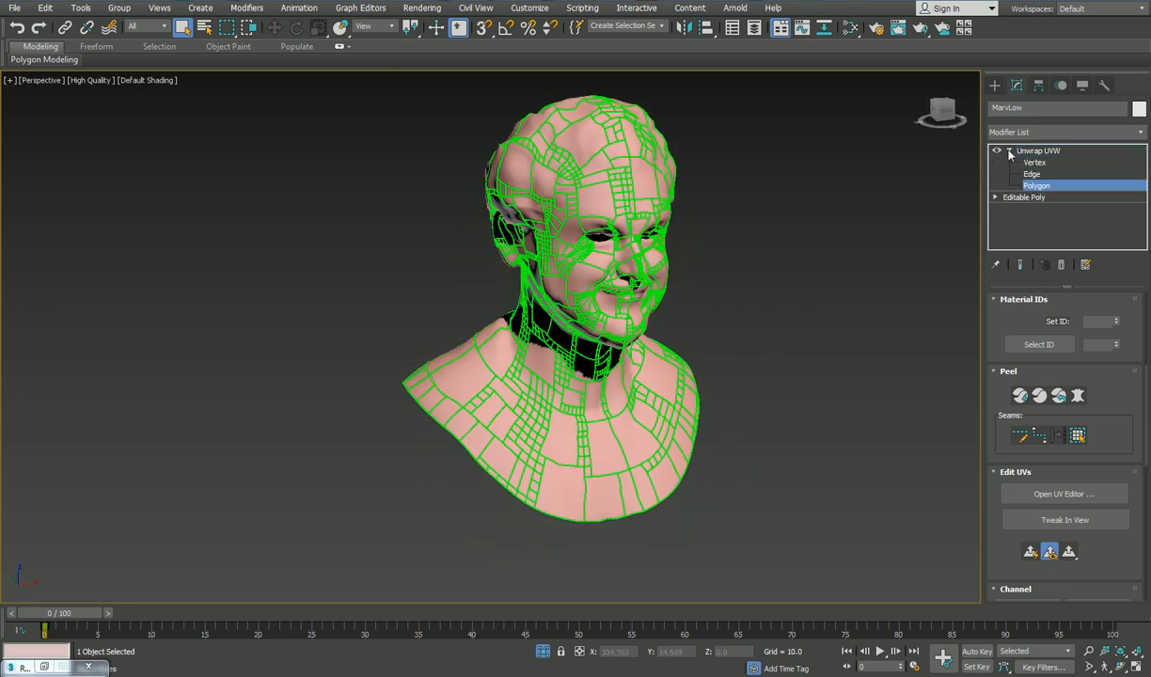
{"action": "left_click", "coordinate": [1036, 185]}
{"action": "middle_click_drag", "start_coordinate": [856, 311], "coordinate": [798, 313], "text": "alt"}
{"action": "middle_click_drag", "start_coordinate": [628, 534], "coordinate": [614, 443], "text": "alt"}
{"action": "scroll", "coordinate": [613, 443], "scroll_direction": "up", "scroll_amount": 4}
{"action": "key", "text": "F4"}
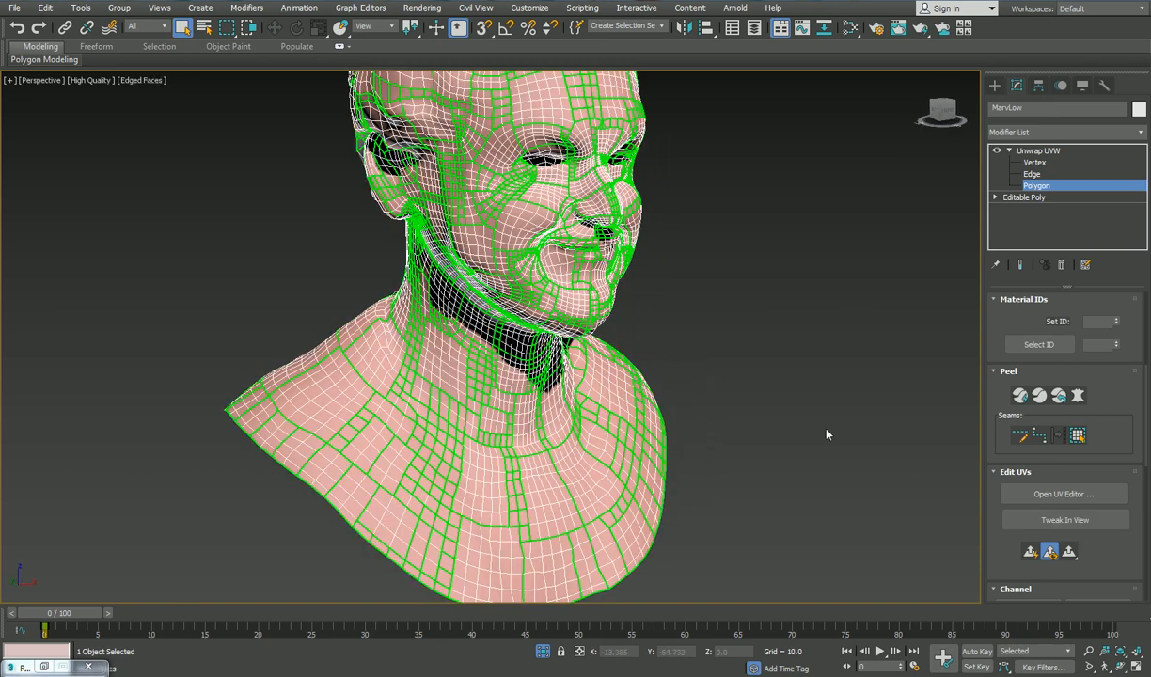
{"action": "left_click", "coordinate": [1137, 133]}
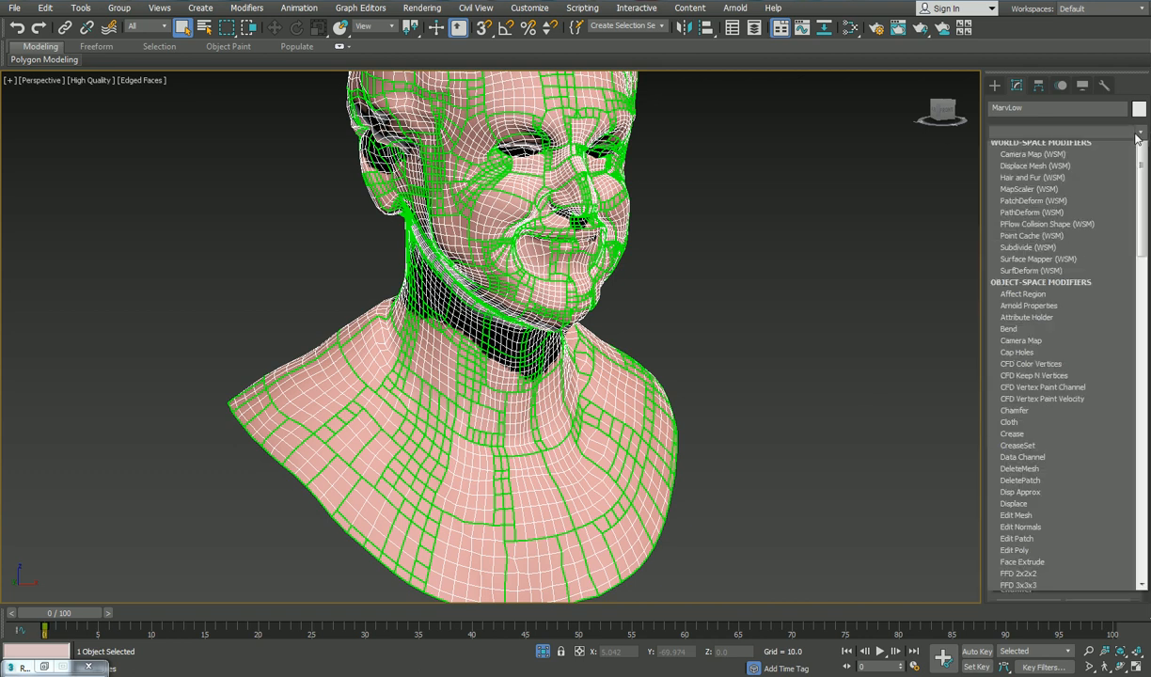
{"action": "left_click_drag", "start_coordinate": [1140, 181], "coordinate": [1145, 144]}
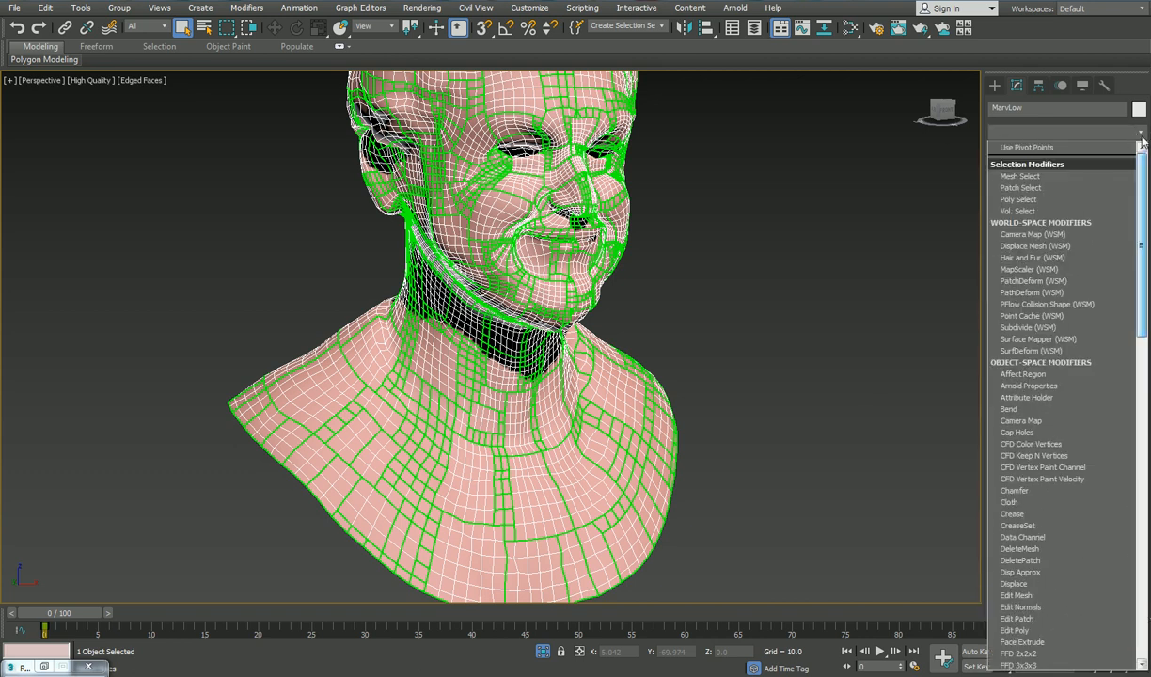
{"action": "left_click", "coordinate": [1141, 131]}
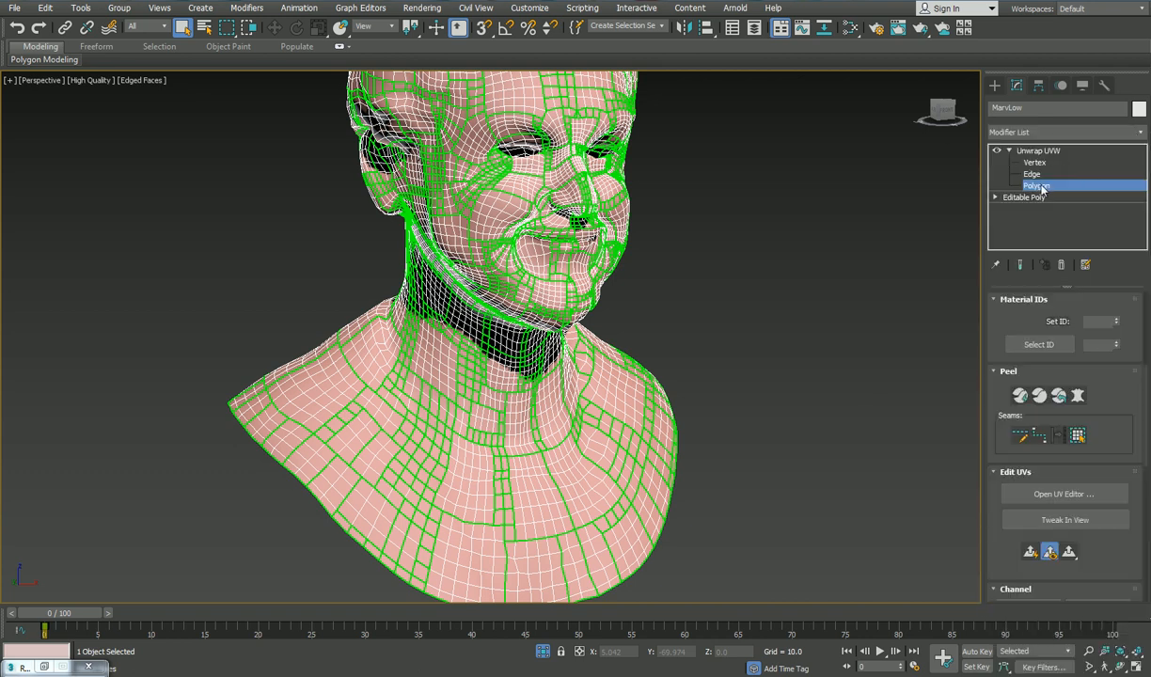
Step: Turn off the Map Seams display in the Unwrap UVW configuration so the green seams are hidden
{"action": "scroll", "coordinate": [992, 490], "scroll_direction": "down", "scroll_amount": 5}
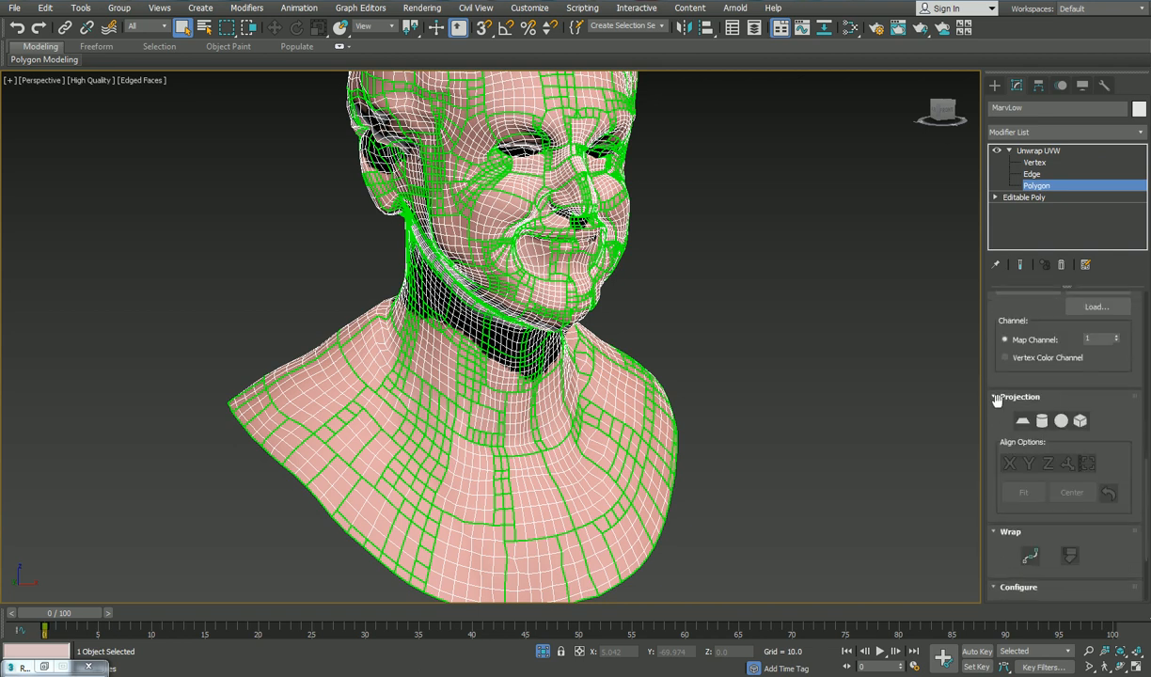
{"action": "scroll", "coordinate": [1007, 471], "scroll_direction": "down", "scroll_amount": 3}
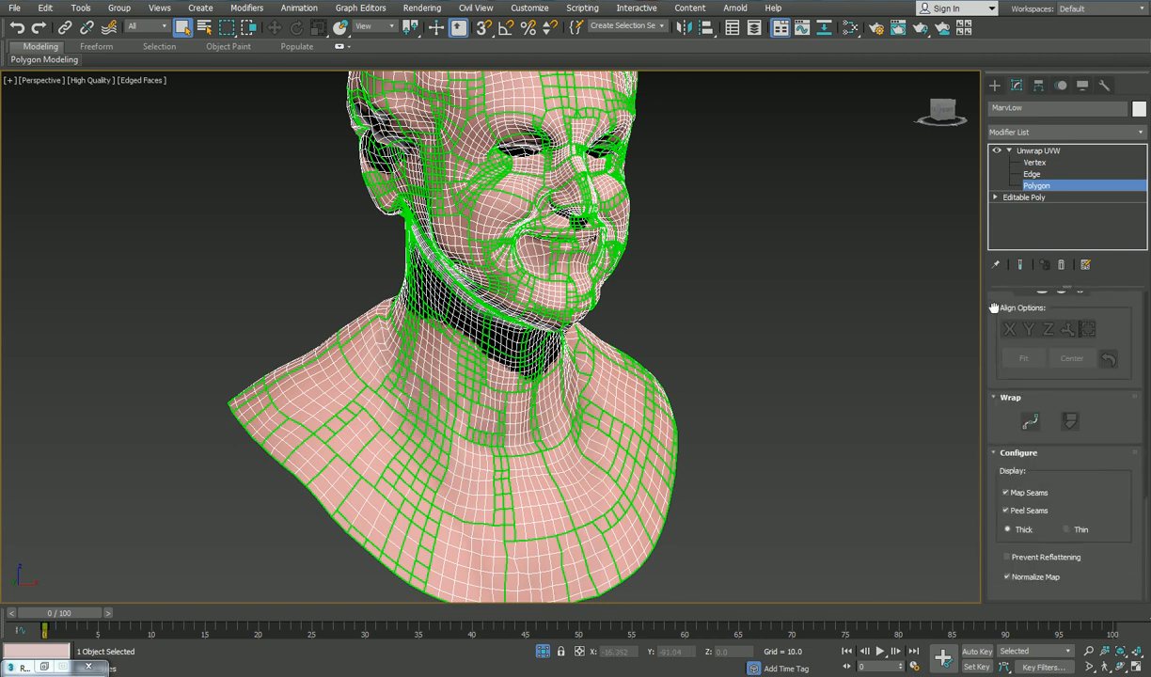
{"action": "left_click", "coordinate": [1007, 493]}
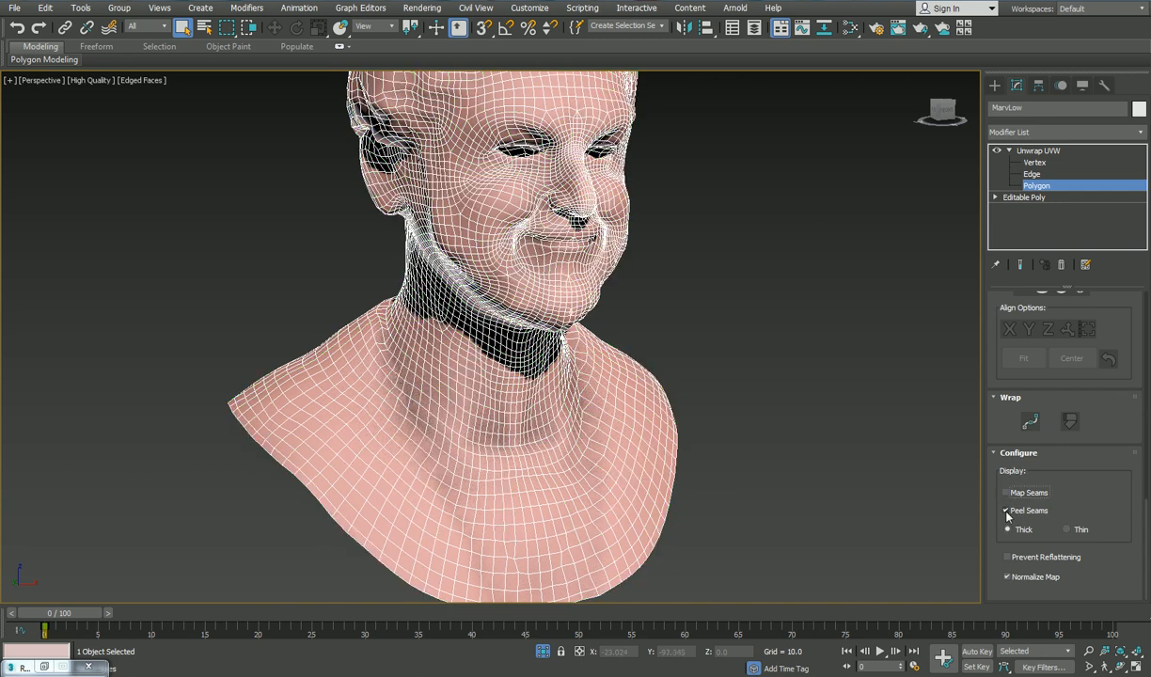
Step: Start a point-to-point peel seam on the side of the neck below the jaw and route it toward the nape
{"action": "left_click_drag", "start_coordinate": [996, 343], "coordinate": [994, 527]}
{"action": "left_click_drag", "start_coordinate": [997, 376], "coordinate": [998, 493]}
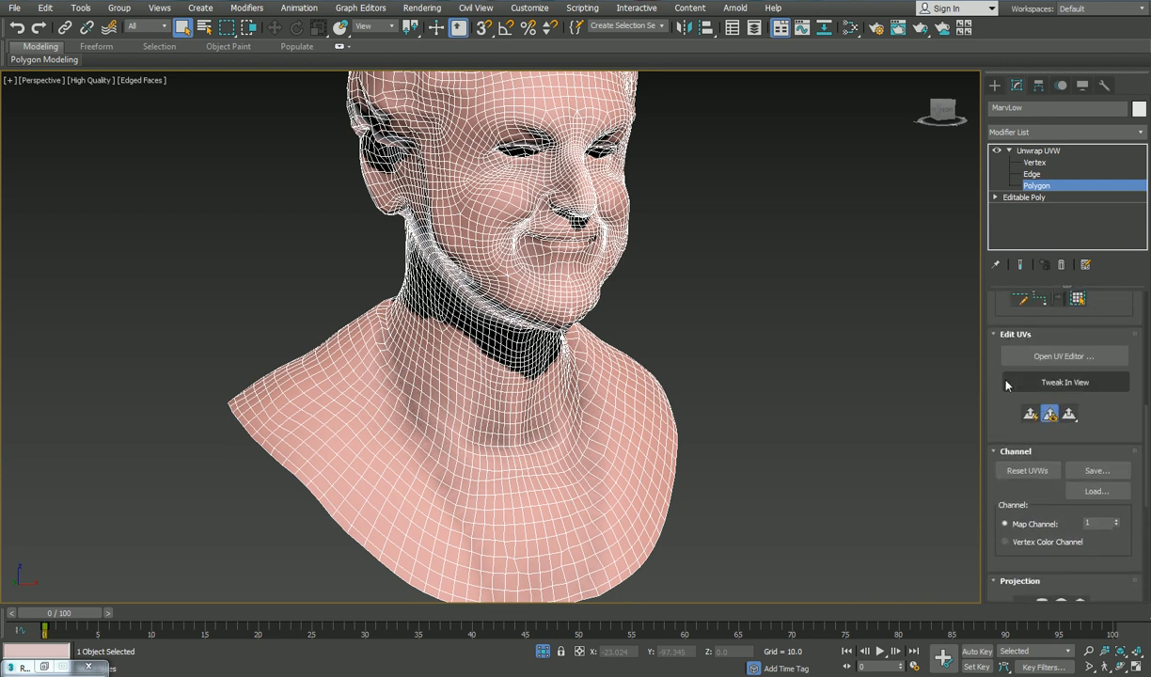
{"action": "left_click_drag", "start_coordinate": [948, 310], "coordinate": [940, 439]}
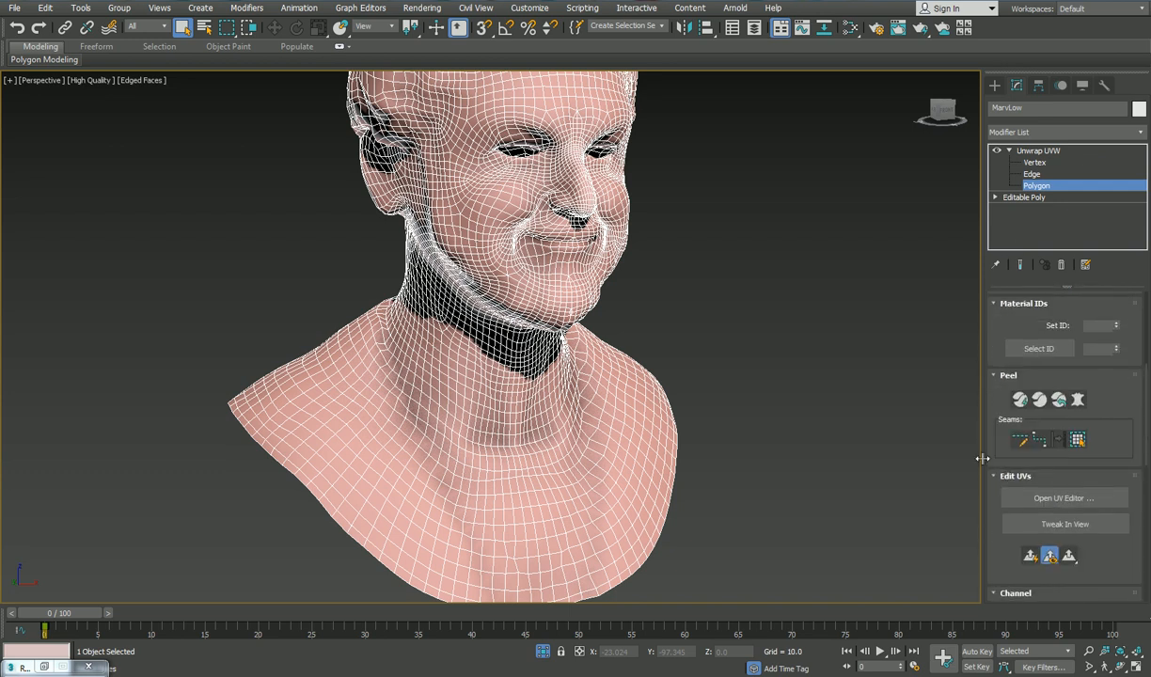
{"action": "left_click", "coordinate": [1044, 444]}
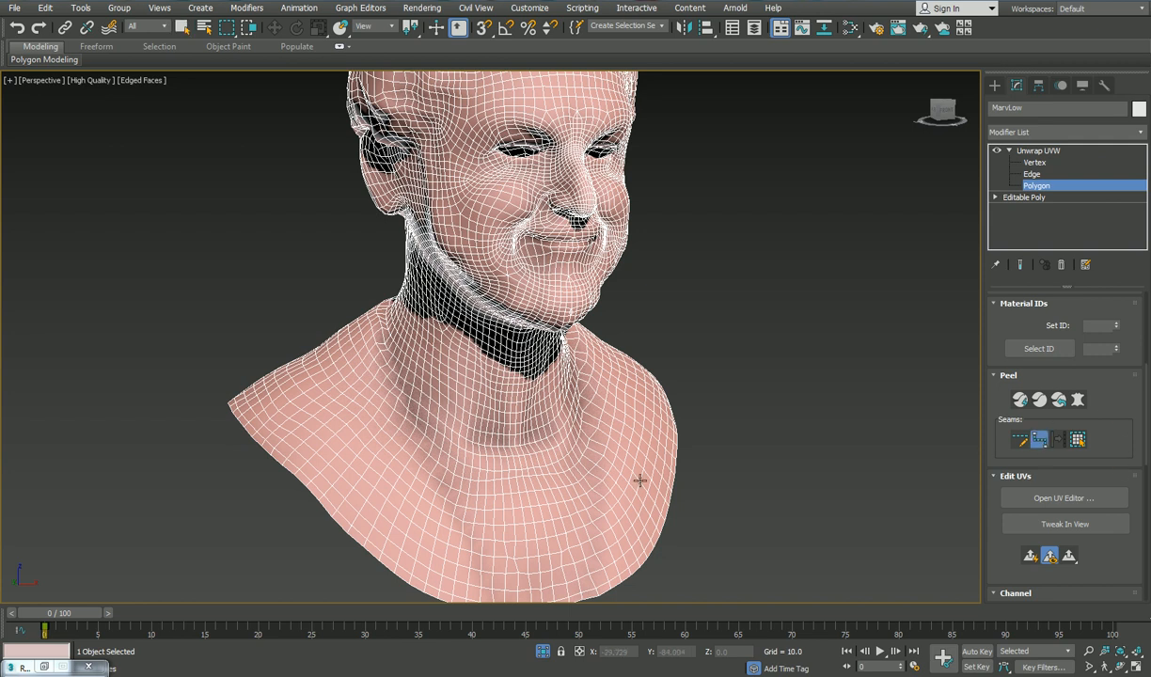
{"action": "middle_click_drag", "start_coordinate": [641, 402], "coordinate": [521, 315], "text": "alt"}
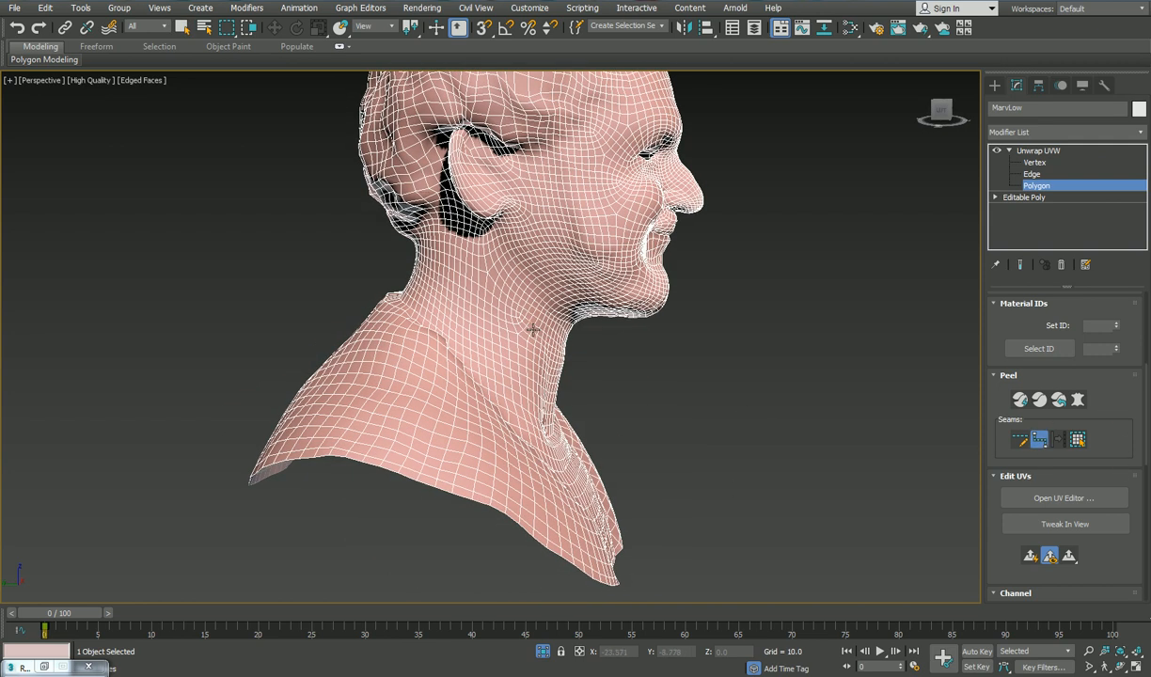
{"action": "left_click", "coordinate": [532, 322]}
{"action": "left_click", "coordinate": [438, 264]}
{"action": "middle_click_drag", "start_coordinate": [438, 265], "coordinate": [517, 266], "text": "alt"}
{"action": "scroll", "coordinate": [513, 267], "scroll_direction": "up", "scroll_amount": 5}
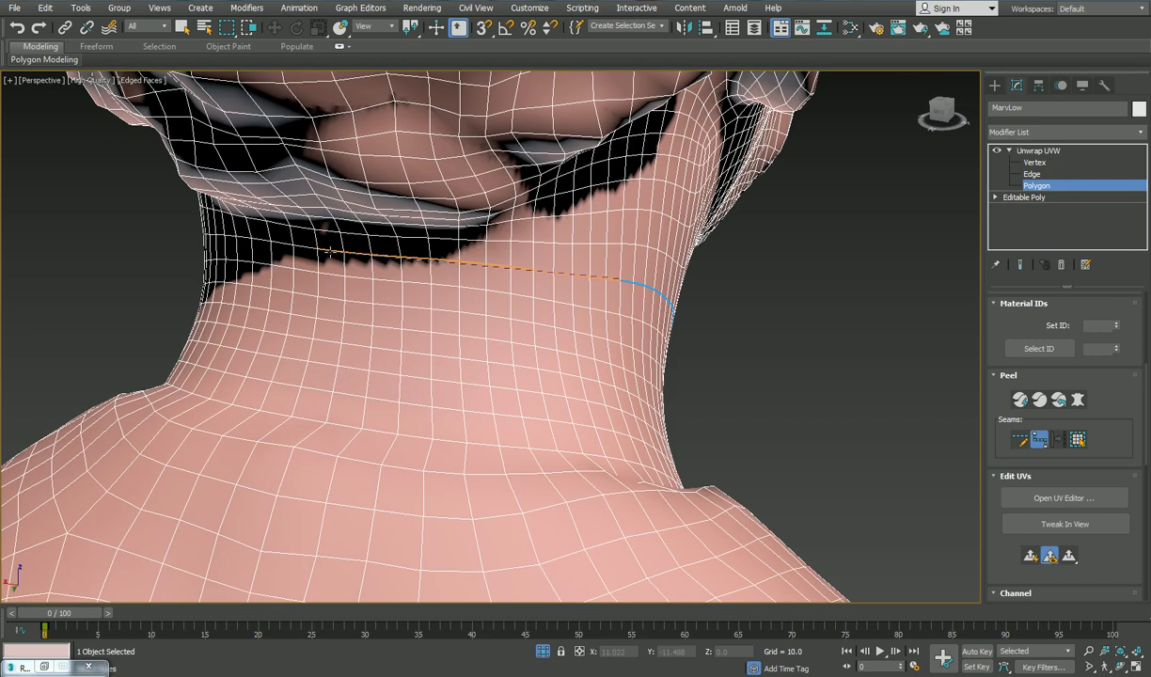
Step: Continue the point-to-point seam across the nape and around the front of the neck to close the loop
{"action": "left_click", "coordinate": [291, 247]}
{"action": "middle_click_drag", "start_coordinate": [291, 247], "coordinate": [393, 232], "text": "alt"}
{"action": "scroll", "coordinate": [357, 245], "scroll_direction": "up", "scroll_amount": 4}
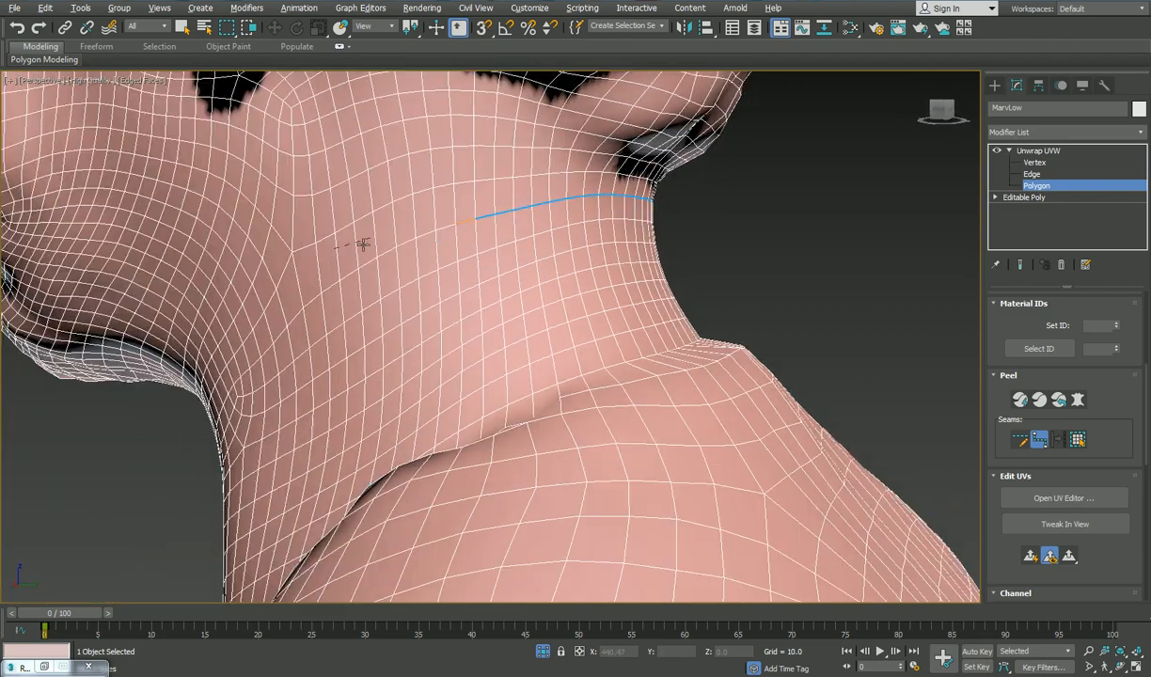
{"action": "middle_click_drag", "start_coordinate": [338, 382], "coordinate": [538, 298], "text": "alt"}
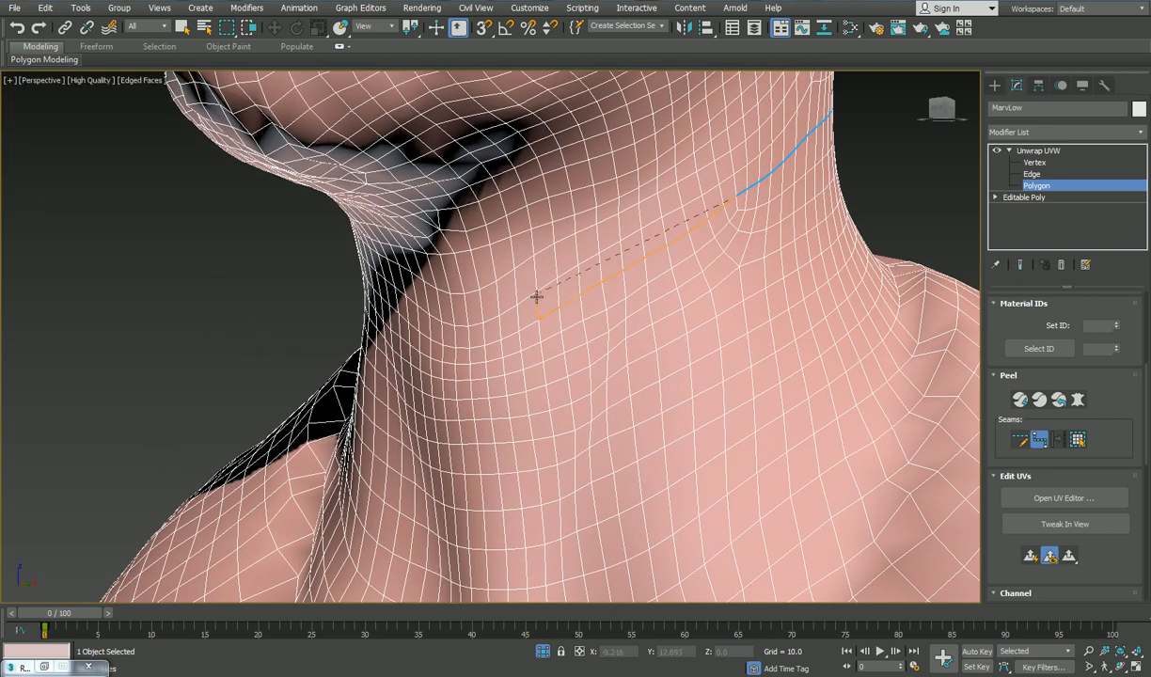
{"action": "left_click", "coordinate": [481, 346]}
{"action": "middle_click_drag", "start_coordinate": [428, 329], "coordinate": [591, 294], "text": "alt"}
{"action": "left_click", "coordinate": [569, 241]}
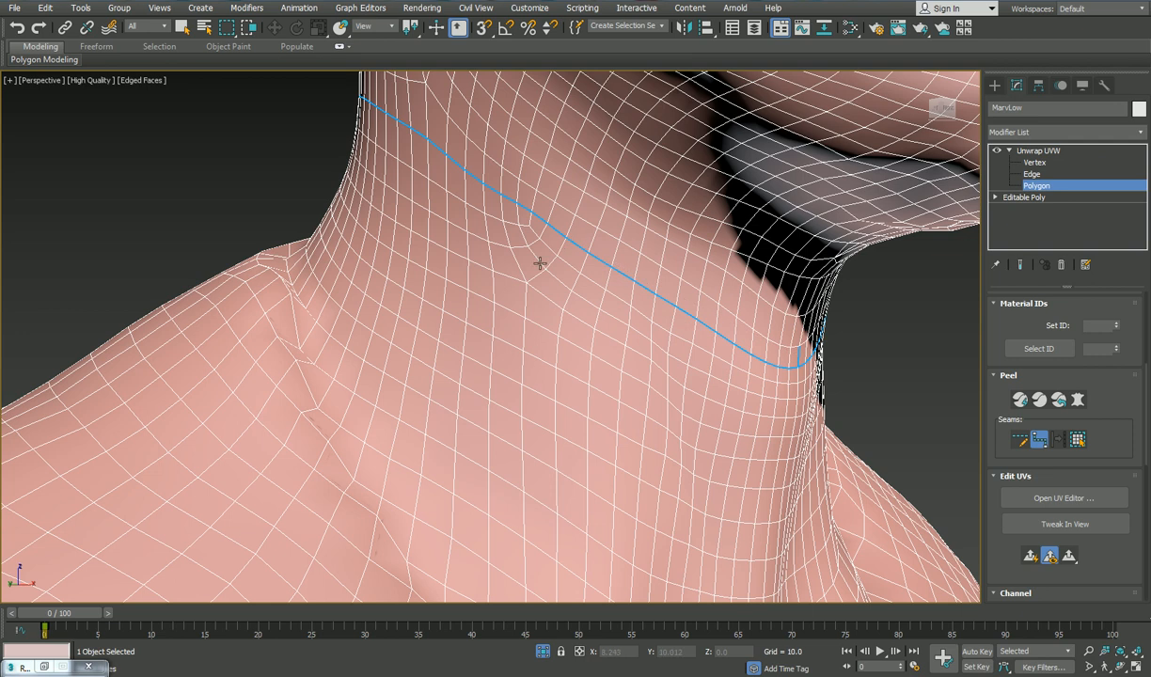
Step: Add a vertical seam down the middle of the back, from the neck loop to the bust's lower edge
{"action": "scroll", "coordinate": [596, 355], "scroll_direction": "down", "scroll_amount": 6}
{"action": "middle_click_drag", "start_coordinate": [588, 176], "coordinate": [573, 268], "text": "alt"}
{"action": "scroll", "coordinate": [572, 267], "scroll_direction": "up", "scroll_amount": 5}
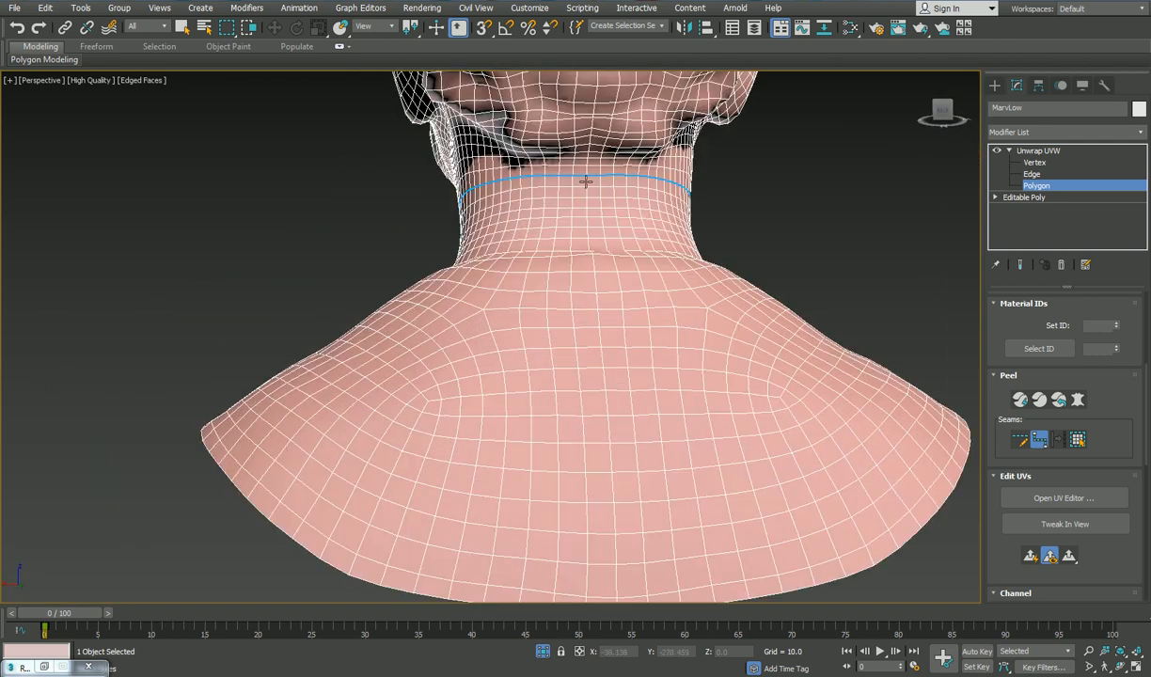
{"action": "middle_click_drag", "start_coordinate": [625, 555], "coordinate": [625, 527]}
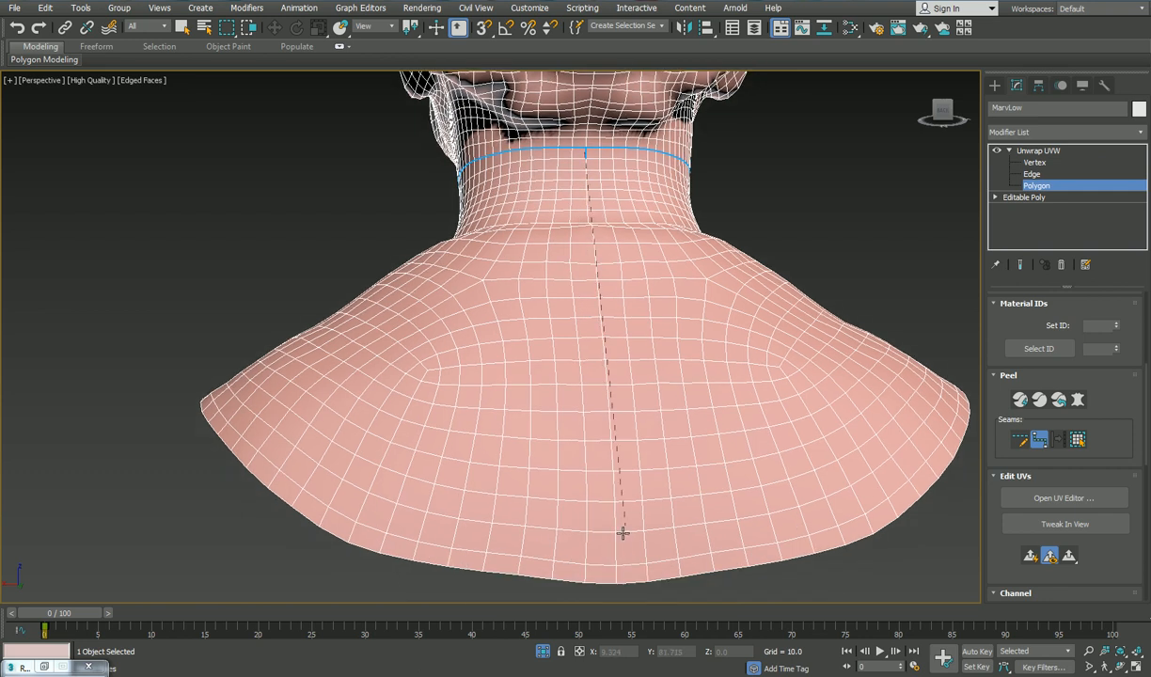
{"action": "left_click", "coordinate": [616, 579]}
{"action": "right_click", "coordinate": [636, 452]}
Step: Run a centre seam from the nape up over the back and top of the head to the middle of the hairline
{"action": "middle_click_drag", "start_coordinate": [632, 253], "coordinate": [600, 432]}
{"action": "middle_click_drag", "start_coordinate": [600, 432], "coordinate": [595, 371], "text": "alt"}
{"action": "middle_click_drag", "start_coordinate": [564, 118], "coordinate": [565, 258], "text": "alt"}
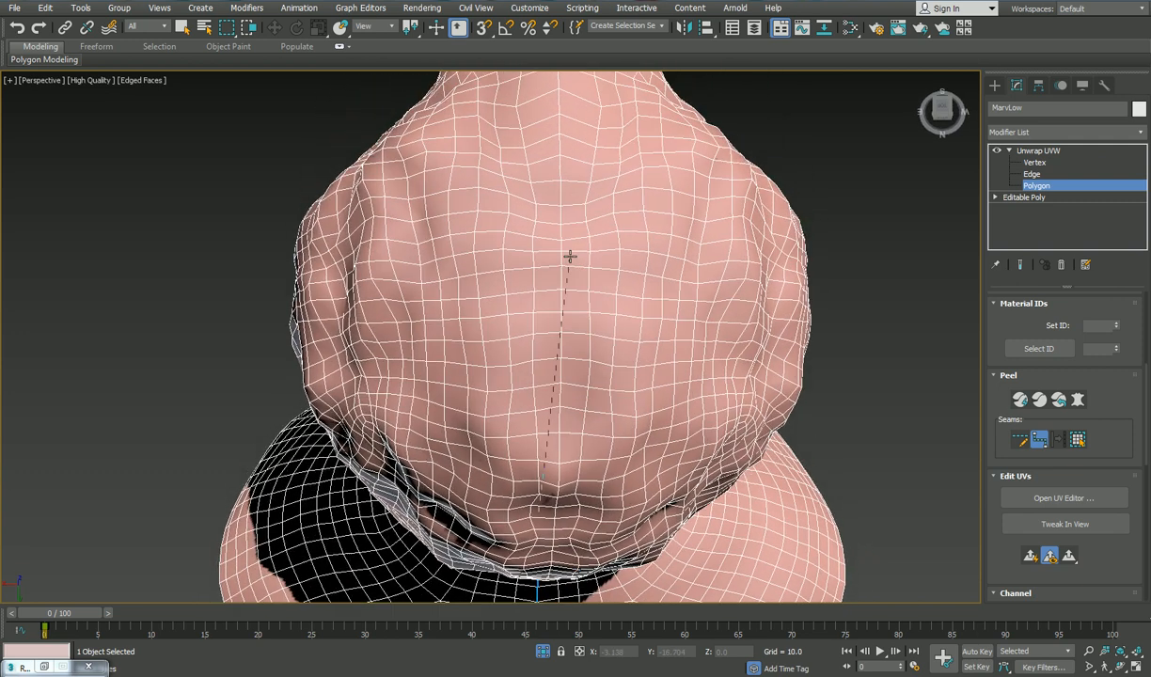
{"action": "left_click", "coordinate": [561, 199]}
{"action": "middle_click_drag", "start_coordinate": [561, 199], "coordinate": [514, 256], "text": "alt"}
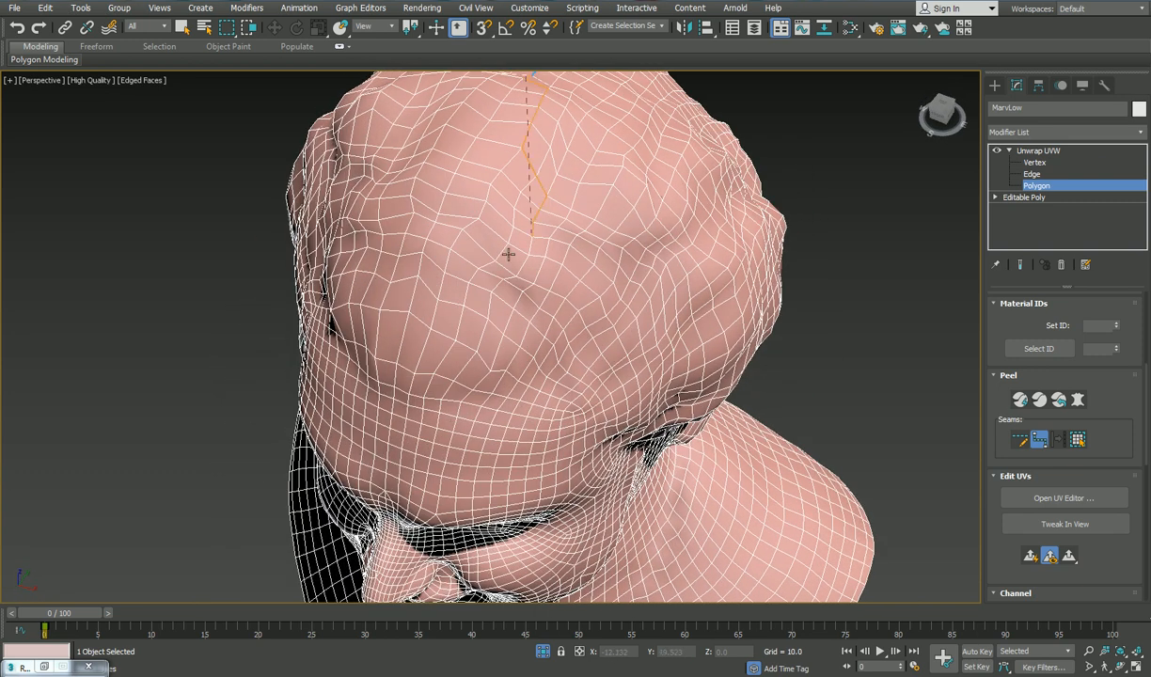
{"action": "left_click", "coordinate": [394, 388]}
{"action": "middle_click_drag", "start_coordinate": [394, 388], "coordinate": [371, 396], "text": "alt"}
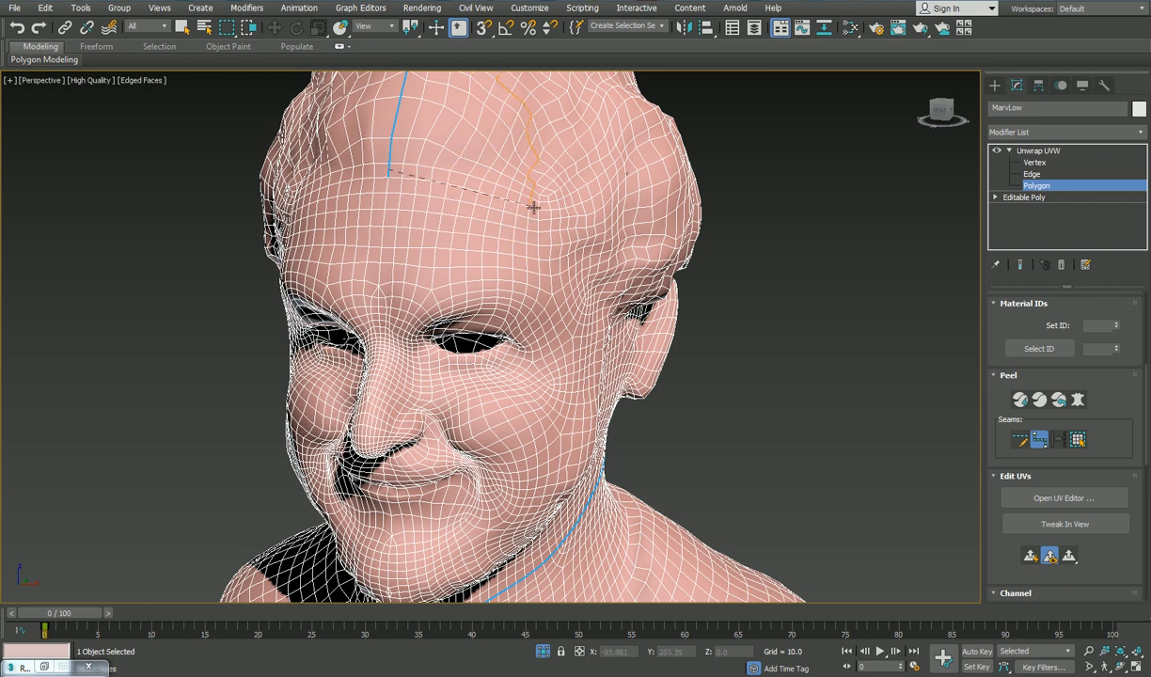
Step: Add point-to-point seams along the hairline to both sides from the front end of the head's centre seam
{"action": "left_click", "coordinate": [413, 178]}
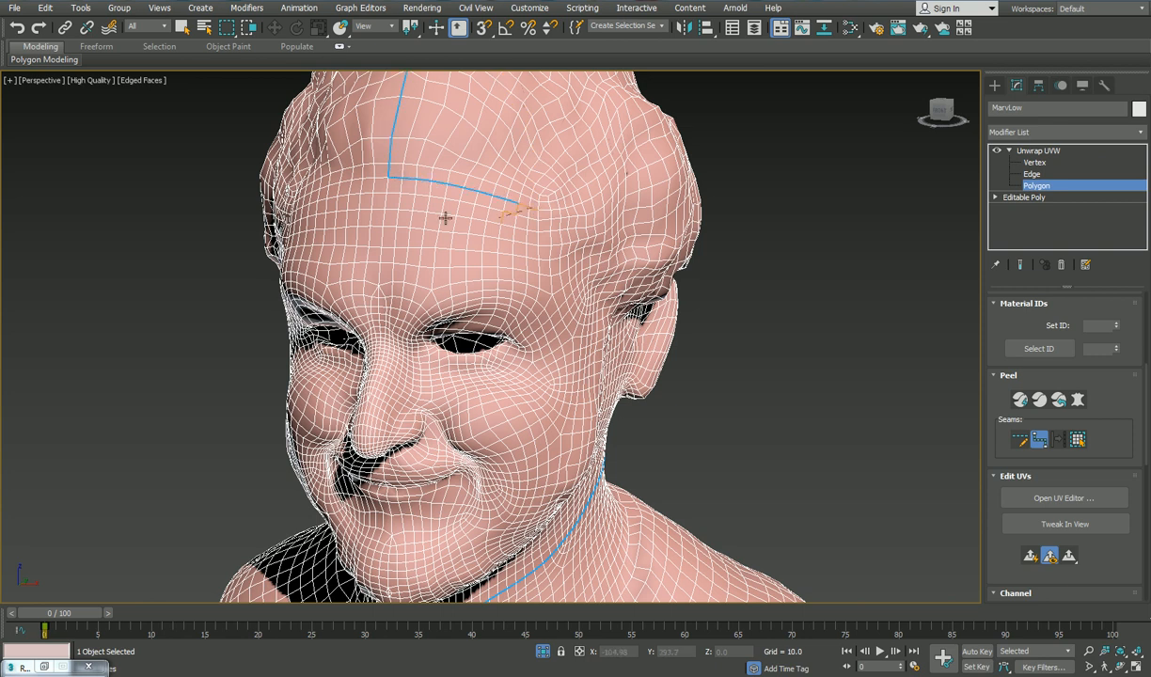
{"action": "middle_click_drag", "start_coordinate": [424, 206], "coordinate": [467, 201], "text": "alt"}
{"action": "right_click", "coordinate": [625, 199]}
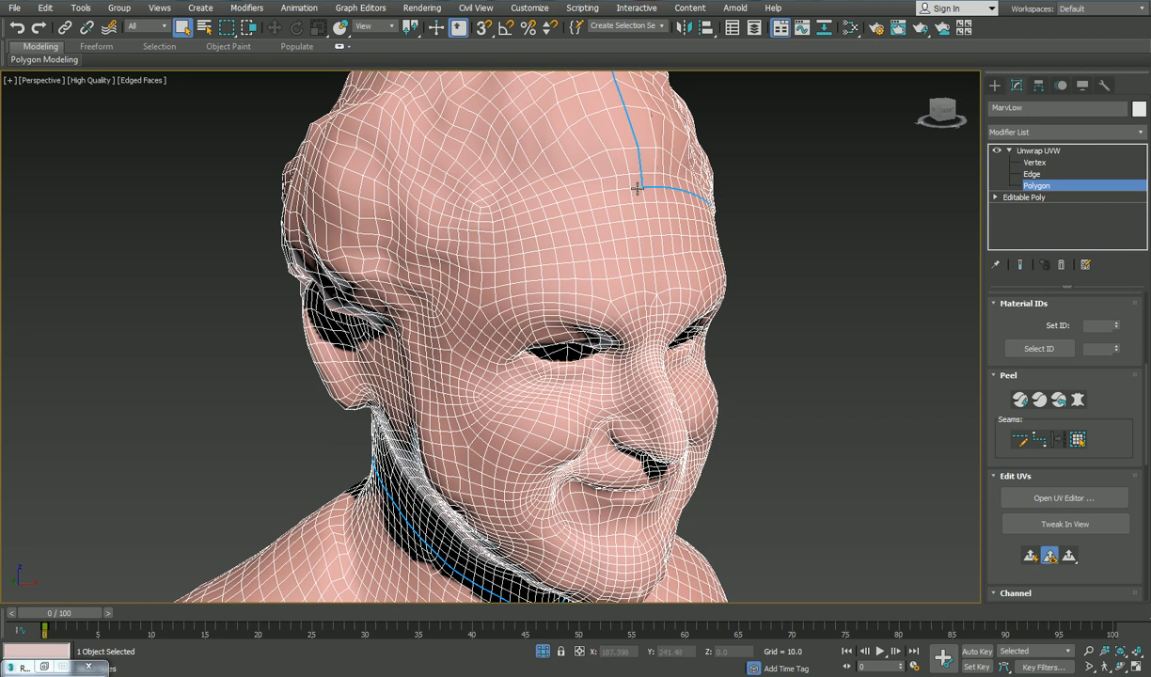
{"action": "left_click", "coordinate": [1039, 440]}
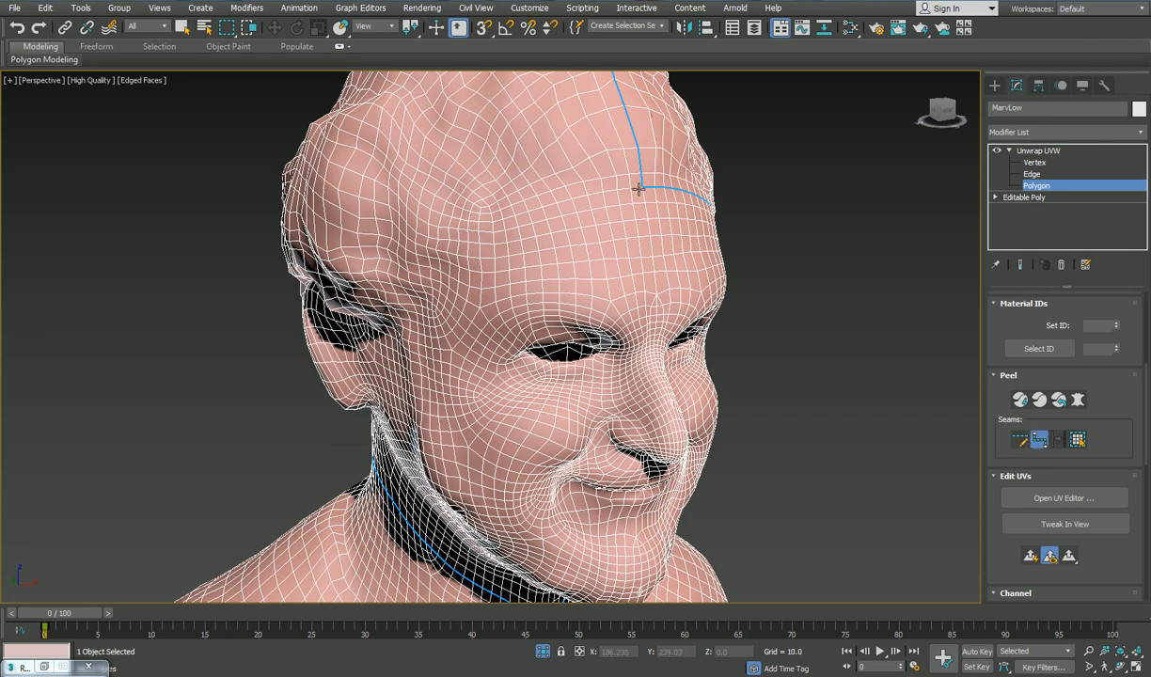
{"action": "left_click", "coordinate": [496, 222]}
Step: Route a closed point-to-point seam around the base of the bust's left ear
{"action": "middle_click_drag", "start_coordinate": [599, 228], "coordinate": [415, 226], "text": "alt"}
{"action": "scroll", "coordinate": [418, 254], "scroll_direction": "up", "scroll_amount": 2}
{"action": "mouse_move", "coordinate": [385, 186]}
{"action": "middle_mouse_down", "text": "alt"}
{"action": "mouse_move", "coordinate": [386, 218]}
{"action": "mouse_move", "coordinate": [387, 166]}
{"action": "middle_mouse_up", "text": "alt"}
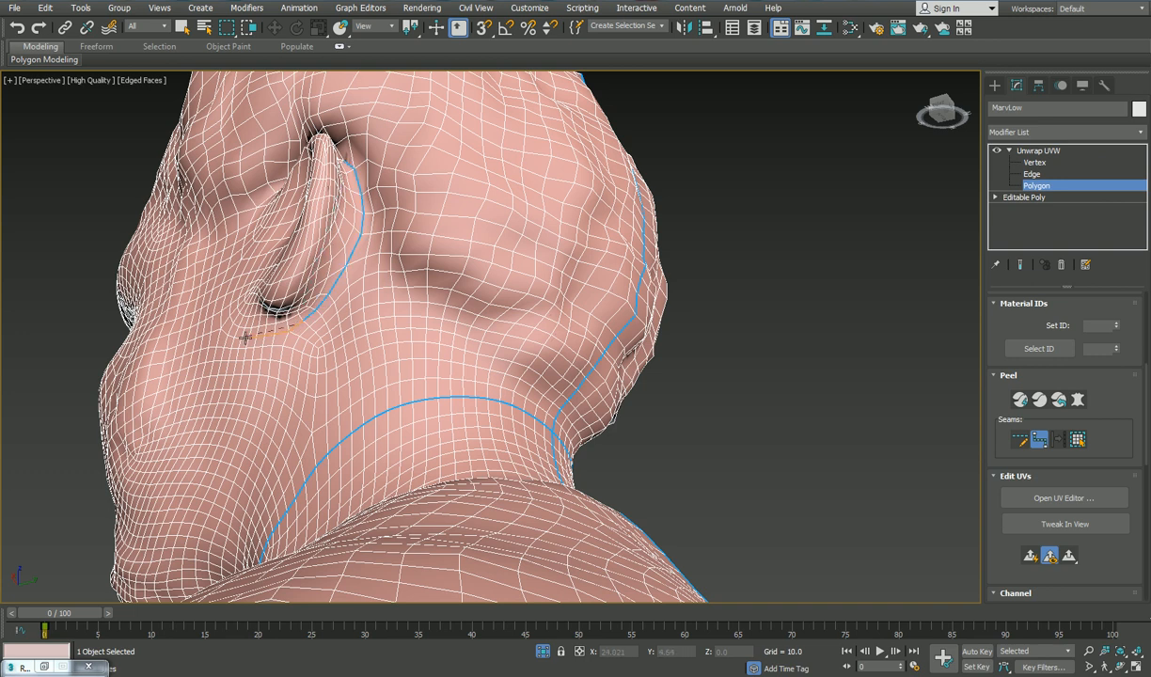
{"action": "middle_click_drag", "start_coordinate": [252, 331], "coordinate": [350, 282], "text": "alt"}
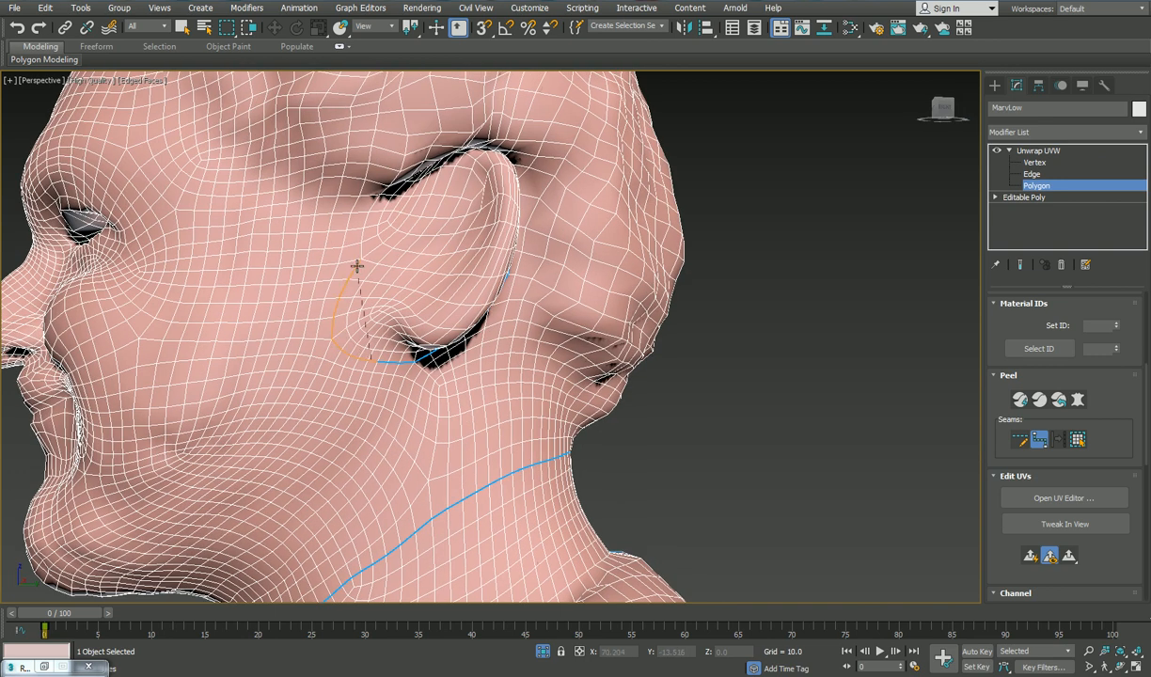
{"action": "middle_click_drag", "start_coordinate": [377, 198], "coordinate": [243, 200], "text": "alt"}
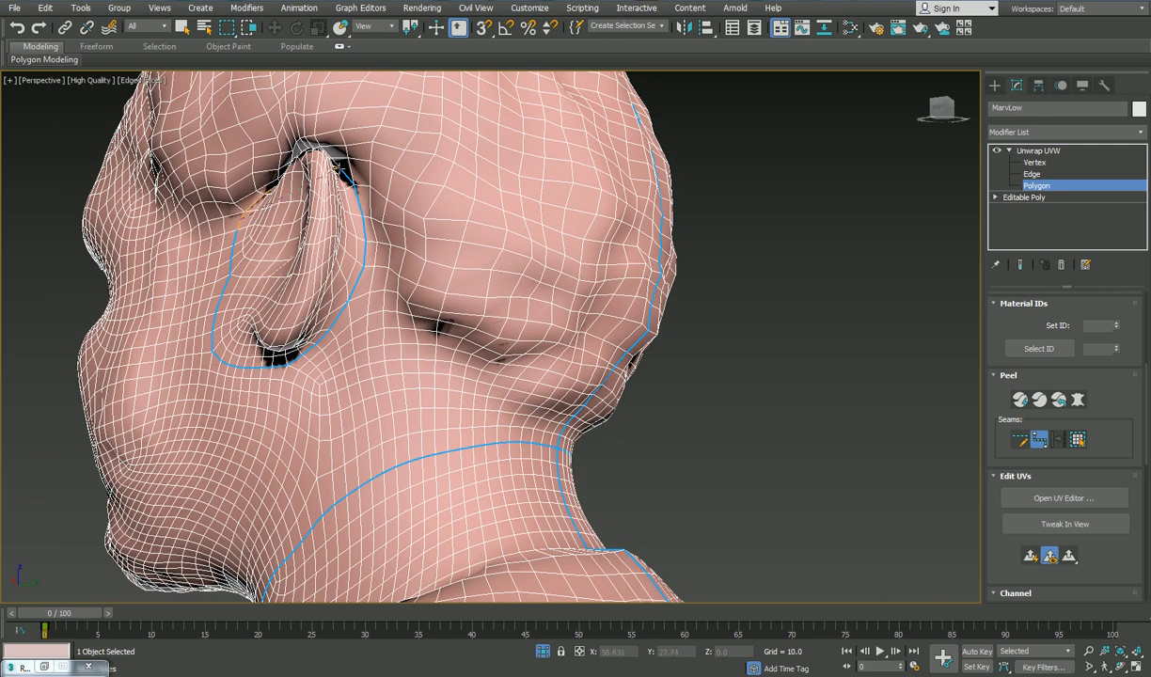
{"action": "middle_click_drag", "start_coordinate": [347, 191], "coordinate": [381, 193], "text": "alt"}
Step: Route a closed point-to-point seam around the base of the bust's right ear
{"action": "key", "text": "F3"}
{"action": "mouse_move", "coordinate": [339, 353]}
{"action": "middle_mouse_down", "text": "alt"}
{"action": "mouse_move", "coordinate": [552, 247]}
{"action": "mouse_move", "coordinate": [529, 239]}
{"action": "mouse_move", "coordinate": [558, 276]}
{"action": "middle_mouse_up", "text": "alt"}
{"action": "key", "text": "F3"}
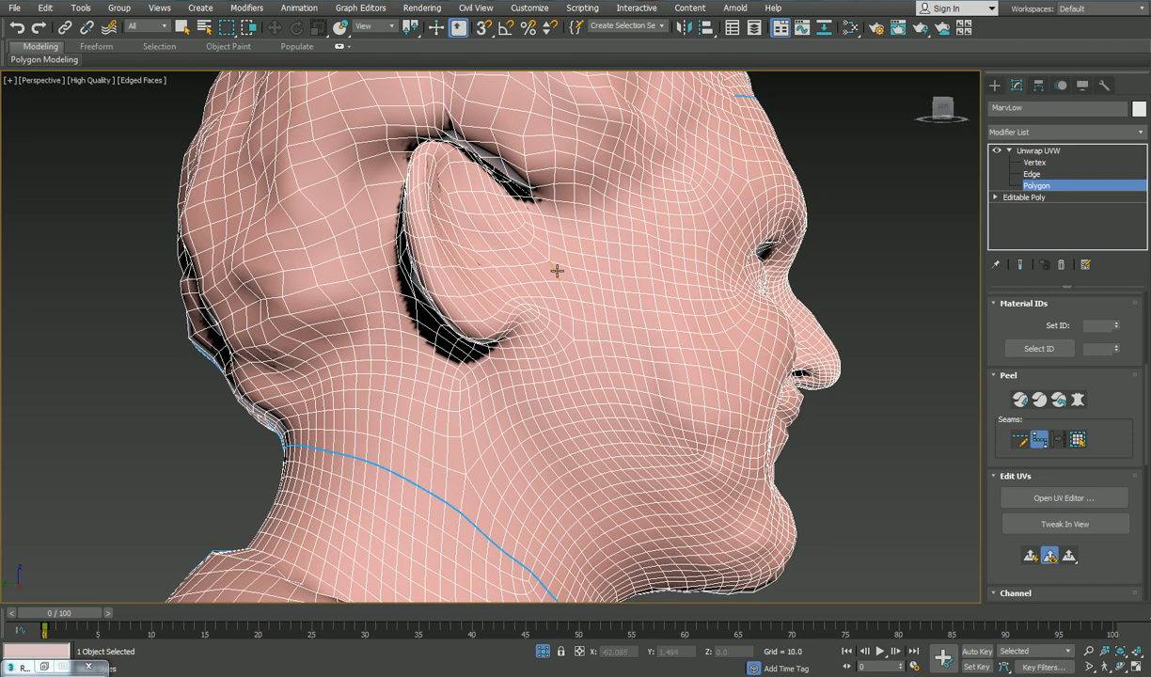
{"action": "middle_click_drag", "start_coordinate": [556, 354], "coordinate": [542, 328], "text": "alt"}
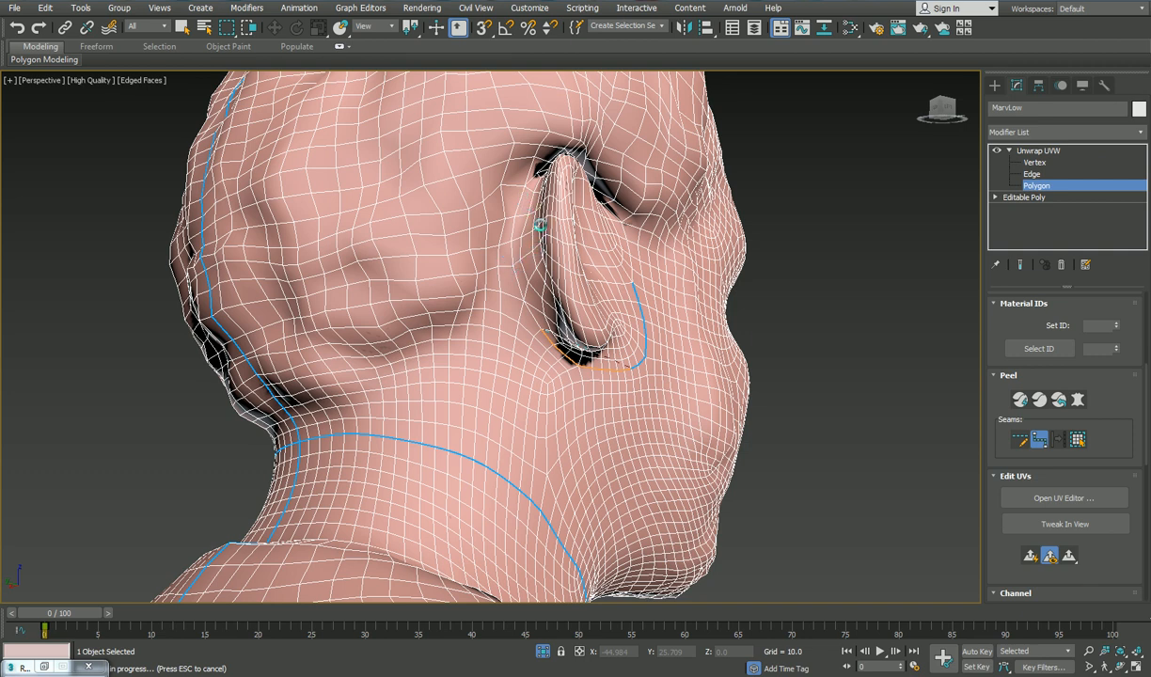
{"action": "key", "text": "Escape"}
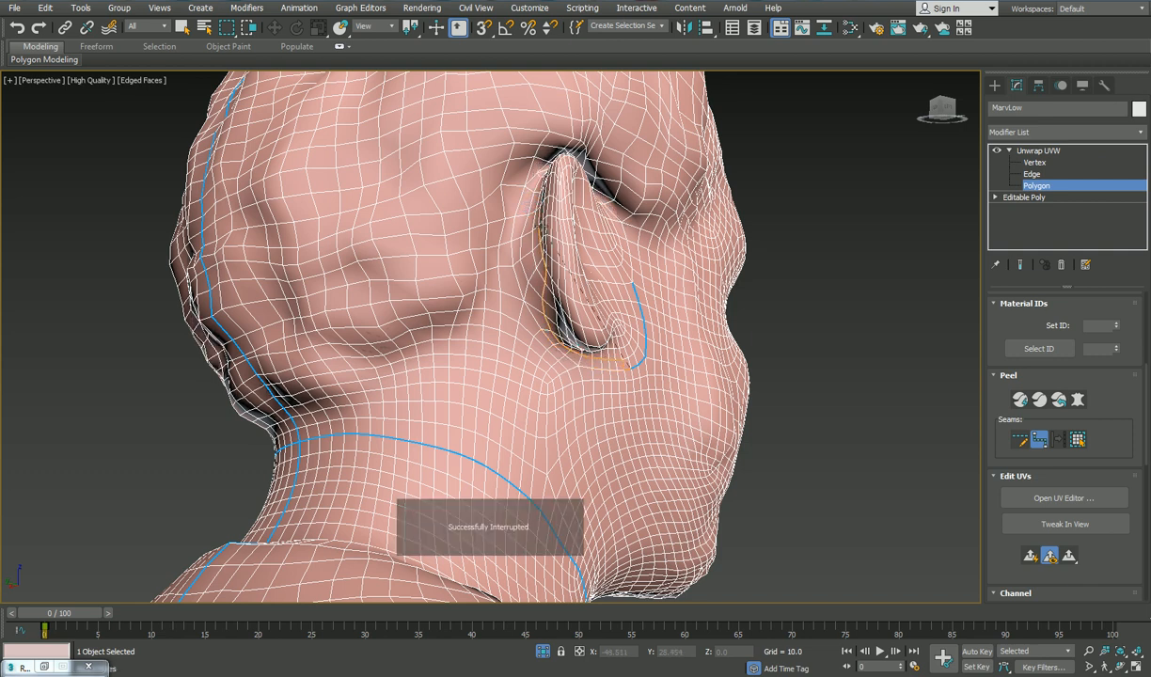
{"action": "left_click", "coordinate": [511, 266]}
{"action": "left_click", "coordinate": [529, 181]}
{"action": "mouse_move", "coordinate": [541, 171]}
{"action": "middle_mouse_down", "text": "alt"}
{"action": "mouse_move", "coordinate": [534, 164]}
{"action": "mouse_move", "coordinate": [519, 201]}
{"action": "mouse_move", "coordinate": [527, 189]}
{"action": "middle_mouse_up", "text": "alt"}
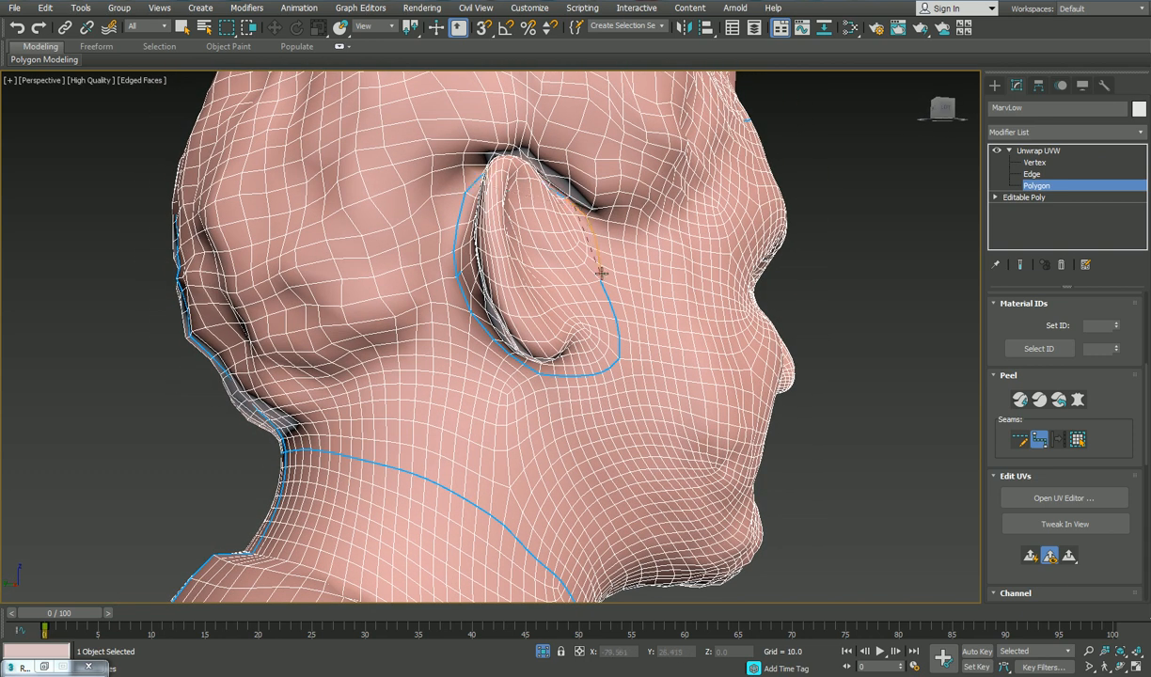
{"action": "middle_click_drag", "start_coordinate": [625, 270], "coordinate": [524, 261], "text": "alt"}
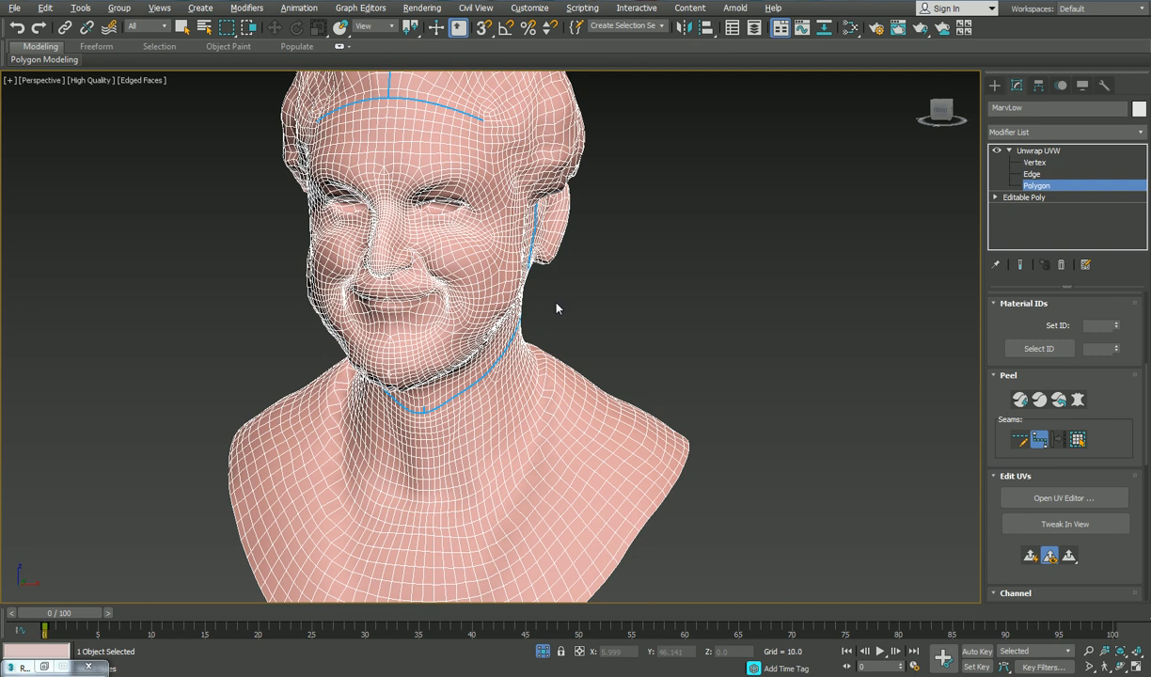
Step: Remove the stray seam edge sticking up from the neck loop below the chin and finish seam editing
{"action": "middle_click_drag", "start_coordinate": [555, 307], "coordinate": [548, 241], "text": "alt"}
{"action": "scroll", "coordinate": [459, 325], "scroll_direction": "up", "scroll_amount": 5}
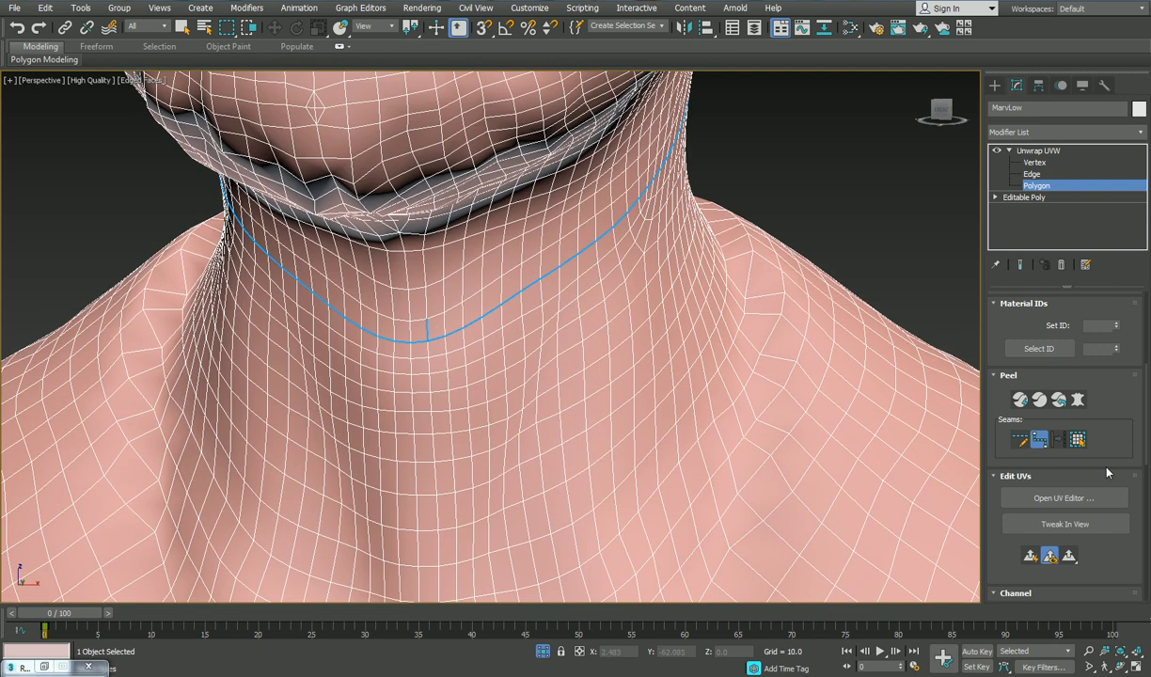
{"action": "left_click", "coordinate": [1020, 439]}
{"action": "left_click", "coordinate": [429, 327], "text": "alt"}
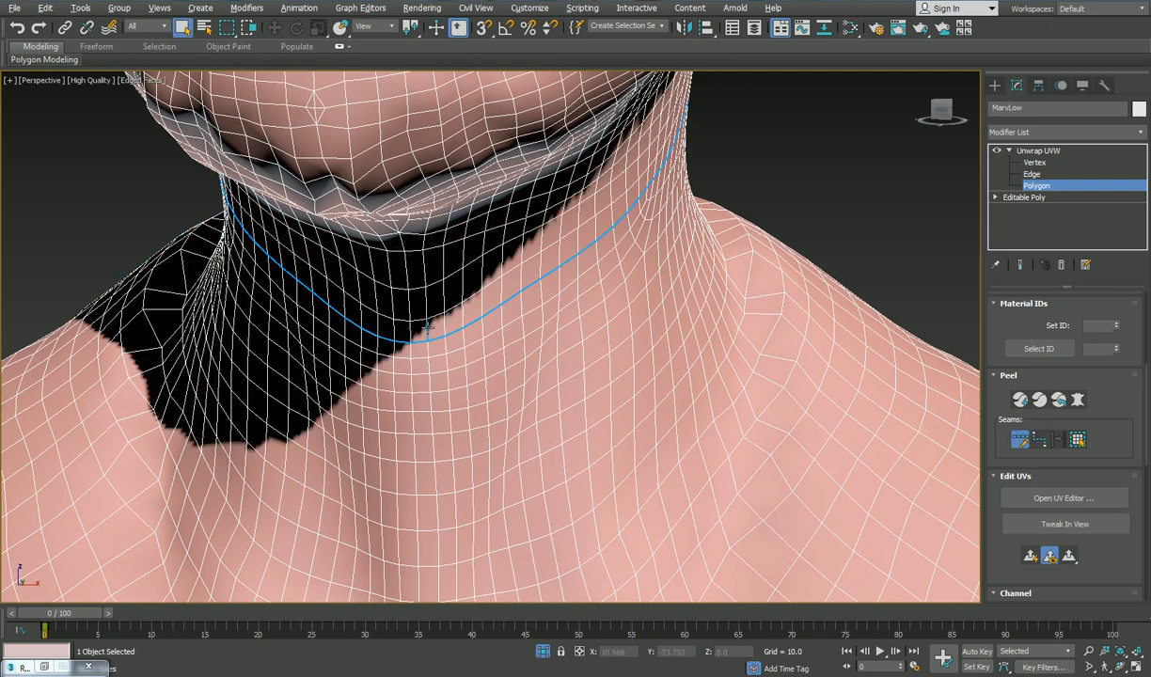
{"action": "middle_click_drag", "start_coordinate": [718, 320], "coordinate": [428, 381], "text": "alt"}
{"action": "scroll", "coordinate": [429, 381], "scroll_direction": "down", "scroll_amount": 3}
{"action": "middle_click_drag", "start_coordinate": [593, 372], "coordinate": [451, 376], "text": "alt"}
{"action": "scroll", "coordinate": [452, 376], "scroll_direction": "down", "scroll_amount": 3}
{"action": "middle_click_drag", "start_coordinate": [628, 395], "coordinate": [495, 371], "text": "alt"}
{"action": "left_click", "coordinate": [1022, 442]}
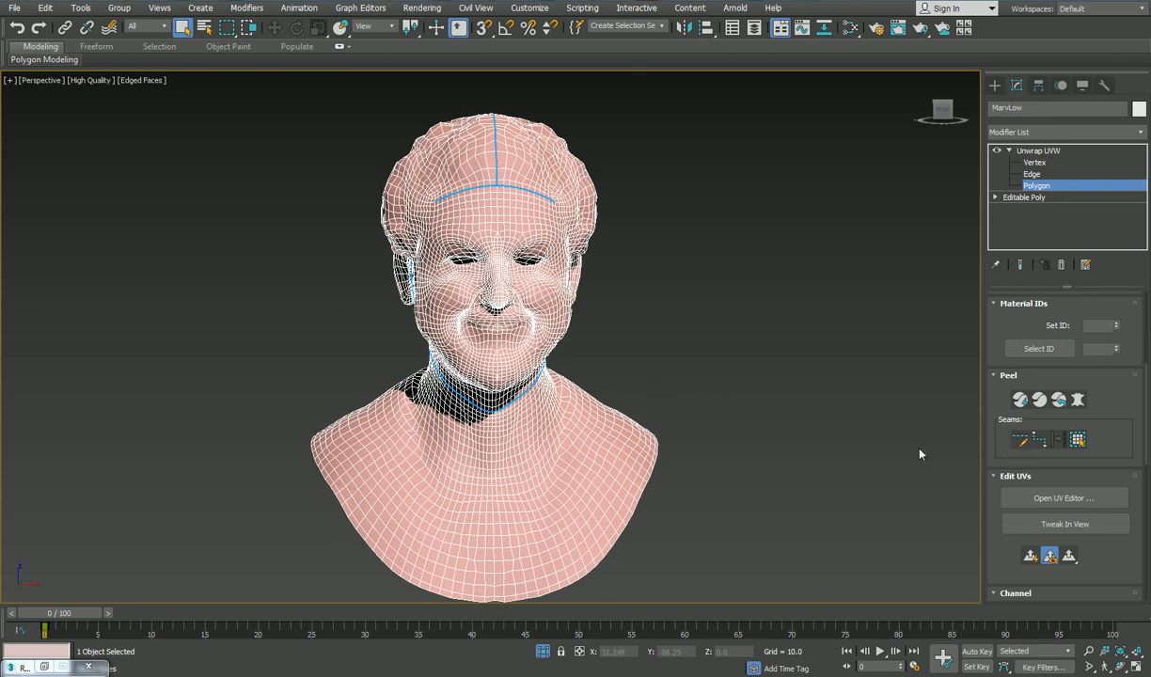
Step: Select a polygon on the chin and expand the selection to the seams to cover the whole head
{"action": "left_click", "coordinate": [504, 352]}
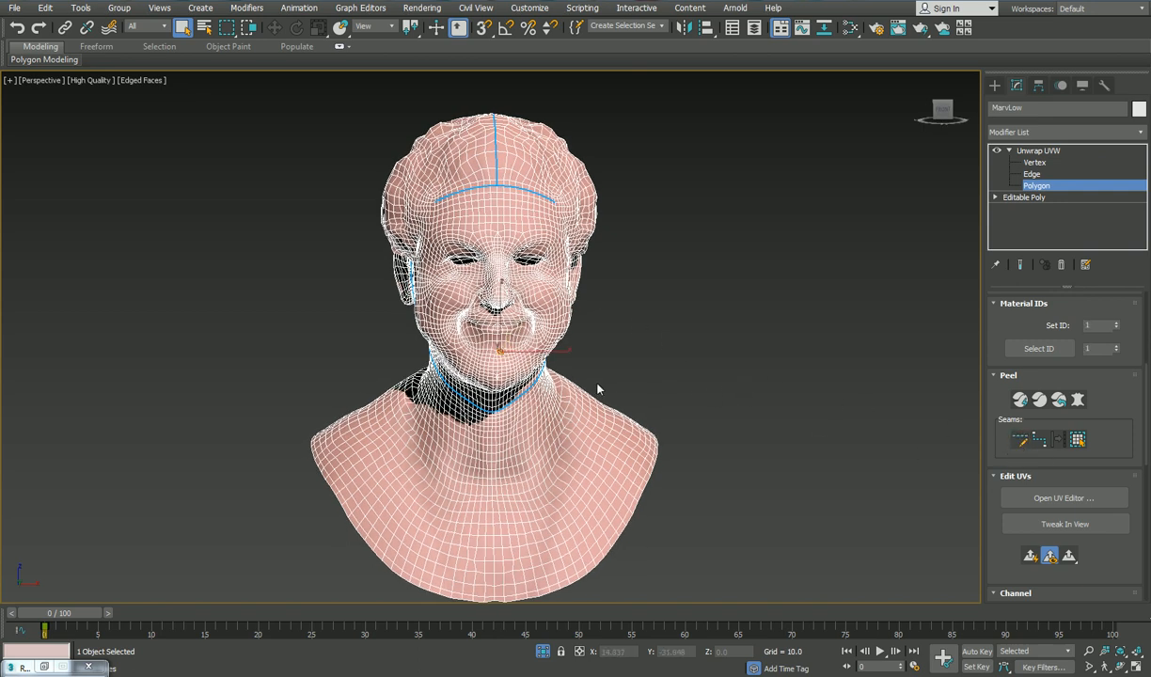
{"action": "middle_click_drag", "start_coordinate": [656, 395], "coordinate": [617, 388], "text": "alt"}
{"action": "scroll", "coordinate": [535, 358], "scroll_direction": "up", "scroll_amount": 4}
{"action": "mouse_move", "coordinate": [536, 357]}
{"action": "middle_mouse_down", "text": "alt"}
{"action": "mouse_move", "coordinate": [546, 338]}
{"action": "mouse_move", "coordinate": [533, 333]}
{"action": "mouse_move", "coordinate": [532, 347]}
{"action": "middle_mouse_up", "text": "alt"}
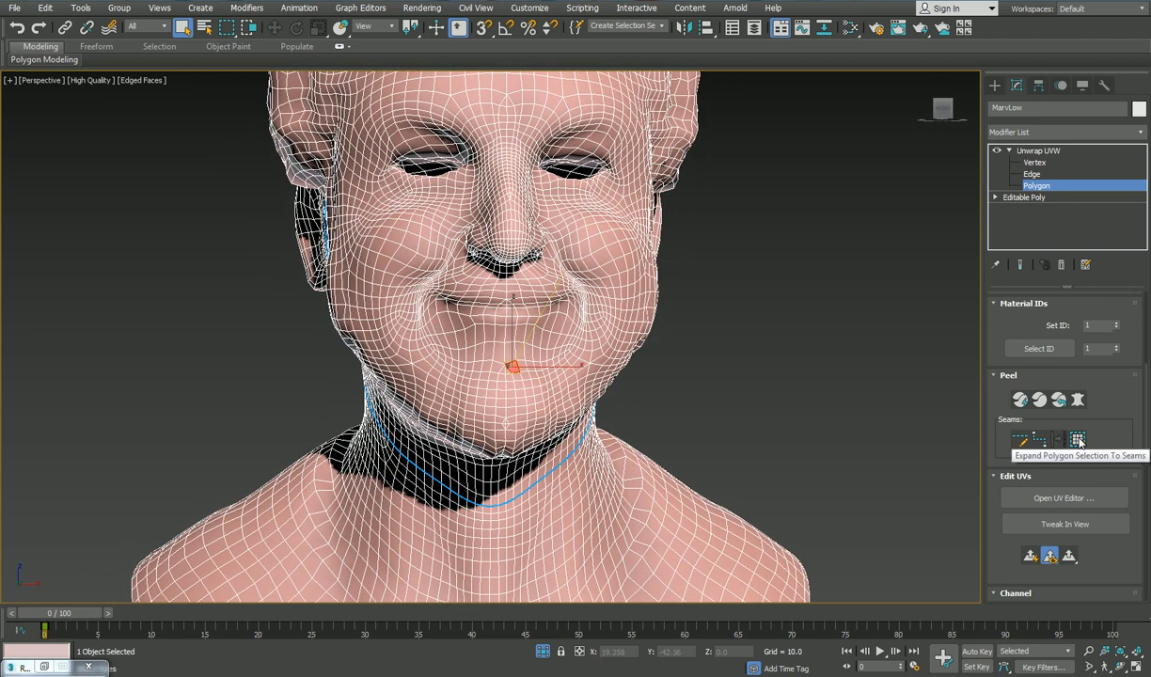
{"action": "mouse_move", "coordinate": [779, 365]}
{"action": "middle_mouse_down", "text": "alt"}
{"action": "mouse_move", "coordinate": [722, 363]}
{"action": "mouse_move", "coordinate": [665, 462]}
{"action": "mouse_move", "coordinate": [745, 380]}
{"action": "mouse_move", "coordinate": [767, 385]}
{"action": "middle_mouse_up", "text": "alt"}
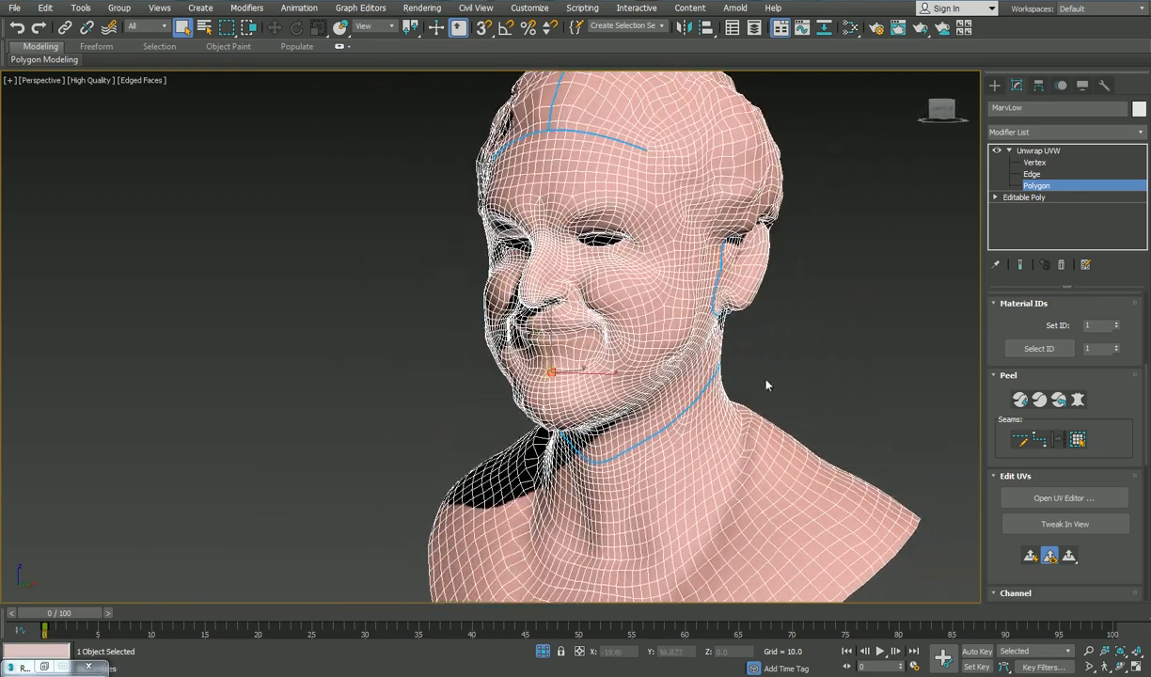
{"action": "left_click", "coordinate": [1079, 440]}
{"action": "middle_click_drag", "start_coordinate": [880, 392], "coordinate": [697, 375], "text": "alt"}
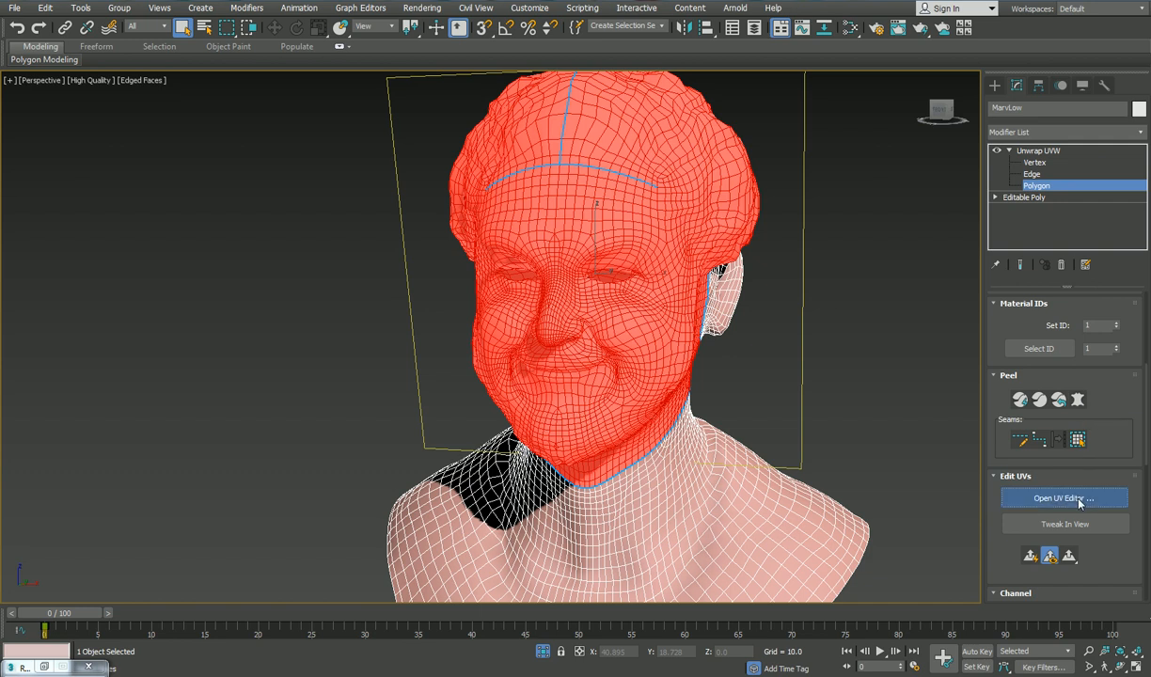
Step: Open the UV editor, run a pelt map on the selected head polygons and commit it
{"action": "left_click", "coordinate": [1016, 500]}
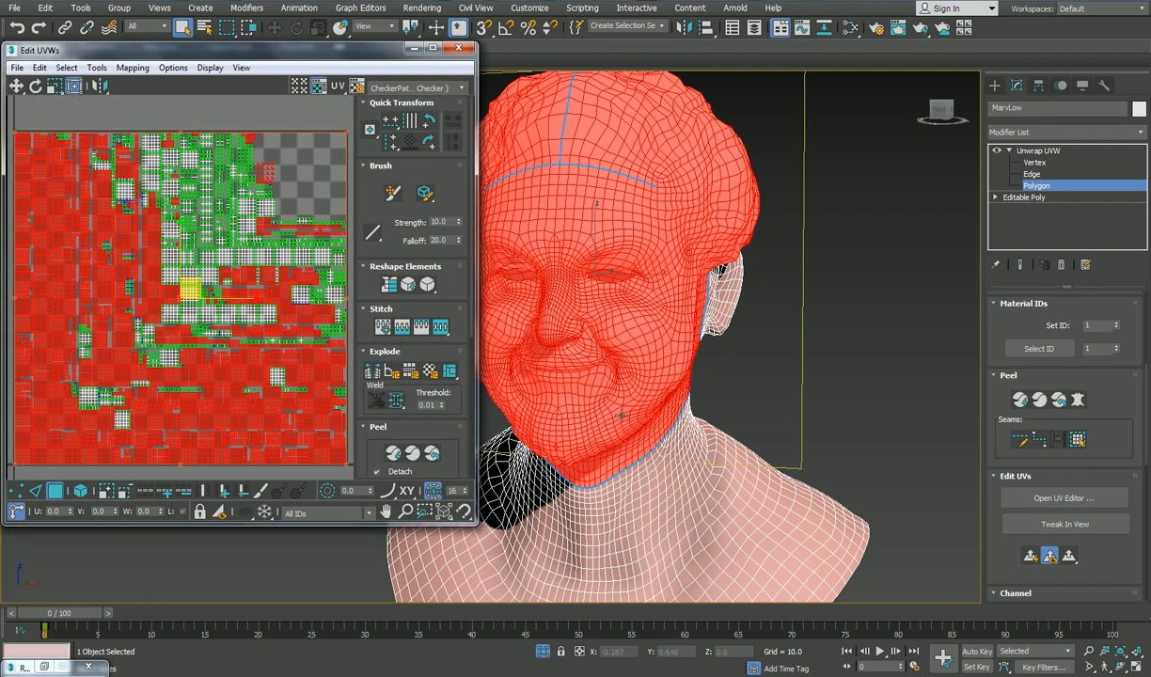
{"action": "left_click_drag", "start_coordinate": [331, 56], "coordinate": [307, 84]}
{"action": "left_click", "coordinate": [1082, 401]}
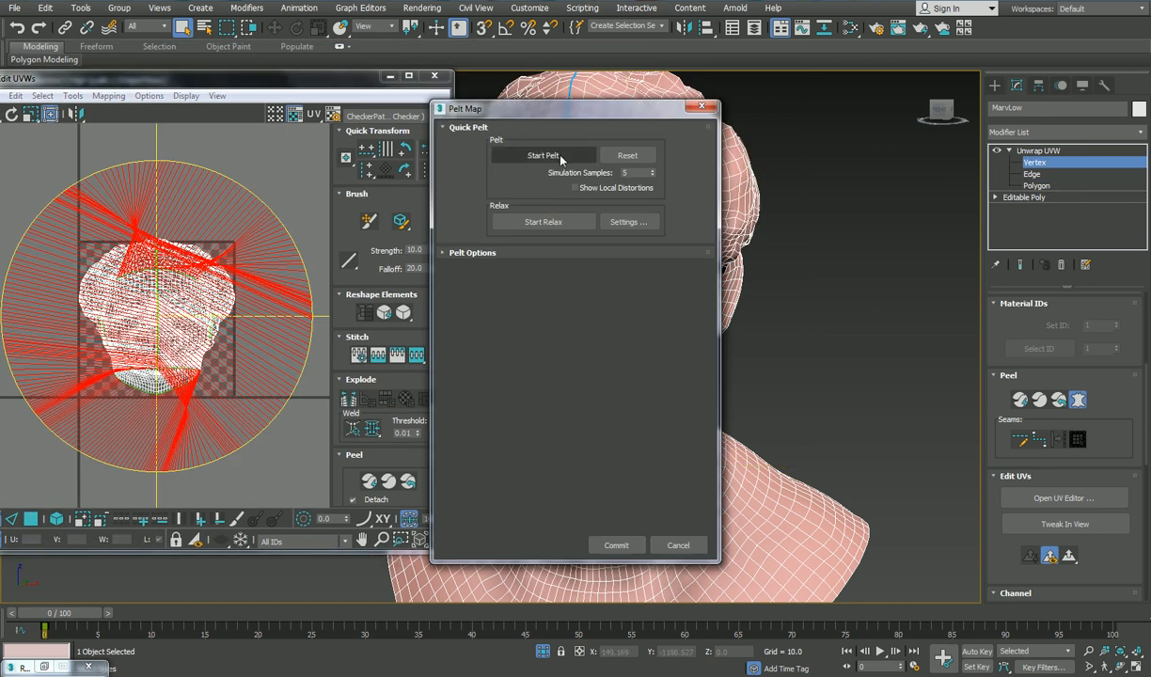
{"action": "left_click", "coordinate": [561, 156]}
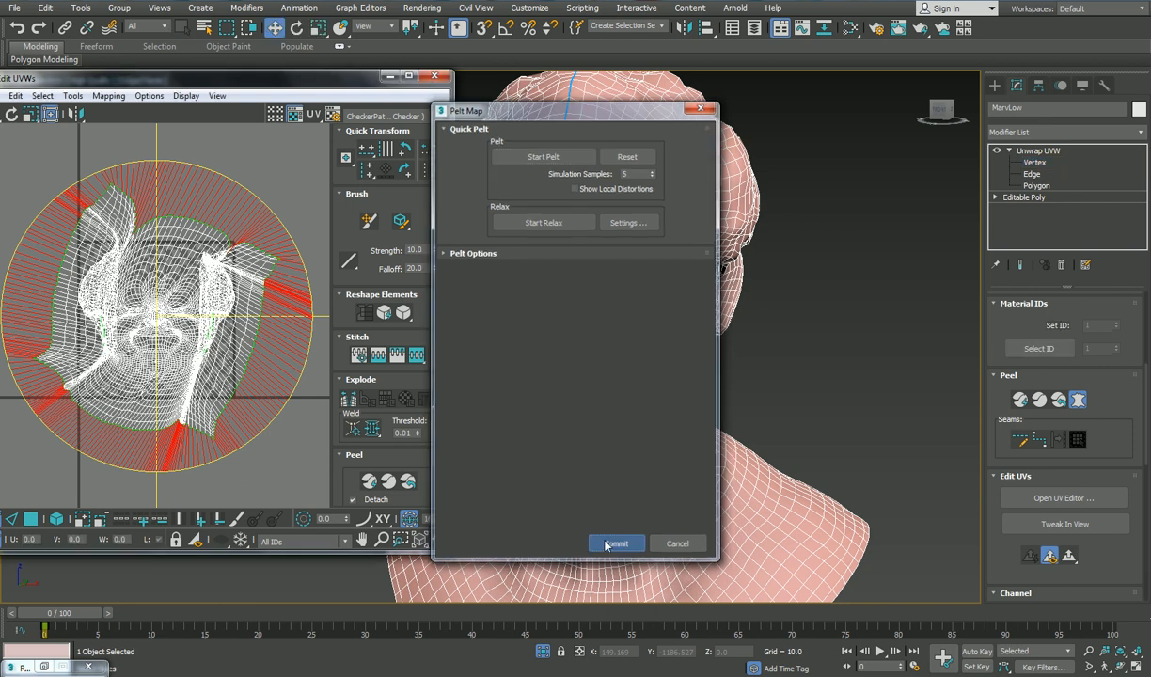
{"action": "left_click", "coordinate": [614, 545]}
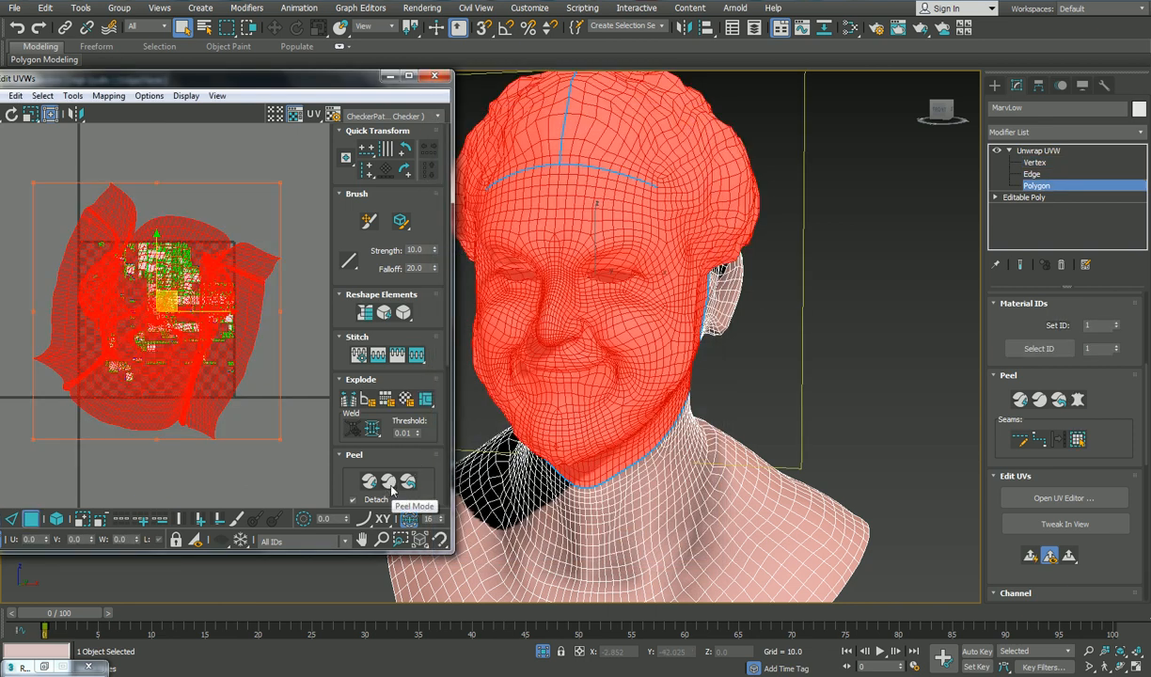
Step: Peel the head polygons into a flat shell and move the whole element above the UV tile
{"action": "left_click_drag", "start_coordinate": [389, 454], "coordinate": [388, 331]}
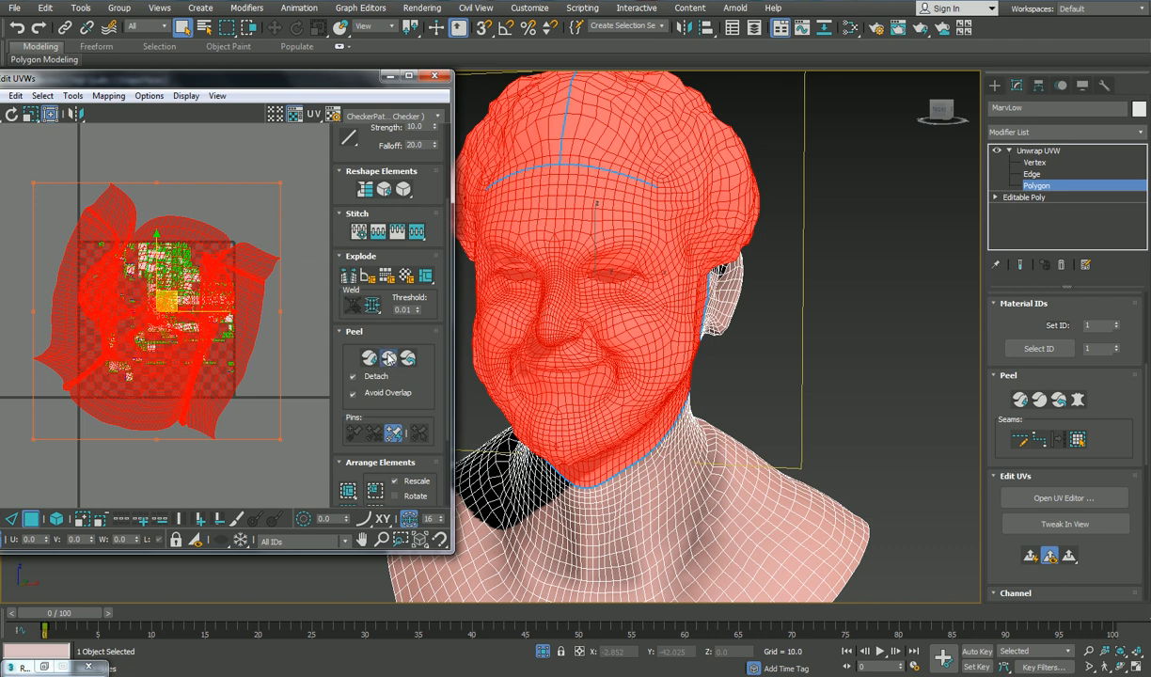
{"action": "left_click", "coordinate": [389, 358]}
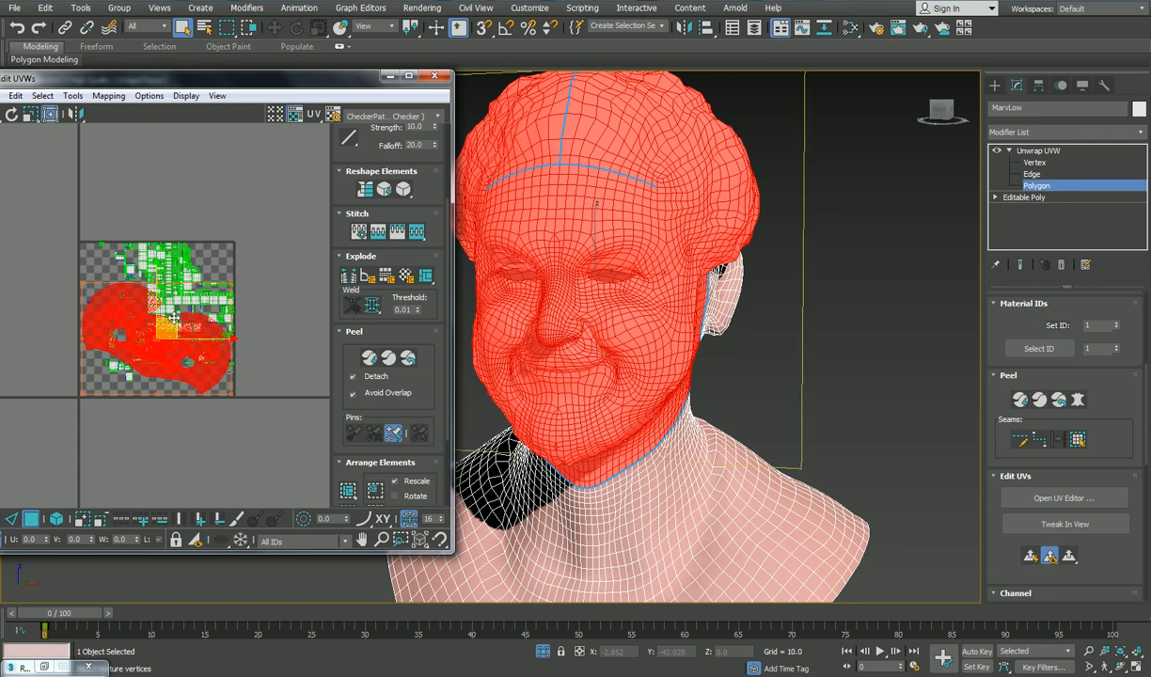
{"action": "left_click_drag", "start_coordinate": [211, 170], "coordinate": [178, 317]}
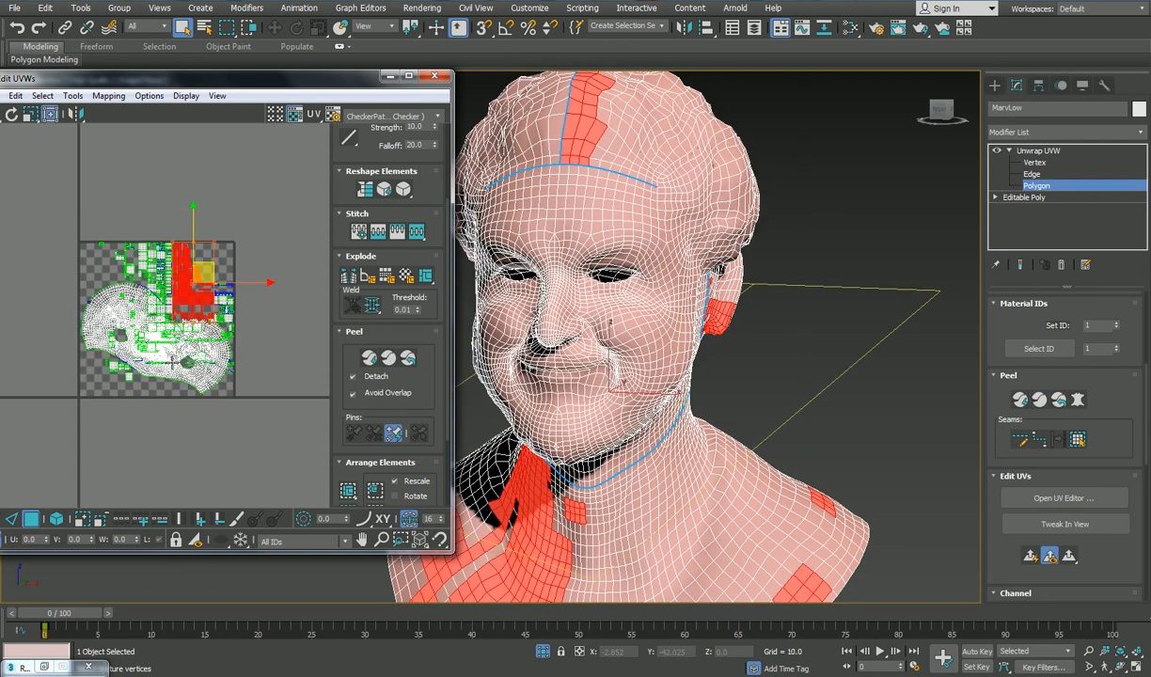
{"action": "left_click", "coordinate": [171, 372]}
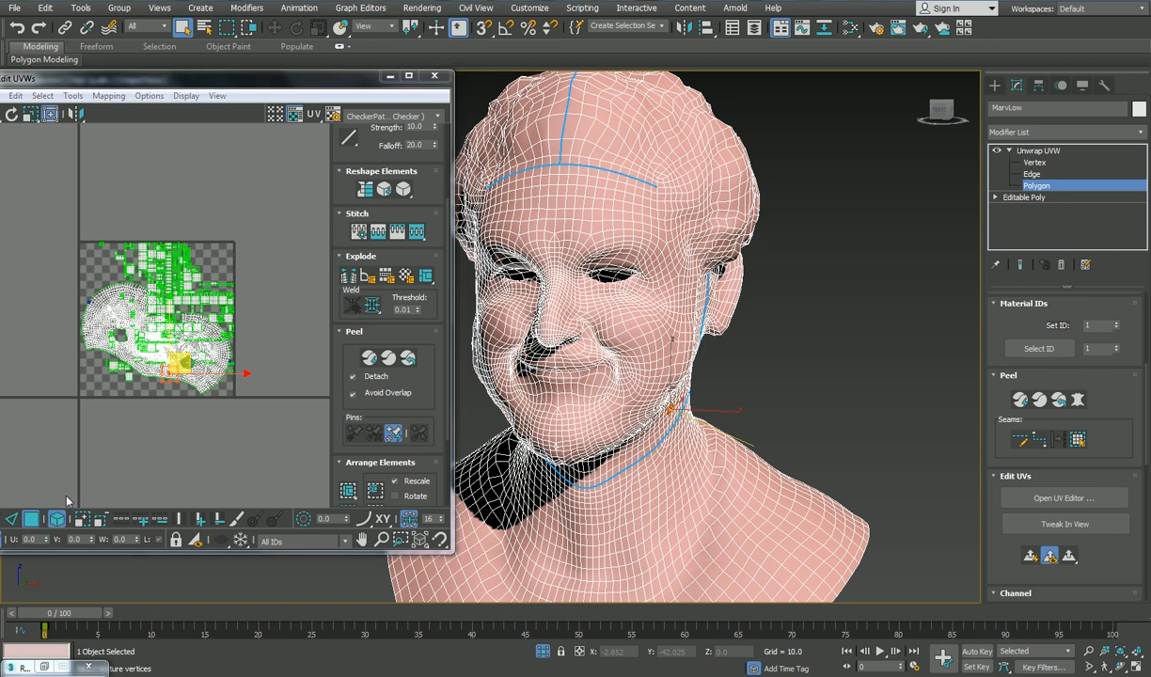
{"action": "left_click", "coordinate": [188, 365]}
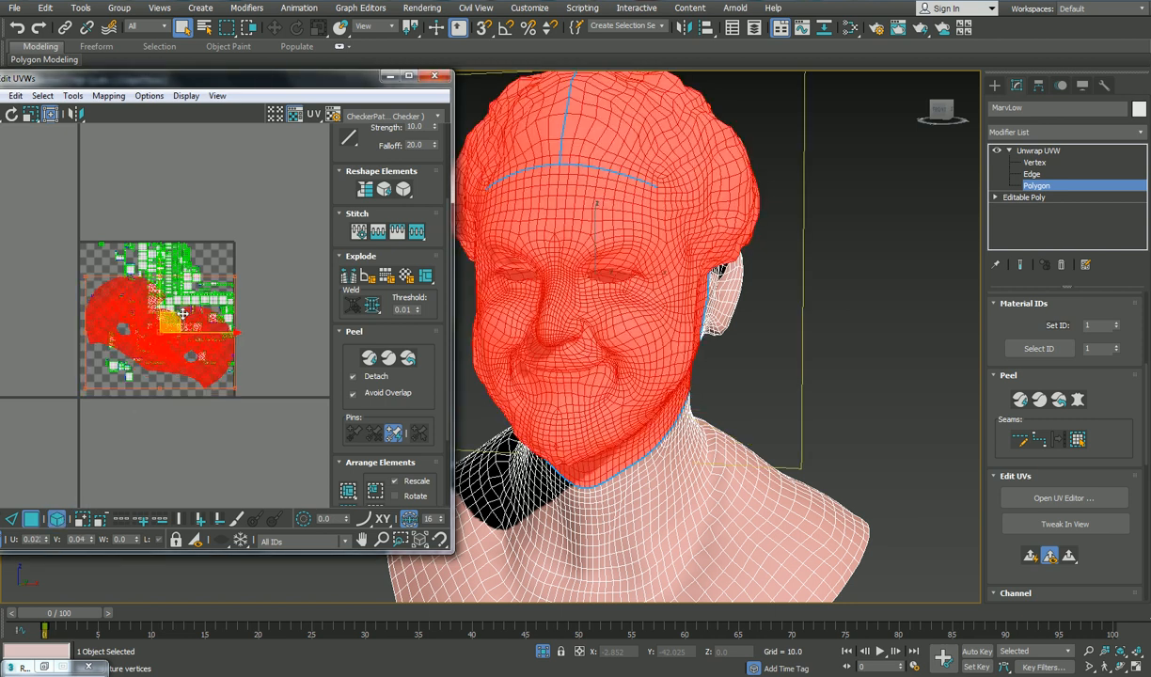
{"action": "left_click_drag", "start_coordinate": [169, 316], "coordinate": [210, 158]}
{"action": "scroll", "coordinate": [179, 171], "scroll_direction": "up", "scroll_amount": 5}
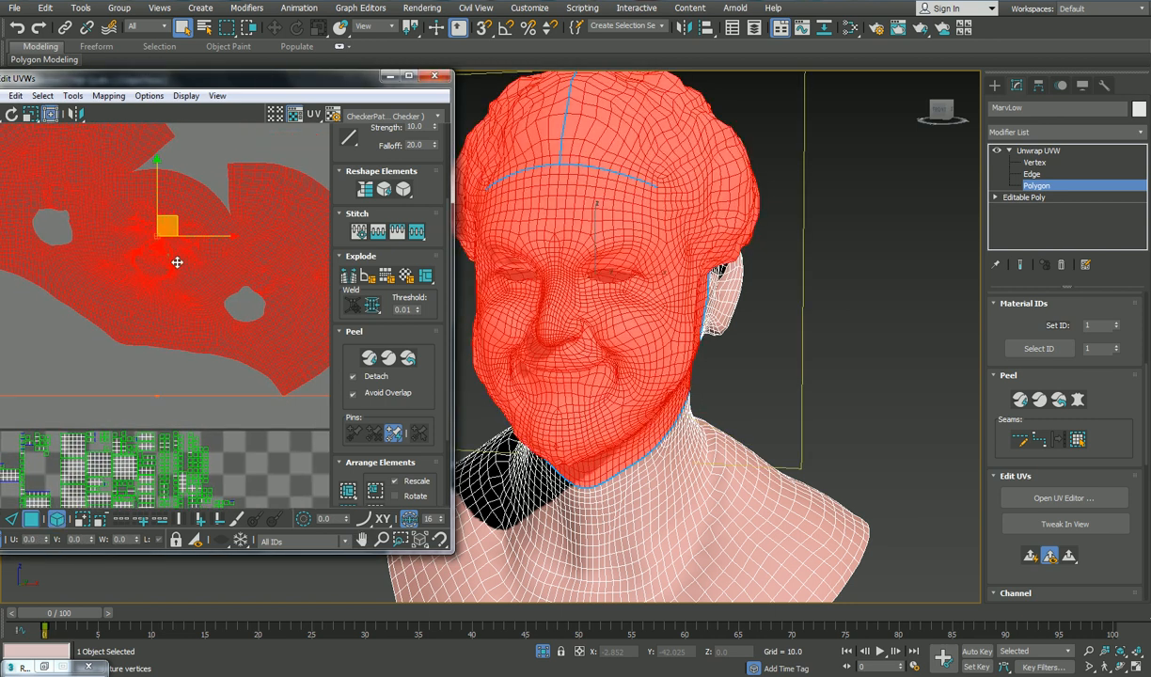
Step: Rotate the head's UV shell until the face sits upright and symmetrical
{"action": "key", "text": "e"}
{"action": "left_click_drag", "start_coordinate": [193, 268], "coordinate": [222, 228]}
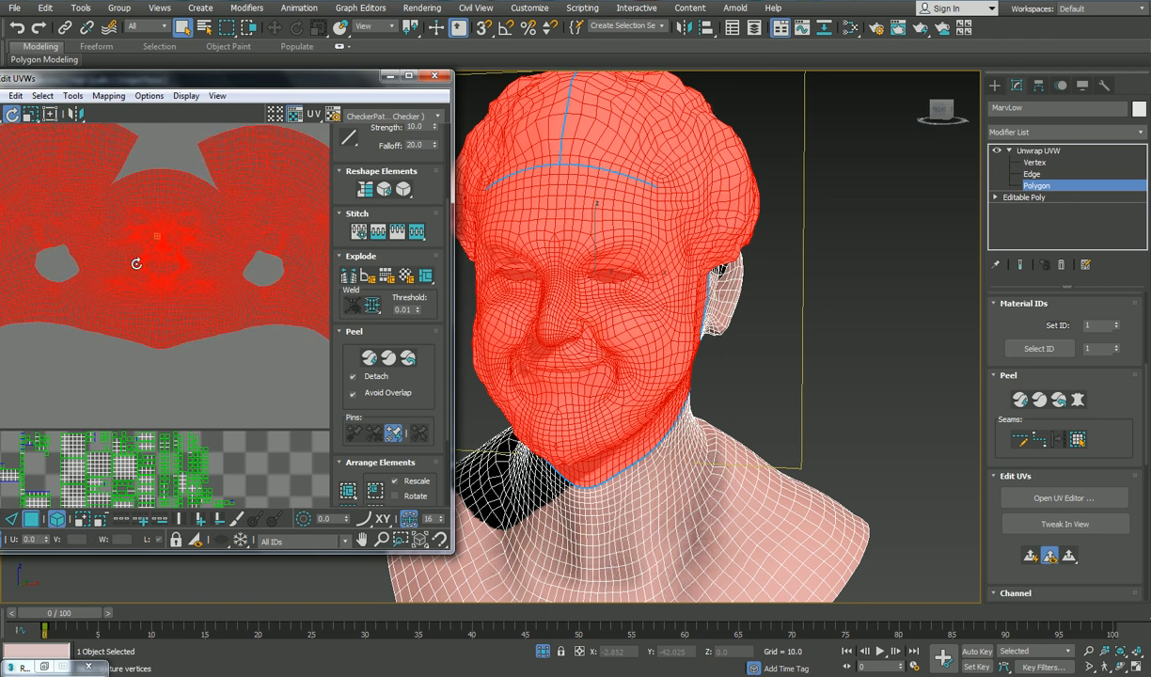
{"action": "scroll", "coordinate": [141, 256], "scroll_direction": "up", "scroll_amount": 3}
{"action": "scroll", "coordinate": [179, 238], "scroll_direction": "up", "scroll_amount": 2}
{"action": "middle_click_drag", "start_coordinate": [237, 211], "coordinate": [161, 345]}
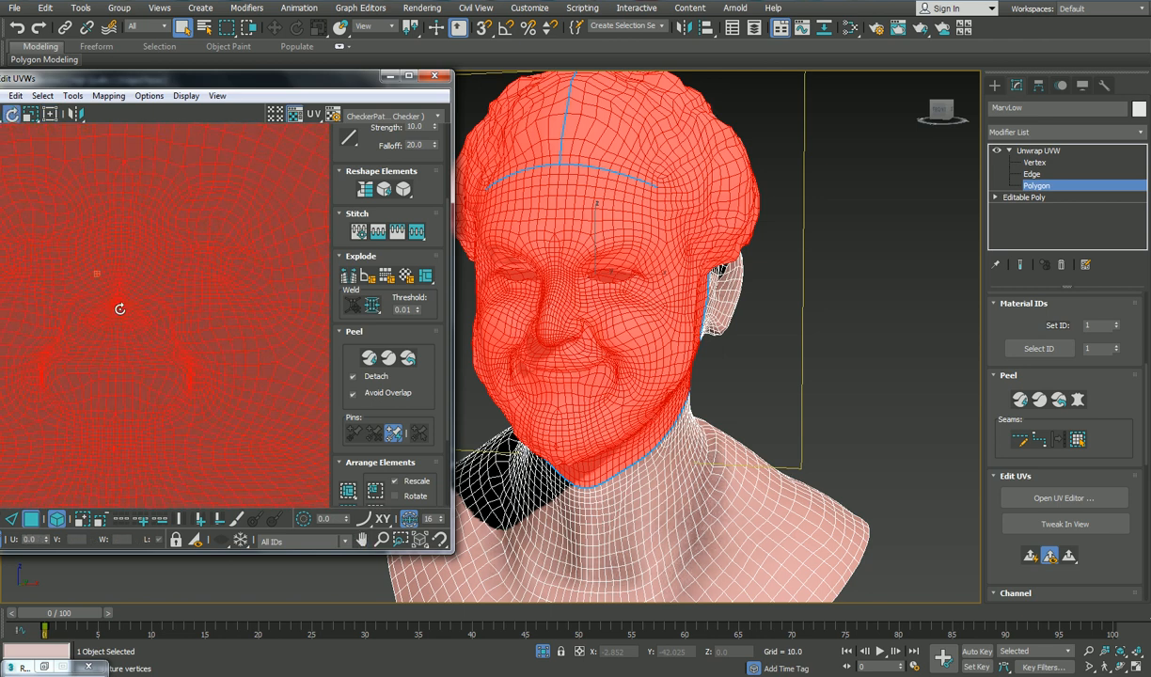
{"action": "scroll", "coordinate": [159, 320], "scroll_direction": "down", "scroll_amount": 5}
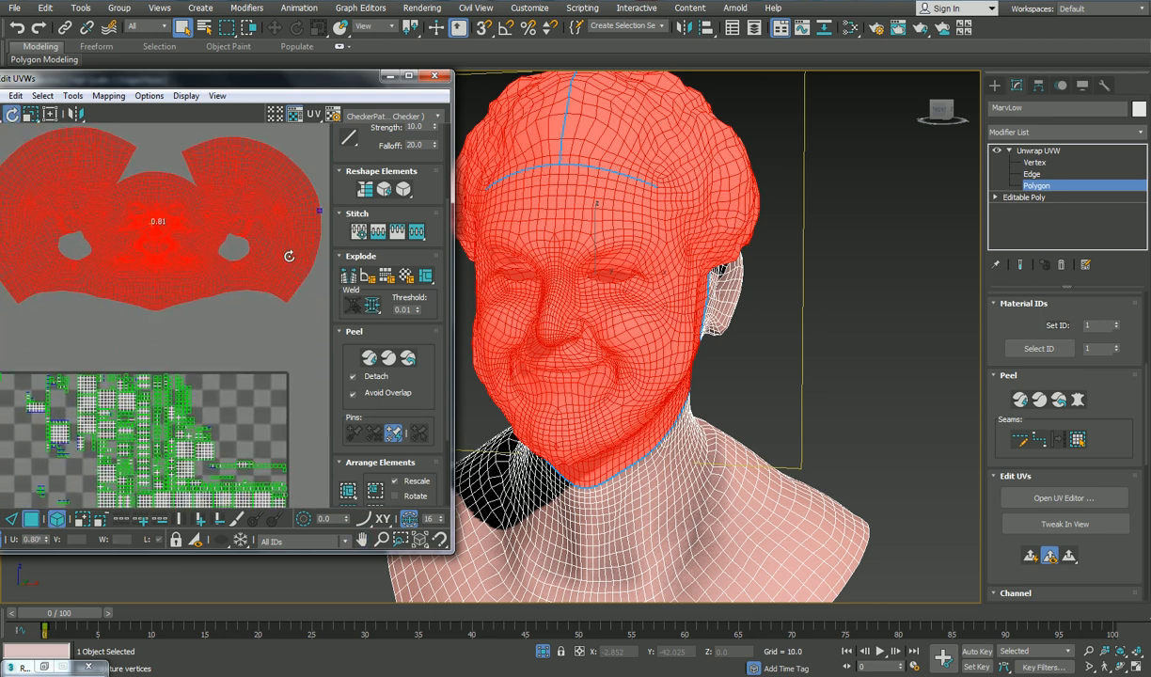
Step: Select a polygon on the bust's left ear and expand the selection to its seams
{"action": "middle_click_drag", "start_coordinate": [763, 395], "coordinate": [743, 354], "text": "alt"}
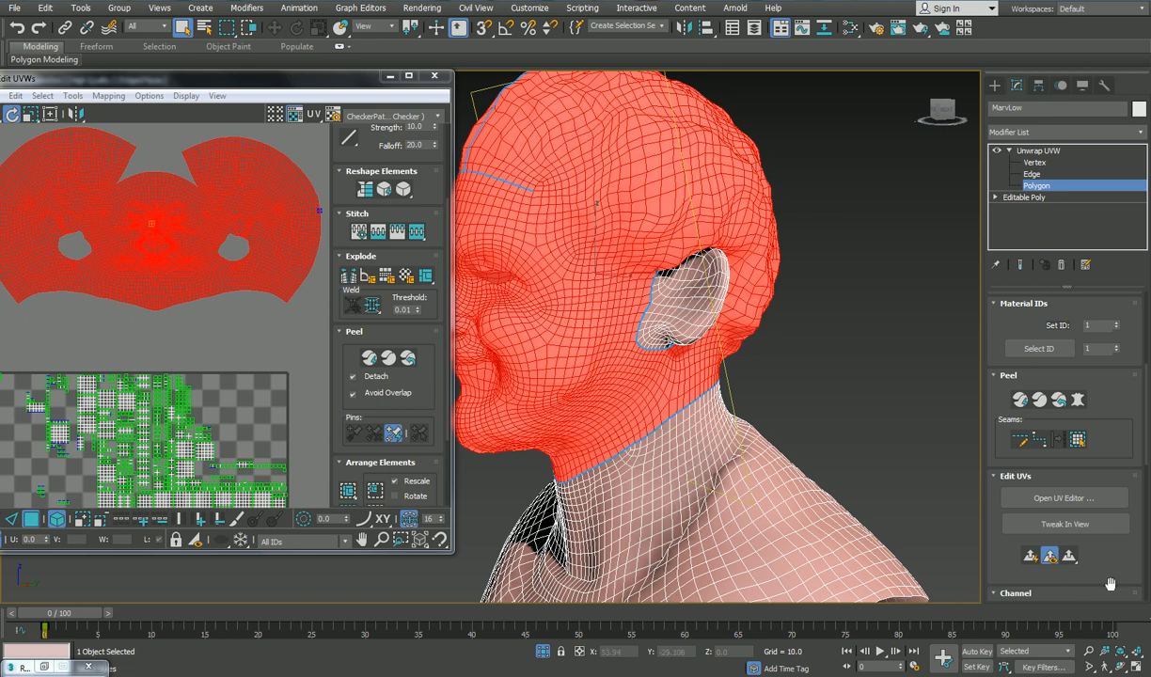
{"action": "left_click", "coordinate": [676, 311]}
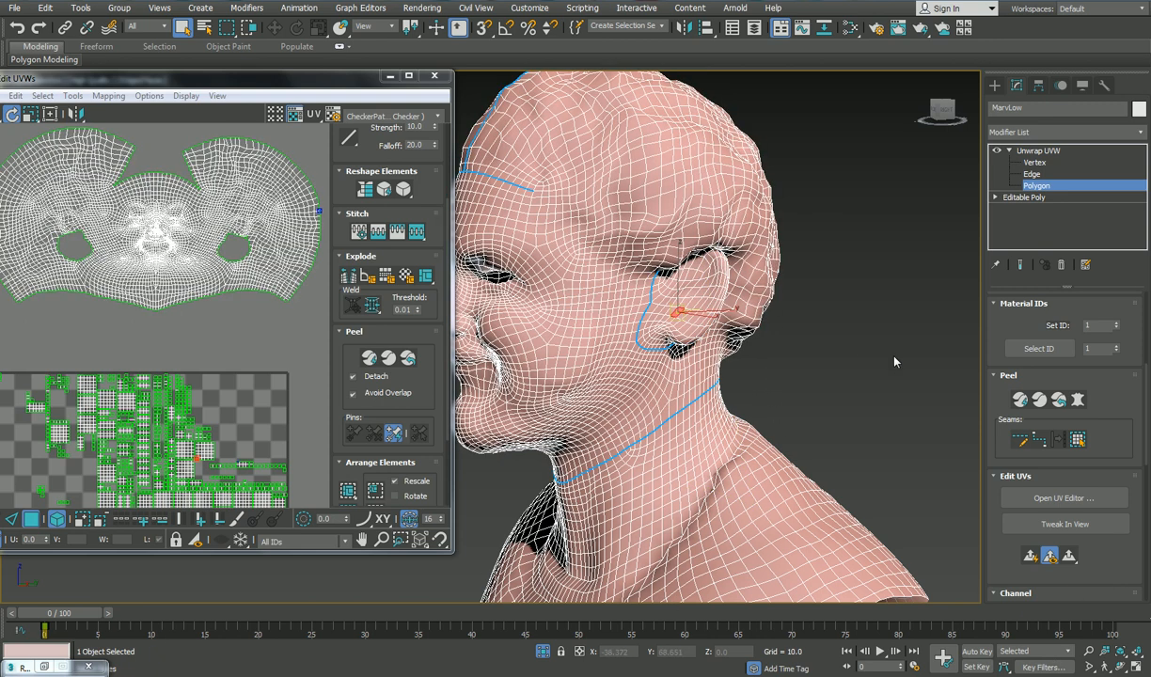
{"action": "left_click", "coordinate": [1084, 443]}
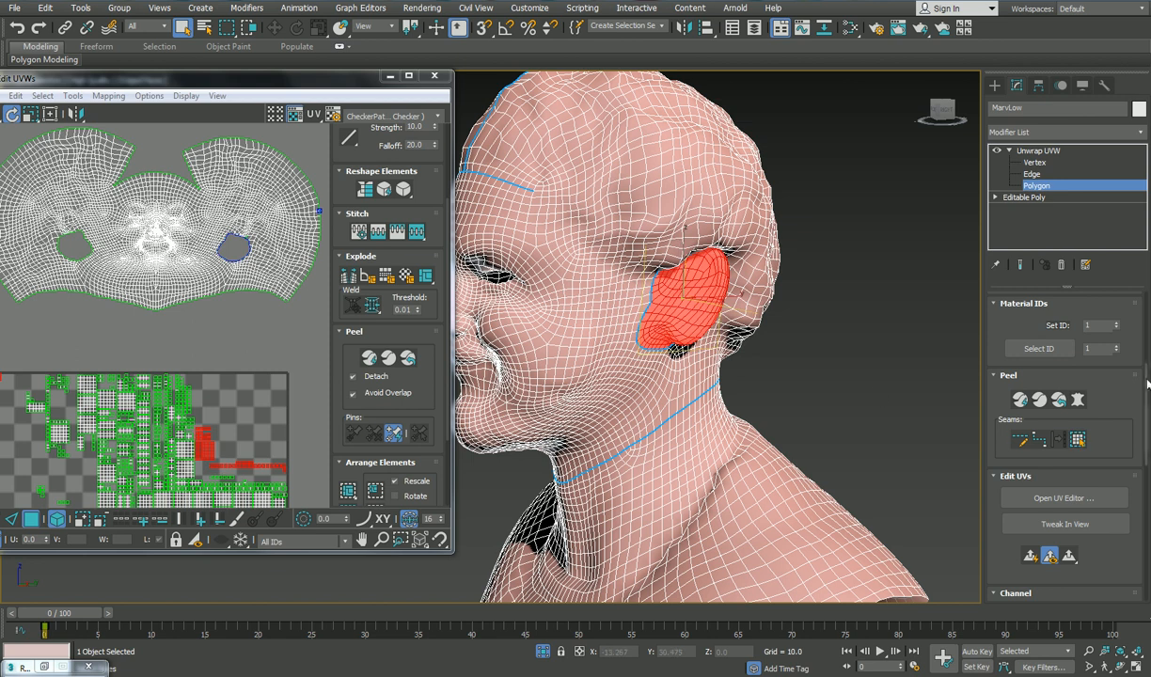
Step: Pelt map the selected ear polygons, commit the pelt and peel them into a flat UV shell
{"action": "left_click", "coordinate": [1078, 400]}
{"action": "left_click", "coordinate": [565, 157]}
{"action": "left_click", "coordinate": [616, 546]}
{"action": "left_click", "coordinate": [370, 358]}
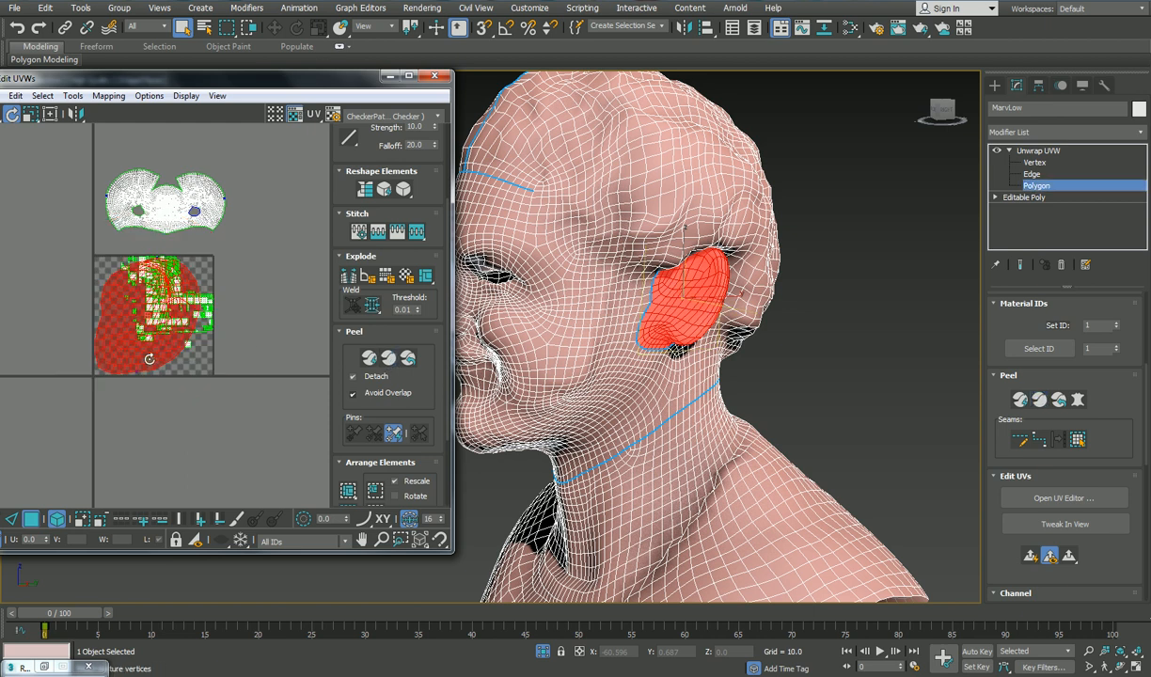
Step: Move the finished ear shell clear of the UV tile, beside the head shell, and expand the opposite ear's polygon selection to its seams
{"action": "key", "text": "w"}
{"action": "left_click_drag", "start_coordinate": [145, 360], "coordinate": [291, 267]}
{"action": "middle_click_drag", "start_coordinate": [642, 371], "coordinate": [709, 363], "text": "alt"}
{"action": "left_click", "coordinate": [1079, 441]}
Step: Pelt map the second ear, commit and peel it flat, and place its shell on the head shell's other side
{"action": "left_click", "coordinate": [1078, 400]}
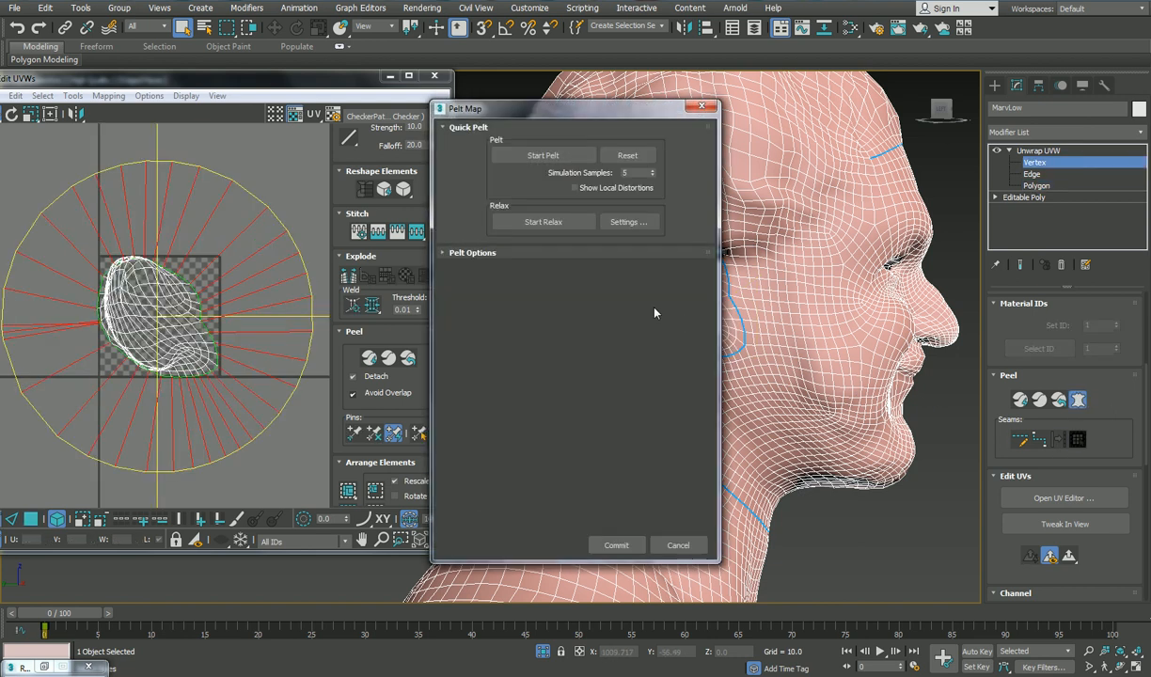
{"action": "left_click", "coordinate": [554, 157]}
{"action": "left_click", "coordinate": [616, 545]}
{"action": "left_click", "coordinate": [369, 360]}
{"action": "left_click_drag", "start_coordinate": [128, 333], "coordinate": [29, 225]}
Step: Select the neck and shoulder polygons up to the seams, pelt map them, commit the pelt and peel them into a flat shell
{"action": "left_click", "coordinate": [621, 483]}
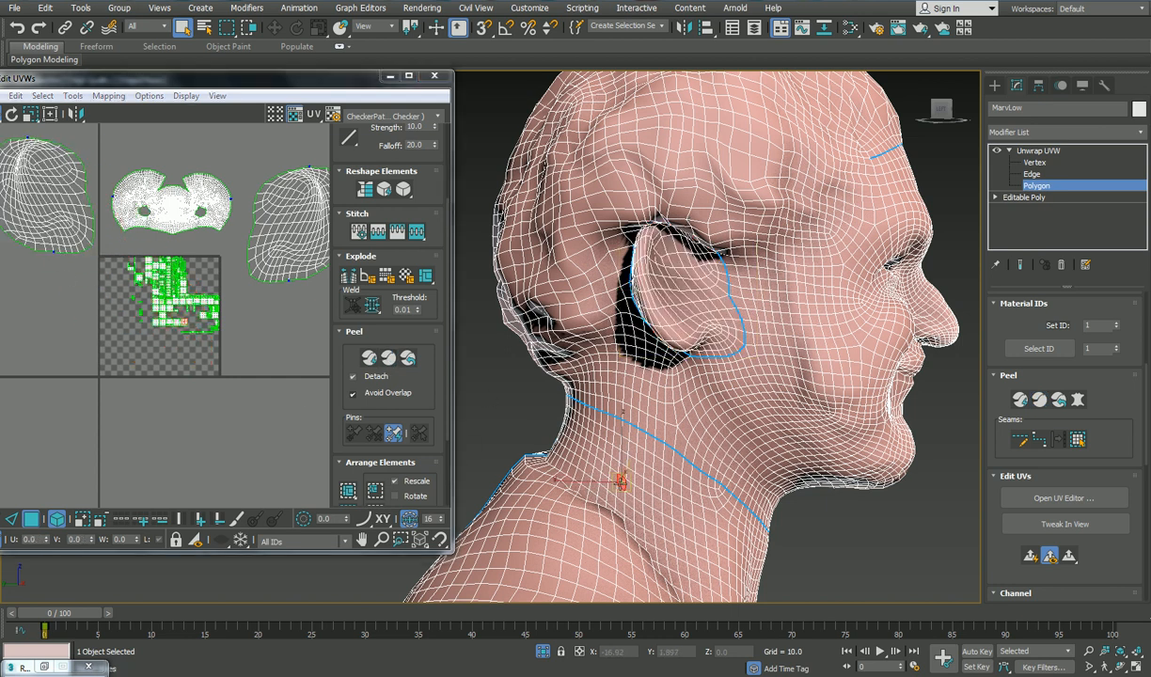
{"action": "left_click", "coordinate": [1078, 400]}
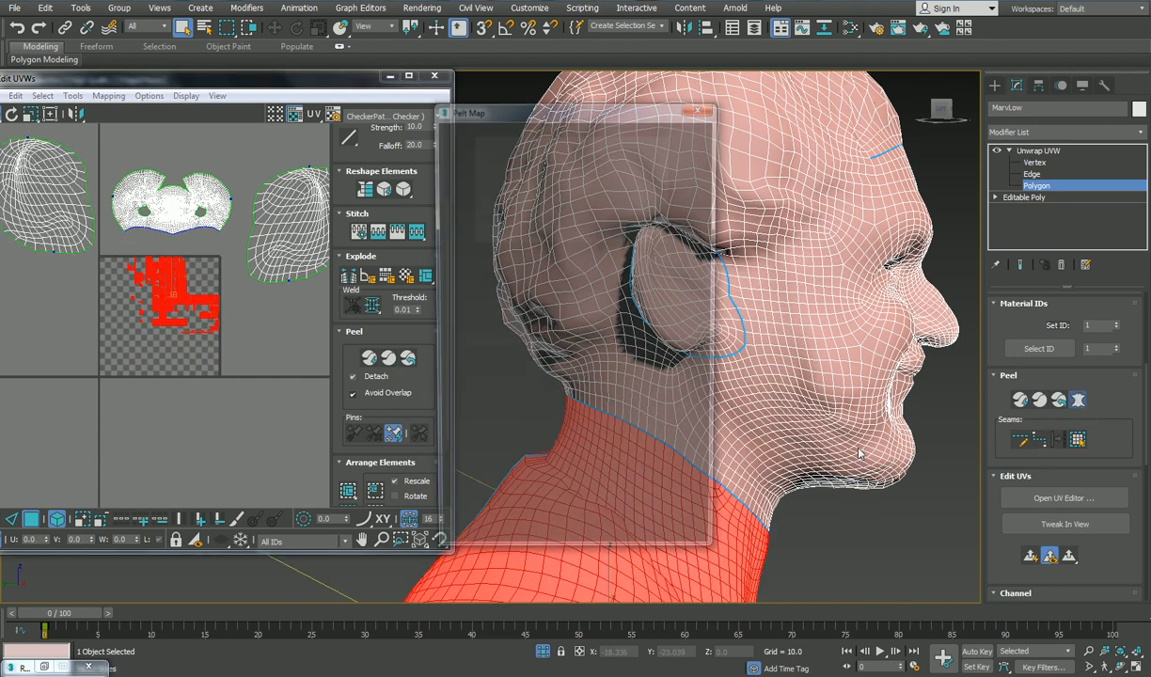
{"action": "left_click", "coordinate": [562, 156]}
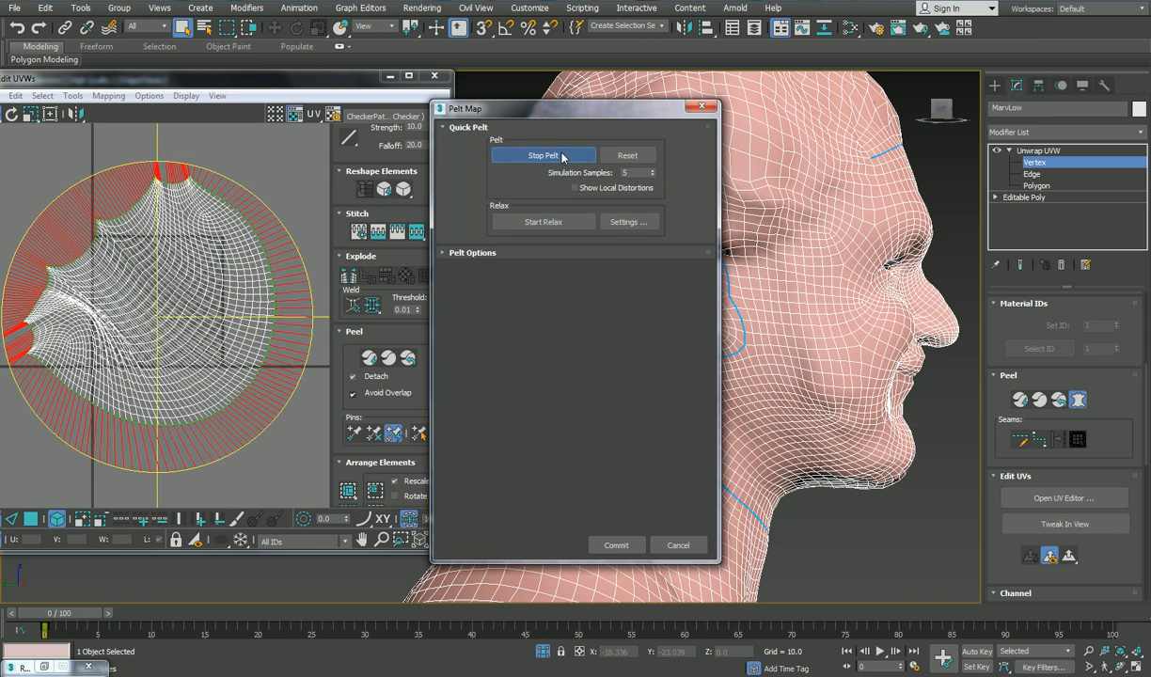
{"action": "left_click", "coordinate": [616, 544]}
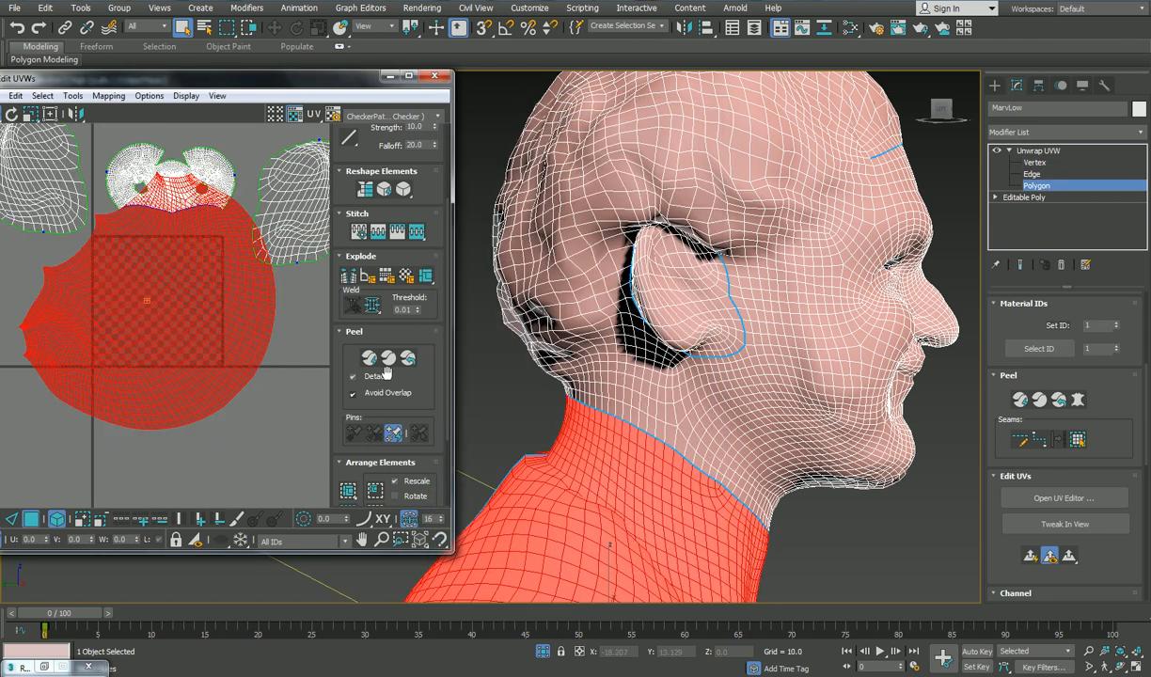
{"action": "left_click", "coordinate": [389, 360]}
{"action": "scroll", "coordinate": [270, 341], "scroll_direction": "down", "scroll_amount": 5}
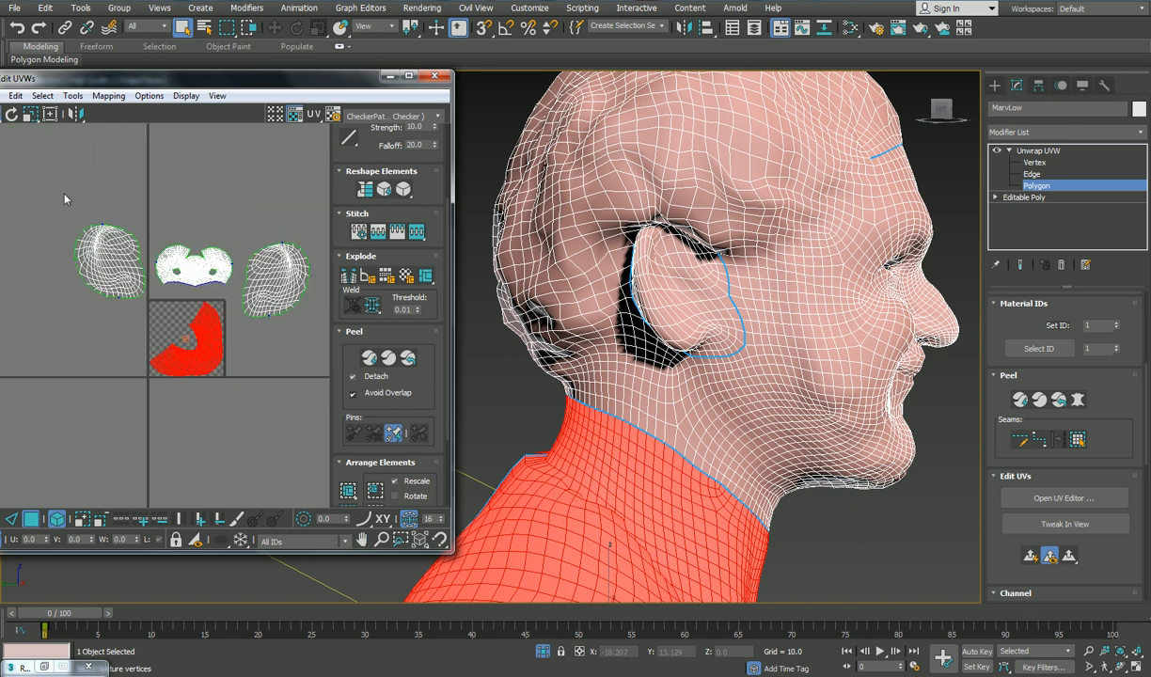
Step: Preview the UVs on the bust with the Texture Checker map and return to CheckerPattern
{"action": "left_click", "coordinate": [52, 197]}
{"action": "key", "text": "ctrl+a"}
{"action": "left_click", "coordinate": [271, 399]}
{"action": "left_click", "coordinate": [395, 117]}
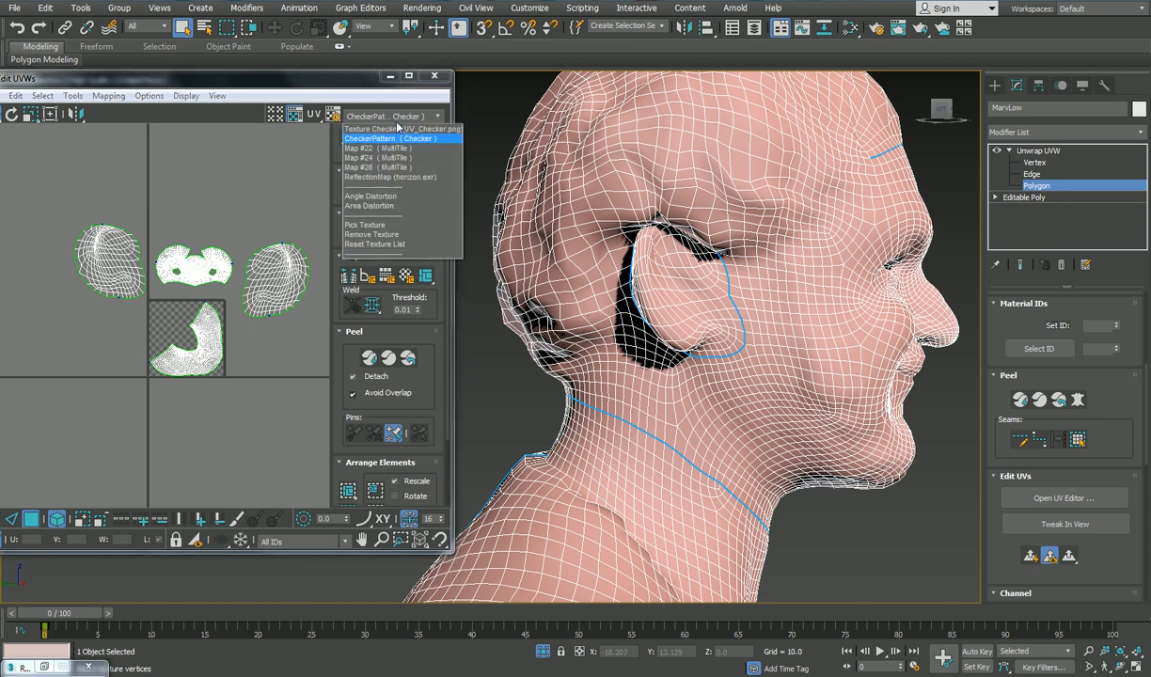
{"action": "left_click", "coordinate": [395, 128]}
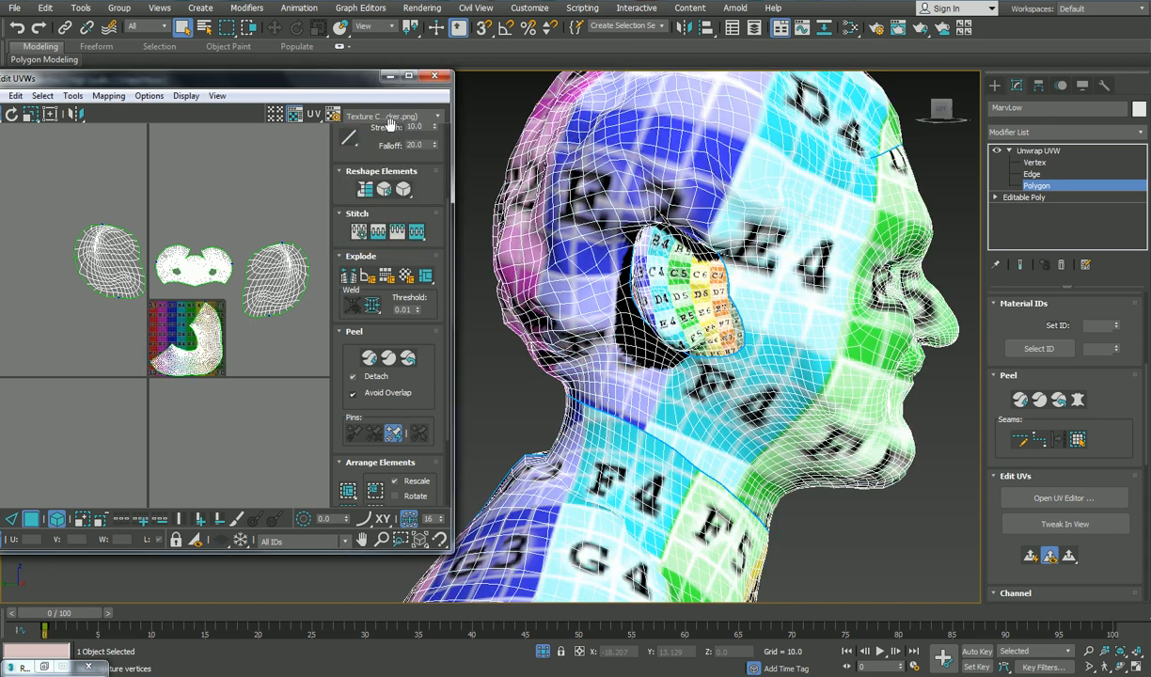
{"action": "left_click", "coordinate": [393, 114]}
{"action": "left_click", "coordinate": [381, 135]}
Step: Rescale all of the bust's UV shells to a matching relative size
{"action": "middle_click_drag", "start_coordinate": [602, 389], "coordinate": [656, 278], "text": "alt"}
{"action": "scroll", "coordinate": [712, 389], "scroll_direction": "down", "scroll_amount": 4}
{"action": "middle_click_drag", "start_coordinate": [655, 278], "coordinate": [805, 278], "text": "alt"}
{"action": "scroll", "coordinate": [748, 269], "scroll_direction": "up", "scroll_amount": 3}
{"action": "scroll", "coordinate": [747, 269], "scroll_direction": "down", "scroll_amount": 2}
{"action": "left_click_drag", "start_coordinate": [330, 428], "coordinate": [414, 342]}
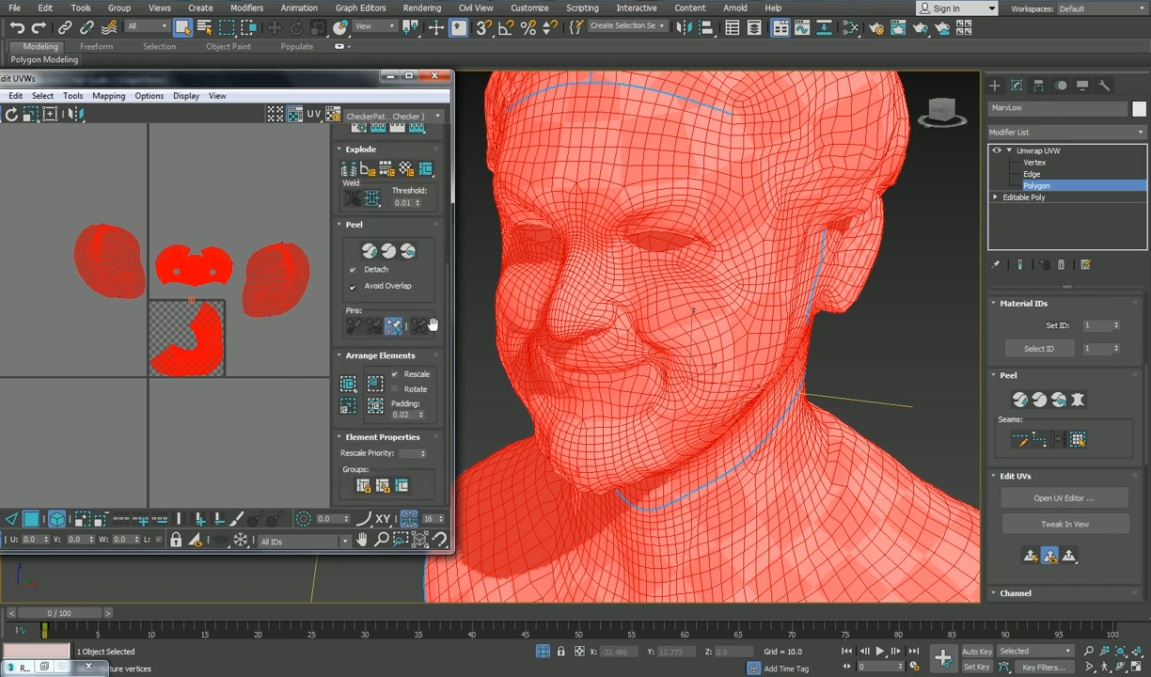
{"action": "left_click", "coordinate": [348, 406]}
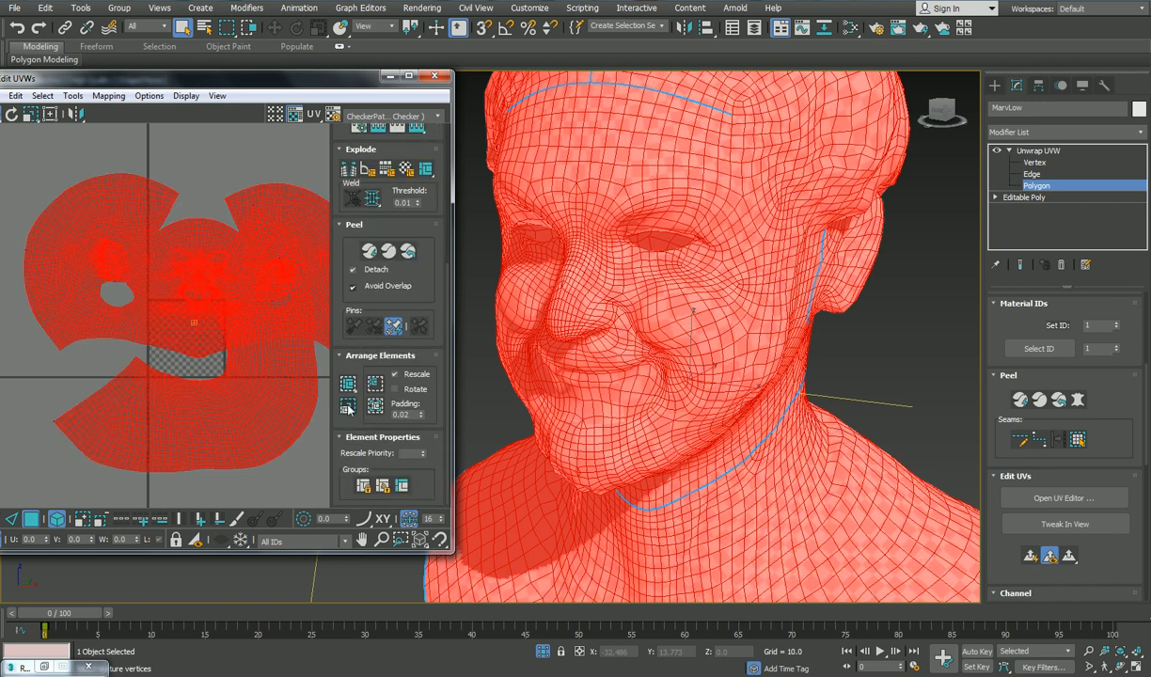
Step: Pack all UV shells into the tile using Pack Custom with Rescale on and 0.02 padding, and maximize the UV editor
{"action": "mouse_move", "coordinate": [700, 354]}
{"action": "middle_mouse_down", "text": "alt"}
{"action": "mouse_move", "coordinate": [677, 358]}
{"action": "mouse_move", "coordinate": [763, 383]}
{"action": "mouse_move", "coordinate": [751, 376]}
{"action": "mouse_move", "coordinate": [734, 404]}
{"action": "mouse_move", "coordinate": [737, 444]}
{"action": "mouse_move", "coordinate": [927, 442]}
{"action": "middle_mouse_up", "text": "alt"}
{"action": "key", "text": "F2"}
{"action": "middle_click_drag", "start_coordinate": [234, 370], "coordinate": [217, 363]}
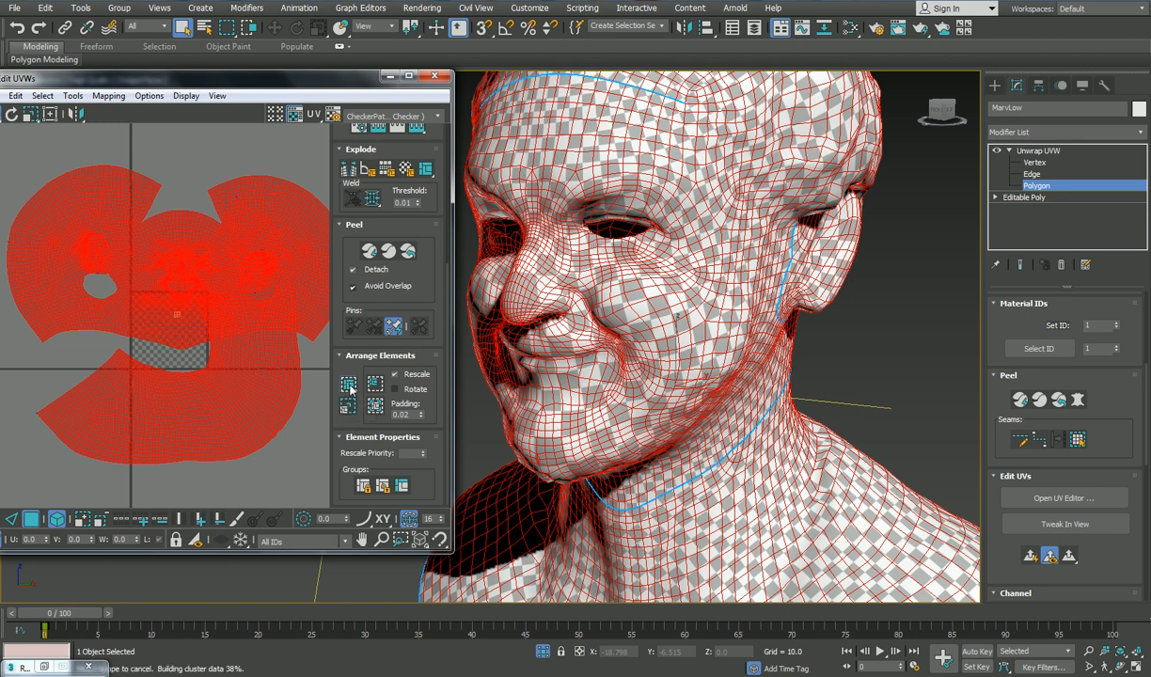
{"action": "left_click", "coordinate": [348, 385]}
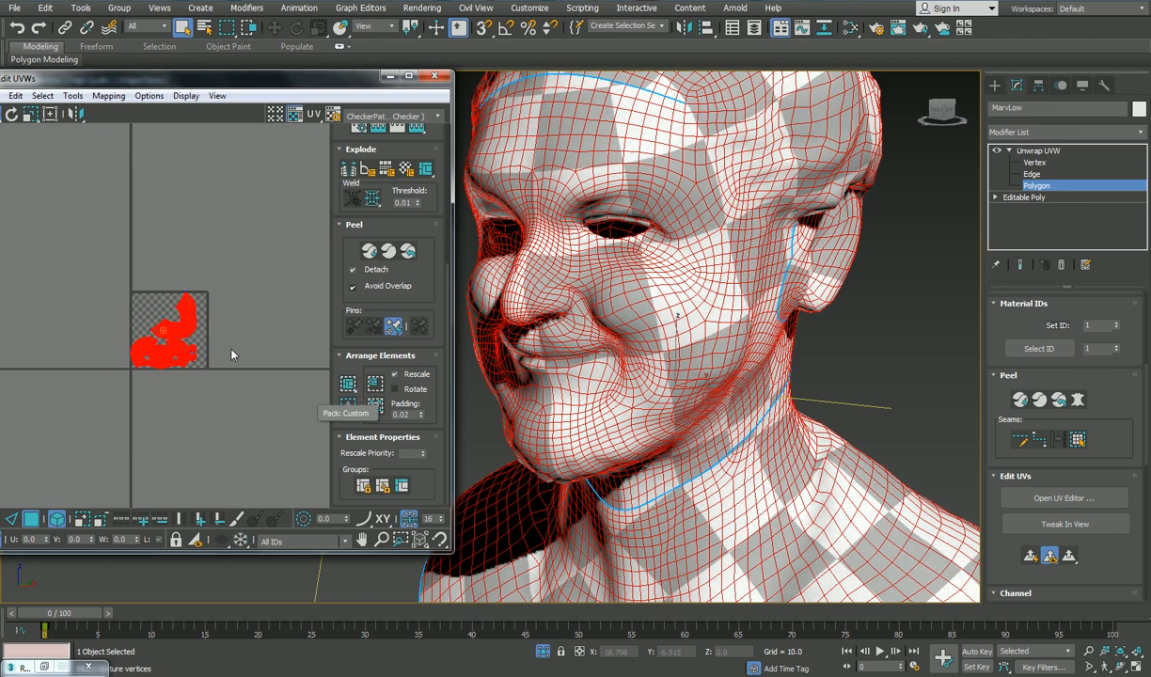
{"action": "scroll", "coordinate": [207, 337], "scroll_direction": "up", "scroll_amount": 6}
{"action": "middle_click_drag", "start_coordinate": [248, 367], "coordinate": [168, 284]}
{"action": "scroll", "coordinate": [167, 284], "scroll_direction": "down", "scroll_amount": 3}
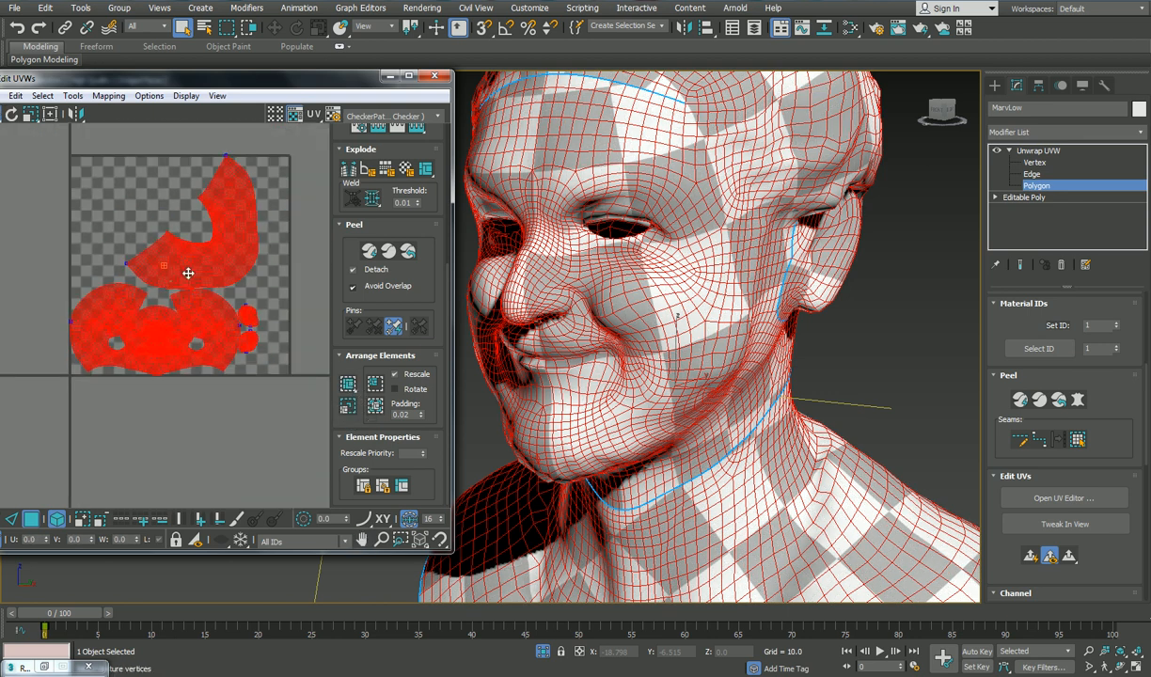
{"action": "double_click", "coordinate": [296, 81]}
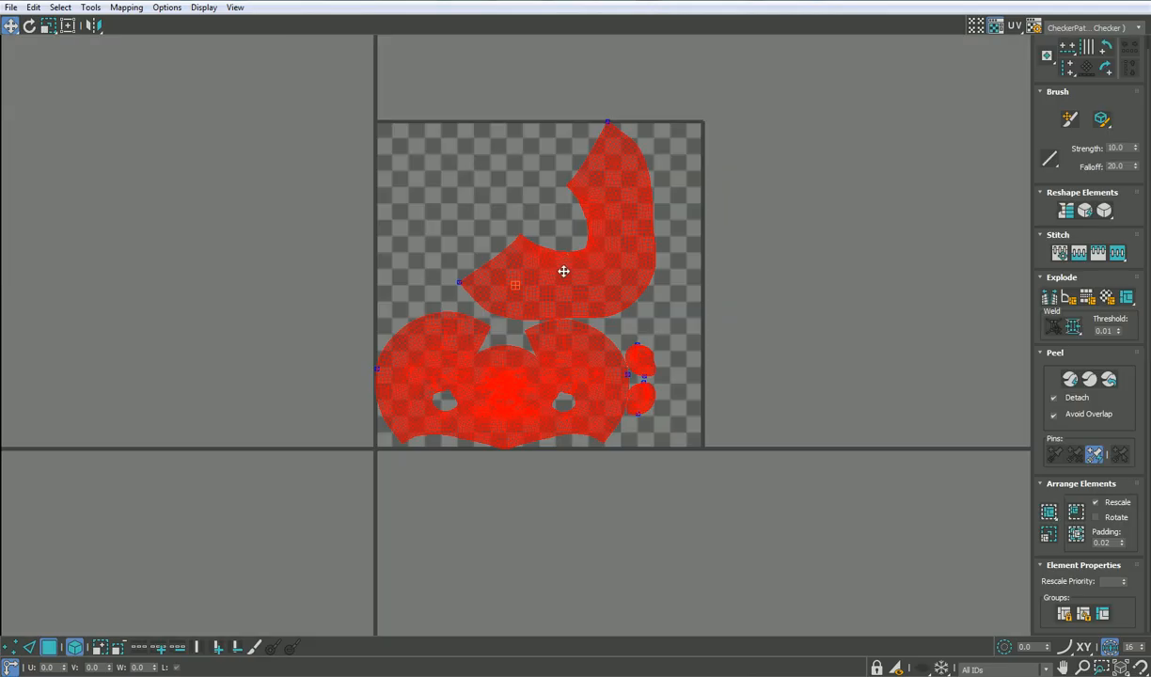
{"action": "left_click", "coordinate": [769, 257]}
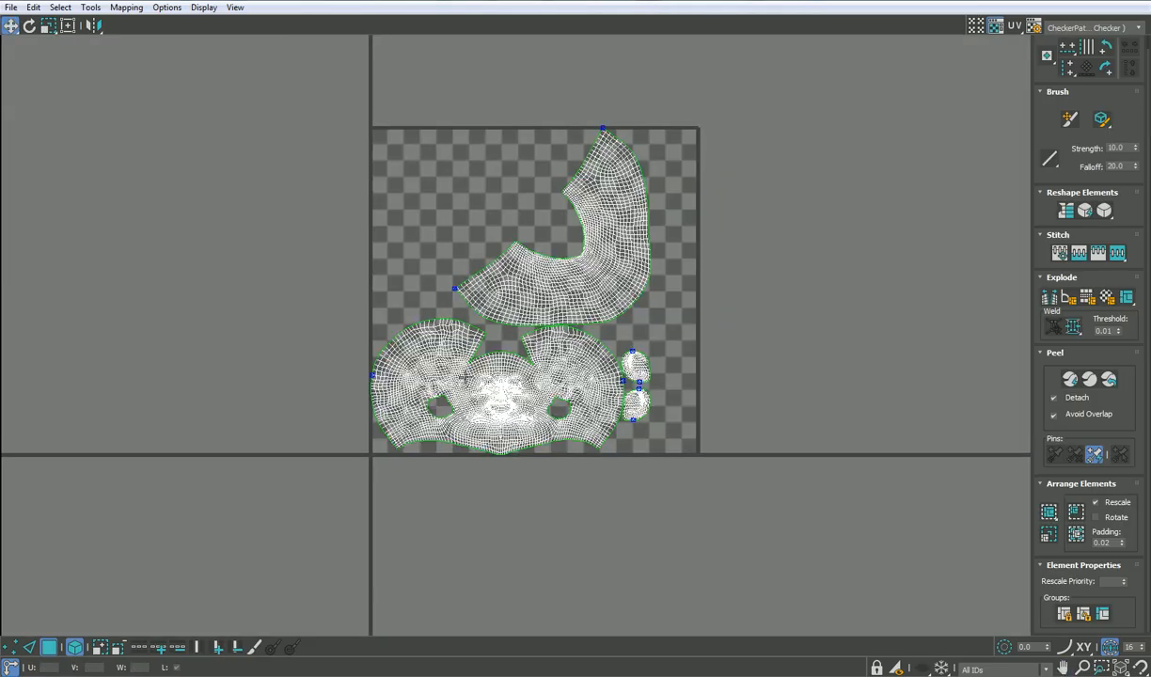
Step: Select the head shell, enlarge it and move it out beside the UV tile
{"action": "left_click", "coordinate": [506, 427]}
{"action": "key", "text": "r"}
{"action": "left_click_drag", "start_coordinate": [515, 398], "coordinate": [609, 373]}
{"action": "key", "text": "e"}
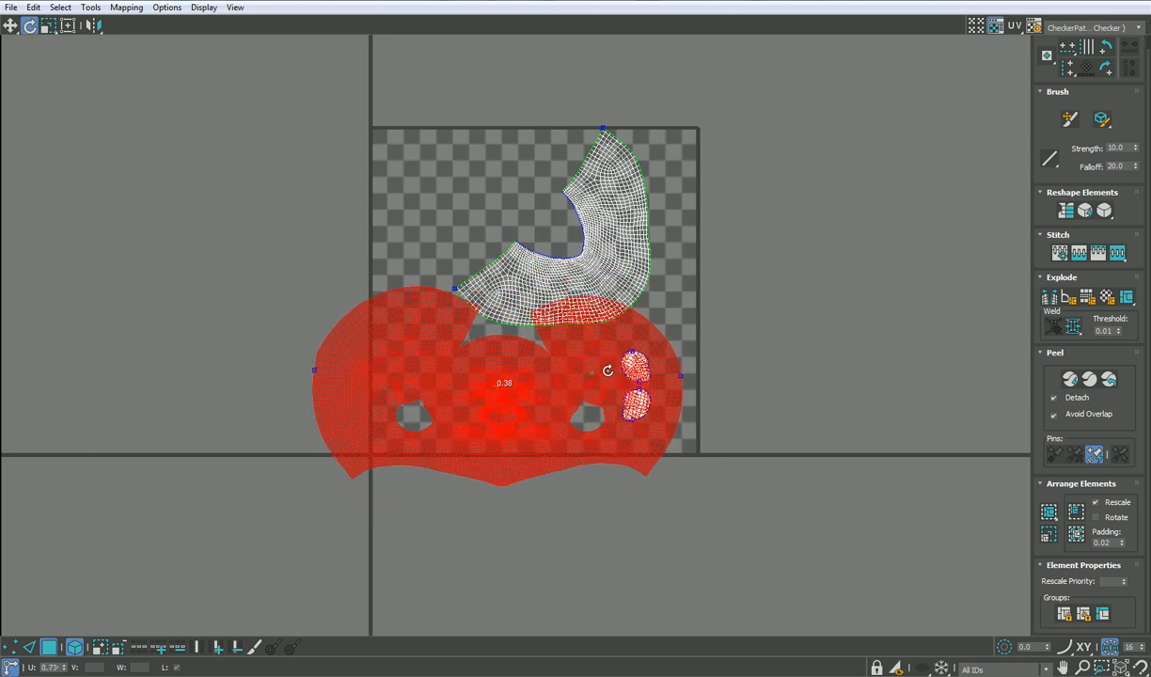
{"action": "key", "text": "w"}
{"action": "left_click_drag", "start_coordinate": [541, 400], "coordinate": [905, 261]}
{"action": "middle_click_drag", "start_coordinate": [796, 392], "coordinate": [496, 393]}
{"action": "left_click_drag", "start_coordinate": [545, 289], "coordinate": [569, 307]}
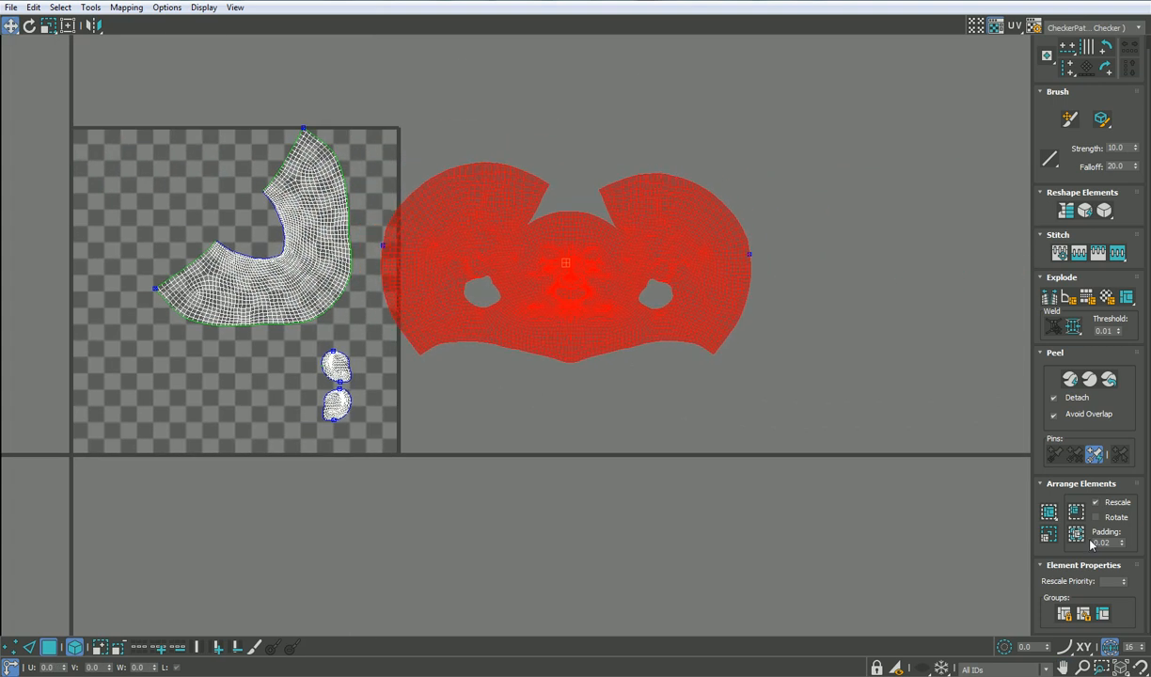
Step: Start Peel mode on the head shell and switch to vertex selection
{"action": "left_click", "coordinate": [1091, 380]}
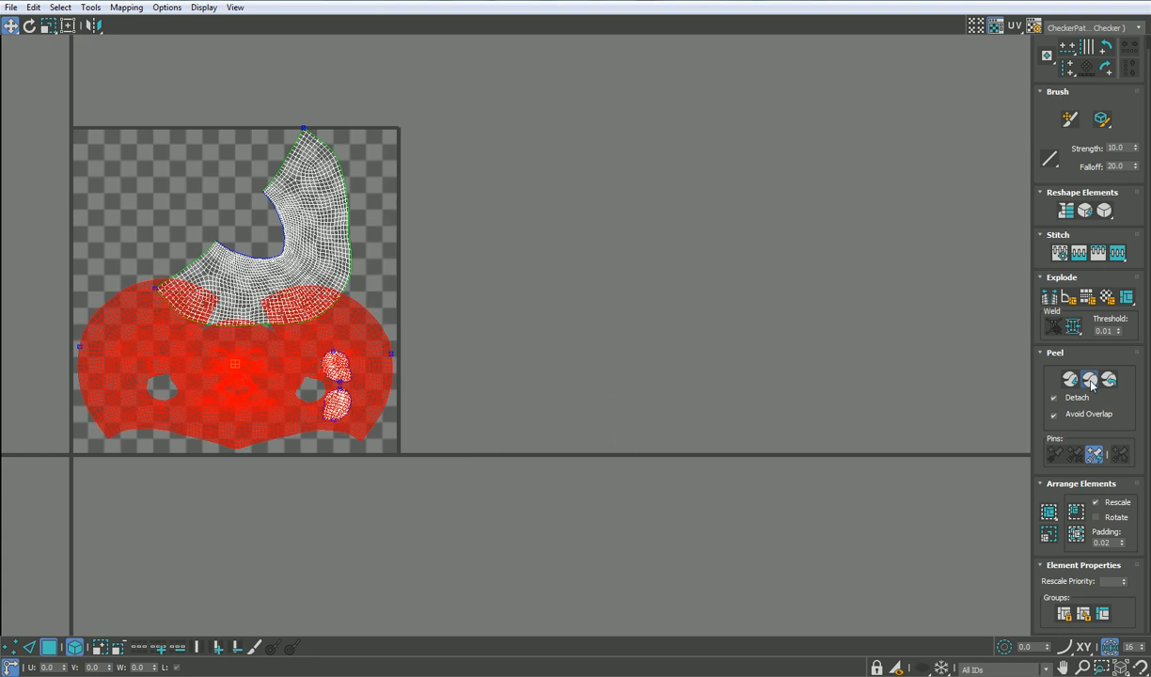
{"action": "middle_click_drag", "start_coordinate": [303, 483], "coordinate": [395, 490]}
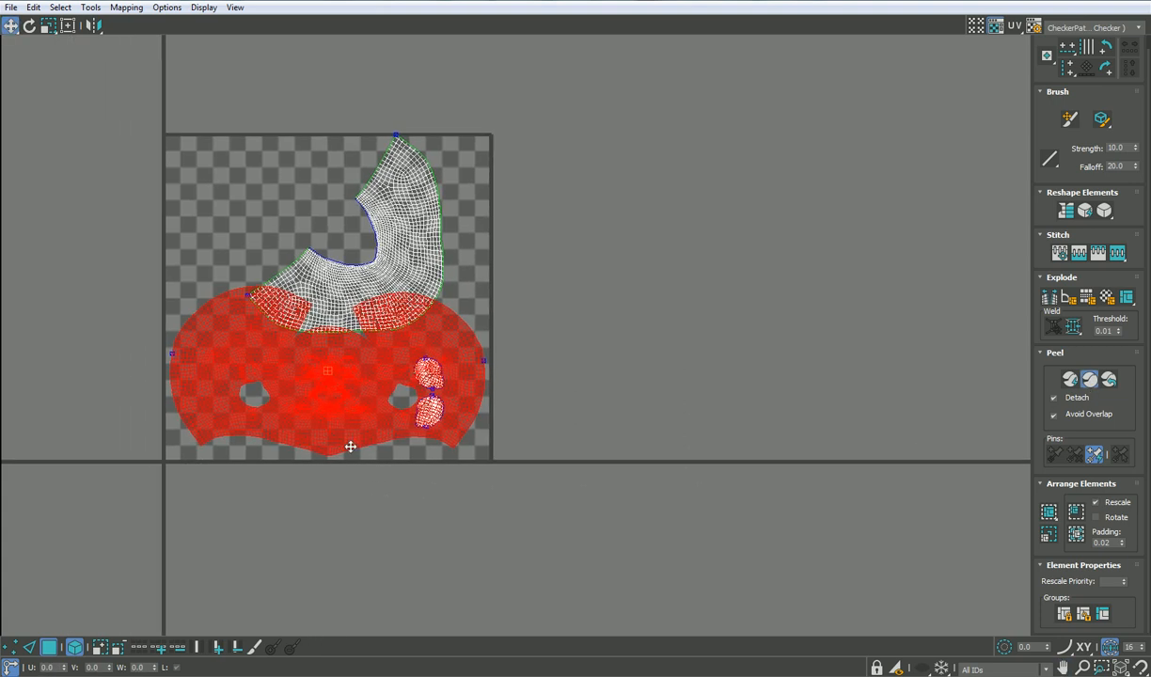
{"action": "scroll", "coordinate": [329, 396], "scroll_direction": "up", "scroll_amount": 3}
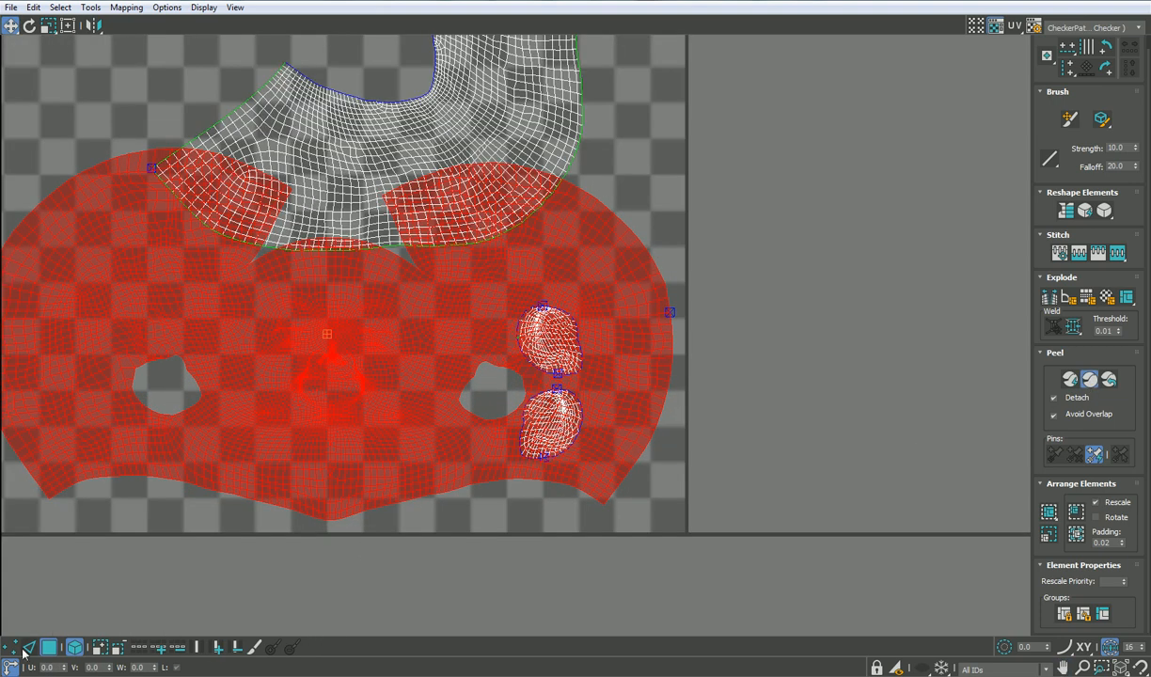
{"action": "left_click", "coordinate": [32, 649]}
{"action": "middle_click_drag", "start_coordinate": [468, 378], "coordinate": [555, 419]}
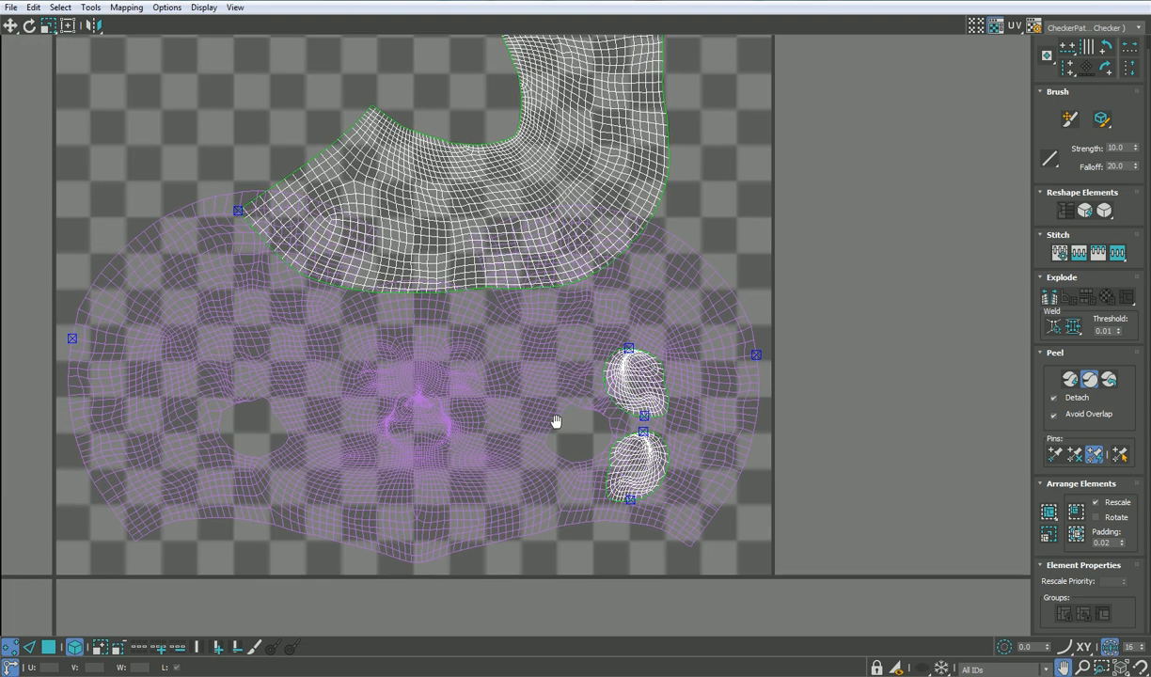
{"action": "left_click", "coordinate": [71, 339]}
{"action": "left_click_drag", "start_coordinate": [91, 345], "coordinate": [93, 344]}
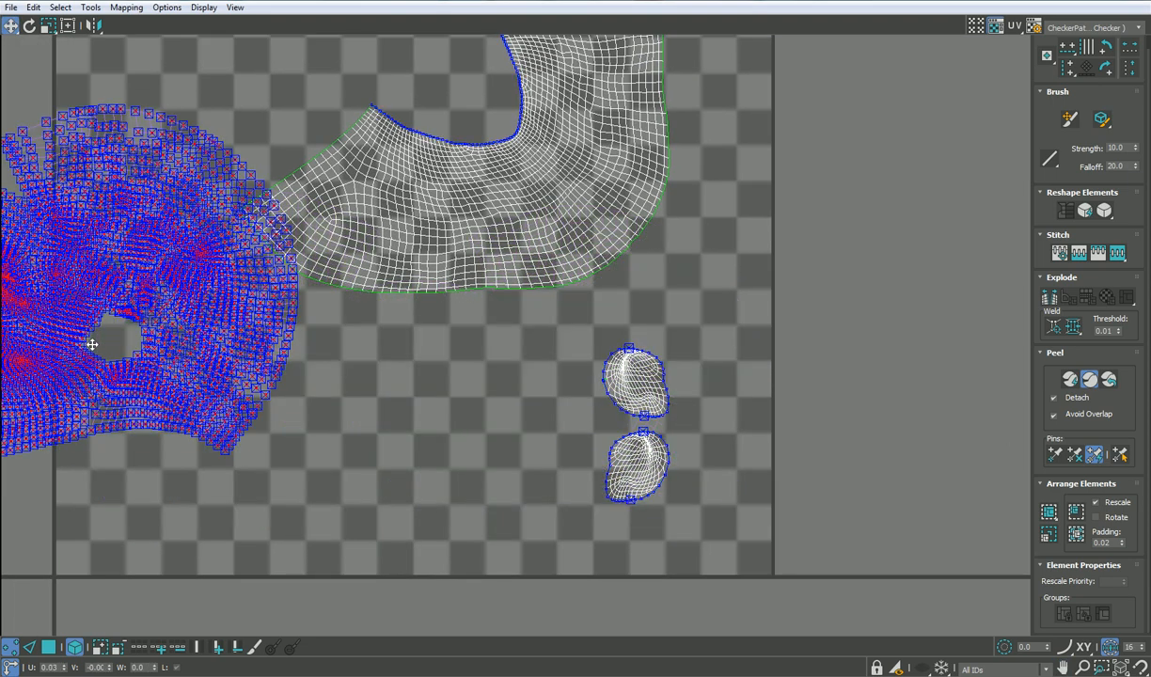
{"action": "key", "text": "ctrl+z"}
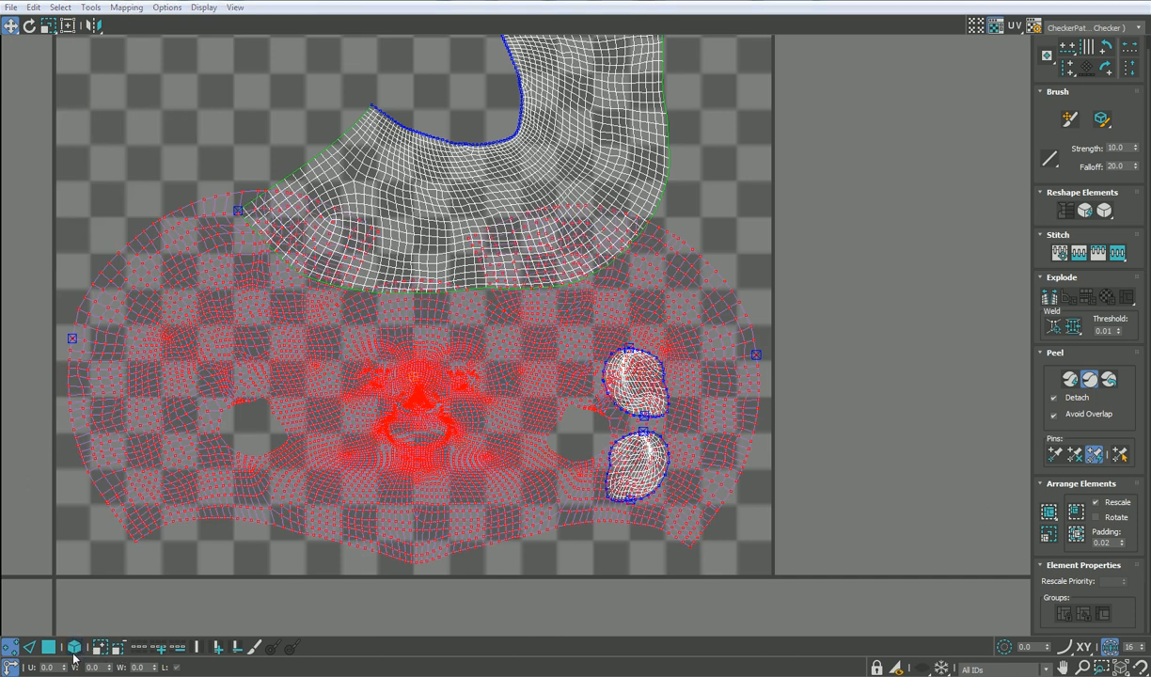
Step: Turn off element selection, pull the head shell's left edge pin outward and down, and pull a vertex on each cheek away from the nose
{"action": "left_click", "coordinate": [38, 431]}
{"action": "left_click", "coordinate": [72, 340]}
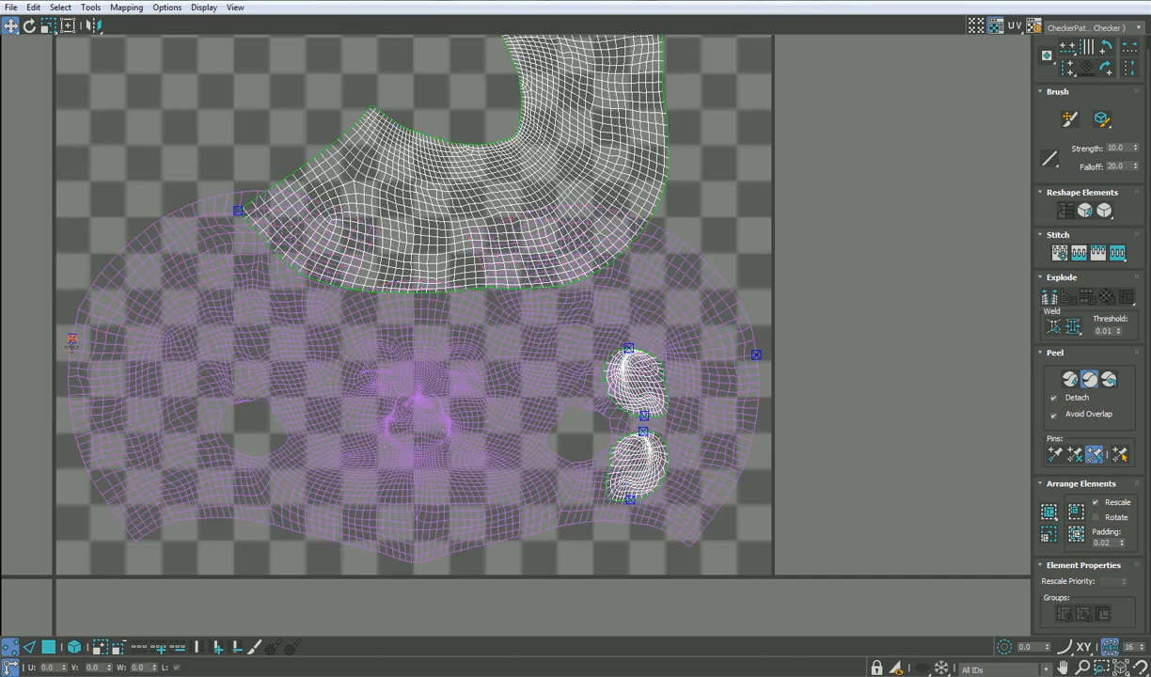
{"action": "left_click_drag", "start_coordinate": [73, 339], "coordinate": [36, 374]}
{"action": "left_click_drag", "start_coordinate": [310, 405], "coordinate": [225, 402]}
{"action": "left_click_drag", "start_coordinate": [419, 398], "coordinate": [503, 401]}
{"action": "middle_click_drag", "start_coordinate": [503, 400], "coordinate": [677, 284]}
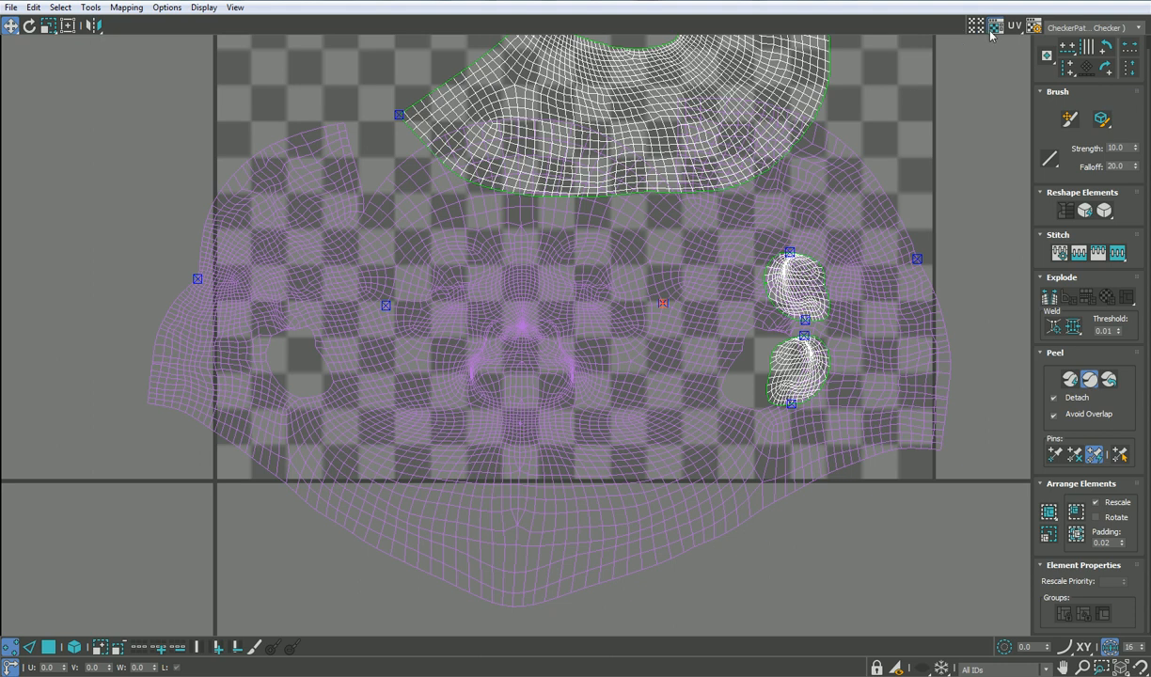
Step: Hide the checker background, pull the head shell's left edge pin farther outward and end Peel mode
{"action": "left_click", "coordinate": [995, 28]}
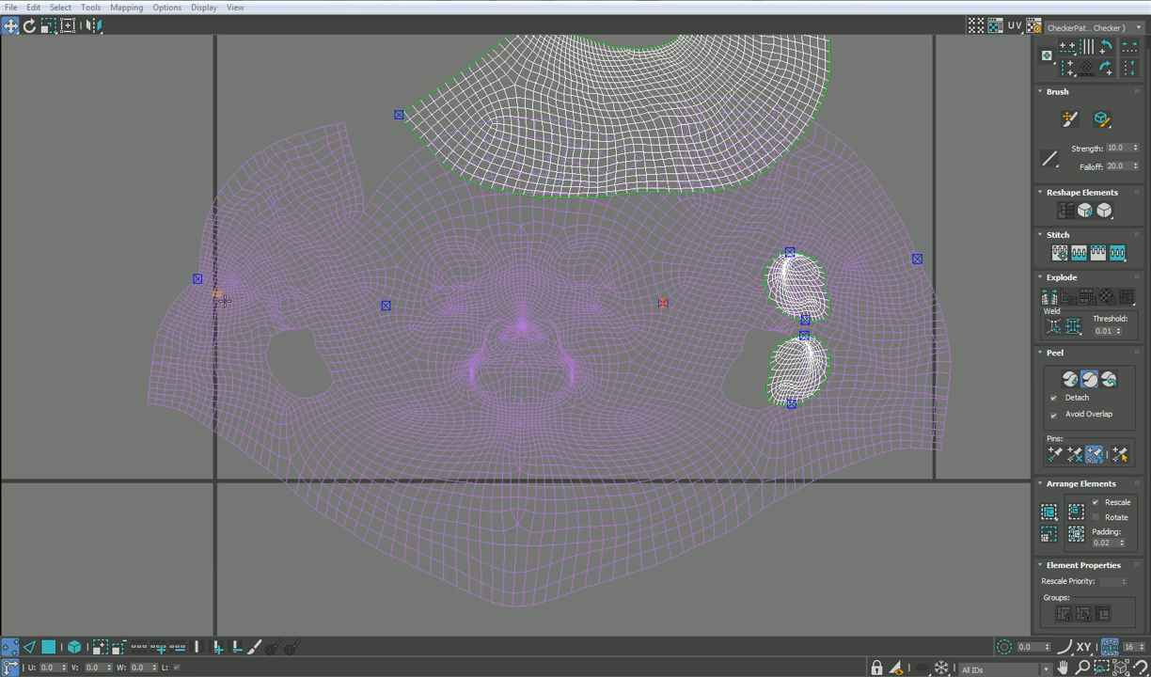
{"action": "left_click", "coordinate": [198, 279]}
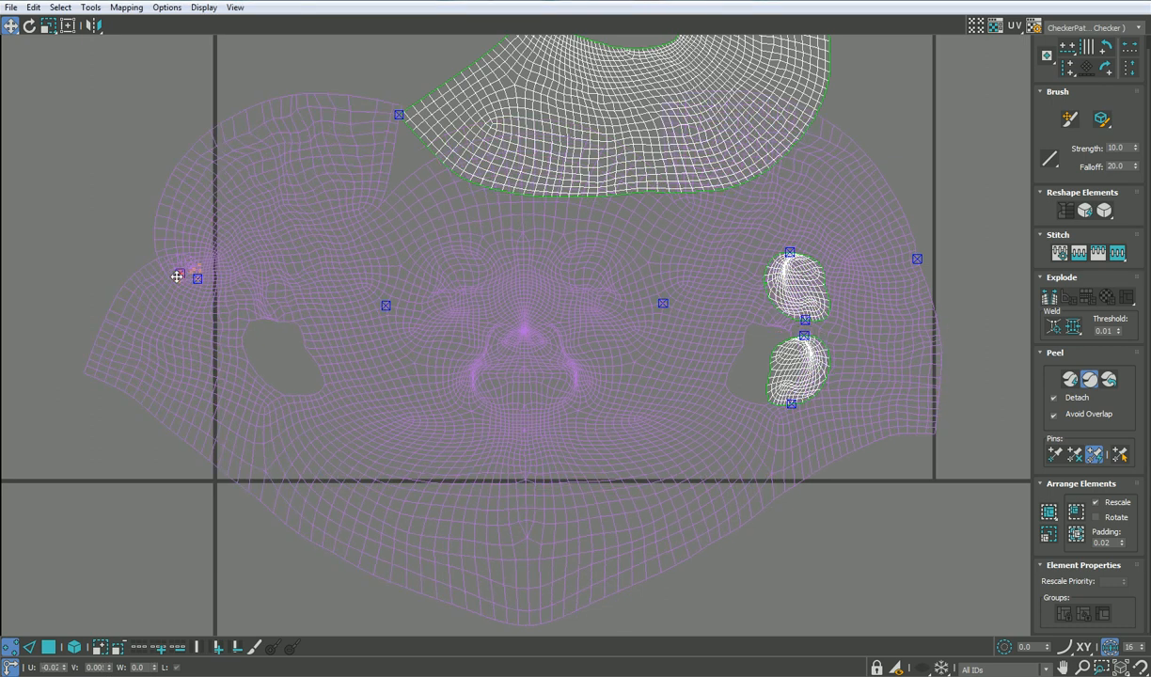
{"action": "scroll", "coordinate": [195, 280], "scroll_direction": "up", "scroll_amount": 5}
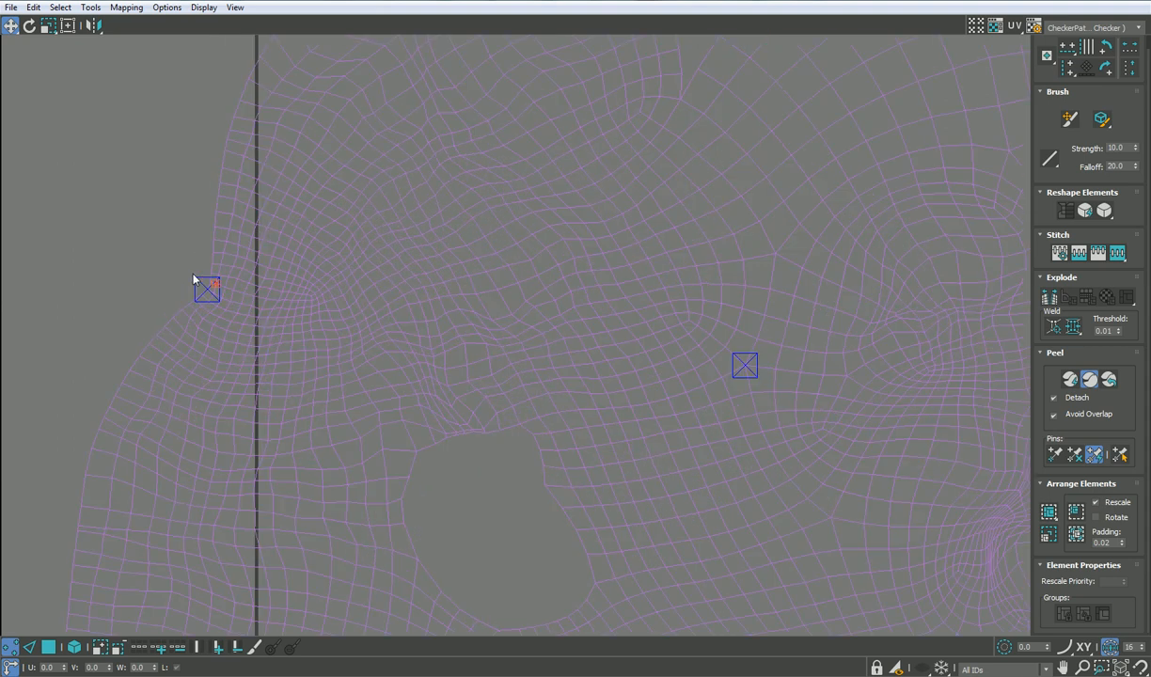
{"action": "left_click_drag", "start_coordinate": [225, 307], "coordinate": [52, 225]}
{"action": "scroll", "coordinate": [536, 381], "scroll_direction": "down", "scroll_amount": 4}
{"action": "scroll", "coordinate": [535, 381], "scroll_direction": "down", "scroll_amount": 3}
{"action": "middle_click_drag", "start_coordinate": [627, 432], "coordinate": [415, 417]}
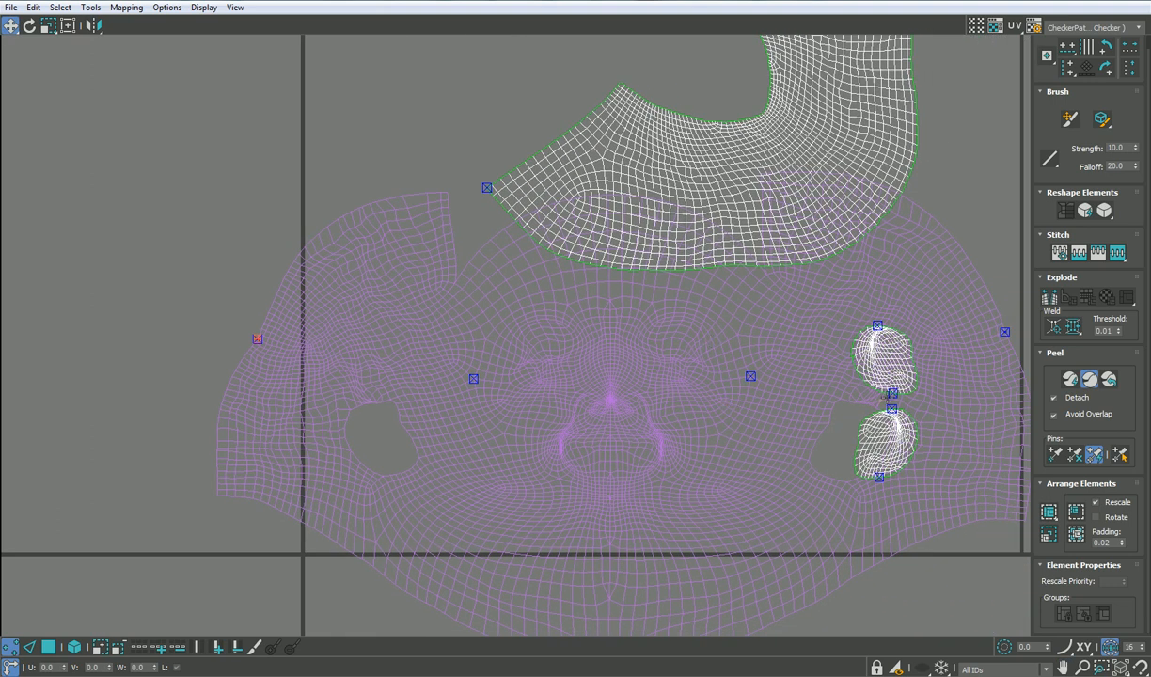
{"action": "left_click", "coordinate": [1090, 379]}
{"action": "scroll", "coordinate": [758, 357], "scroll_direction": "down", "scroll_amount": 3}
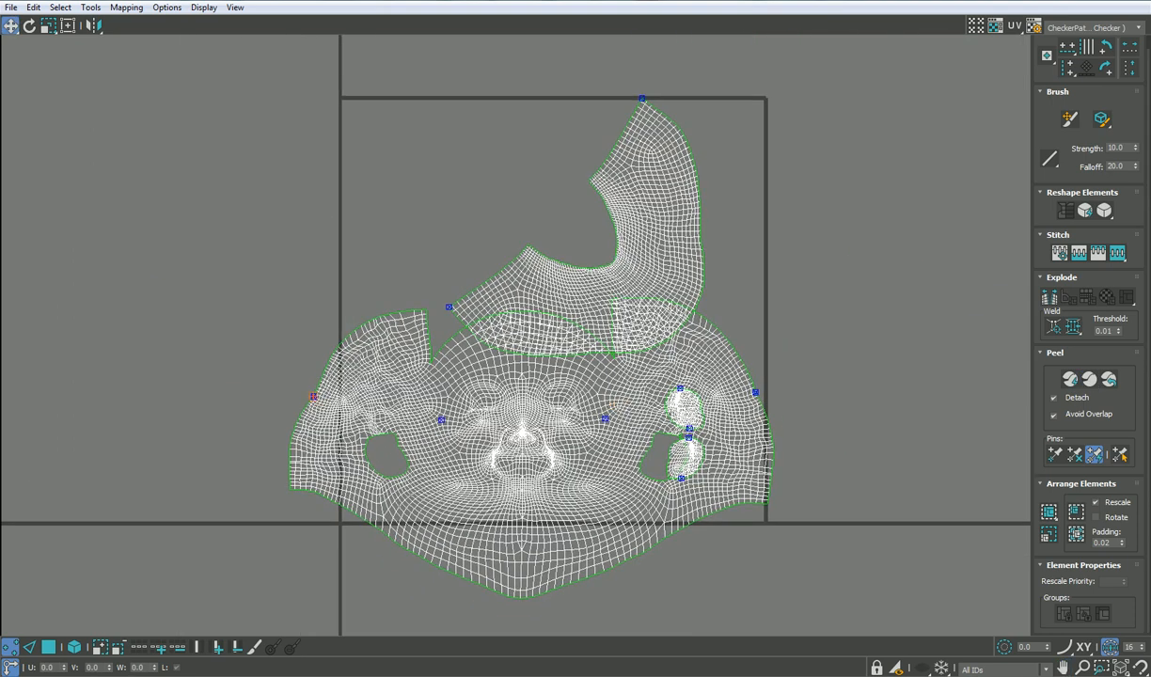
Step: Turn on element selection and move the neck and shoulder shell out to the right of the UV tile
{"action": "left_click", "coordinate": [74, 647]}
{"action": "left_click", "coordinate": [442, 477]}
{"action": "left_click_drag", "start_coordinate": [672, 260], "coordinate": [1047, 191]}
Step: Move the head shell up into the UV tile and scale it down to fit within the tile's width
{"action": "left_click", "coordinate": [542, 449]}
{"action": "left_click_drag", "start_coordinate": [541, 449], "coordinate": [573, 273]}
{"action": "key", "text": "r"}
{"action": "key", "text": "w"}
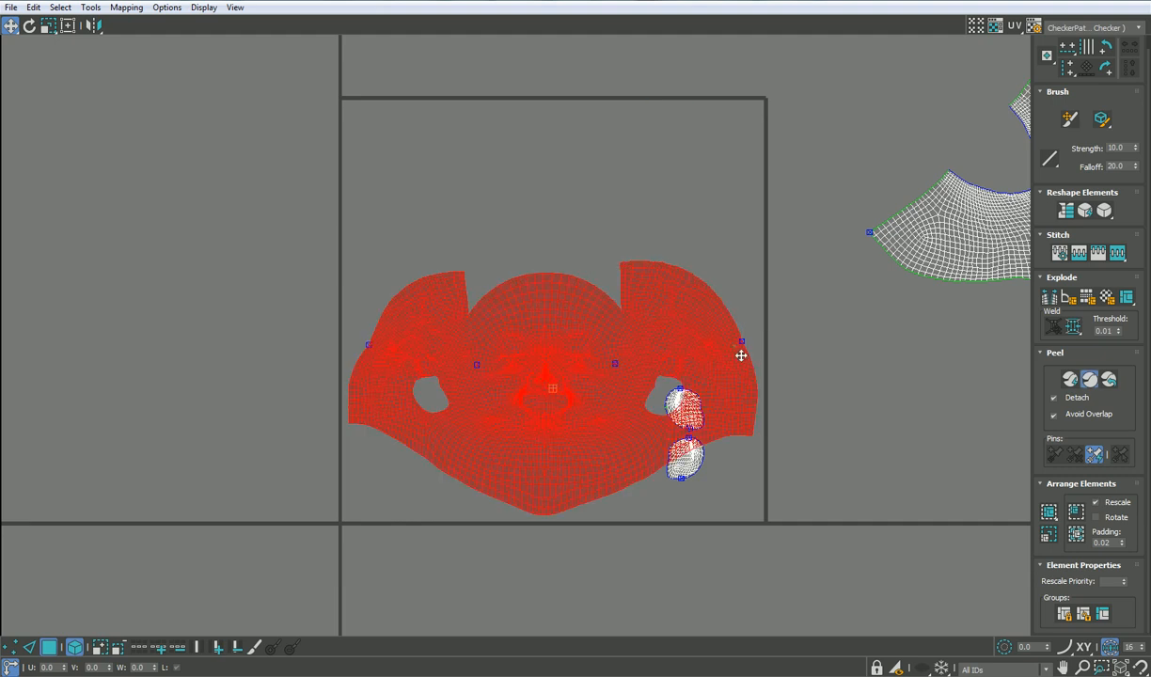
Step: Turn off element selection, nudge the head shell's right edge pin inward and down to match the left side, and end Peel mode
{"action": "left_click", "coordinate": [76, 651]}
{"action": "left_click", "coordinate": [12, 648]}
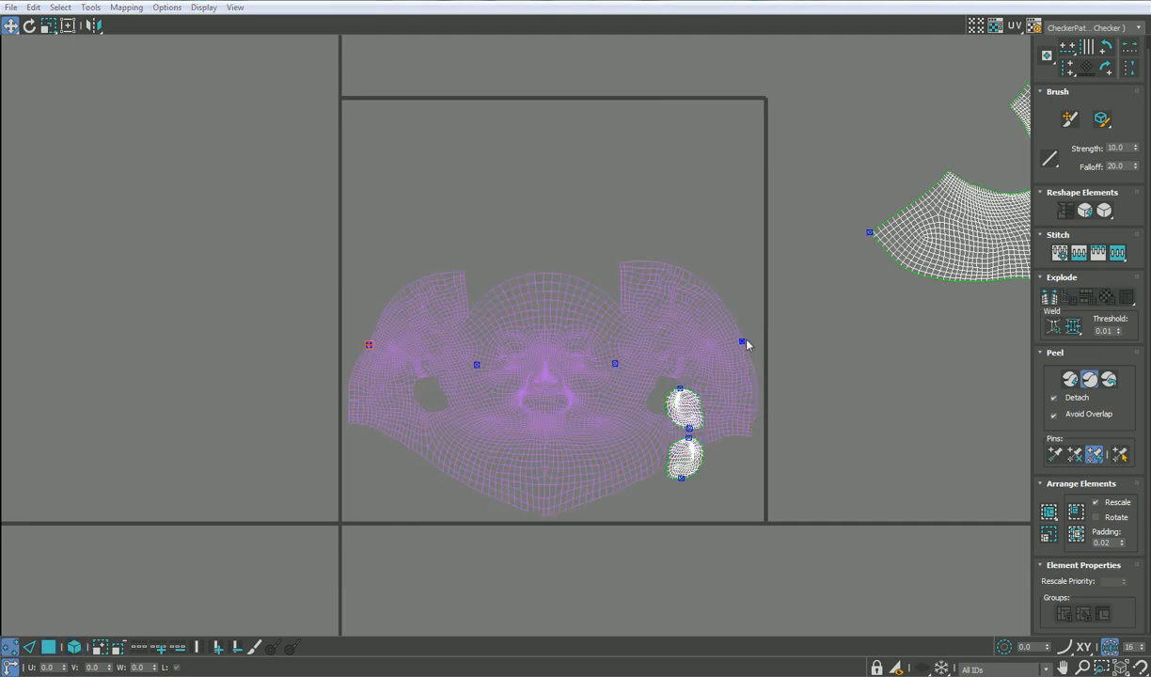
{"action": "scroll", "coordinate": [746, 344], "scroll_direction": "up", "scroll_amount": 4}
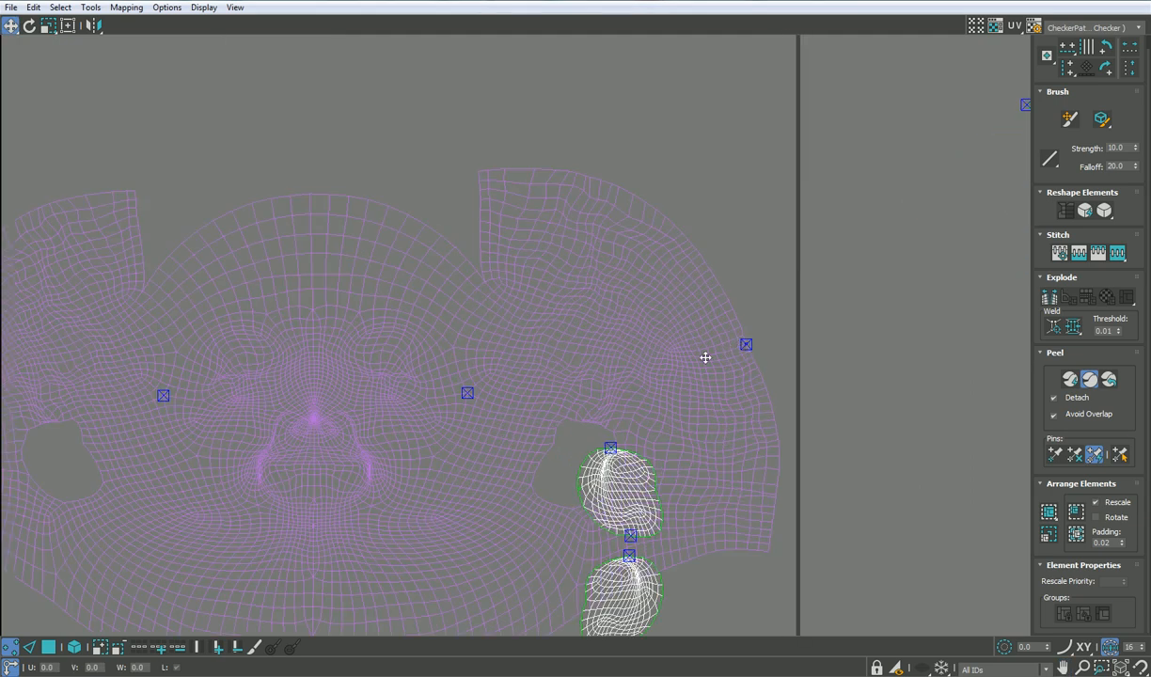
{"action": "left_click_drag", "start_coordinate": [746, 345], "coordinate": [725, 354]}
{"action": "middle_click_drag", "start_coordinate": [722, 355], "coordinate": [850, 317]}
{"action": "left_click_drag", "start_coordinate": [864, 317], "coordinate": [859, 321]}
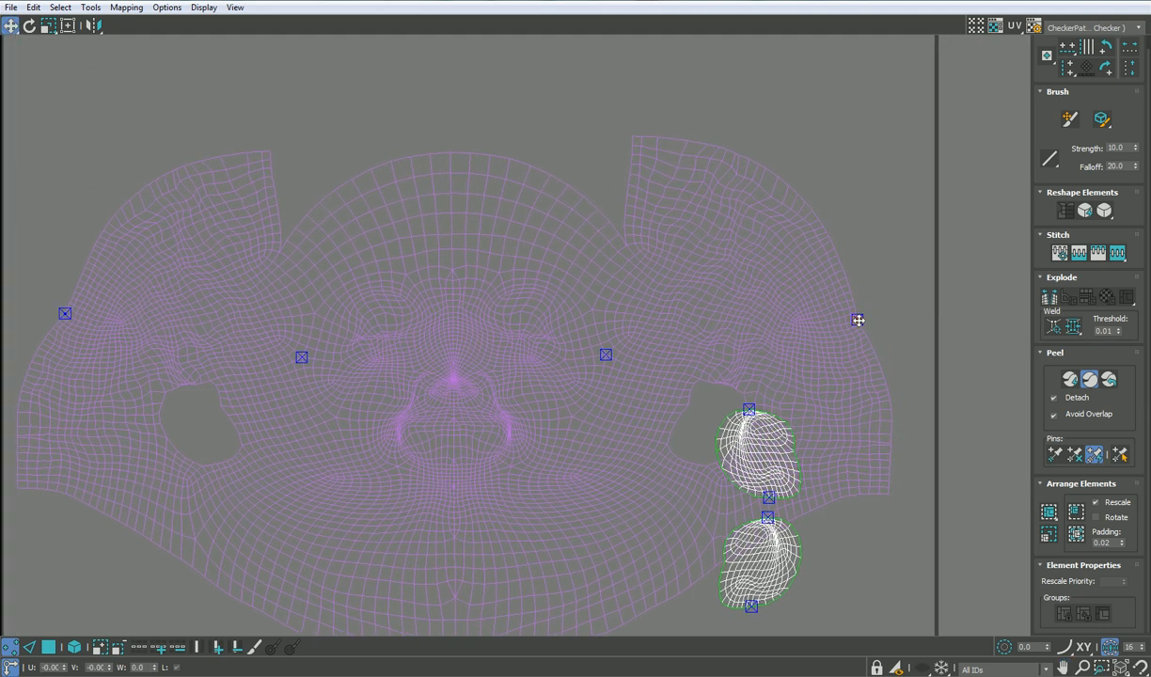
{"action": "left_click", "coordinate": [1092, 382]}
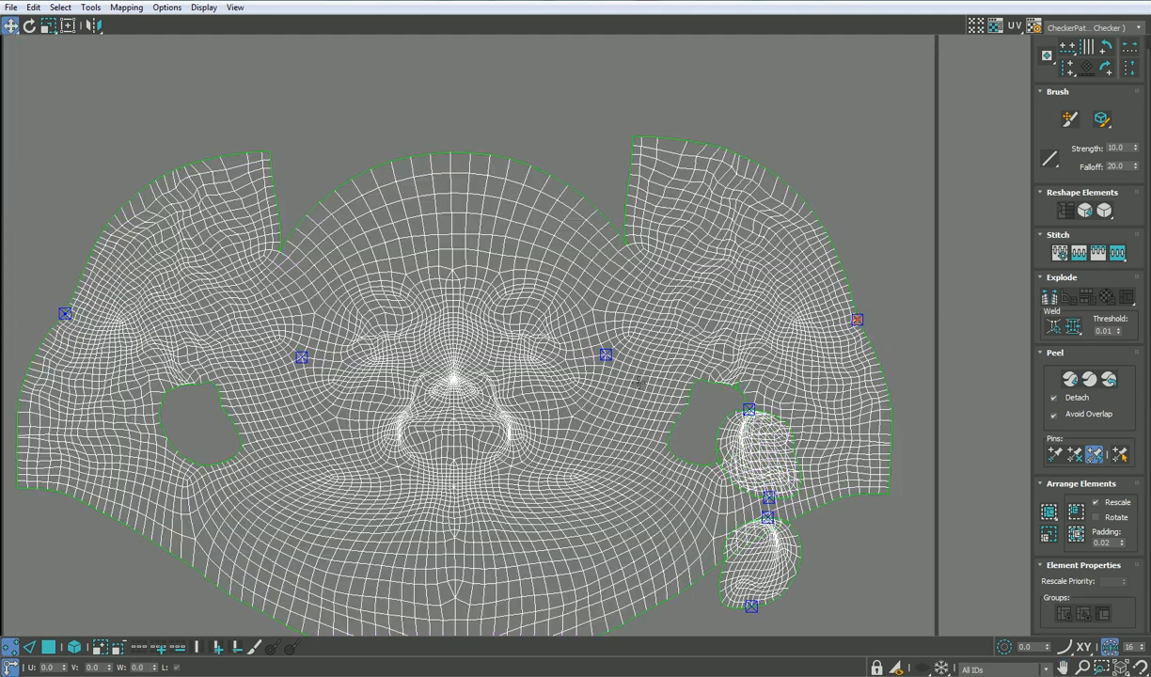
Step: Turn on element selection and move the head shell up to the upper part of the UV tile
{"action": "scroll", "coordinate": [591, 364], "scroll_direction": "down", "scroll_amount": 4}
{"action": "middle_click_drag", "start_coordinate": [582, 360], "coordinate": [581, 386]}
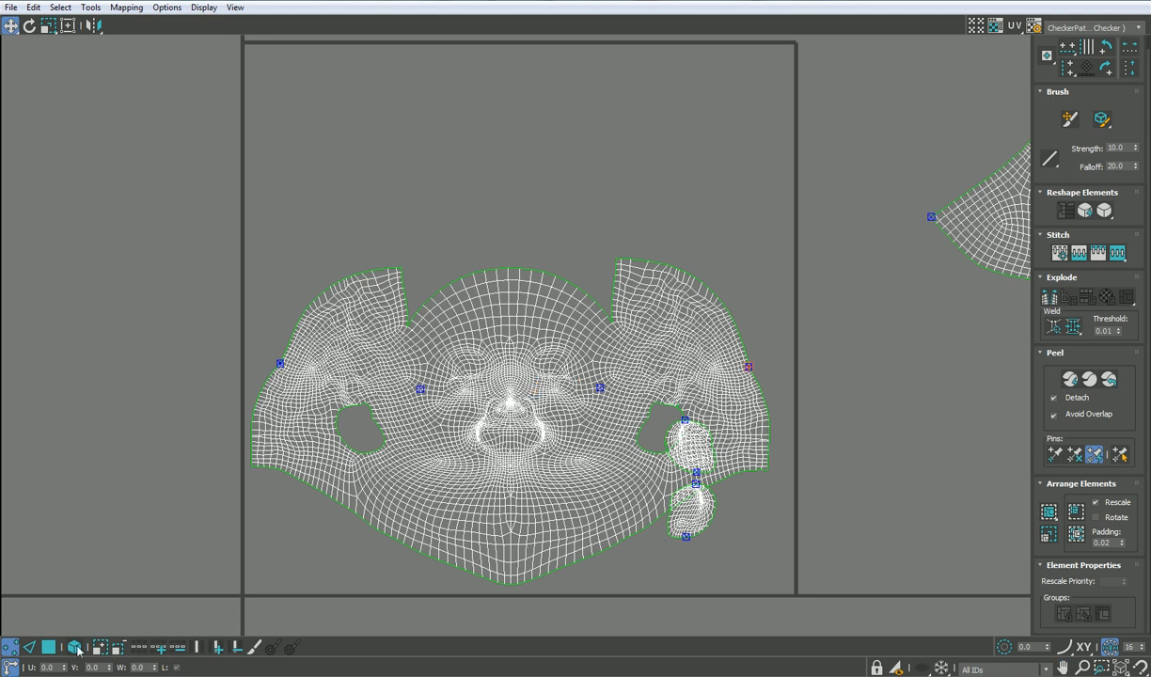
{"action": "left_click", "coordinate": [74, 648]}
{"action": "left_click_drag", "start_coordinate": [516, 464], "coordinate": [528, 261]}
Step: Move the two ear shells off the head shell into the UV tile's upper corners, one on each side
{"action": "left_click_drag", "start_coordinate": [689, 448], "coordinate": [282, 102]}
{"action": "scroll", "coordinate": [671, 489], "scroll_direction": "up", "scroll_amount": 2}
{"action": "left_click", "coordinate": [708, 533]}
{"action": "left_click_drag", "start_coordinate": [708, 534], "coordinate": [818, 13]}
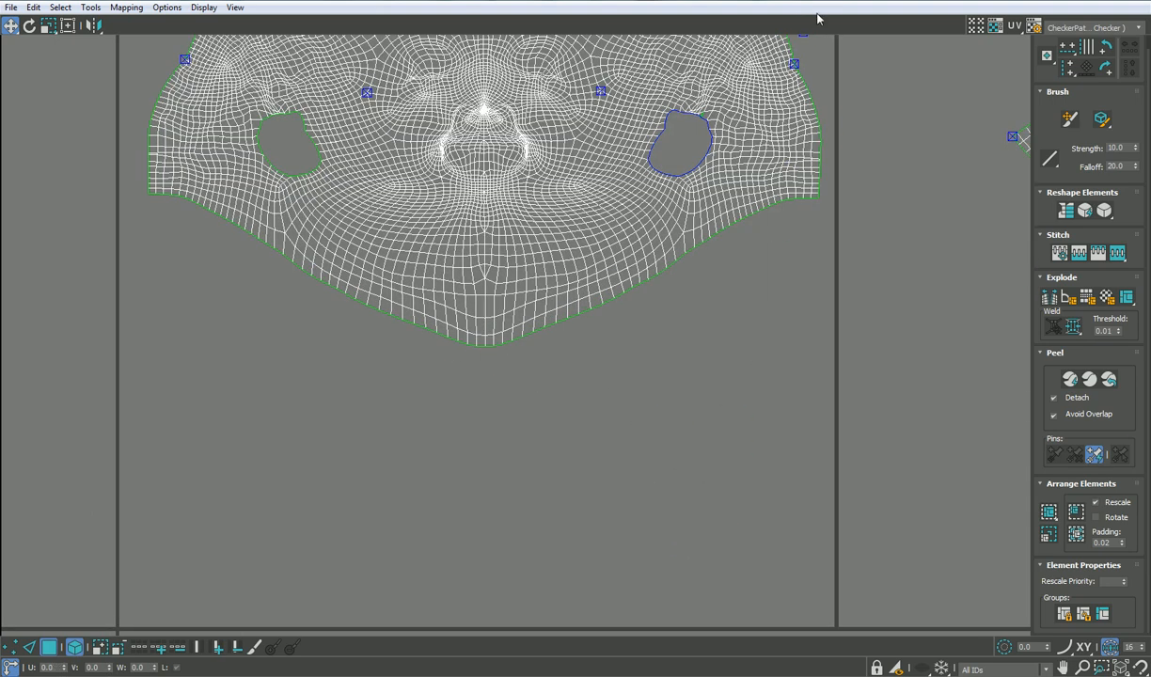
{"action": "middle_click_drag", "start_coordinate": [838, 132], "coordinate": [797, 342]}
{"action": "left_click_drag", "start_coordinate": [760, 214], "coordinate": [750, 165]}
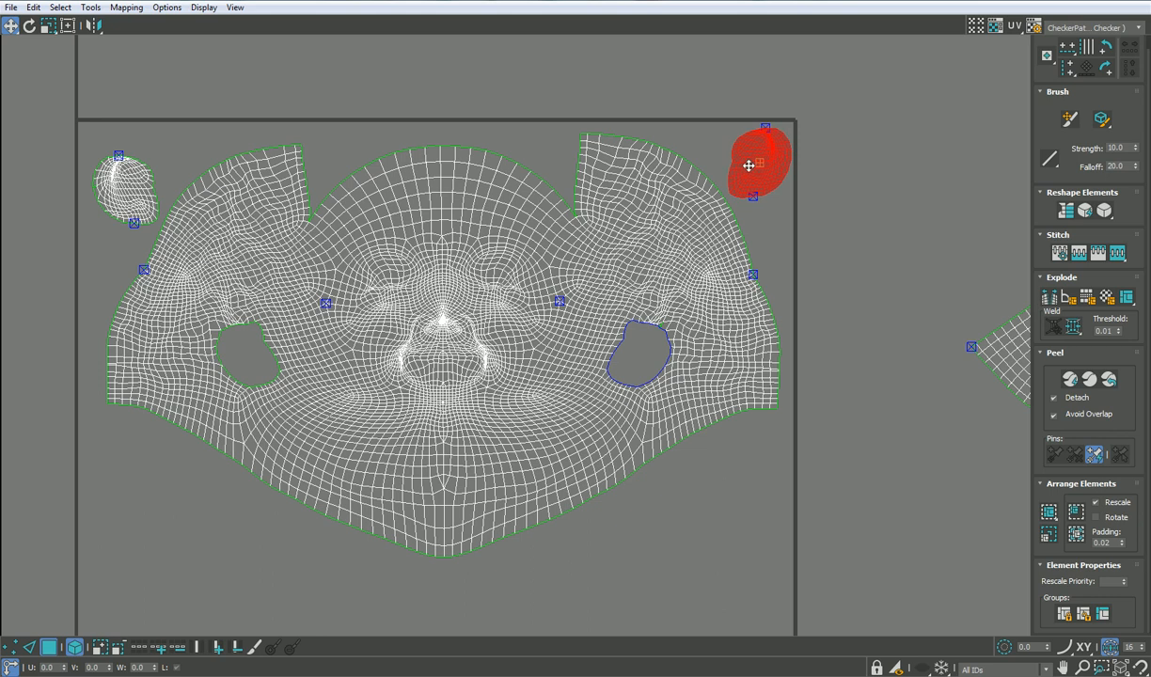
{"action": "left_click", "coordinate": [112, 188]}
{"action": "middle_click_drag", "start_coordinate": [113, 189], "coordinate": [61, 85]}
Step: Move the neck and shoulder shell into the UV tile below the head shell and rotate it so its opening faces up, then deselect it
{"action": "scroll", "coordinate": [565, 295], "scroll_direction": "down", "scroll_amount": 4}
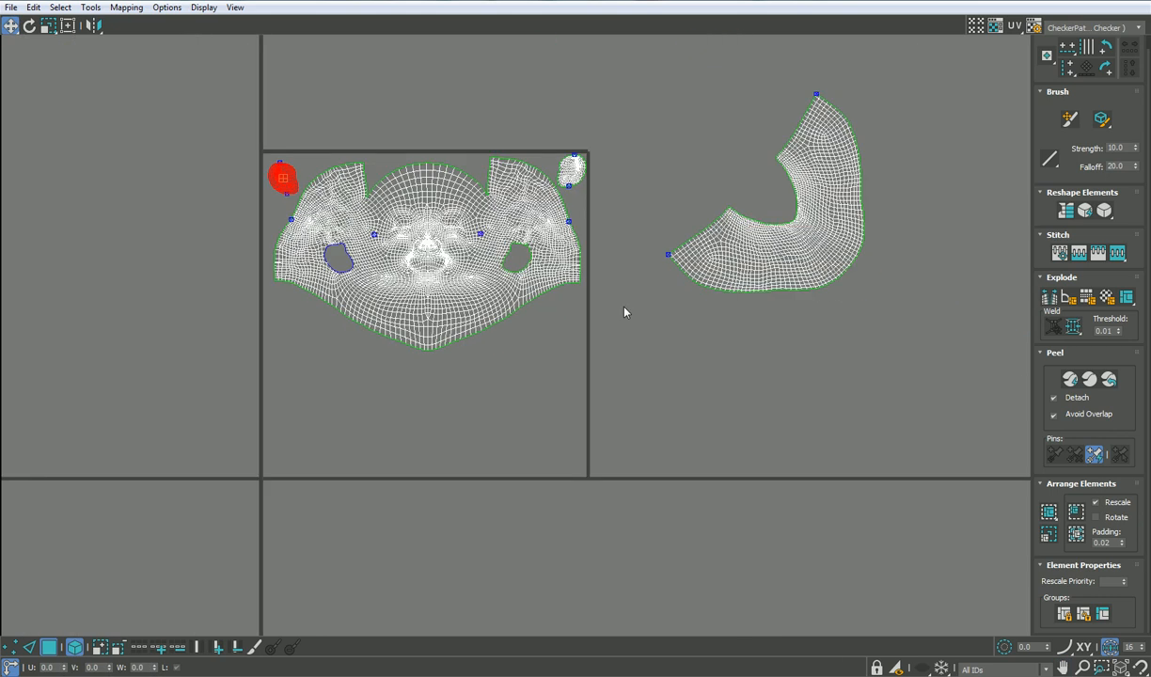
{"action": "left_click_drag", "start_coordinate": [797, 263], "coordinate": [473, 410]}
{"action": "key", "text": "e"}
{"action": "key", "text": "w"}
{"action": "key", "text": "e"}
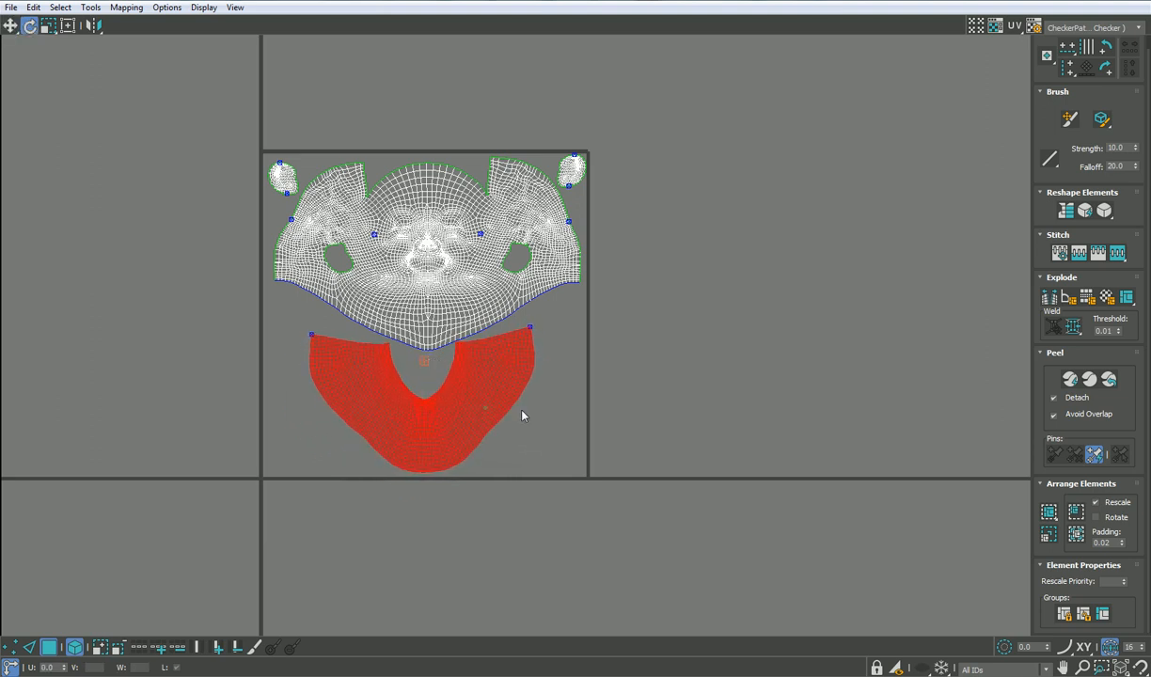
{"action": "left_click", "coordinate": [804, 357]}
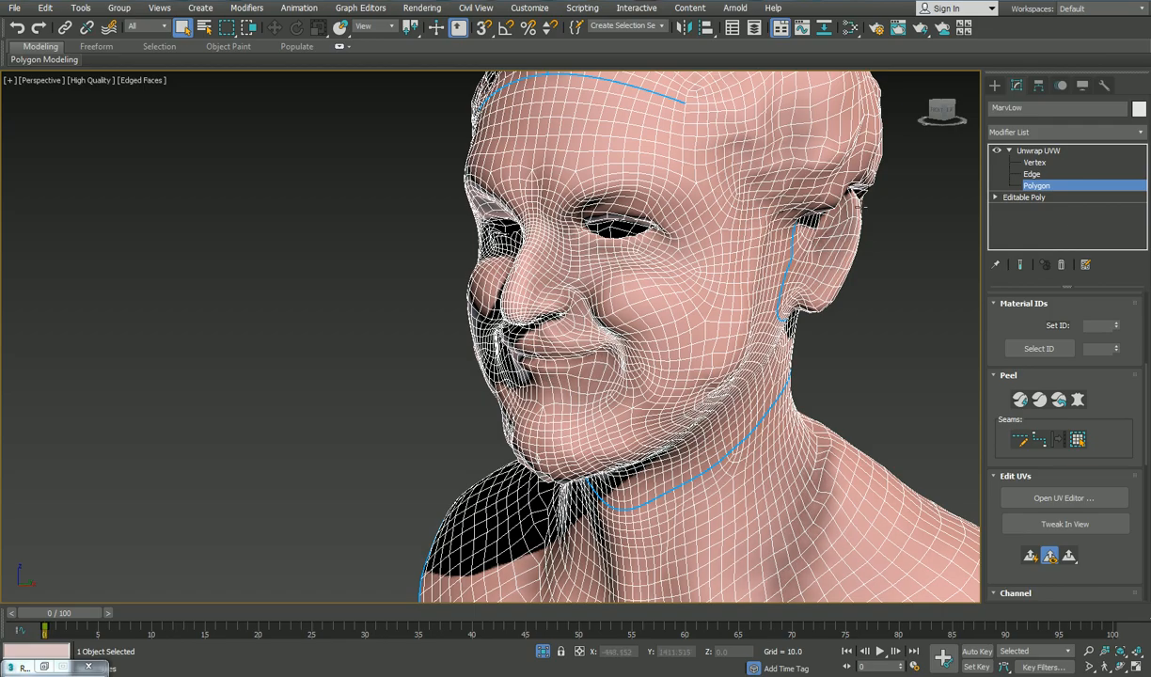
Step: Collapse all of MarvLow's modifiers into a single Editable Poly and accept the collapse warning
{"action": "right_click", "coordinate": [1035, 150]}
{"action": "left_click", "coordinate": [1002, 282]}
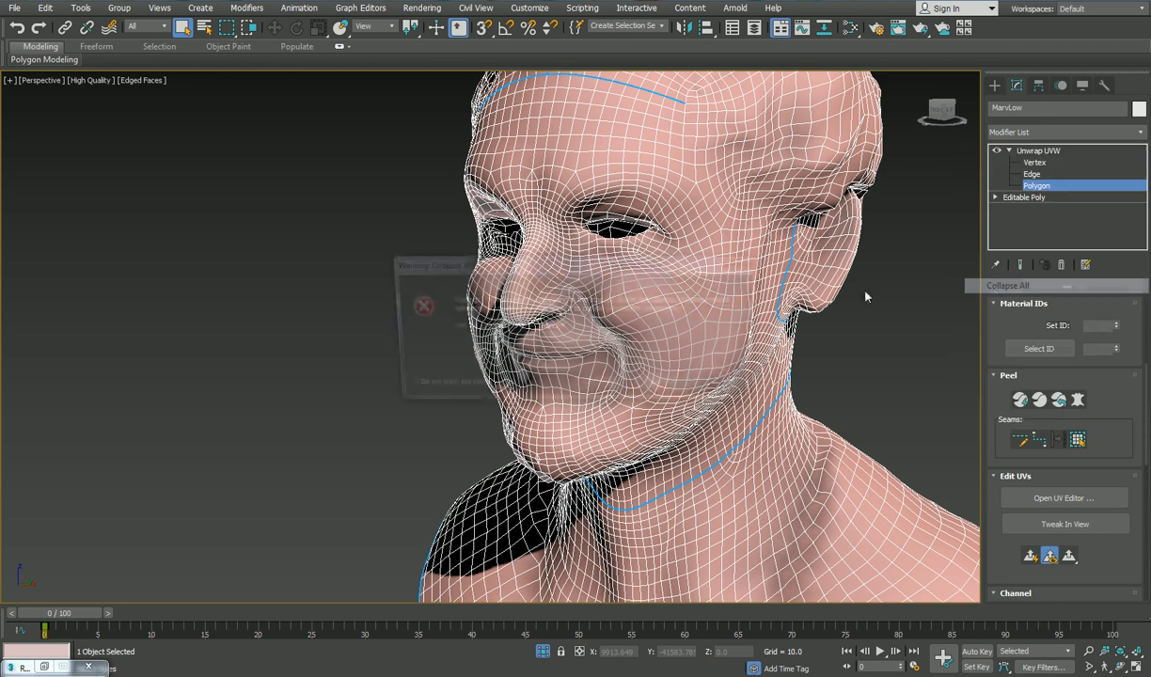
{"action": "left_click", "coordinate": [653, 390]}
Step: Open Render To Texture for MarvLow and place its dialog beside the bust
{"action": "middle_click_drag", "start_coordinate": [607, 225], "coordinate": [480, 283], "text": "alt"}
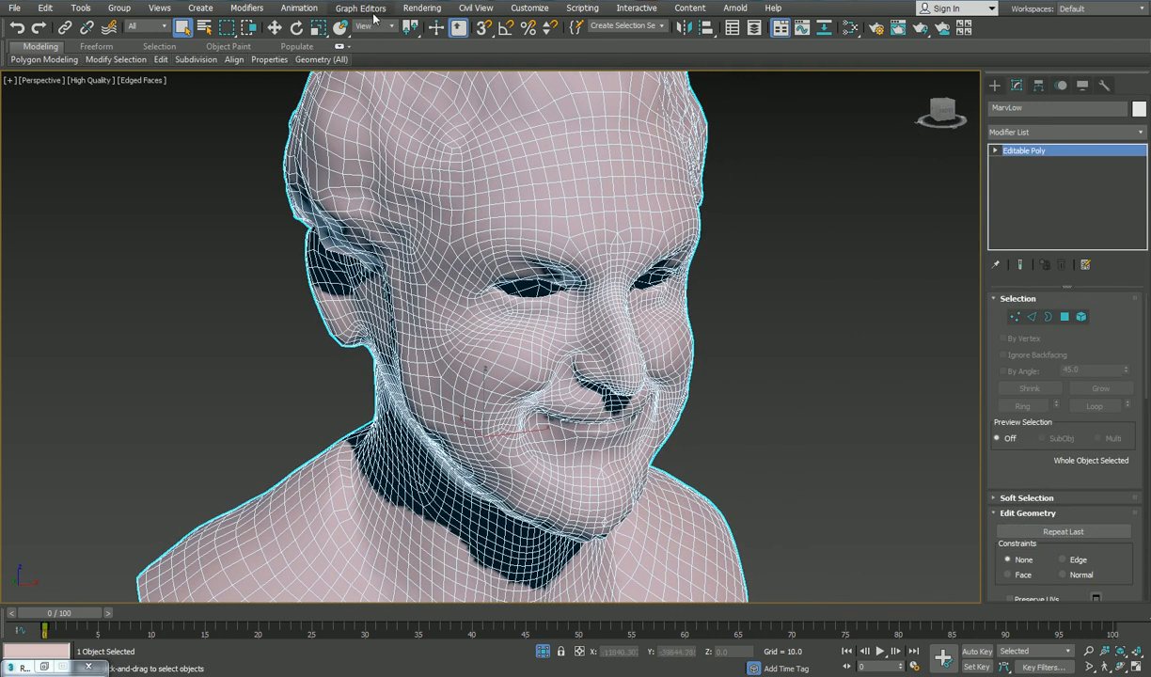
{"action": "left_click", "coordinate": [431, 11]}
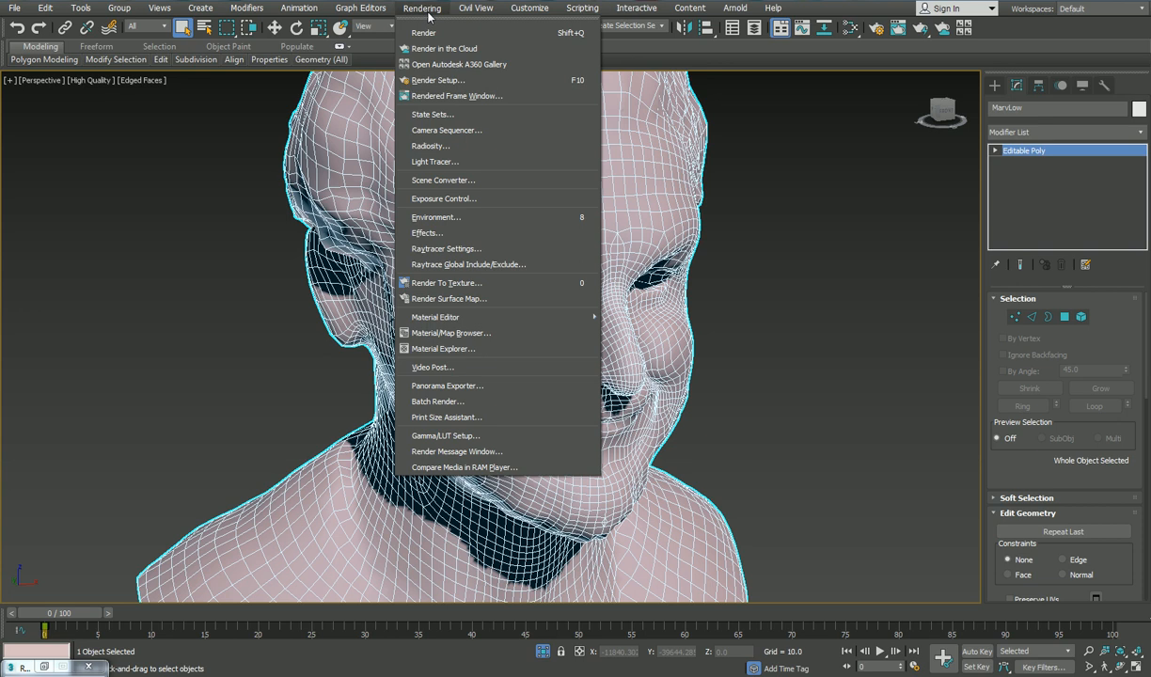
{"action": "left_click", "coordinate": [483, 283]}
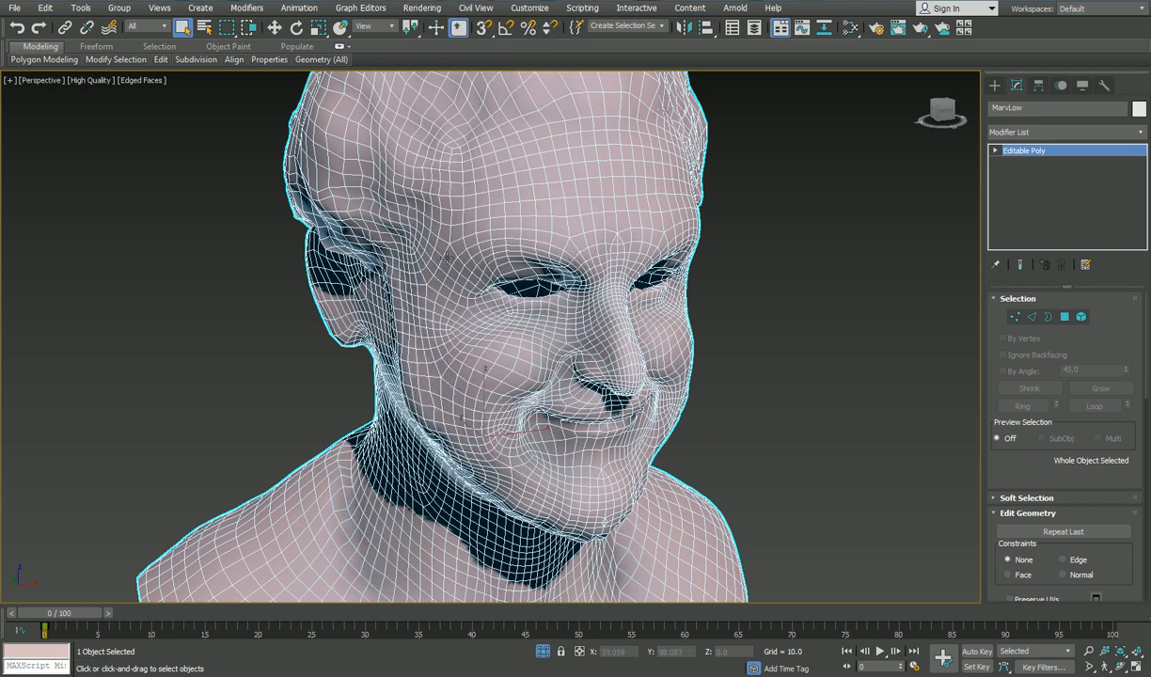
{"action": "left_click", "coordinate": [422, 8]}
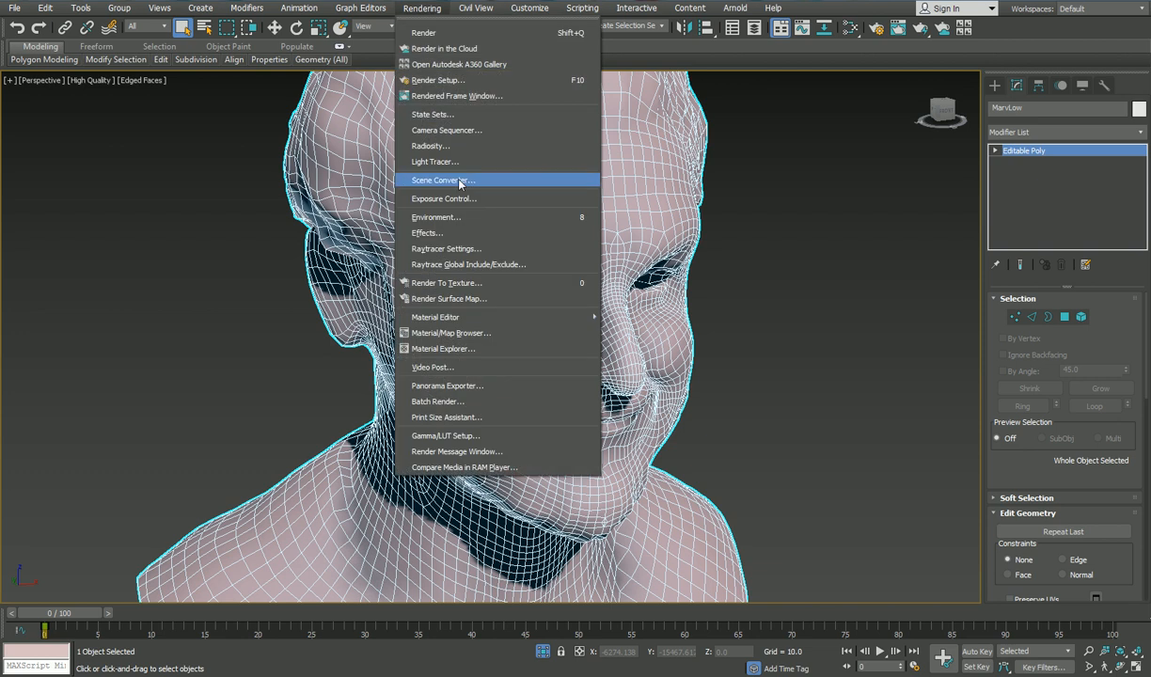
{"action": "left_click", "coordinate": [453, 282]}
{"action": "left_click_drag", "start_coordinate": [801, 42], "coordinate": [715, 21]}
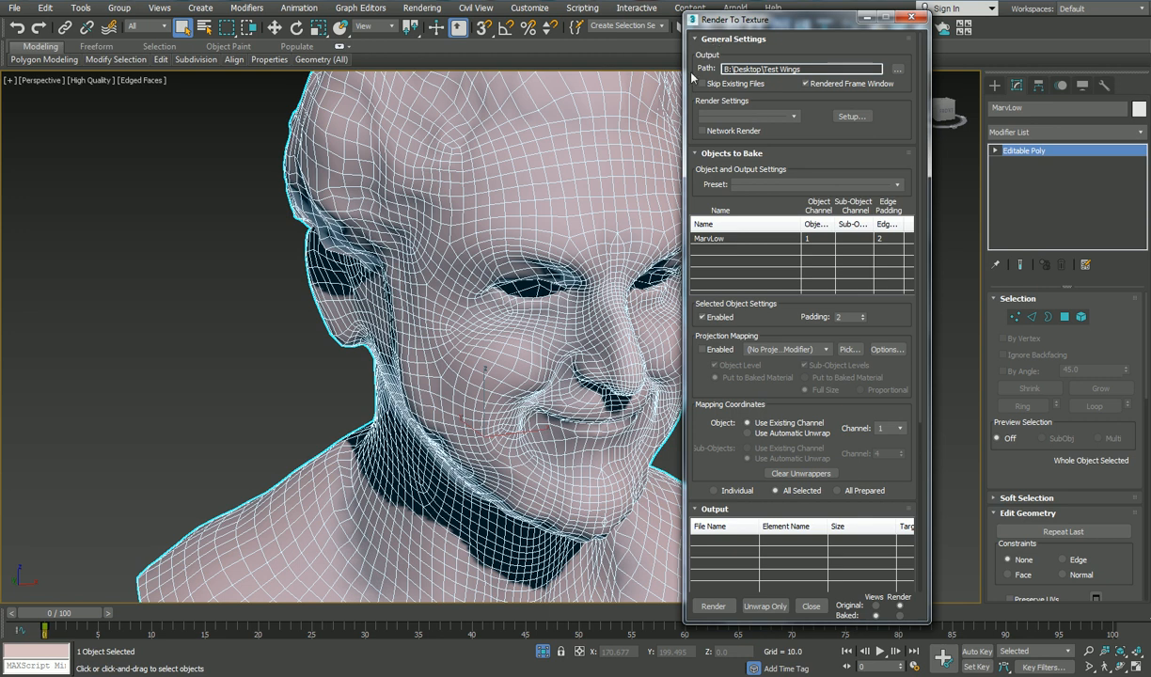
Step: Browse for the output path to the Marv folder inside Download\Marv-20190117T092946Z-001 on the Desktop and add a new folder there
{"action": "left_click", "coordinate": [898, 70]}
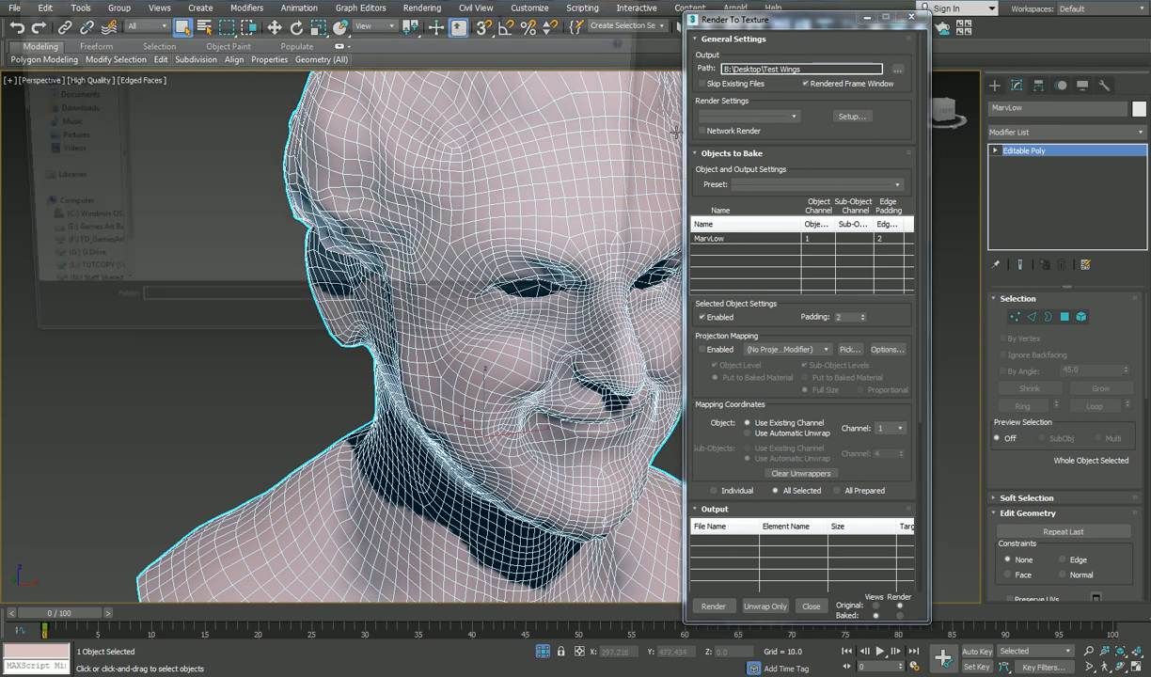
{"action": "left_click", "coordinate": [55, 79]}
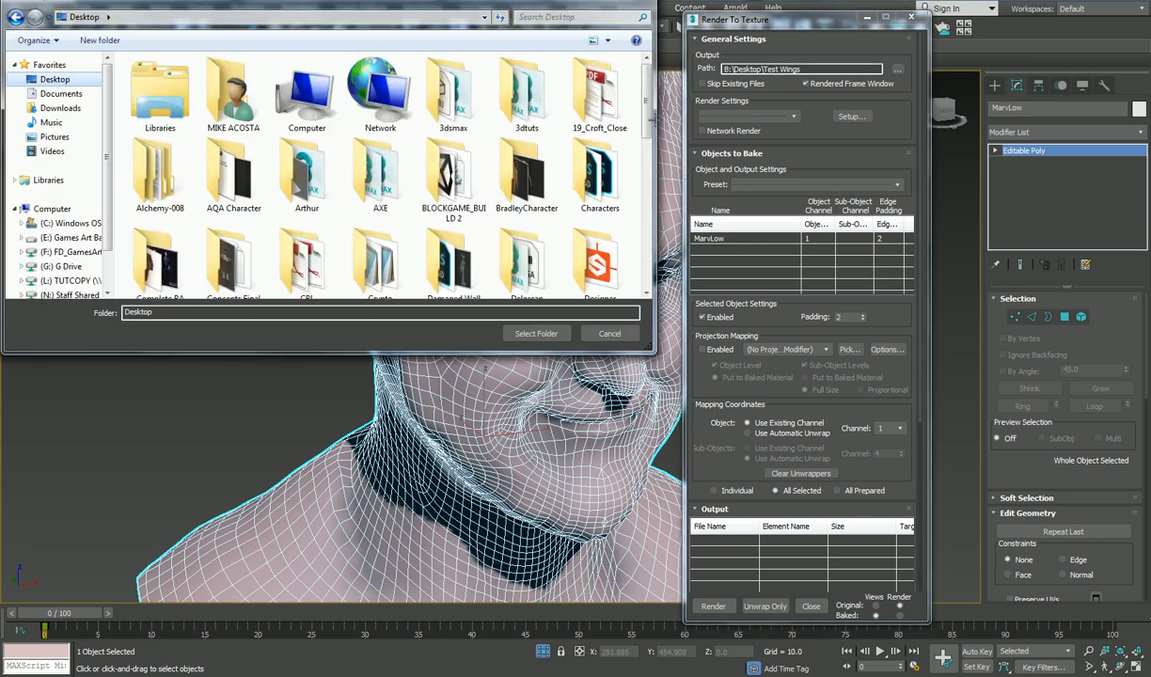
{"action": "scroll", "coordinate": [645, 104], "scroll_direction": "down", "scroll_amount": 3}
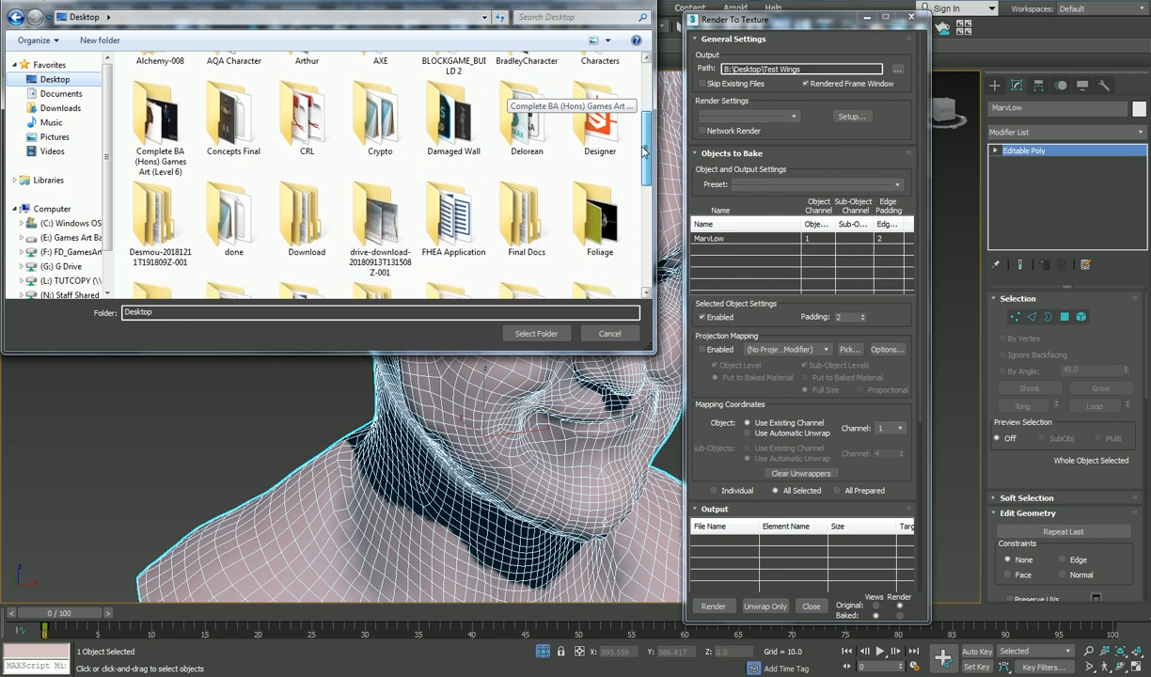
{"action": "double_click", "coordinate": [301, 214]}
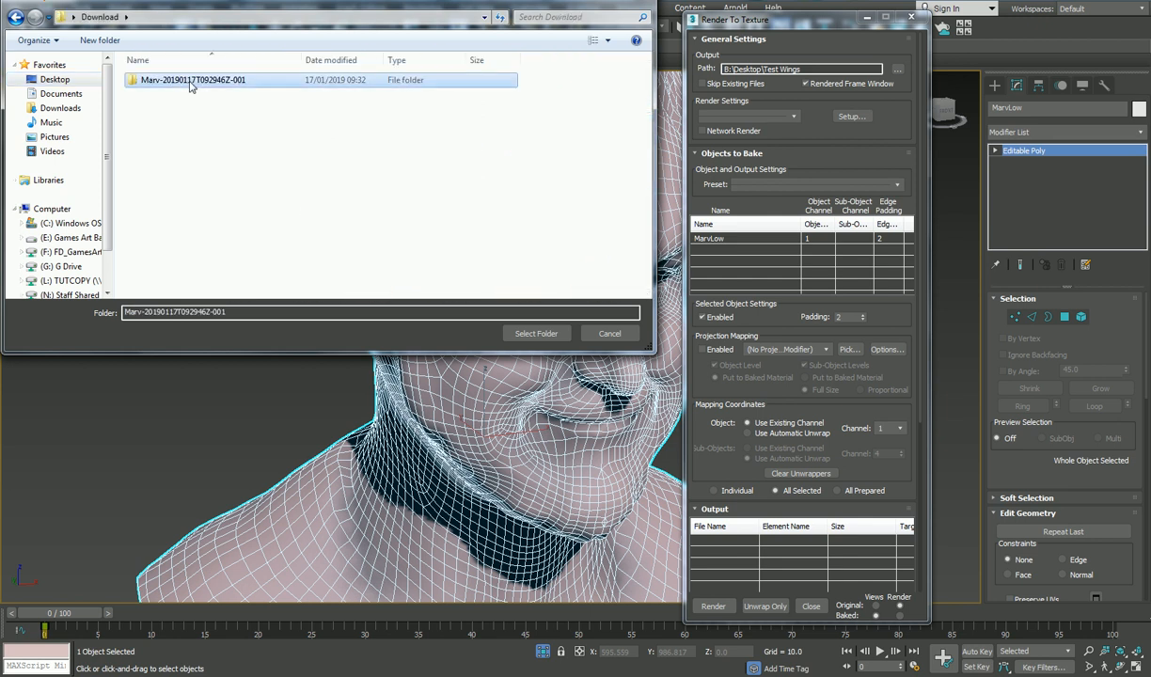
{"action": "double_click", "coordinate": [160, 81]}
{"action": "double_click", "coordinate": [155, 81]}
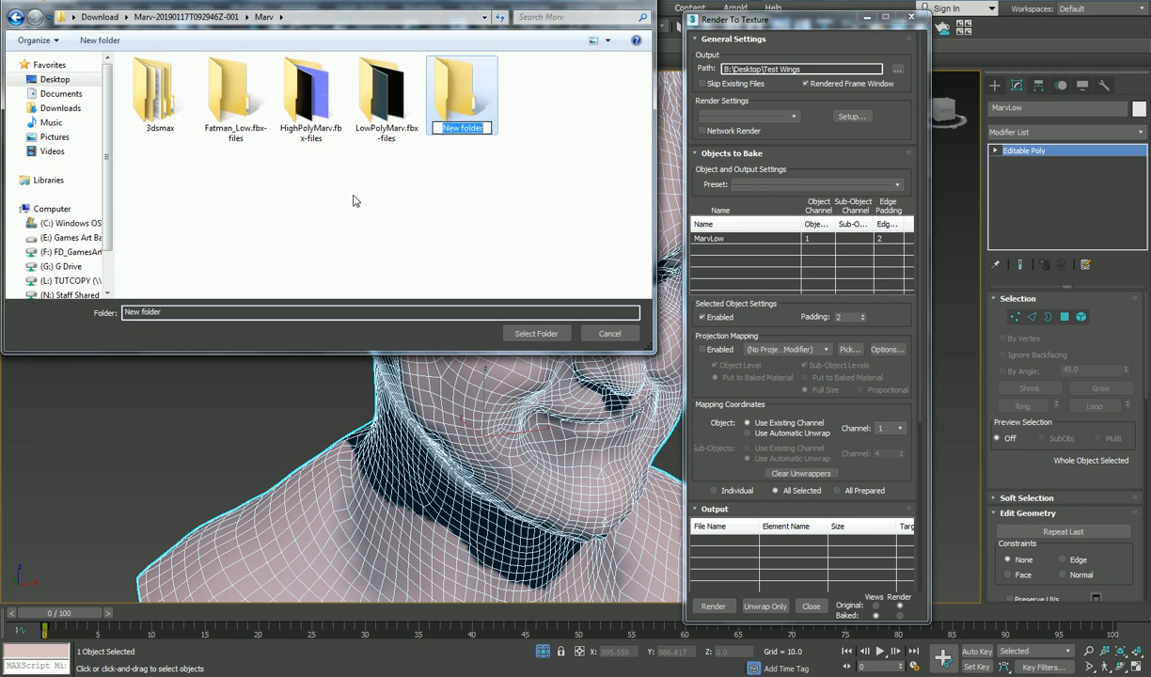
Step: Name the new folder NewNormalMapExtraction and set it as the bake output folder
{"action": "type", "text": "NewNormalMapEx"}
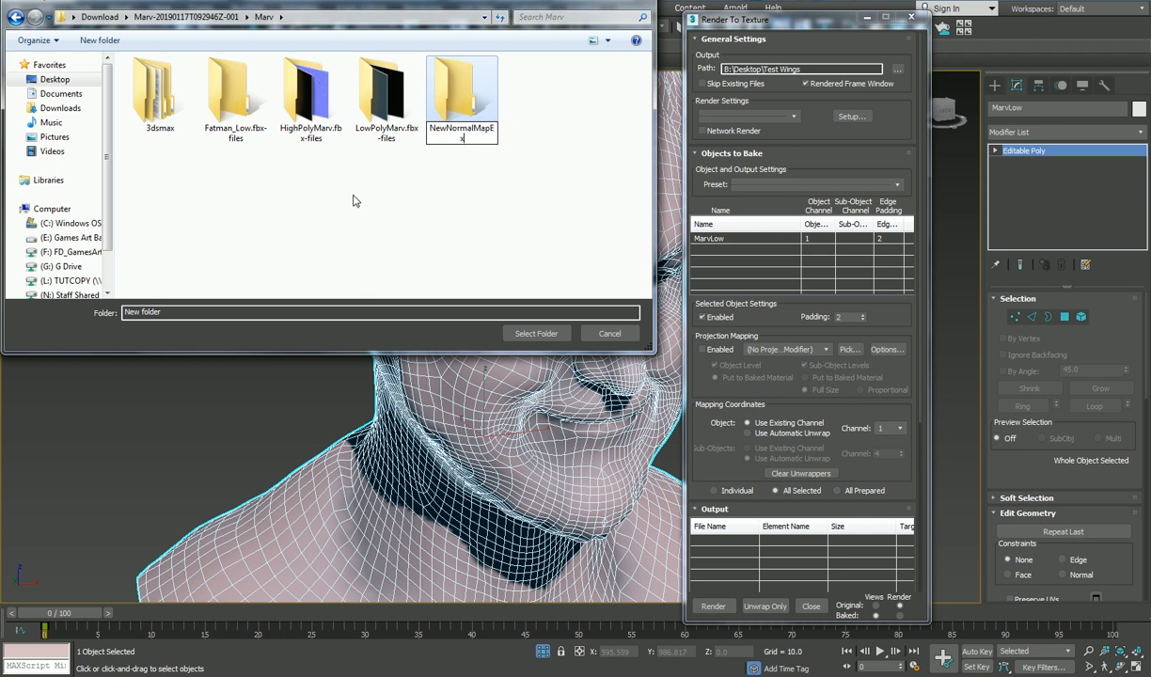
{"action": "type", "text": "traction"}
{"action": "left_click", "coordinate": [462, 194]}
{"action": "left_click", "coordinate": [642, 405]}
{"action": "left_click", "coordinate": [461, 101]}
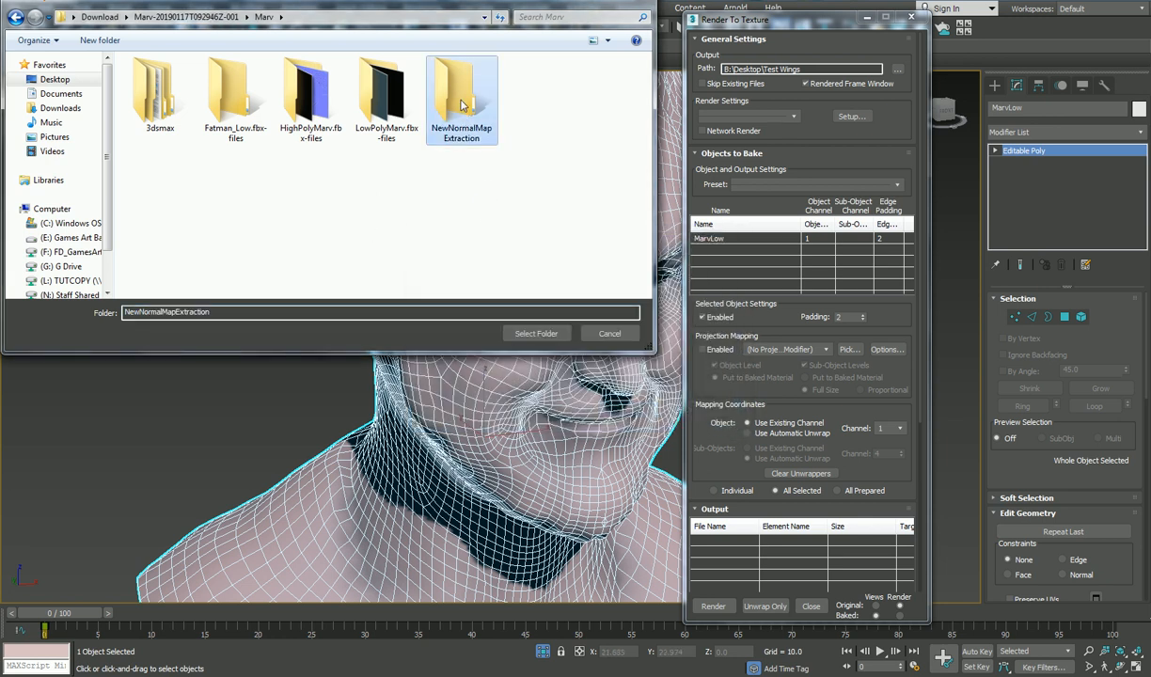
{"action": "double_click", "coordinate": [461, 101]}
{"action": "left_click", "coordinate": [534, 333]}
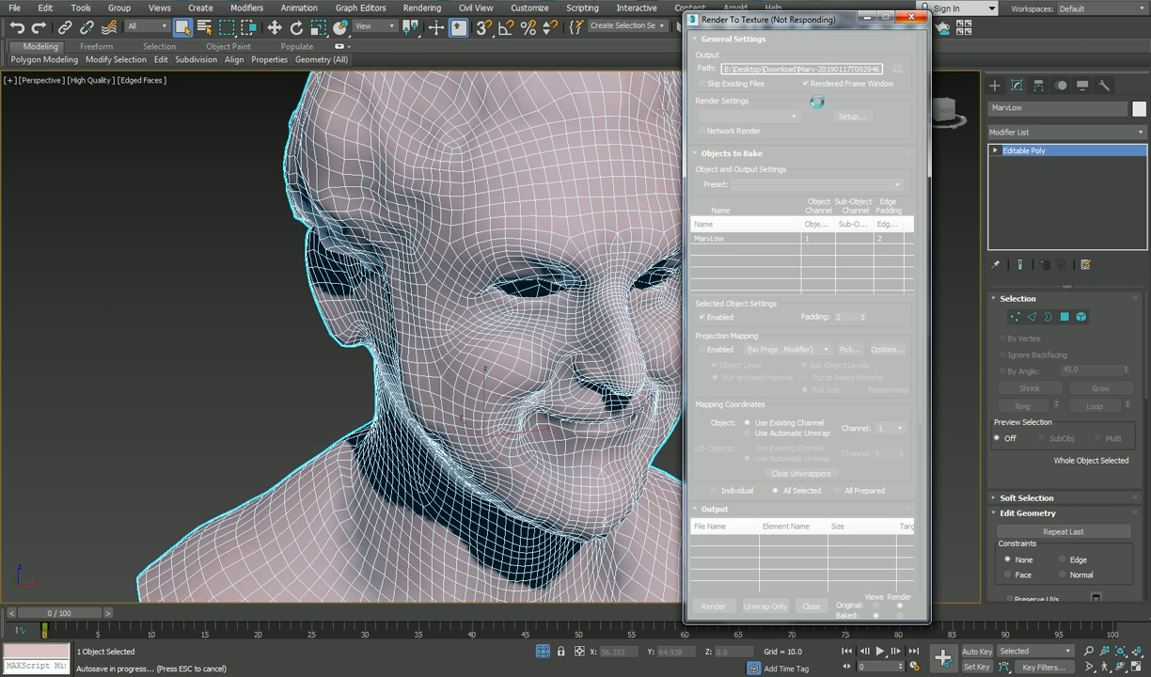
Step: Enable Projection Mapping for MarvLow and close the projection target list without adding an object
{"action": "left_click_drag", "start_coordinate": [809, 28], "coordinate": [838, 25]}
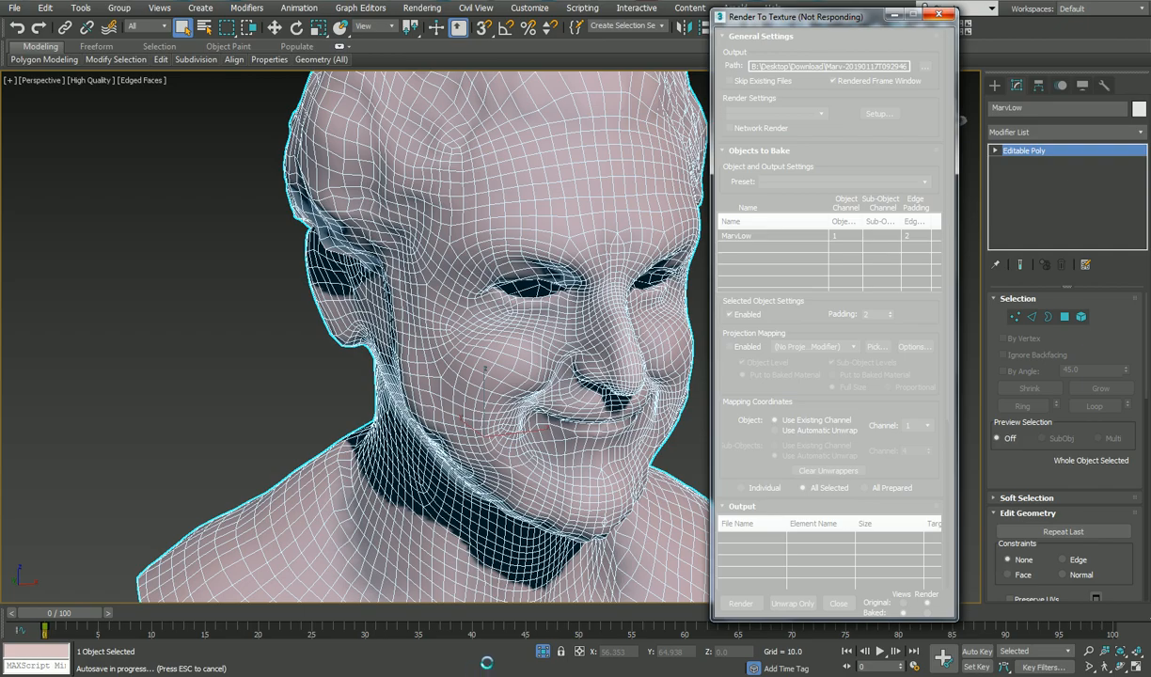
{"action": "scroll", "coordinate": [832, 217], "scroll_direction": "down", "scroll_amount": 3}
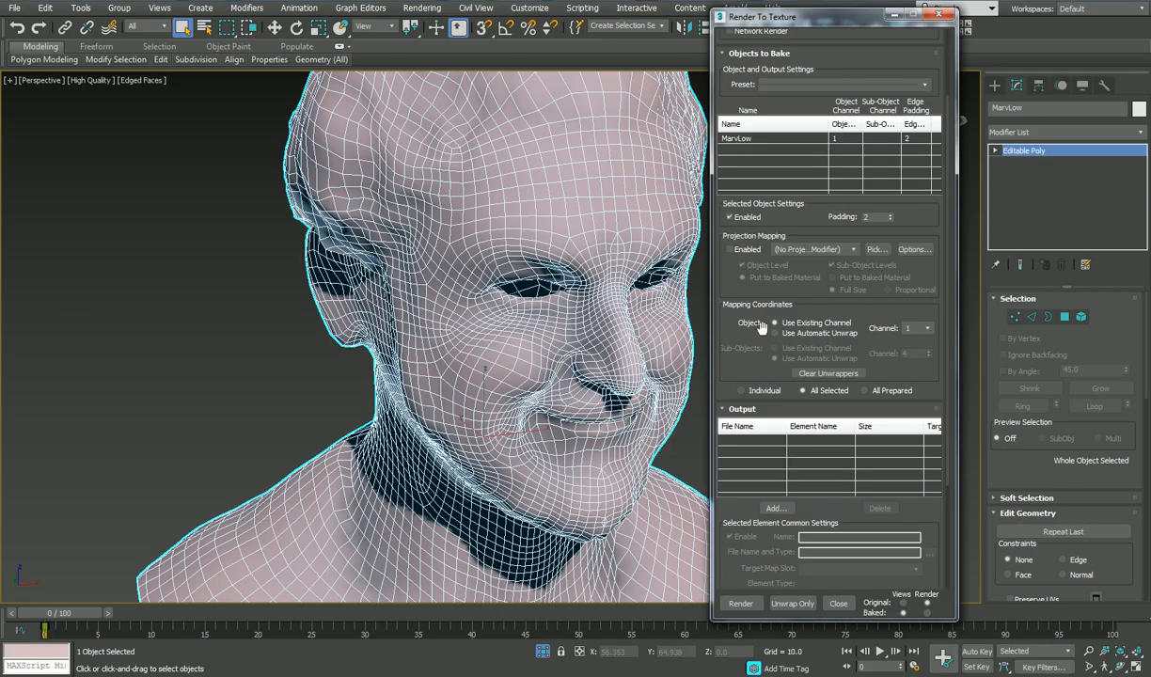
{"action": "scroll", "coordinate": [717, 294], "scroll_direction": "down", "scroll_amount": 2}
{"action": "left_click", "coordinate": [730, 172]}
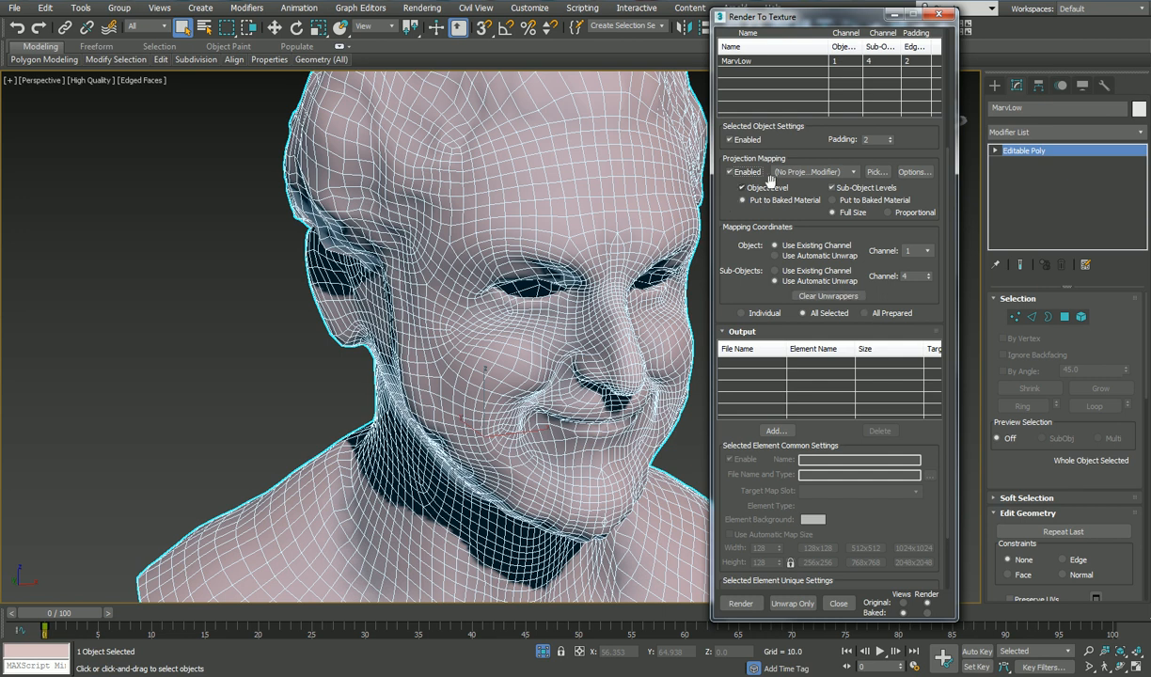
{"action": "left_click", "coordinate": [876, 173]}
{"action": "left_click", "coordinate": [288, 369]}
Step: Unhide all objects and pick MarvHigh as the projection target for MarvLow
{"action": "middle_click_drag", "start_coordinate": [341, 204], "coordinate": [334, 206]}
{"action": "right_click", "coordinate": [201, 246]}
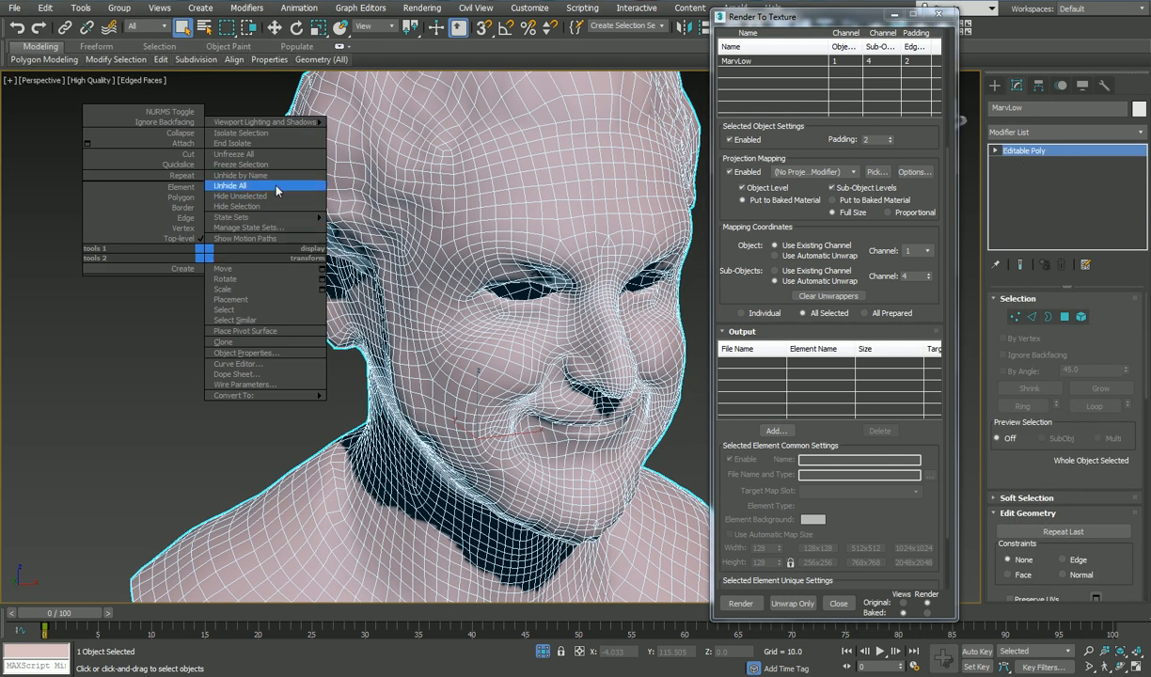
{"action": "left_click", "coordinate": [264, 185]}
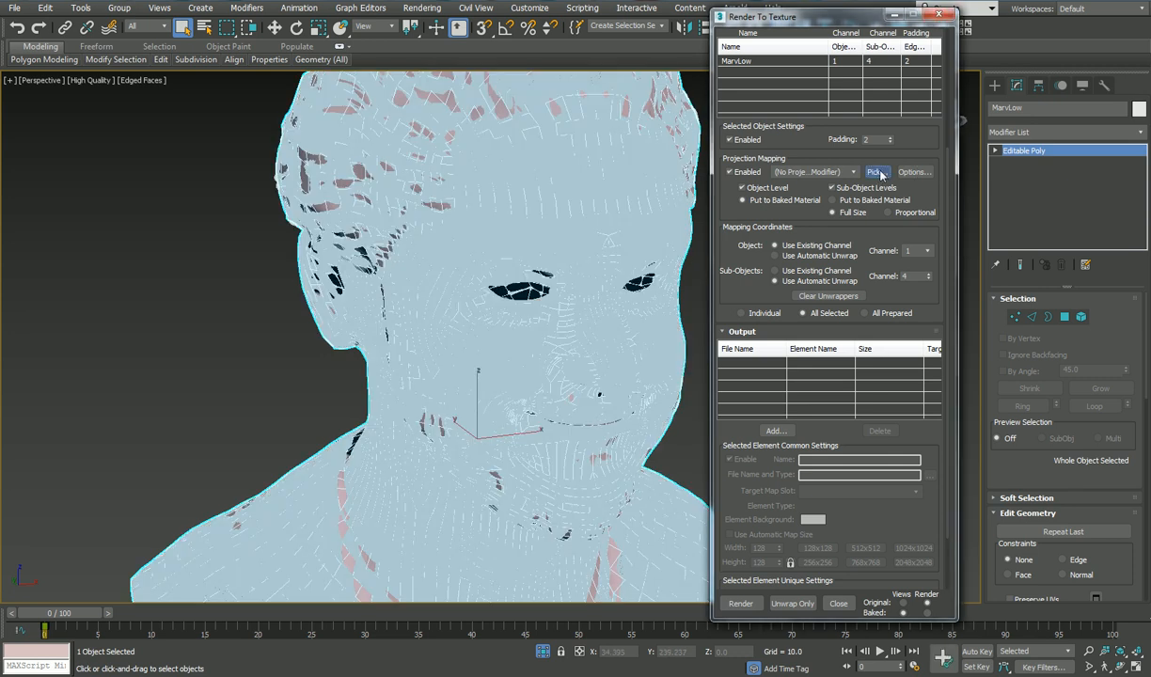
{"action": "left_click", "coordinate": [876, 173]}
{"action": "left_click", "coordinate": [62, 83]}
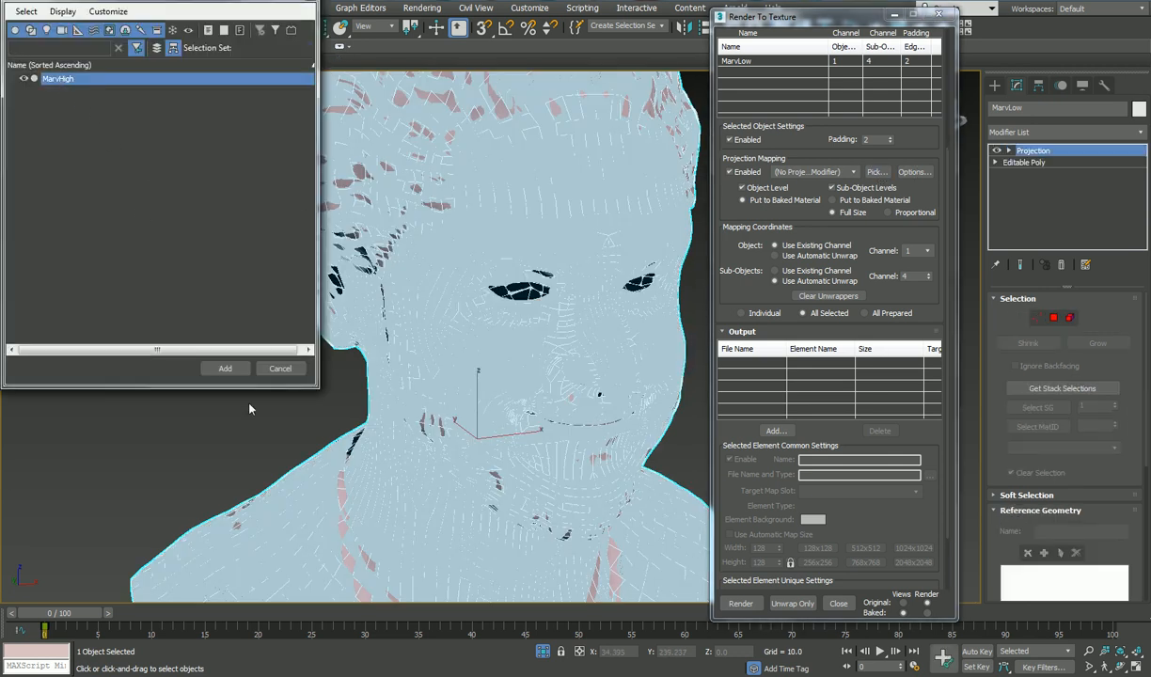
{"action": "left_click", "coordinate": [225, 368]}
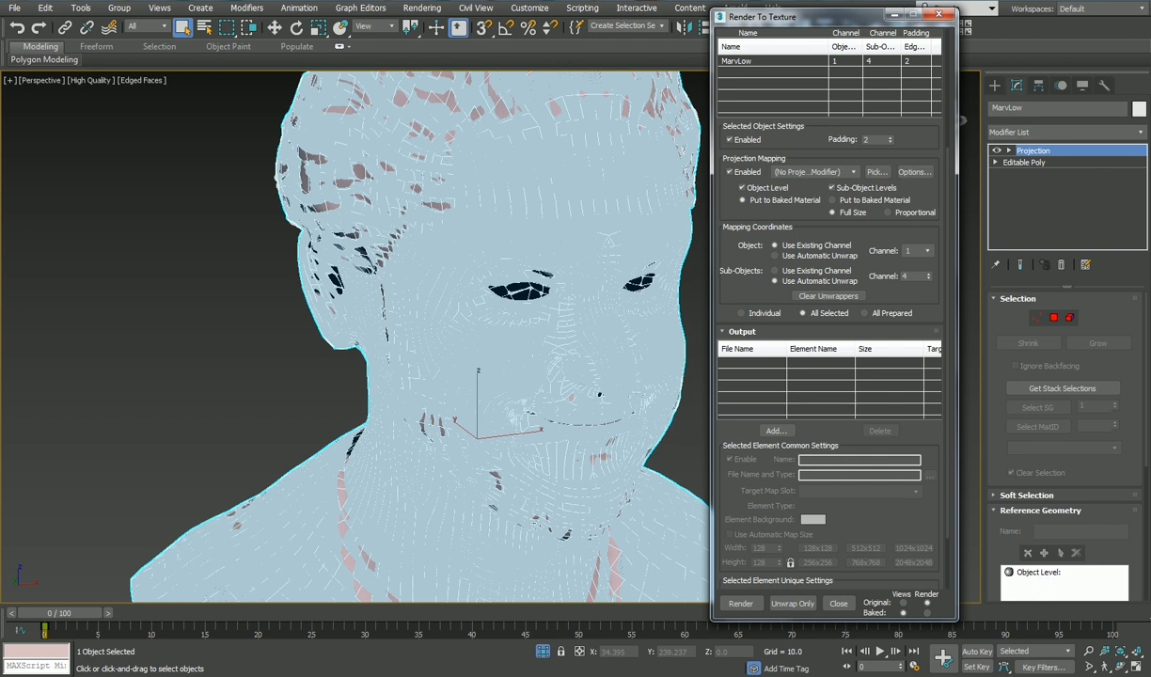
{"action": "right_click", "coordinate": [1061, 676]}
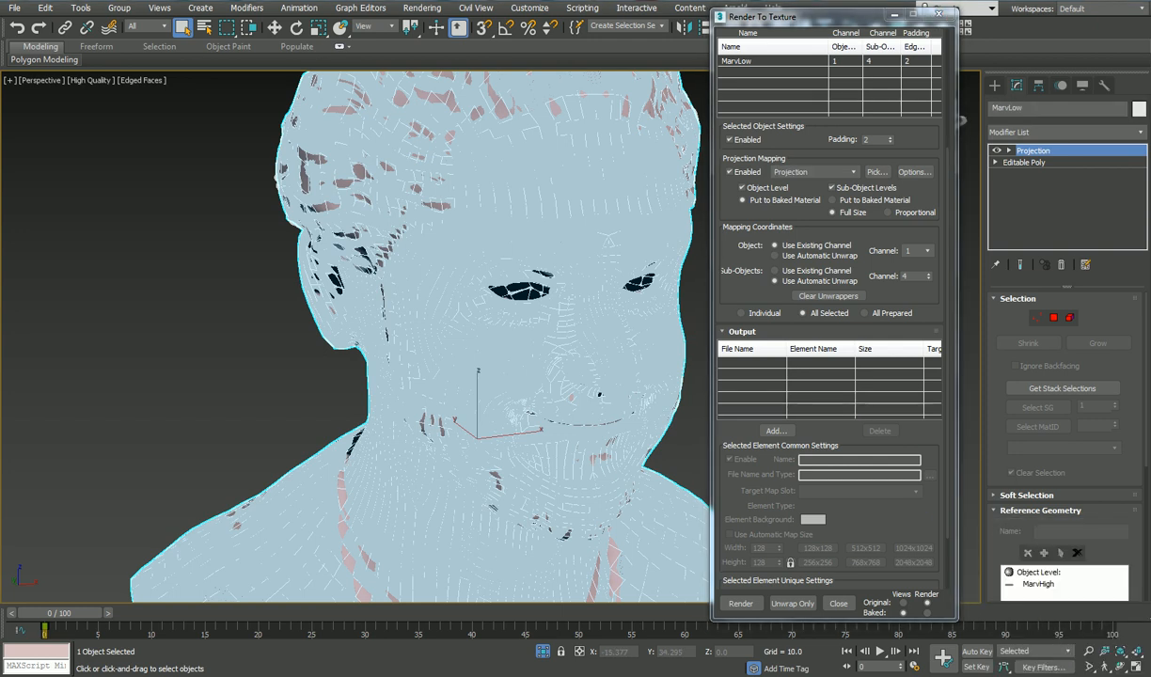
{"action": "left_click", "coordinate": [1044, 667]}
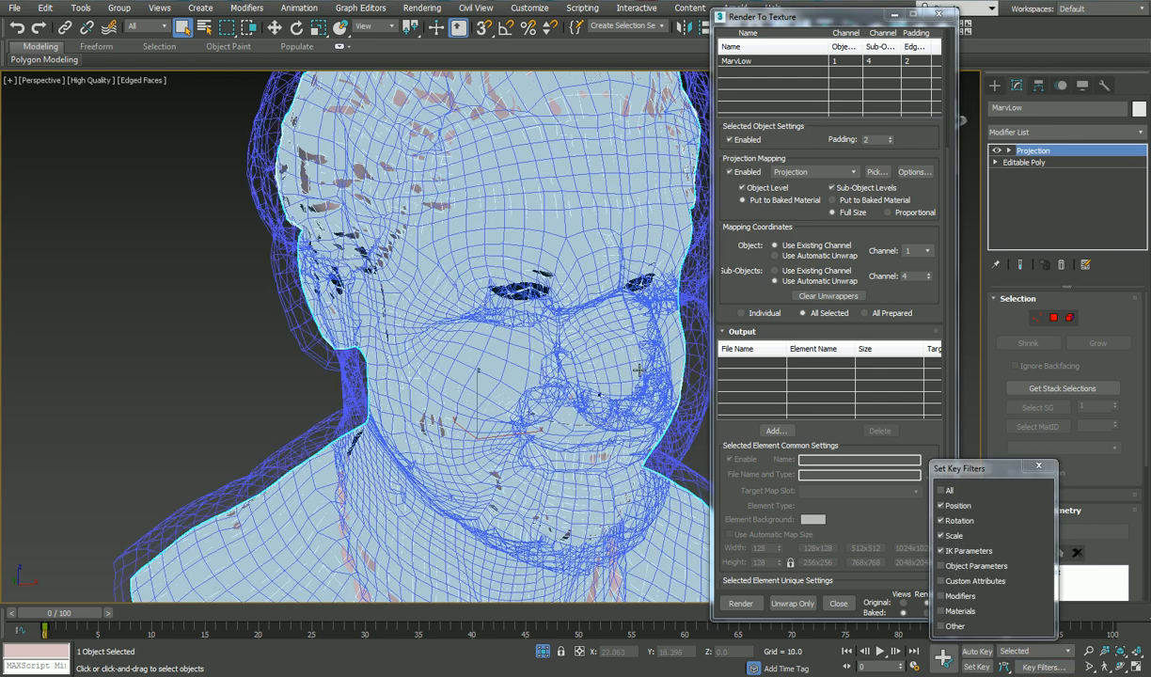
{"action": "left_click", "coordinate": [140, 295]}
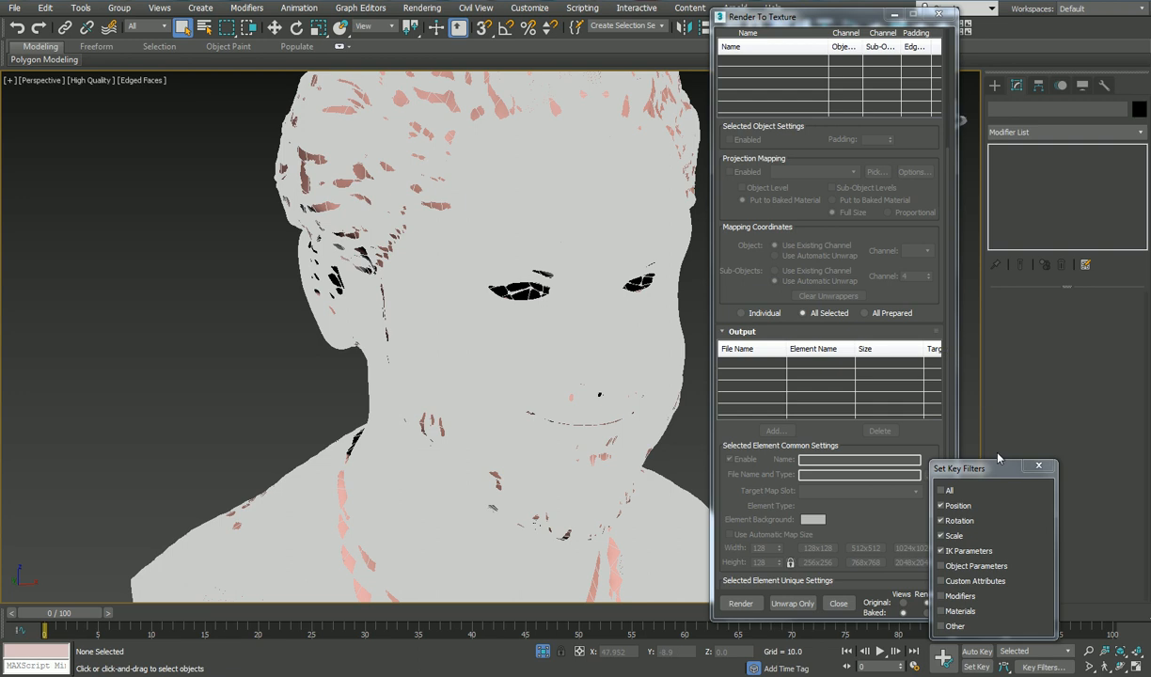
{"action": "left_click", "coordinate": [670, 126]}
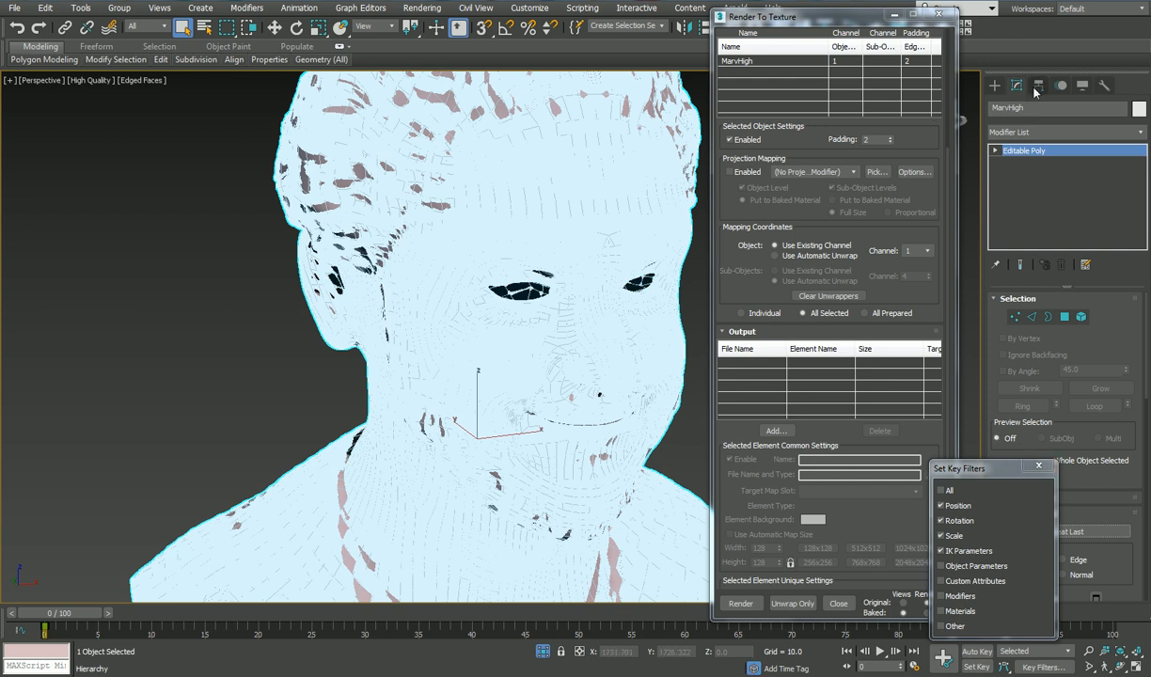
Step: Select MarvLow by name and enter the Cage level of its Projection modifier
{"action": "key", "text": "h"}
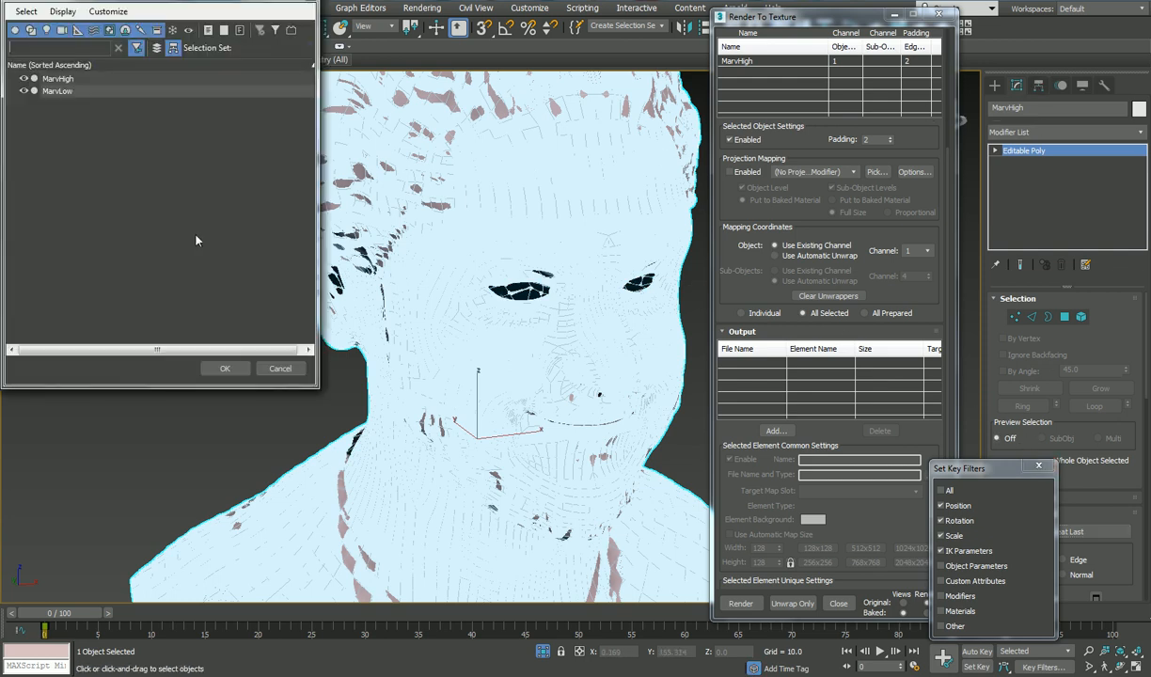
{"action": "left_click", "coordinate": [57, 91]}
{"action": "left_click", "coordinate": [225, 367]}
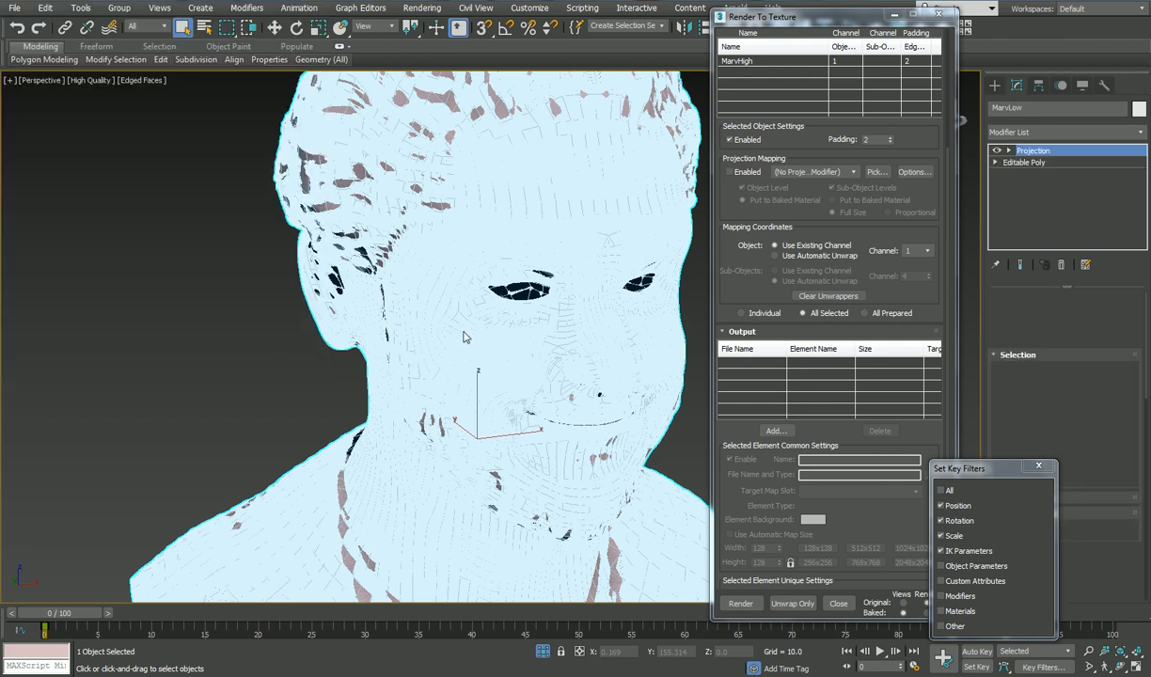
{"action": "left_click", "coordinate": [1034, 151]}
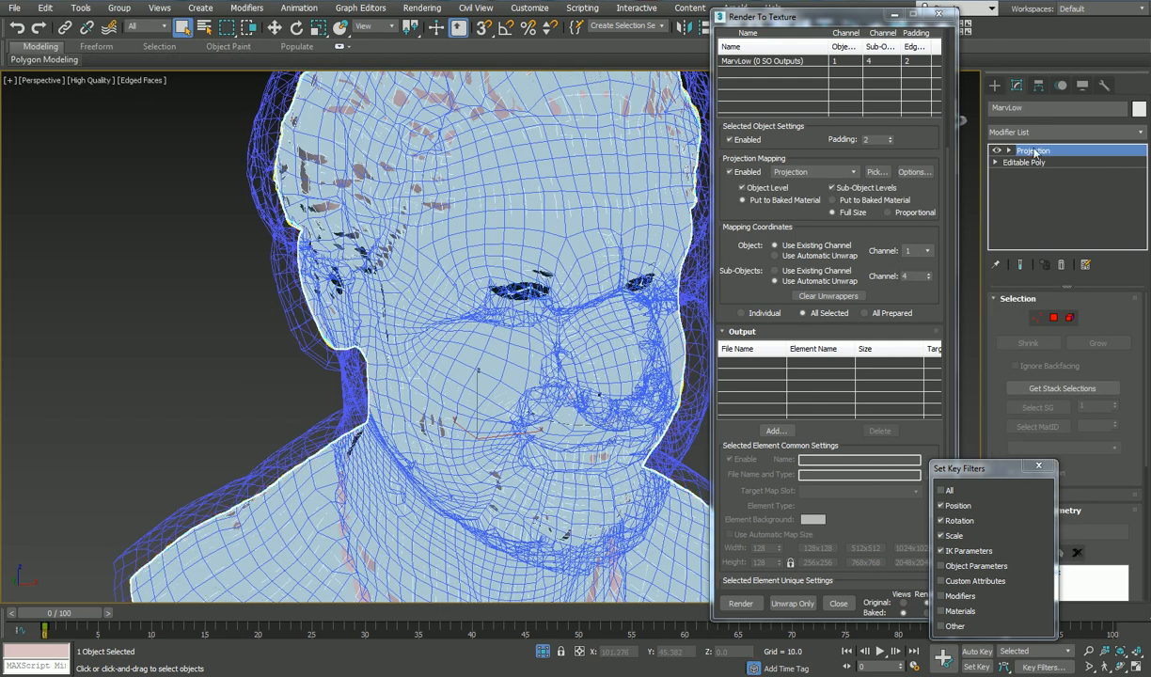
{"action": "left_click", "coordinate": [1010, 152]}
{"action": "left_click", "coordinate": [1025, 163]}
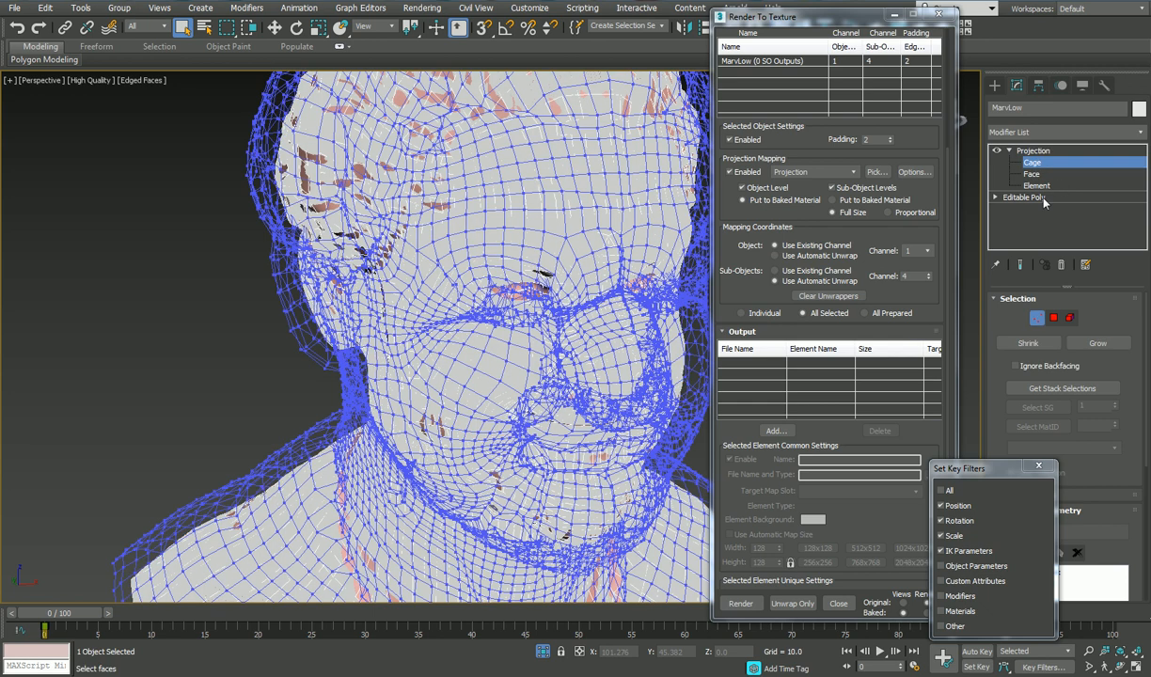
Step: Dismiss the Set Key Filters dialog and reset the Projection modifier's cage on MarvLow
{"action": "left_click_drag", "start_coordinate": [1117, 317], "coordinate": [1111, 164]}
{"action": "left_click", "coordinate": [1040, 467]}
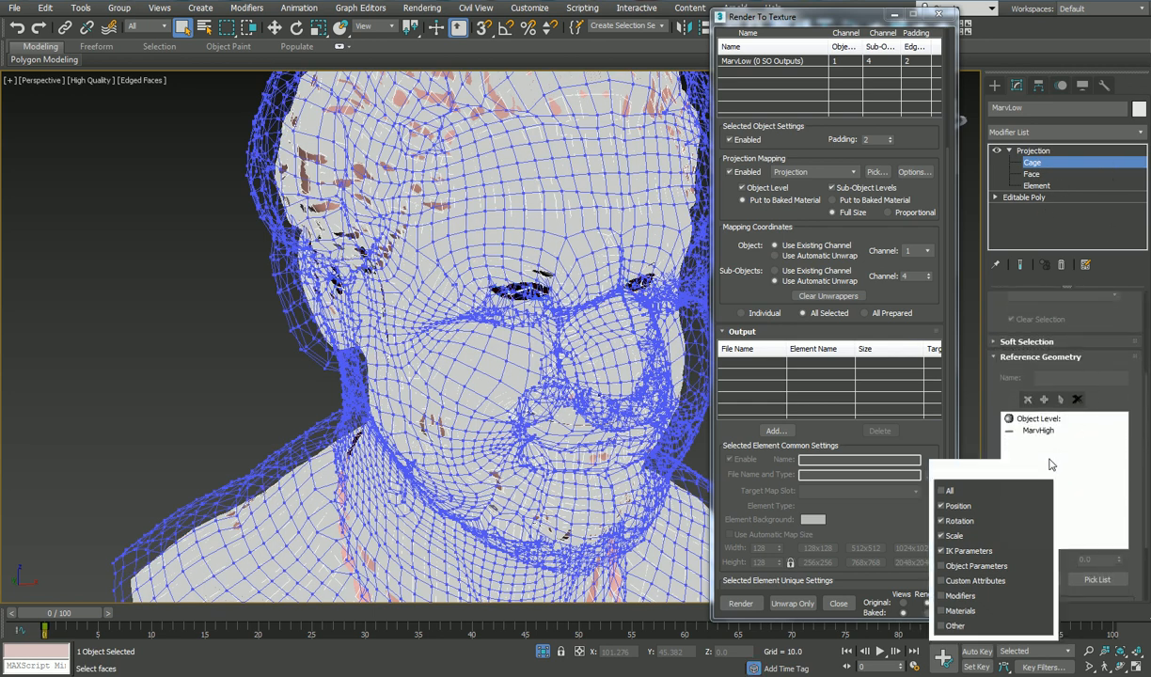
{"action": "left_click_drag", "start_coordinate": [995, 316], "coordinate": [998, 174]}
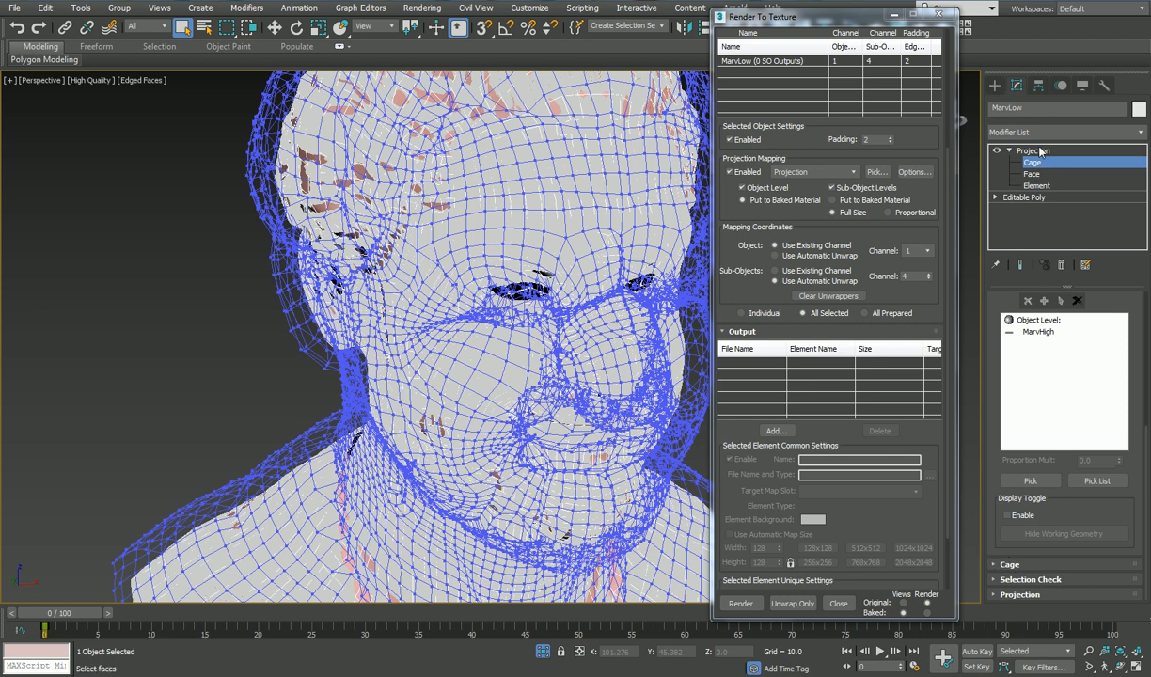
{"action": "left_click", "coordinate": [1009, 564]}
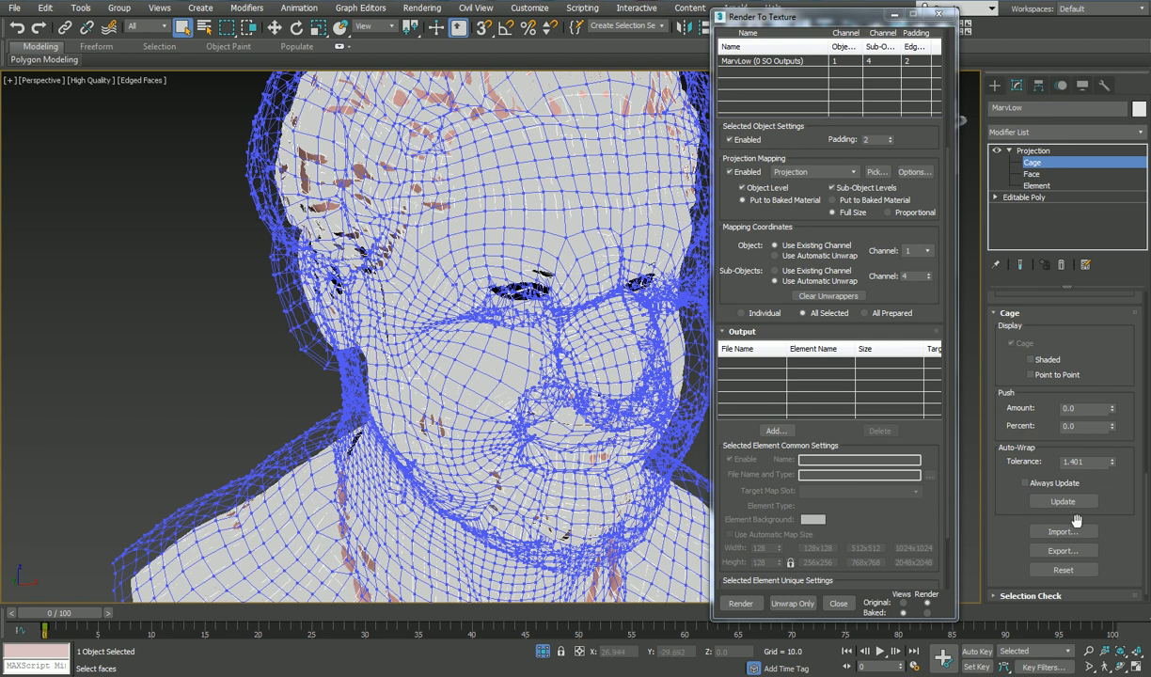
{"action": "left_click", "coordinate": [1064, 571]}
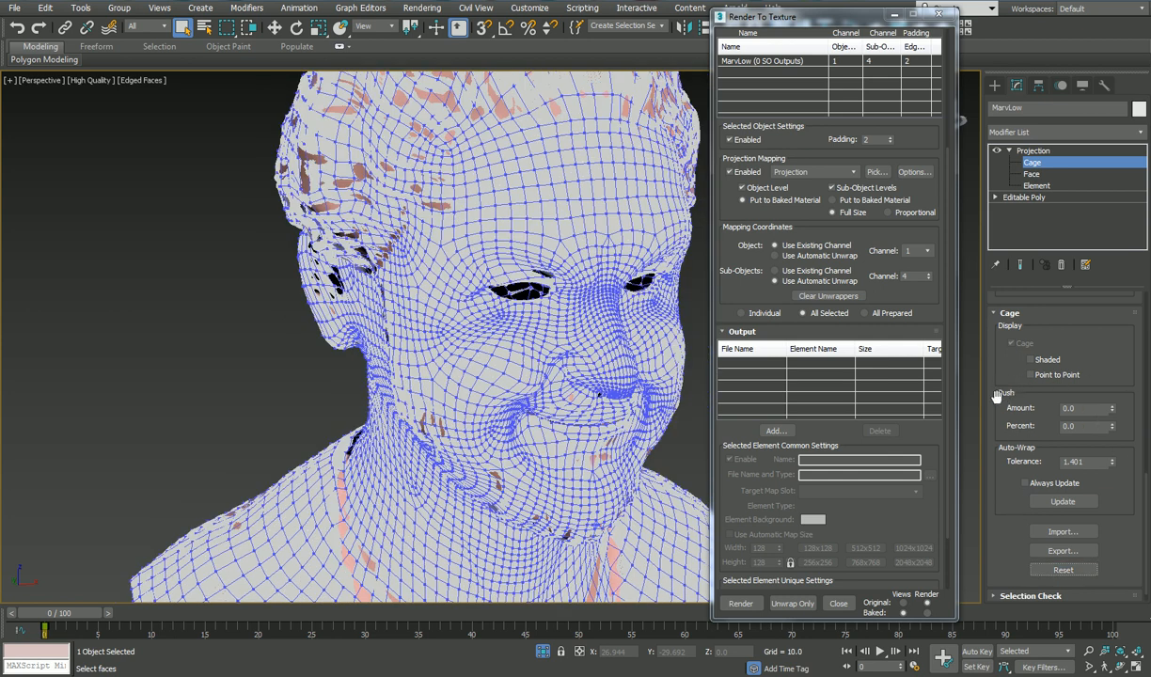
Step: Push MarvLow's projection cage slightly outward from the surface and inspect its fit around the face
{"action": "left_click", "coordinate": [1113, 404]}
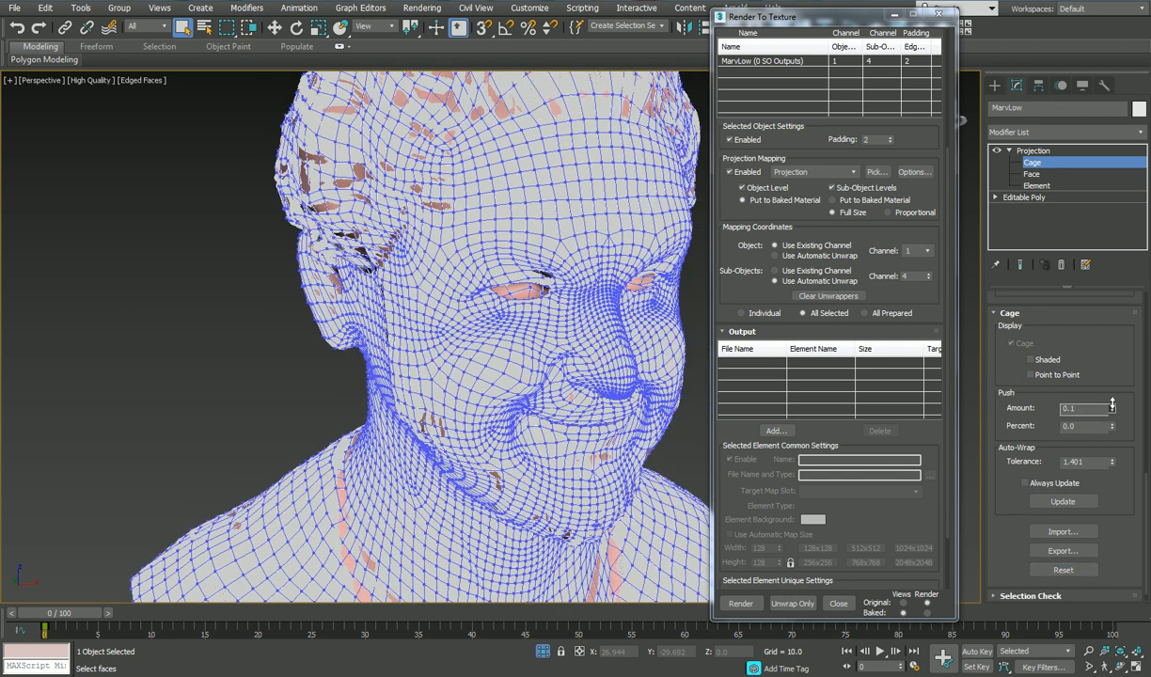
{"action": "left_click_drag", "start_coordinate": [1113, 404], "coordinate": [1118, 367]}
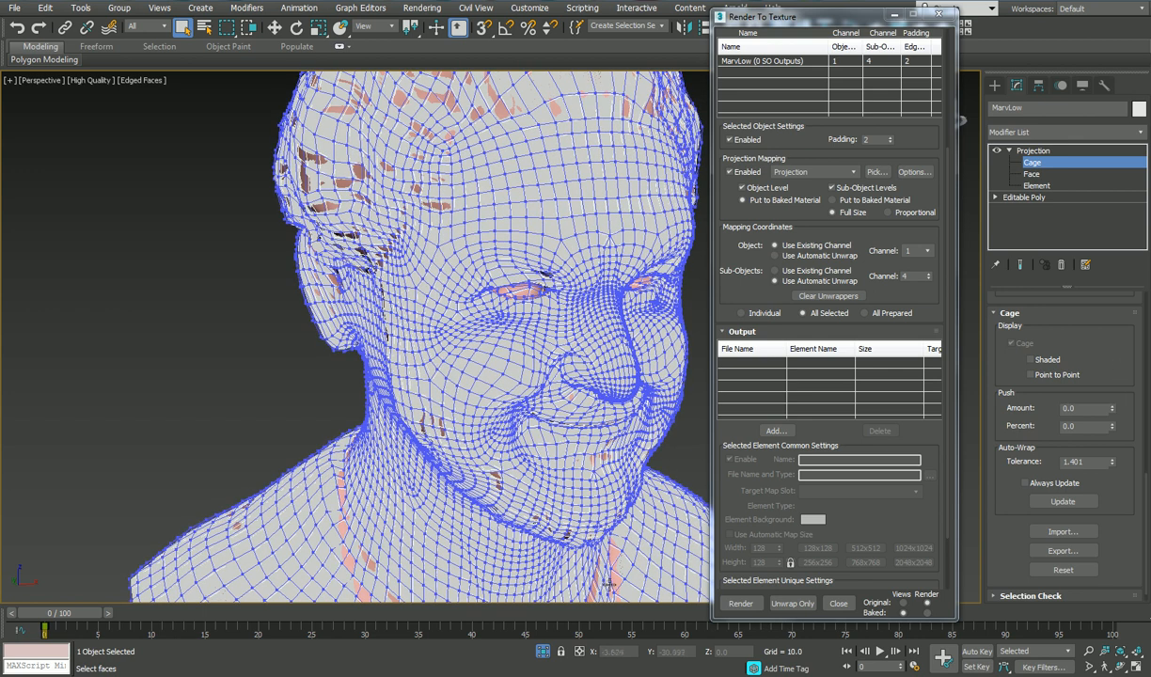
{"action": "mouse_move", "coordinate": [445, 414]}
{"action": "middle_mouse_down", "text": "alt"}
{"action": "mouse_move", "coordinate": [492, 435]}
{"action": "mouse_move", "coordinate": [602, 425]}
{"action": "mouse_move", "coordinate": [475, 428]}
{"action": "mouse_move", "coordinate": [436, 411]}
{"action": "middle_mouse_up", "text": "alt"}
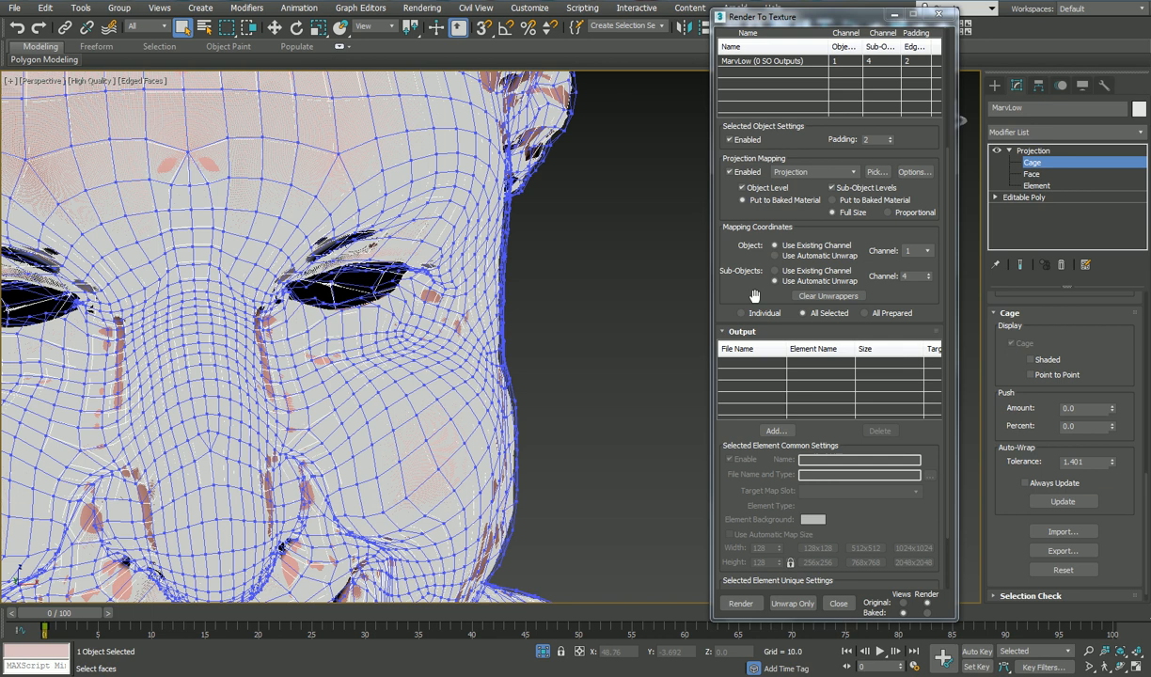
{"action": "middle_click_drag", "start_coordinate": [514, 378], "coordinate": [574, 347]}
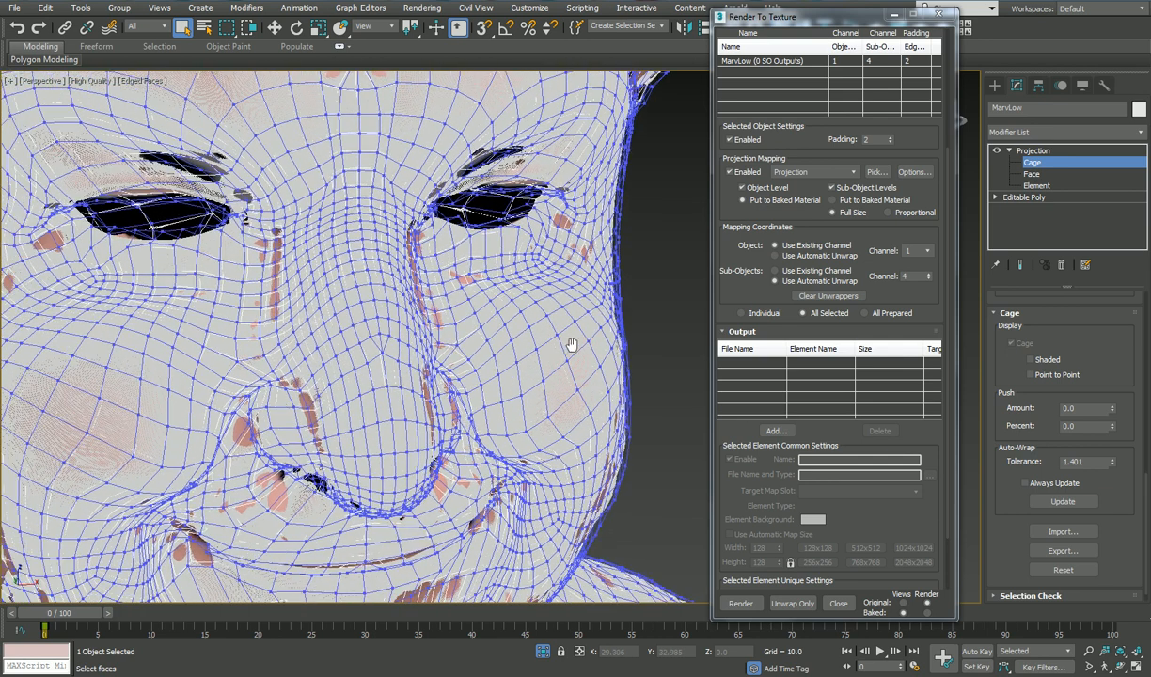
{"action": "scroll", "coordinate": [685, 365], "scroll_direction": "down", "scroll_amount": 5}
{"action": "middle_click_drag", "start_coordinate": [684, 365], "coordinate": [747, 400], "text": "alt"}
Step: Add a NormalsMap output element for MarvLow and set its map size to 2048x2048
{"action": "left_click", "coordinate": [775, 429]}
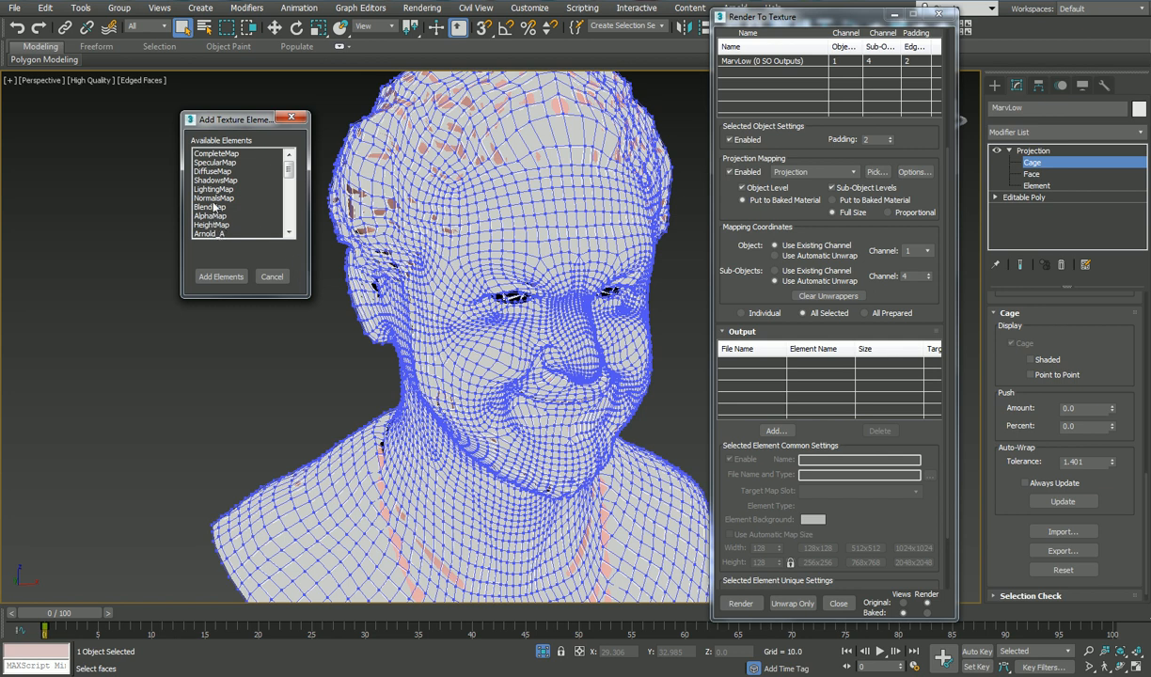
{"action": "left_click", "coordinate": [207, 198]}
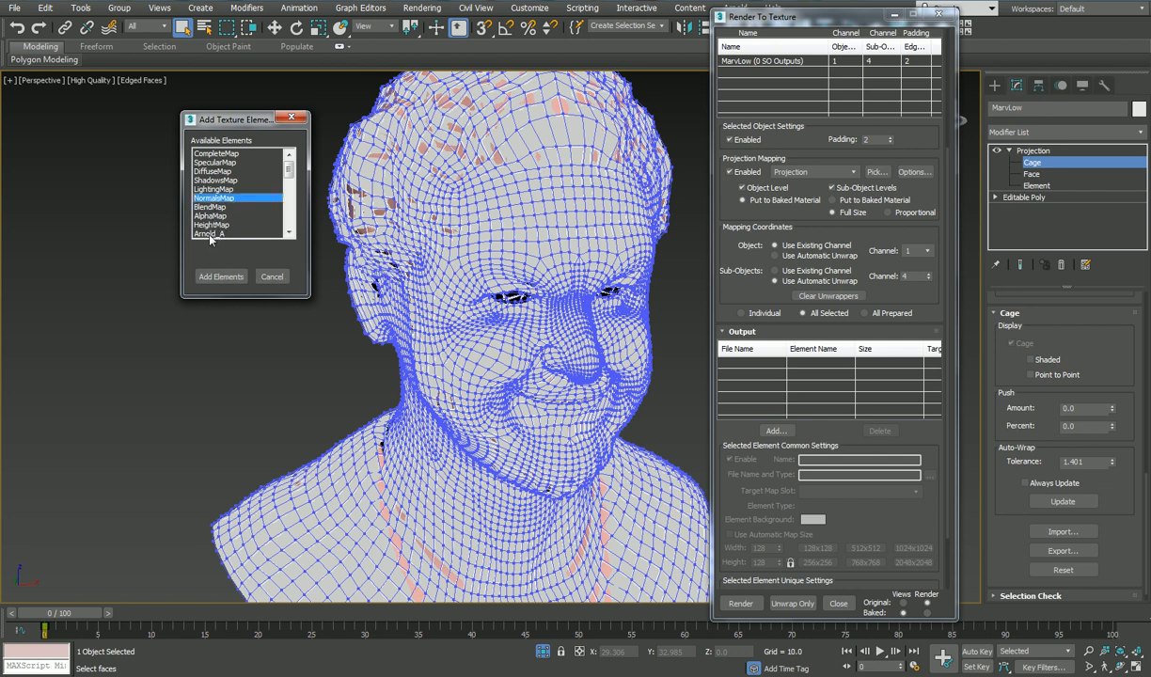
{"action": "scroll", "coordinate": [219, 237], "scroll_direction": "down", "scroll_amount": 1}
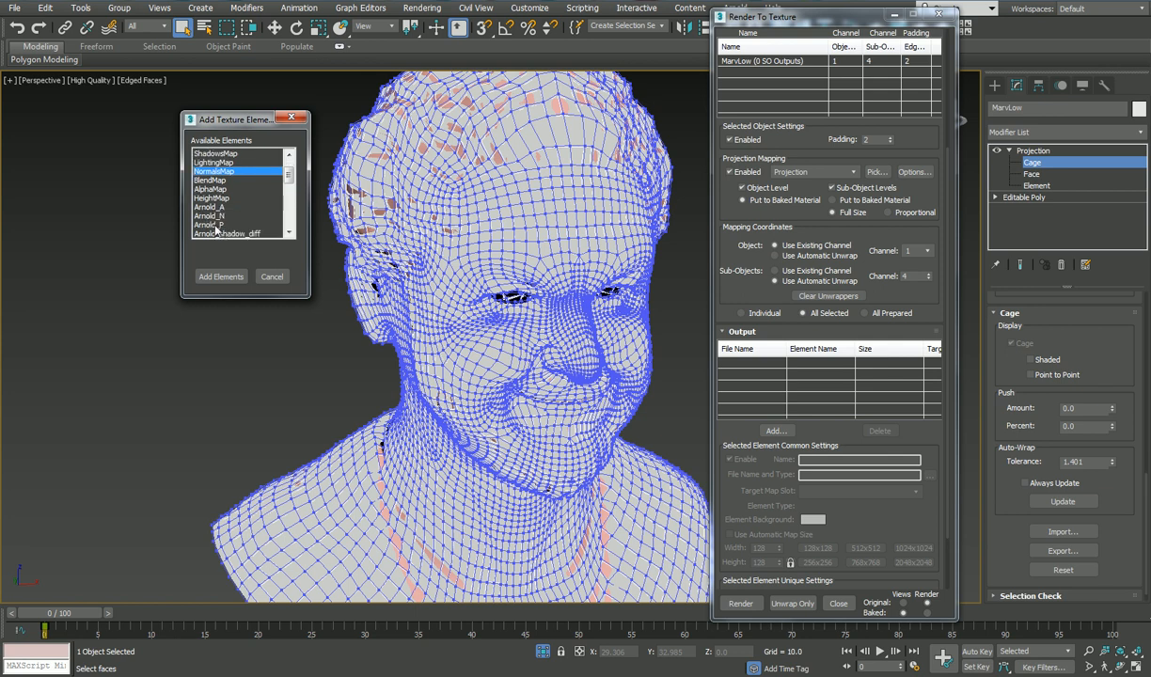
{"action": "mouse_move", "coordinate": [291, 180]}
{"action": "left_mouse_down"}
{"action": "mouse_move", "coordinate": [287, 222]}
{"action": "mouse_move", "coordinate": [295, 172]}
{"action": "left_mouse_up"}
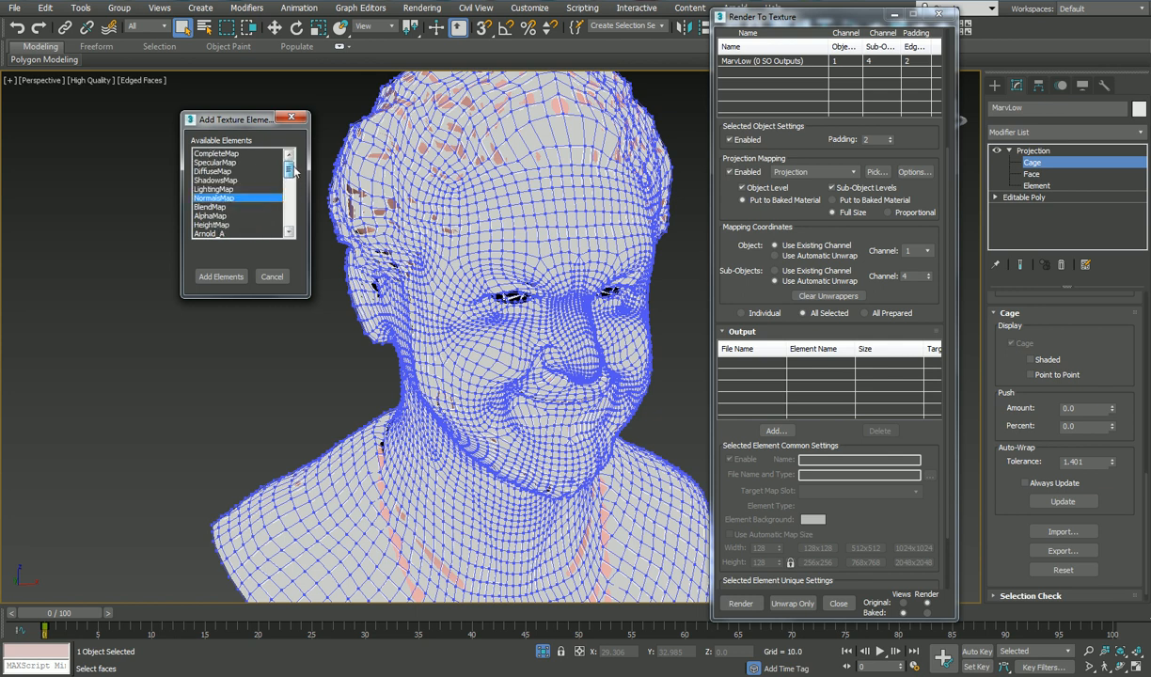
{"action": "left_click", "coordinate": [221, 277]}
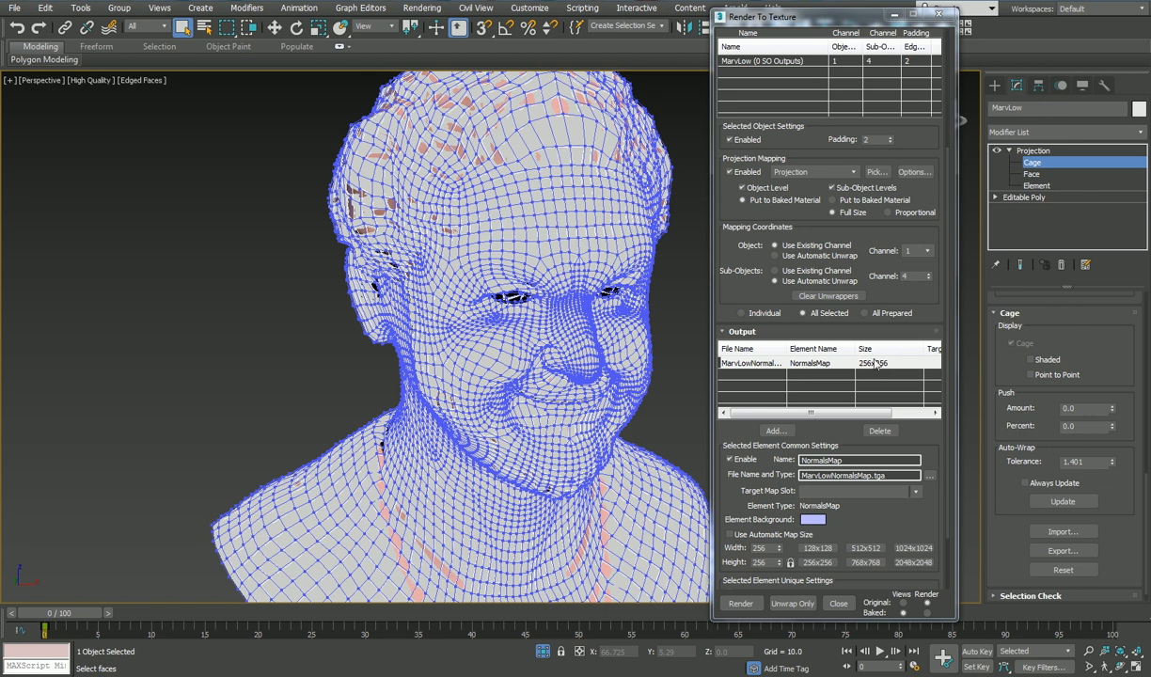
{"action": "scroll", "coordinate": [850, 414], "scroll_direction": "down", "scroll_amount": 2}
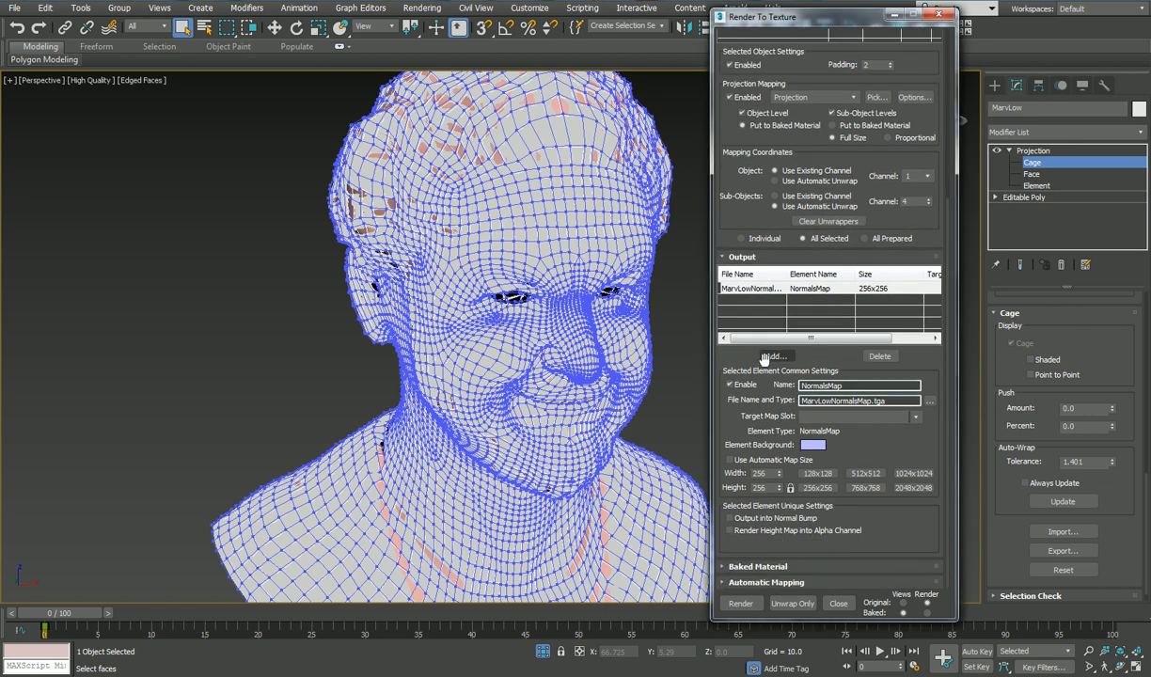
{"action": "left_click", "coordinate": [899, 489]}
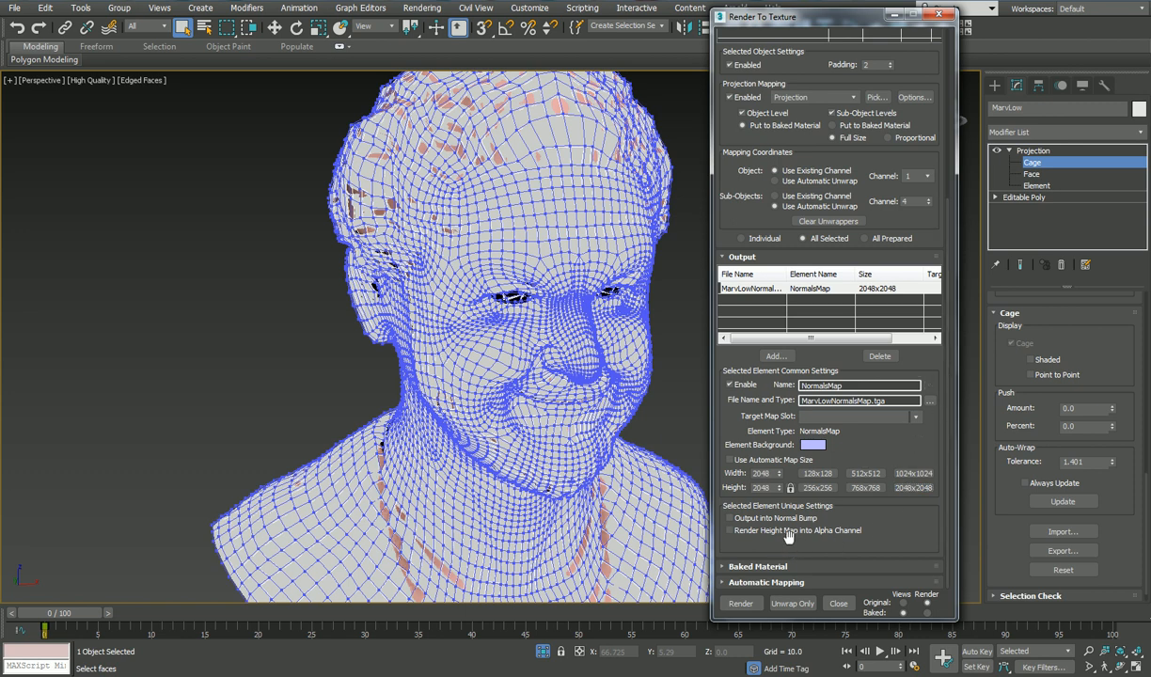
Step: Render MarvLow's normal map to texture, continuing past the missing map targets and missing map files notices
{"action": "left_click", "coordinate": [748, 607]}
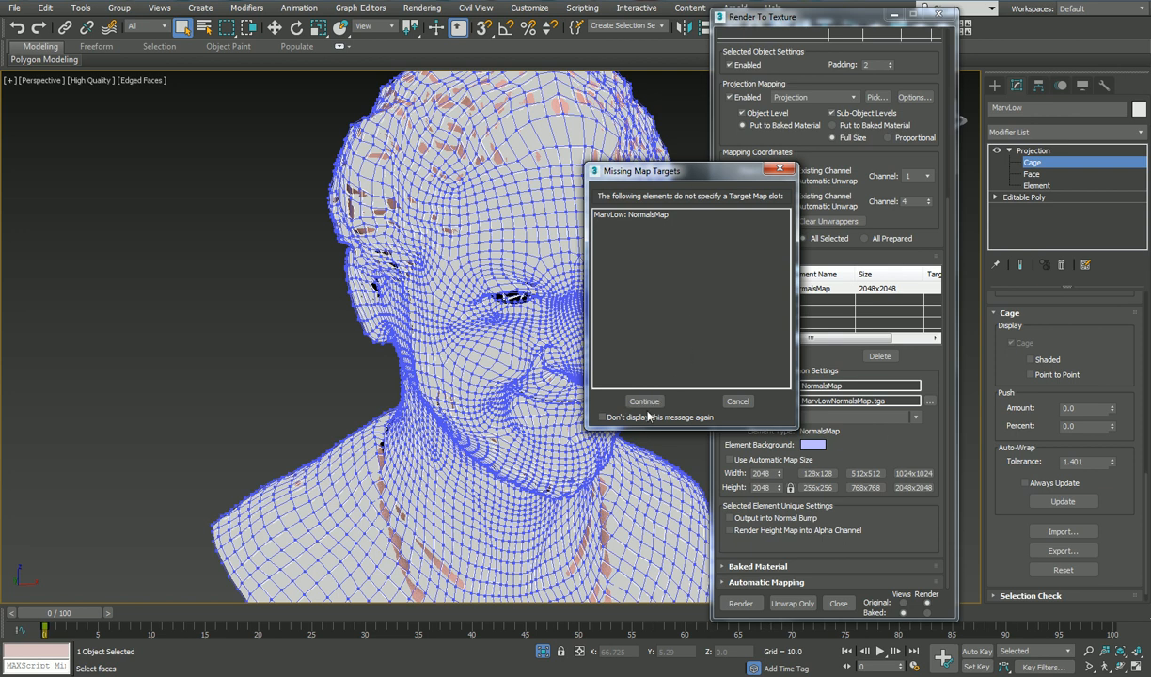
{"action": "left_click_drag", "start_coordinate": [708, 169], "coordinate": [222, 154]}
{"action": "left_click", "coordinate": [158, 386]}
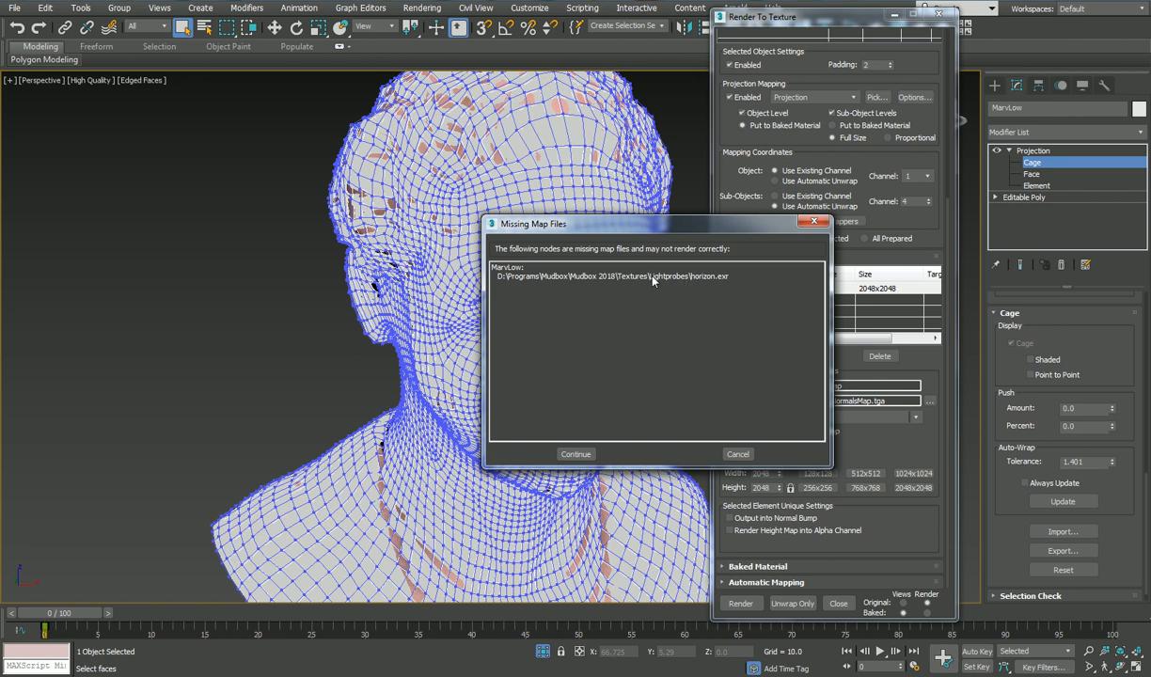
{"action": "left_click", "coordinate": [576, 455]}
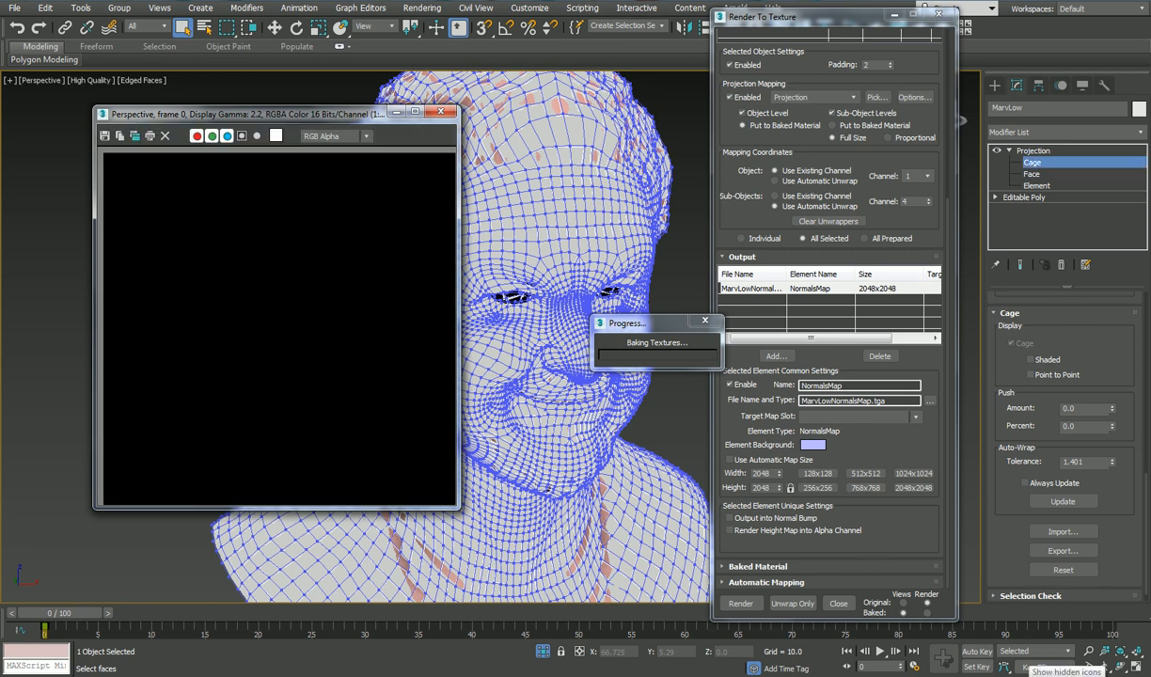
{"action": "right_click", "coordinate": [1068, 676]}
{"action": "left_click", "coordinate": [1033, 648]}
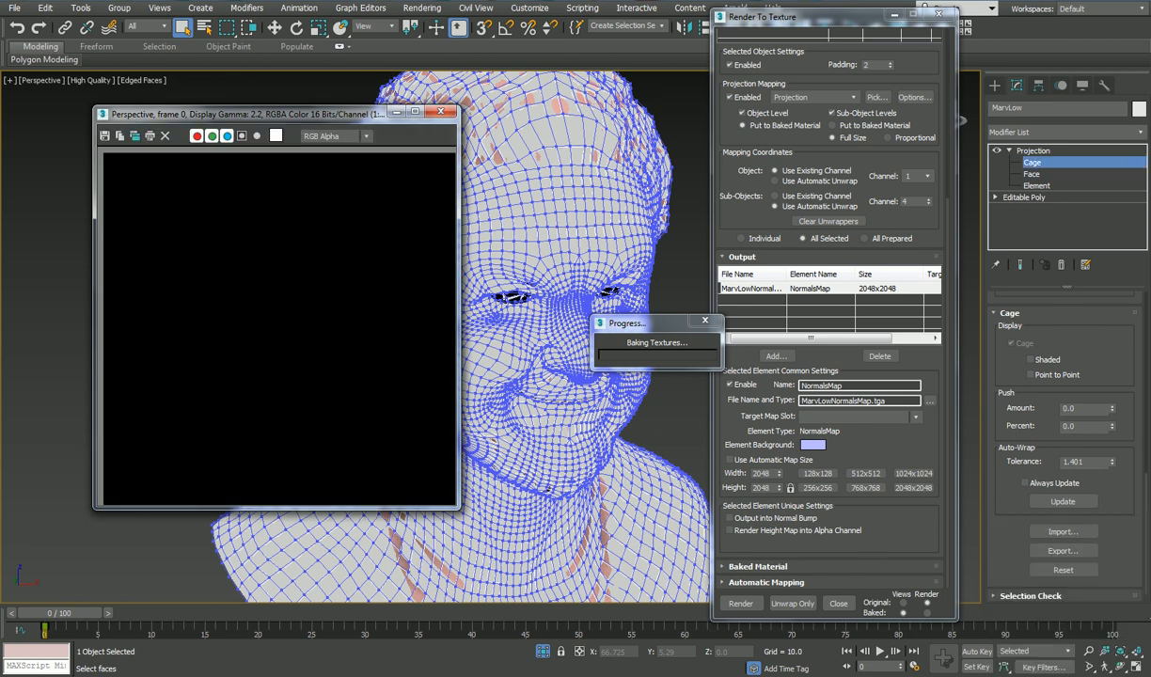
{"action": "left_click", "coordinate": [1026, 676]}
{"action": "right_click", "coordinate": [1047, 622]}
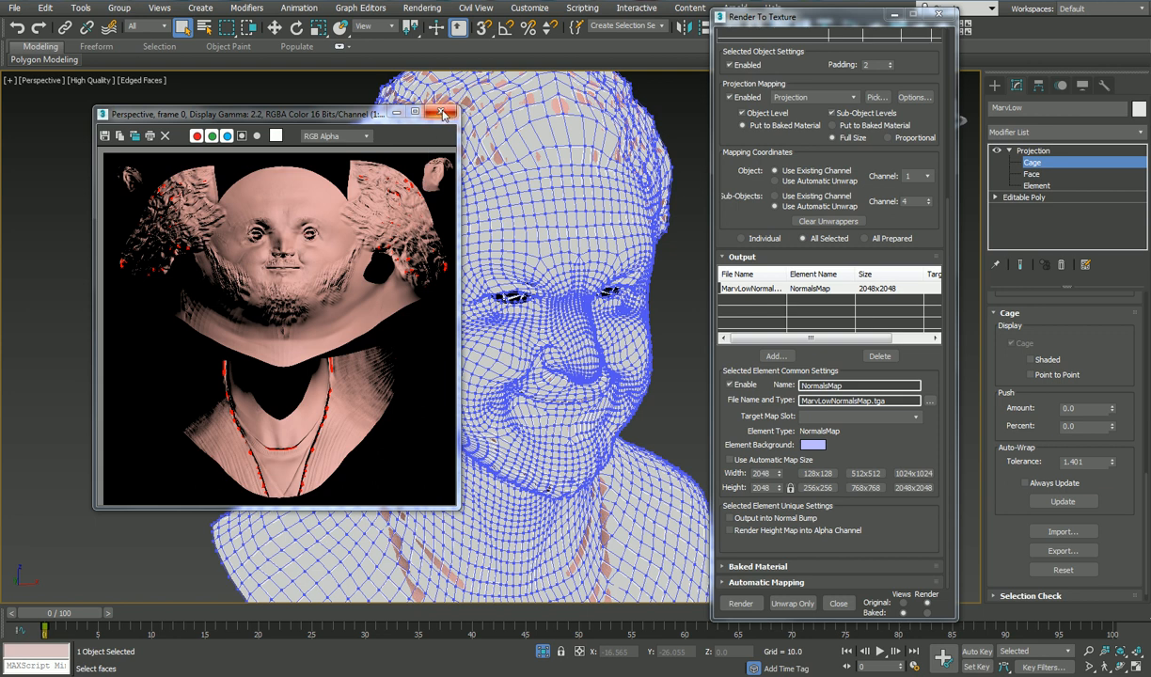
Step: Close the rendered frame window of the bake and minimize the Render To Texture dialog
{"action": "mouse_move", "coordinate": [286, 115]}
{"action": "left_mouse_down"}
{"action": "mouse_move", "coordinate": [296, 105]}
{"action": "mouse_move", "coordinate": [284, 114]}
{"action": "left_mouse_up"}
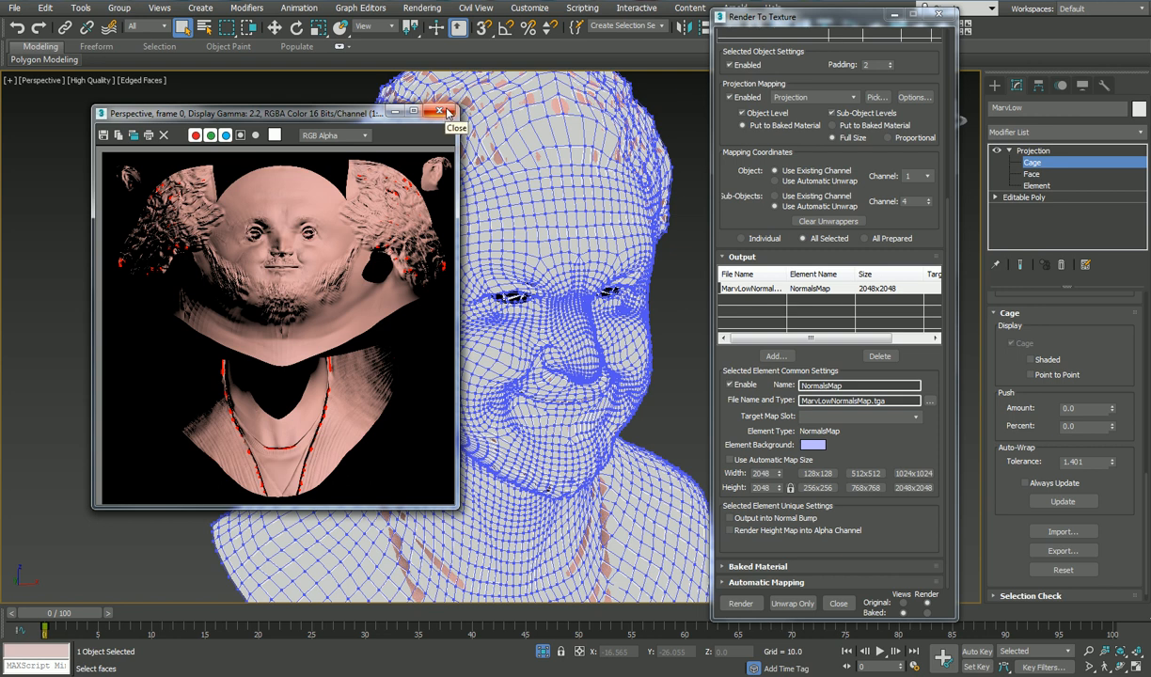
{"action": "left_click_drag", "start_coordinate": [807, 69], "coordinate": [852, 255]}
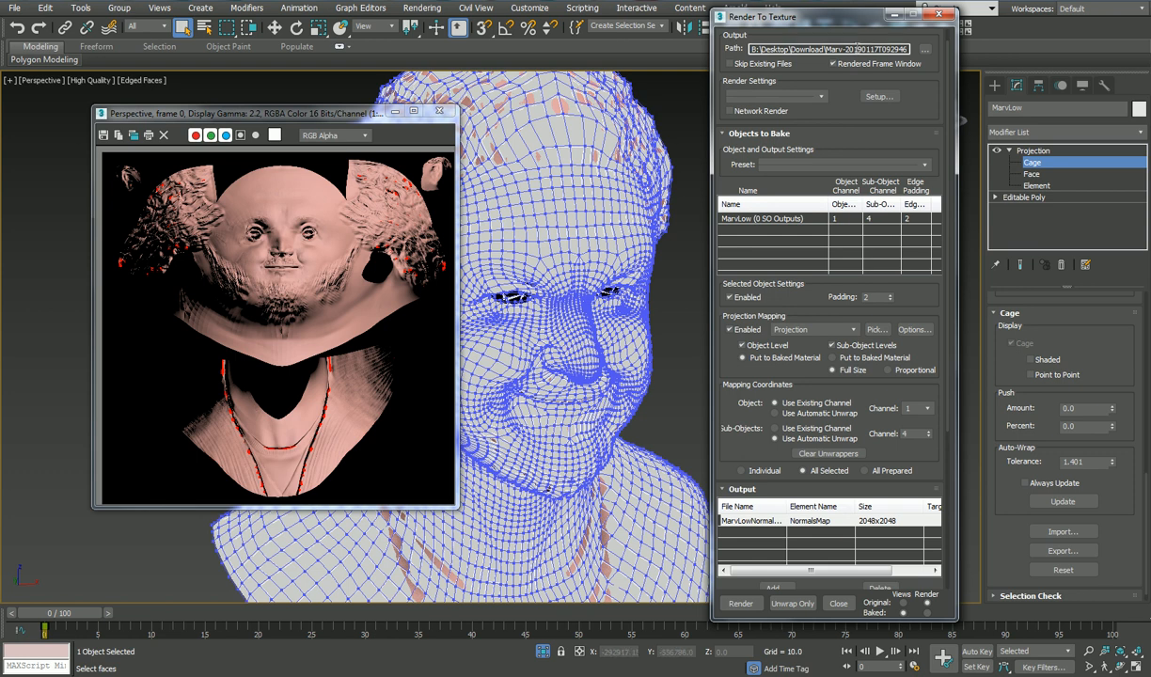
{"action": "left_click", "coordinate": [443, 114]}
{"action": "left_click", "coordinate": [895, 15]}
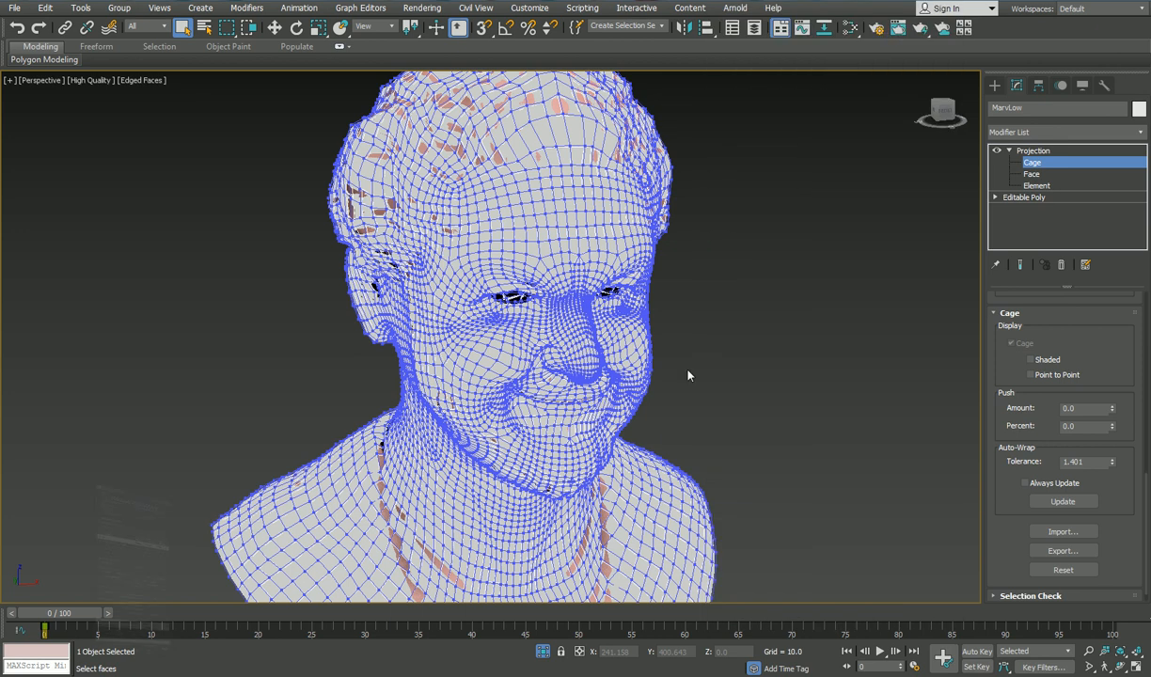
Step: Hide MarvHigh and select MarvLow by name in the scene object list
{"action": "key", "text": "h"}
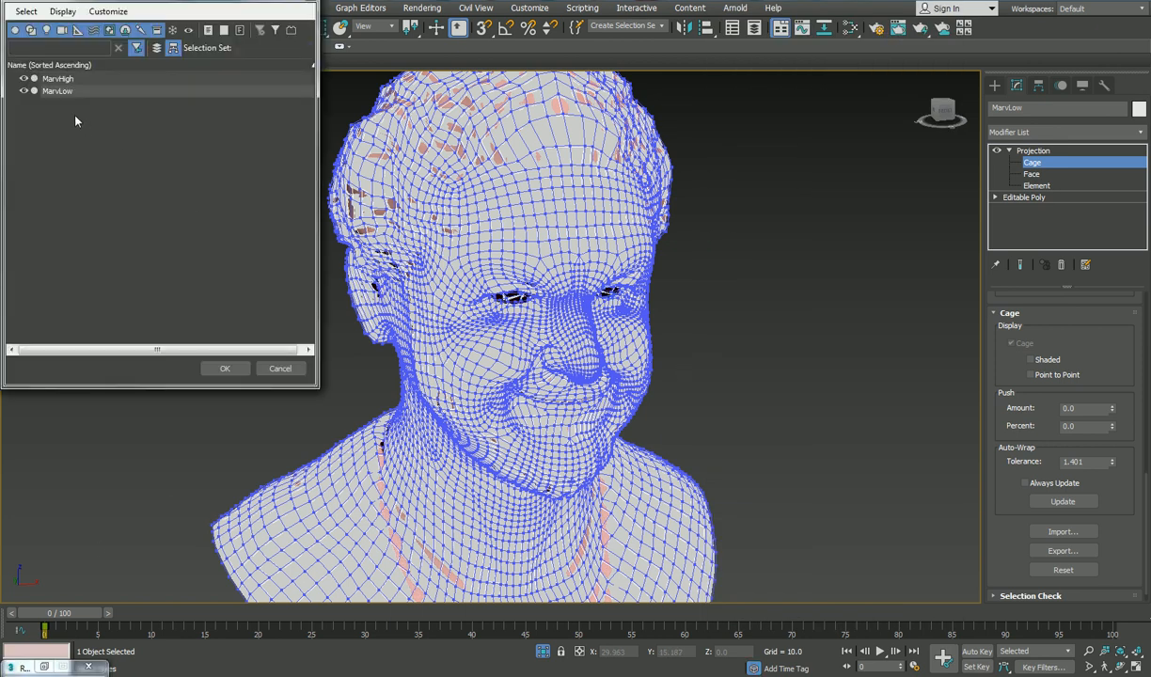
{"action": "left_click", "coordinate": [24, 79]}
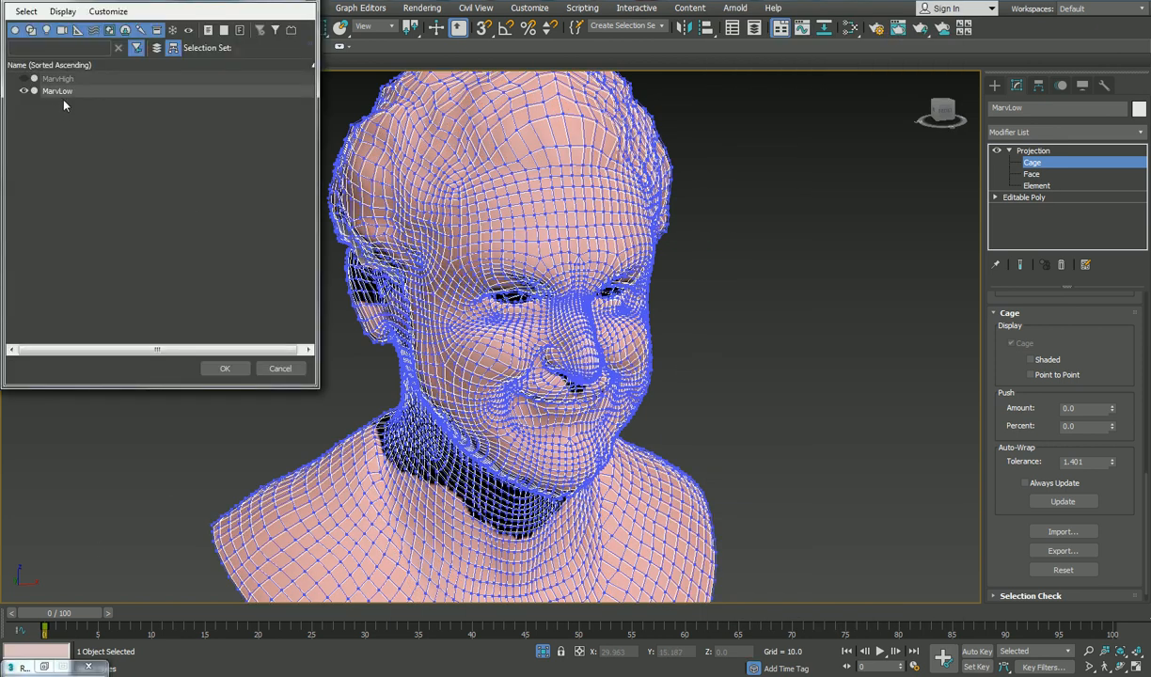
{"action": "left_click", "coordinate": [57, 91]}
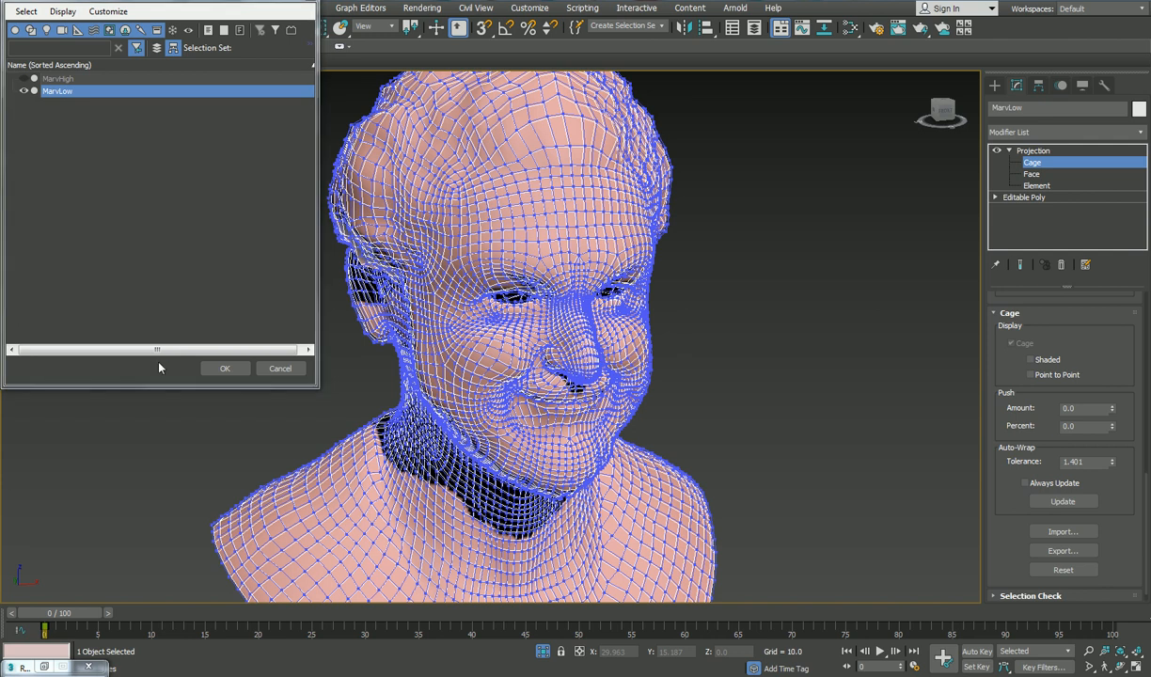
{"action": "left_click", "coordinate": [225, 368]}
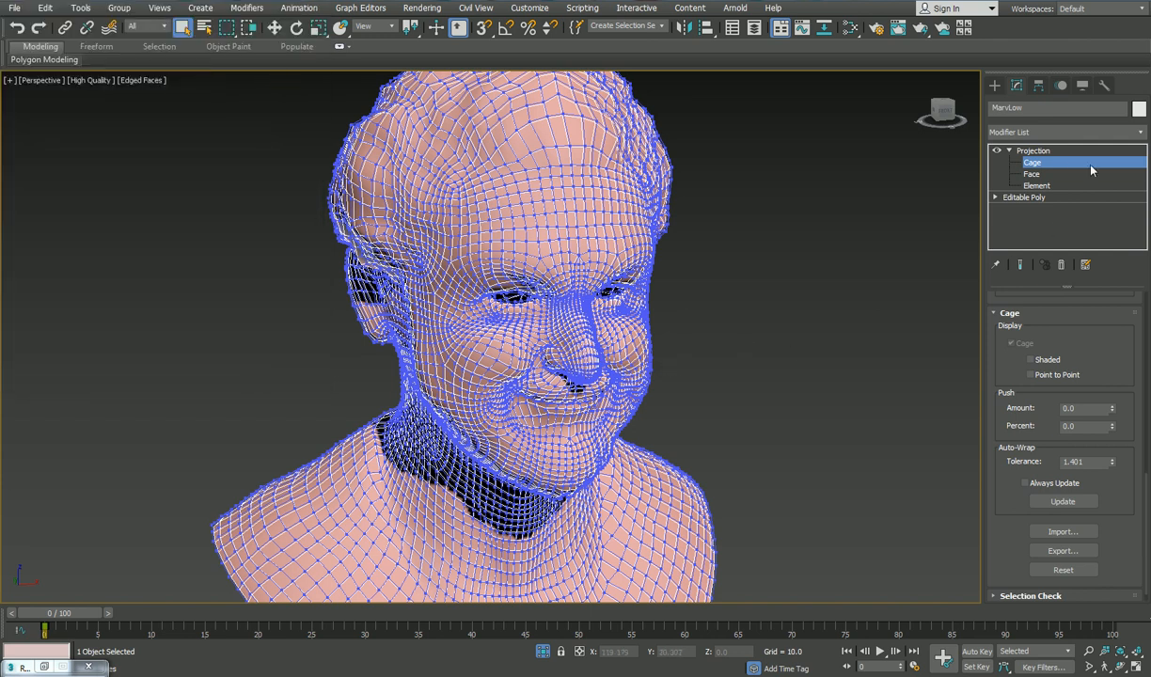
Step: Leave the Cage level of the Projection modifier and move MarvLow along the X axis to about 6.7
{"action": "left_click", "coordinate": [1008, 151]}
{"action": "left_click", "coordinate": [273, 29]}
{"action": "scroll", "coordinate": [609, 403], "scroll_direction": "down", "scroll_amount": 5}
{"action": "middle_click_drag", "start_coordinate": [609, 402], "coordinate": [536, 402]}
{"action": "scroll", "coordinate": [536, 402], "scroll_direction": "up", "scroll_amount": 3}
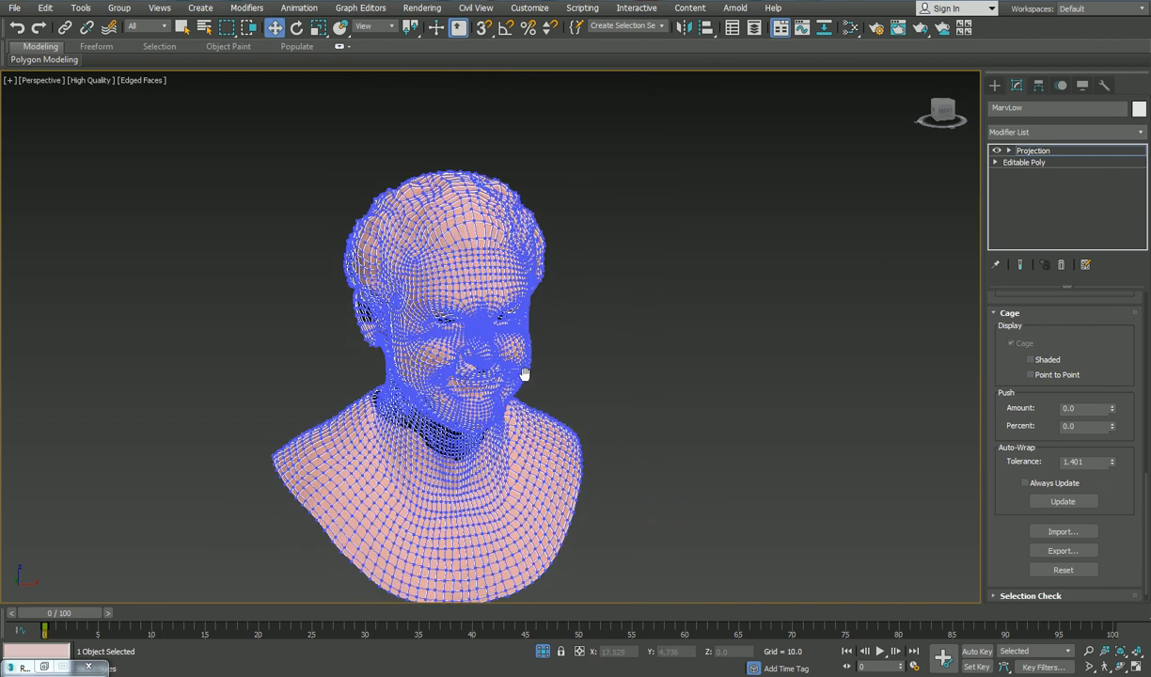
{"action": "left_click", "coordinate": [463, 327]}
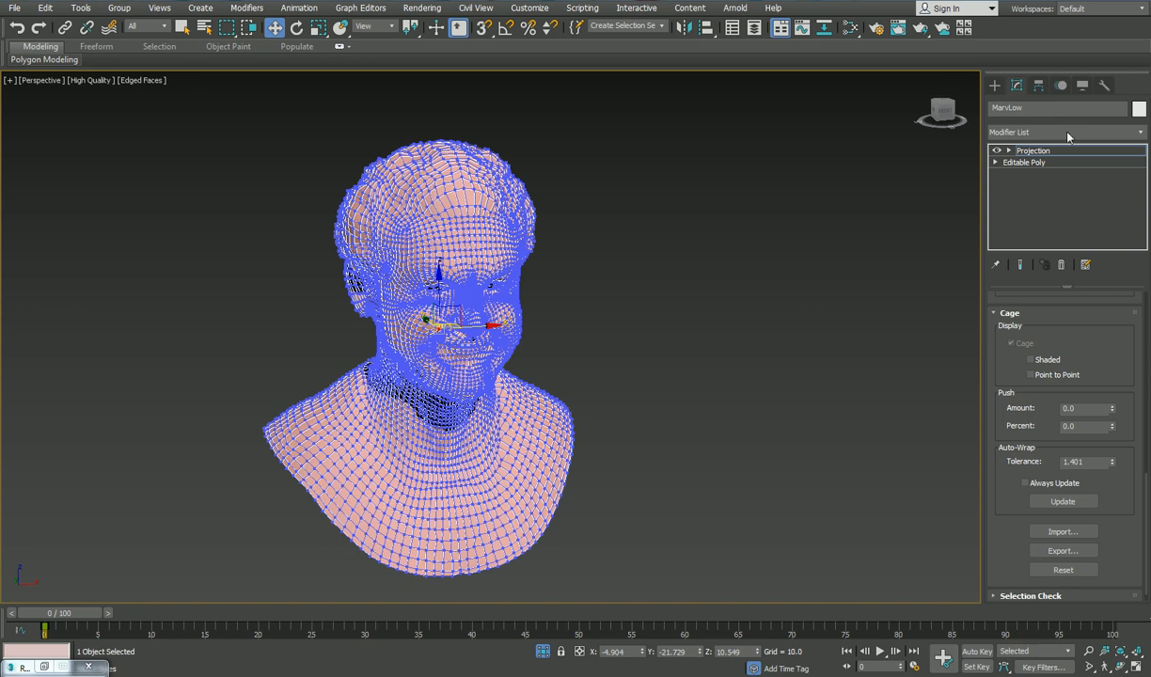
{"action": "left_click", "coordinate": [1033, 151]}
{"action": "left_click", "coordinate": [768, 242]}
{"action": "left_click", "coordinate": [452, 349]}
{"action": "left_click_drag", "start_coordinate": [475, 359], "coordinate": [510, 359]}
Step: Delete both bitmap nodes, Map #14 and Map #15, beside Material #26 in the Slate Material Editor
{"action": "key", "text": "m"}
{"action": "middle_click_drag", "start_coordinate": [652, 337], "coordinate": [696, 357]}
{"action": "left_click", "coordinate": [565, 318]}
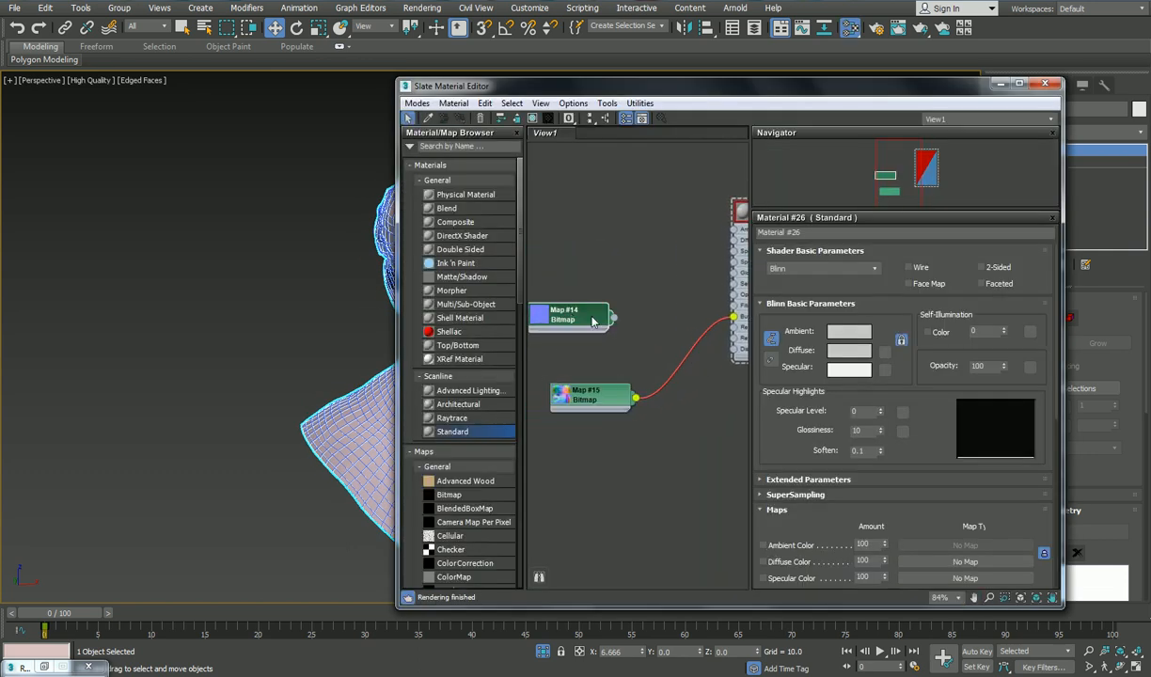
{"action": "key", "text": "Delete"}
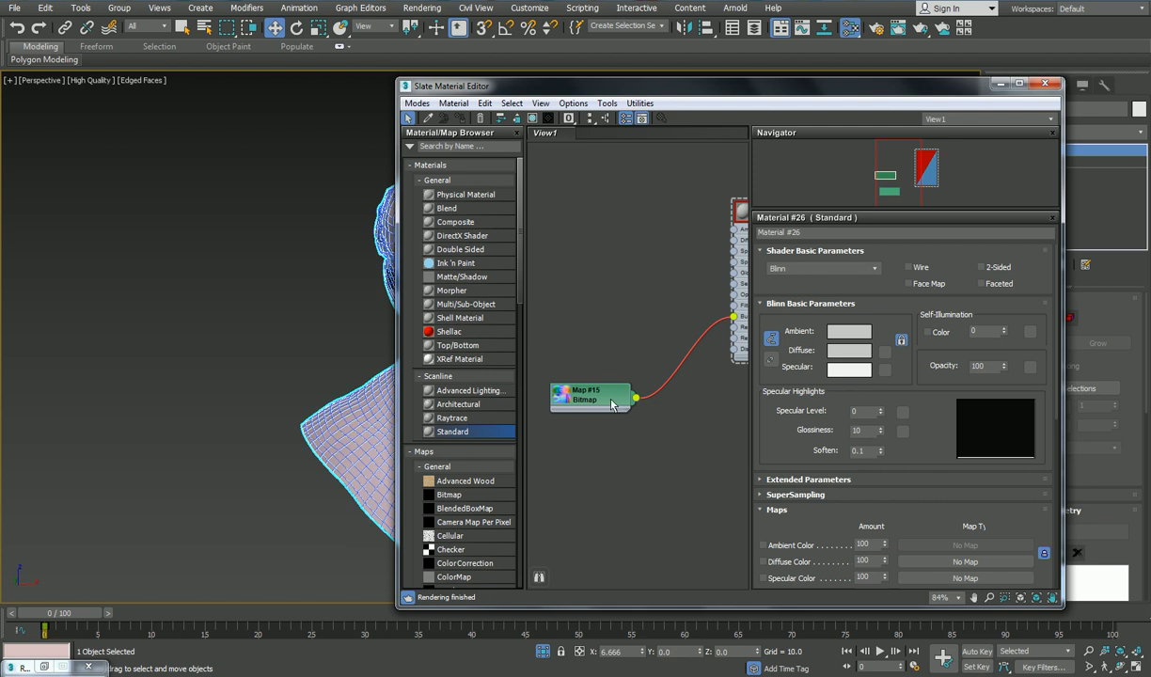
{"action": "left_click", "coordinate": [617, 404]}
{"action": "key", "text": "Delete"}
{"action": "middle_click_drag", "start_coordinate": [717, 282], "coordinate": [603, 312]}
{"action": "scroll", "coordinate": [603, 313], "scroll_direction": "up", "scroll_amount": 1}
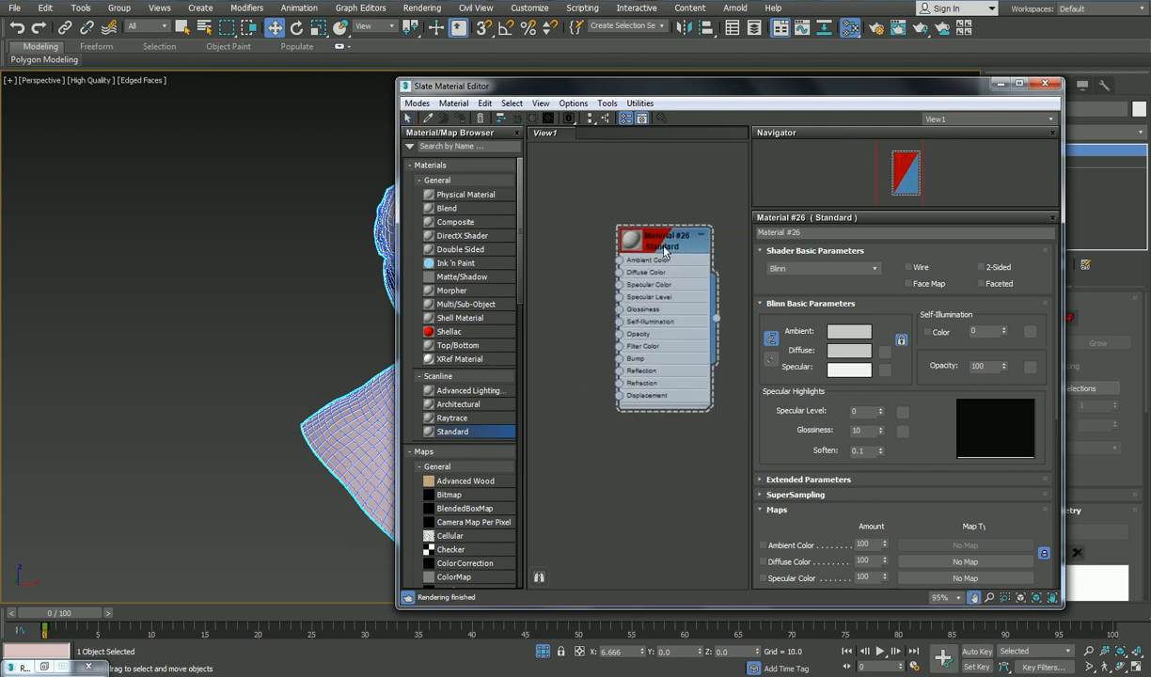
Step: Connect a Bitmap map to the Bump input of Material #26, loading MarvLowNormalsMap.tga from the NewNormalMapExtraction folder
{"action": "left_click_drag", "start_coordinate": [667, 238], "coordinate": [706, 229]}
{"action": "left_click_drag", "start_coordinate": [659, 349], "coordinate": [581, 360]}
{"action": "mouse_move", "coordinate": [613, 363]}
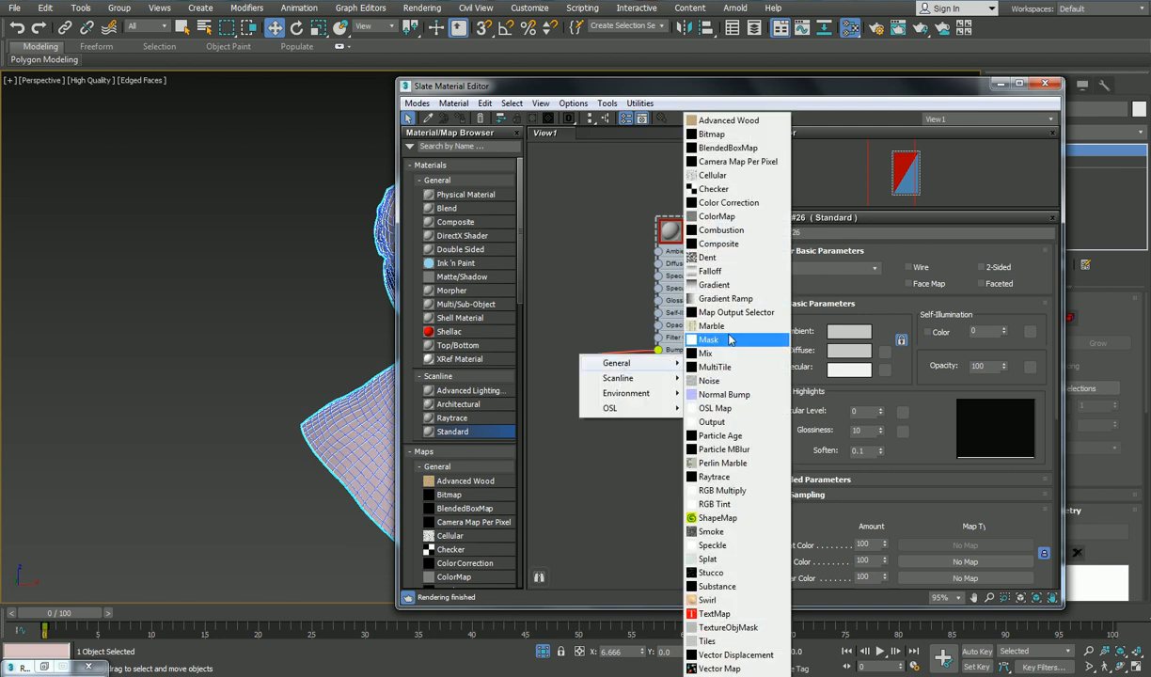
{"action": "left_click", "coordinate": [692, 139]}
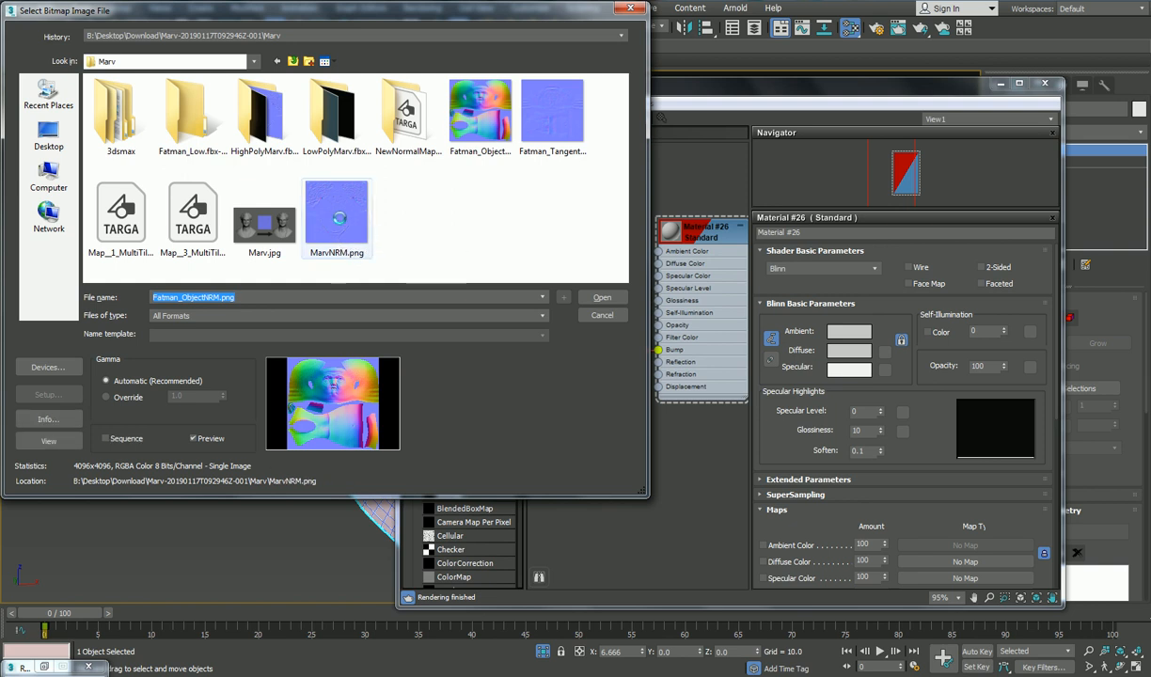
{"action": "left_click", "coordinate": [339, 219]}
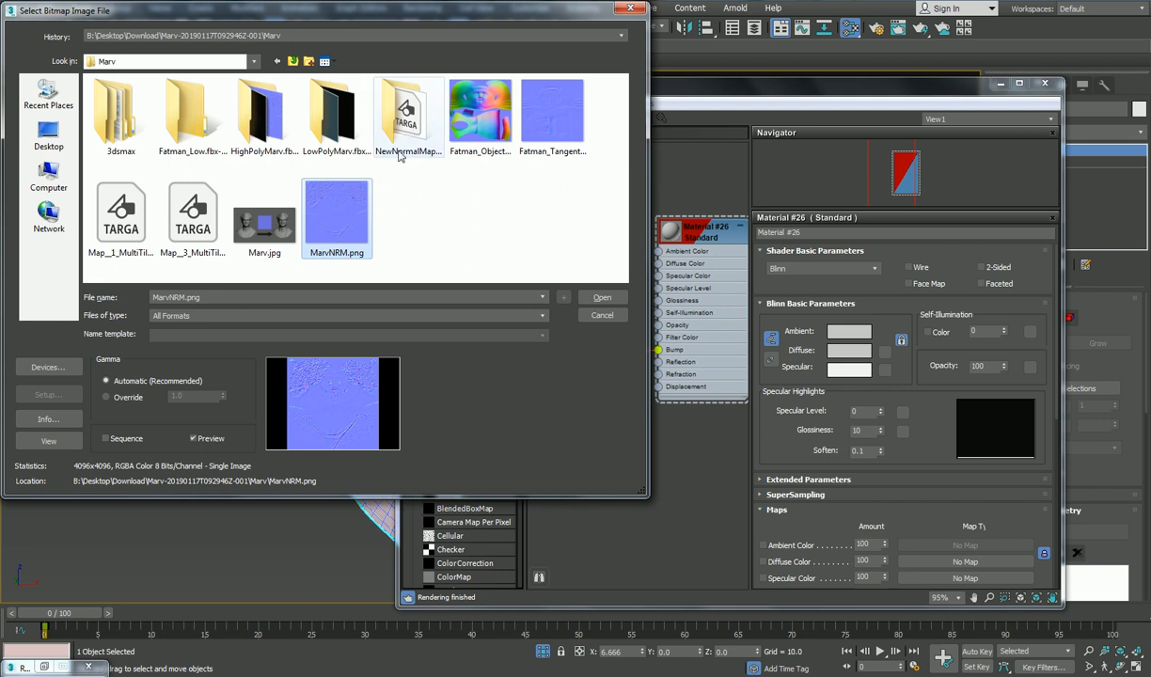
{"action": "double_click", "coordinate": [407, 118]}
{"action": "left_click", "coordinate": [120, 117]}
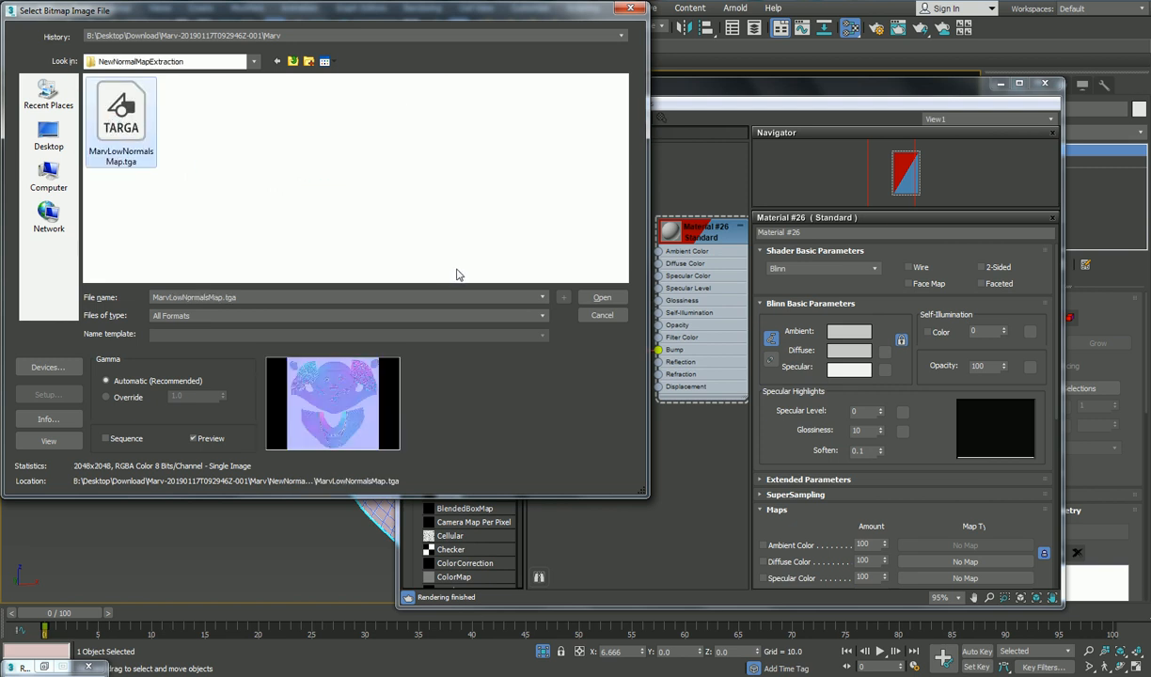
{"action": "left_click", "coordinate": [600, 298]}
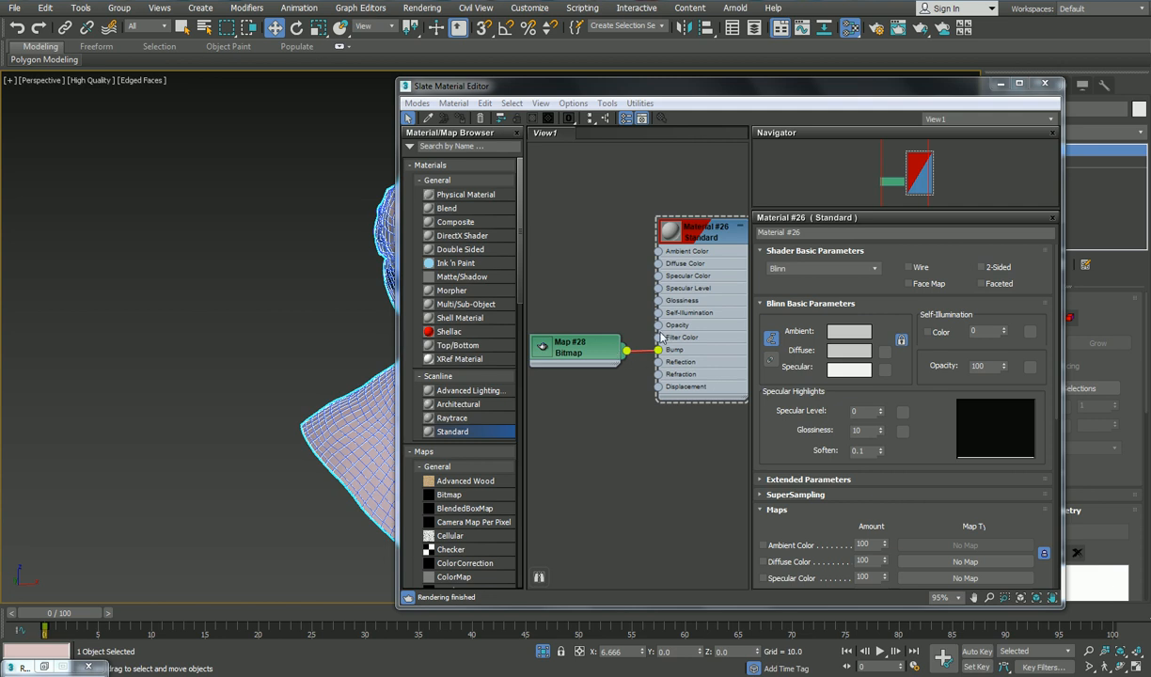
Step: Move the Slate Material Editor off the bust, select the Material #26 node, then deselect the bust and turn off edged faces
{"action": "left_click_drag", "start_coordinate": [658, 86], "coordinate": [857, 79]}
{"action": "middle_click_drag", "start_coordinate": [893, 161], "coordinate": [814, 198]}
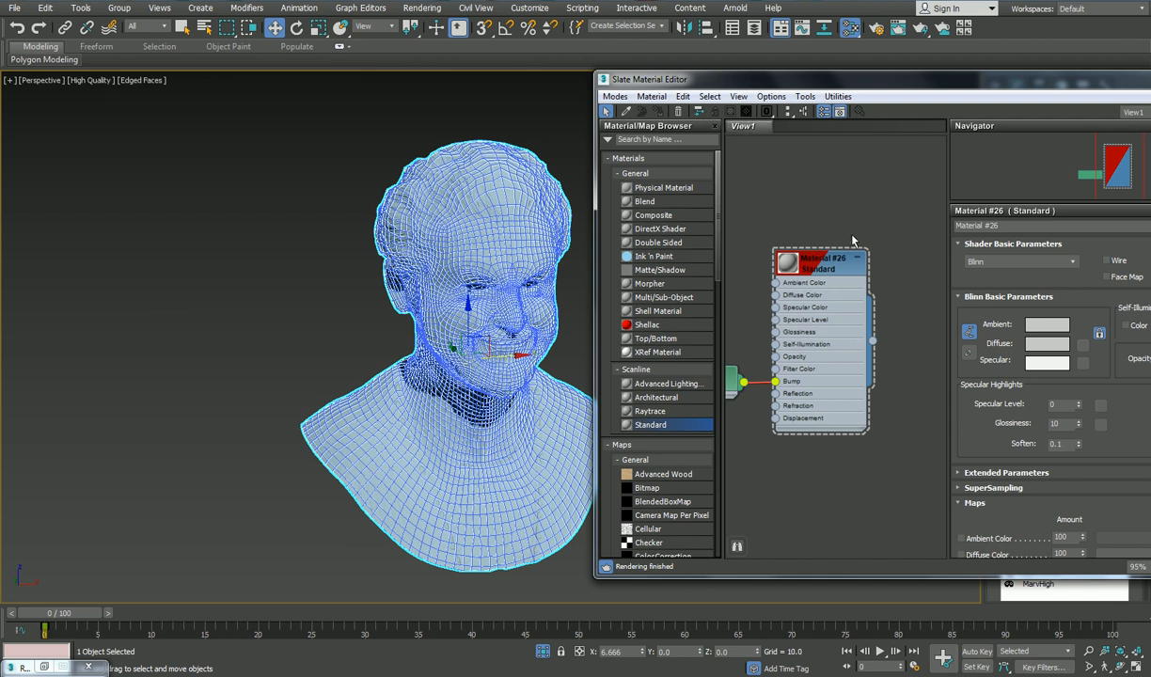
{"action": "left_click", "coordinate": [827, 268]}
{"action": "middle_click_drag", "start_coordinate": [420, 300], "coordinate": [243, 297]}
{"action": "left_click", "coordinate": [446, 309]}
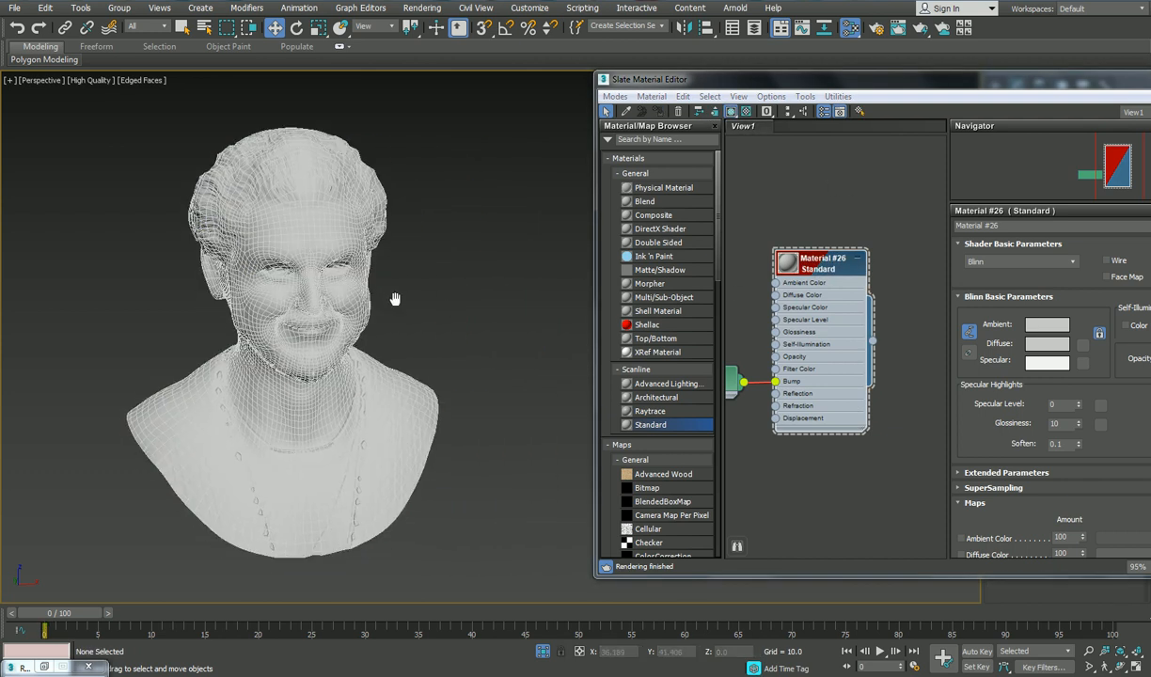
{"action": "key", "text": "F4"}
Step: Examine the baked normal detail on MarvLow's face, beard, chest, ear and hair up close and from several angles
{"action": "middle_click_drag", "start_coordinate": [431, 343], "coordinate": [482, 328], "text": "alt"}
{"action": "scroll", "coordinate": [425, 300], "scroll_direction": "up", "scroll_amount": 6}
{"action": "middle_click_drag", "start_coordinate": [425, 300], "coordinate": [509, 312], "text": "alt"}
{"action": "scroll", "coordinate": [457, 300], "scroll_direction": "down", "scroll_amount": 10}
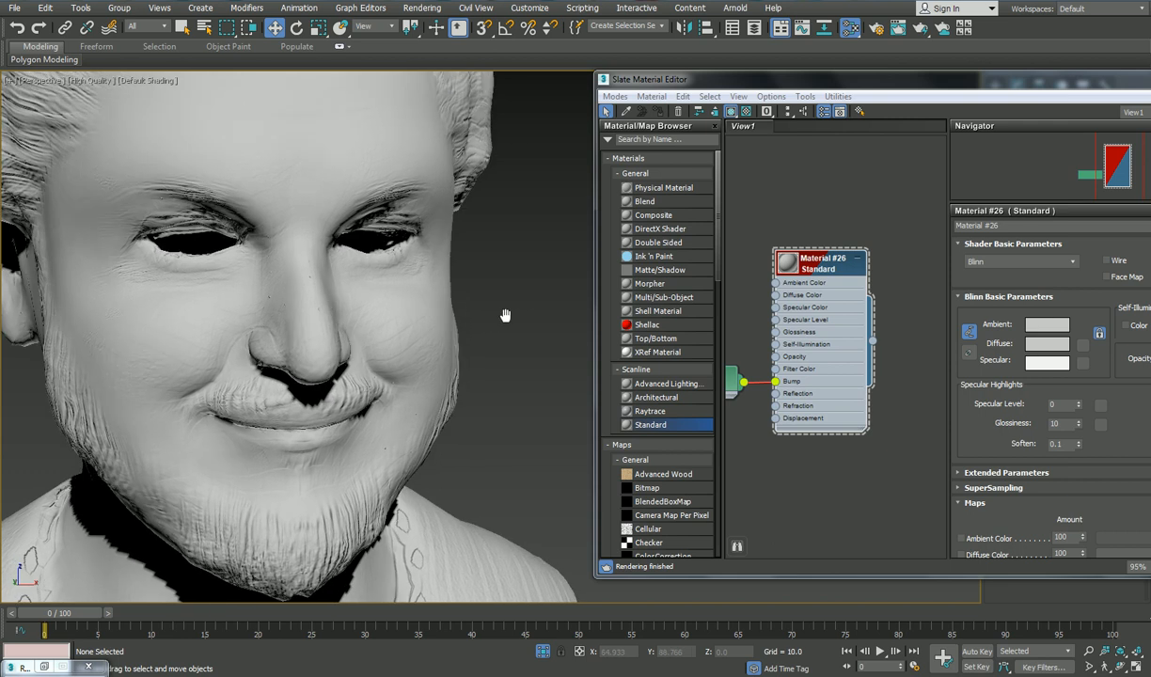
{"action": "scroll", "coordinate": [457, 300], "scroll_direction": "up", "scroll_amount": 10}
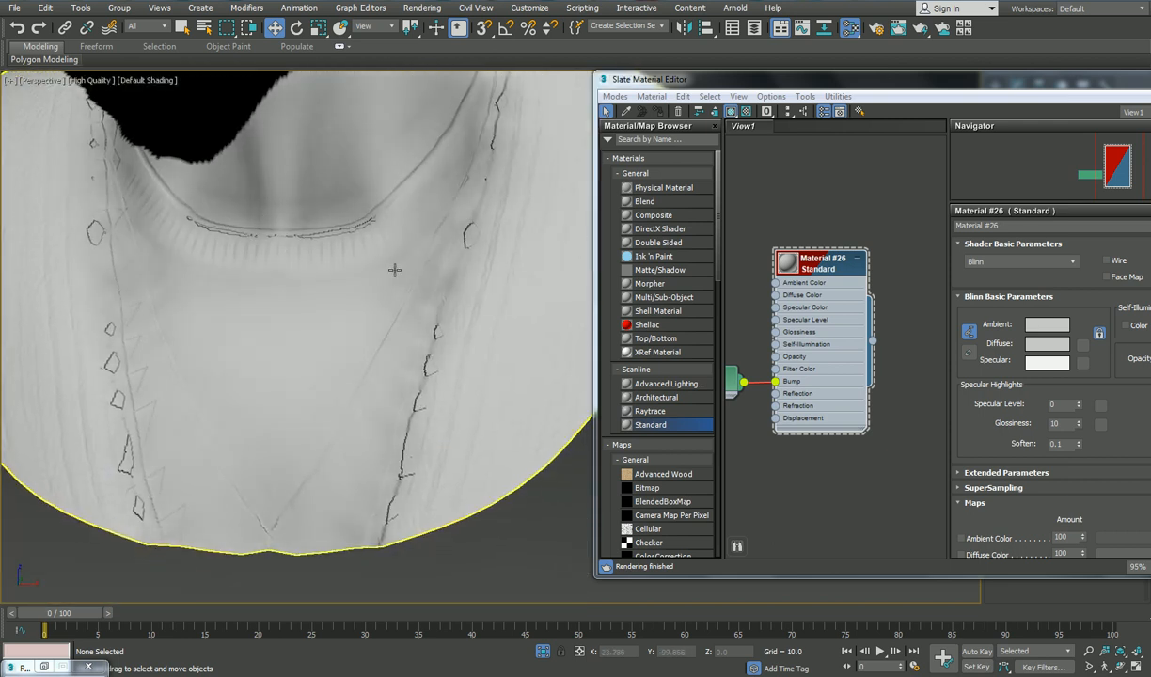
{"action": "middle_click_drag", "start_coordinate": [363, 371], "coordinate": [340, 394]}
{"action": "scroll", "coordinate": [362, 376], "scroll_direction": "down", "scroll_amount": 4}
{"action": "scroll", "coordinate": [340, 394], "scroll_direction": "down", "scroll_amount": 2}
{"action": "scroll", "coordinate": [334, 350], "scroll_direction": "up", "scroll_amount": 6}
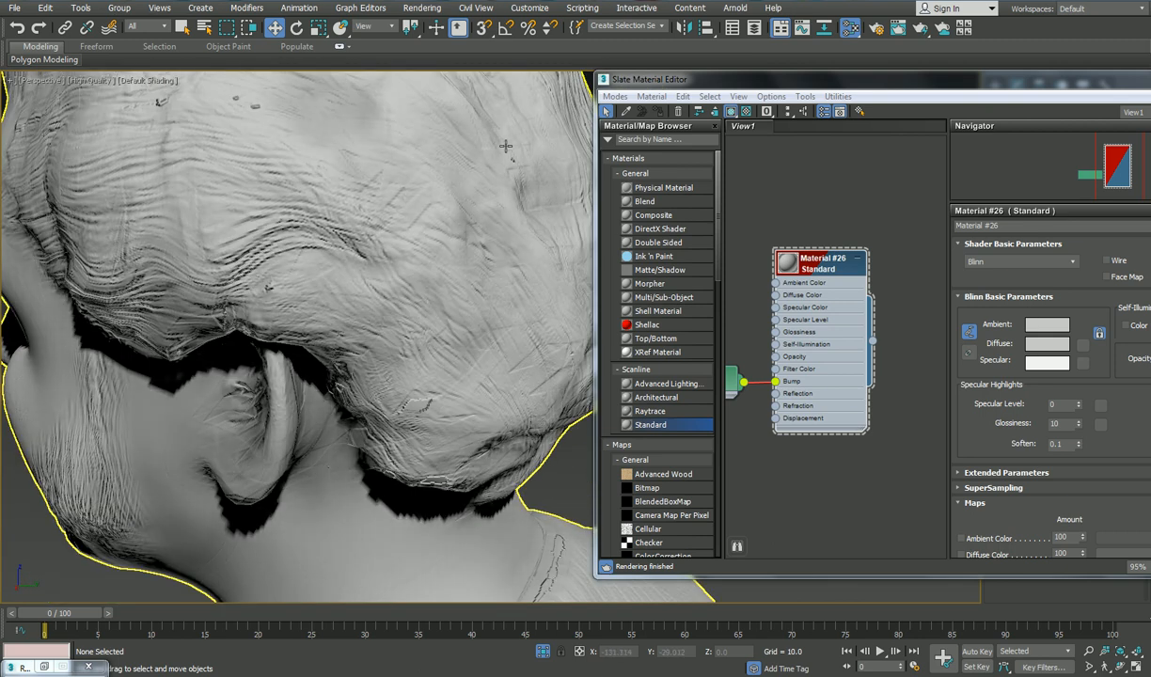
{"action": "middle_click_drag", "start_coordinate": [491, 154], "coordinate": [404, 322], "text": "alt"}
{"action": "scroll", "coordinate": [404, 321], "scroll_direction": "down", "scroll_amount": 6}
{"action": "middle_click_drag", "start_coordinate": [254, 307], "coordinate": [367, 294], "text": "alt"}
{"action": "scroll", "coordinate": [319, 331], "scroll_direction": "up", "scroll_amount": 4}
{"action": "middle_click_drag", "start_coordinate": [179, 327], "coordinate": [252, 327], "text": "alt"}
{"action": "scroll", "coordinate": [234, 323], "scroll_direction": "down", "scroll_amount": 3}
{"action": "middle_click_drag", "start_coordinate": [372, 334], "coordinate": [395, 345]}
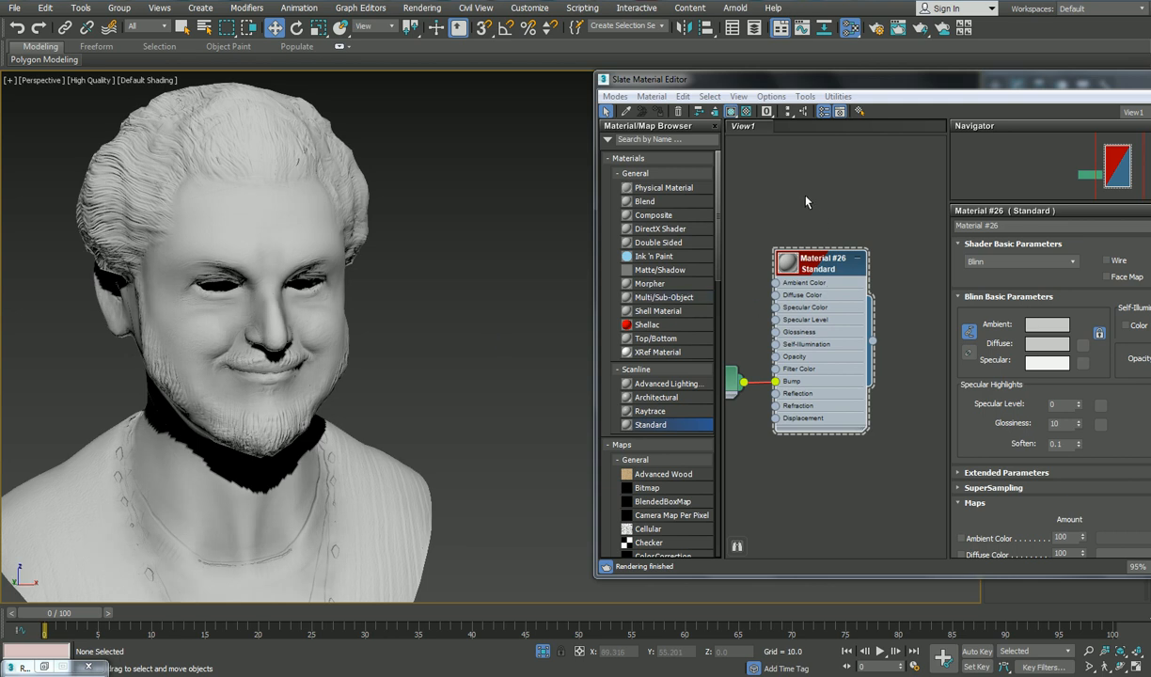
{"action": "middle_click_drag", "start_coordinate": [476, 291], "coordinate": [487, 290]}
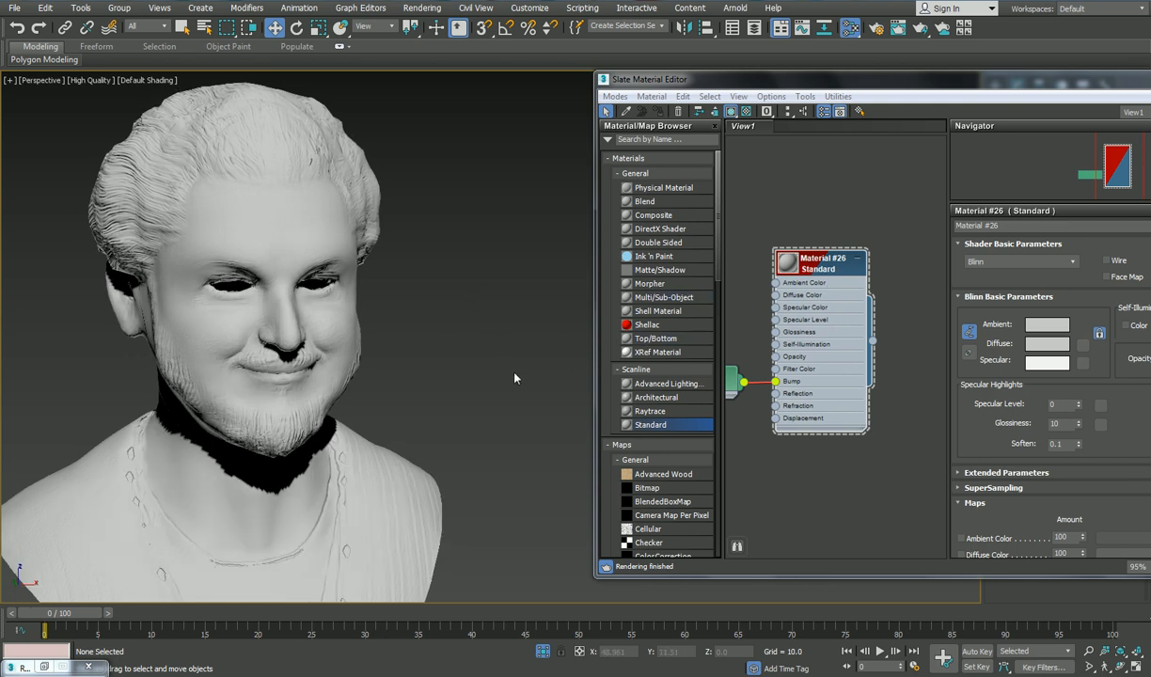
{"action": "middle_click_drag", "start_coordinate": [556, 363], "coordinate": [487, 394], "text": "alt"}
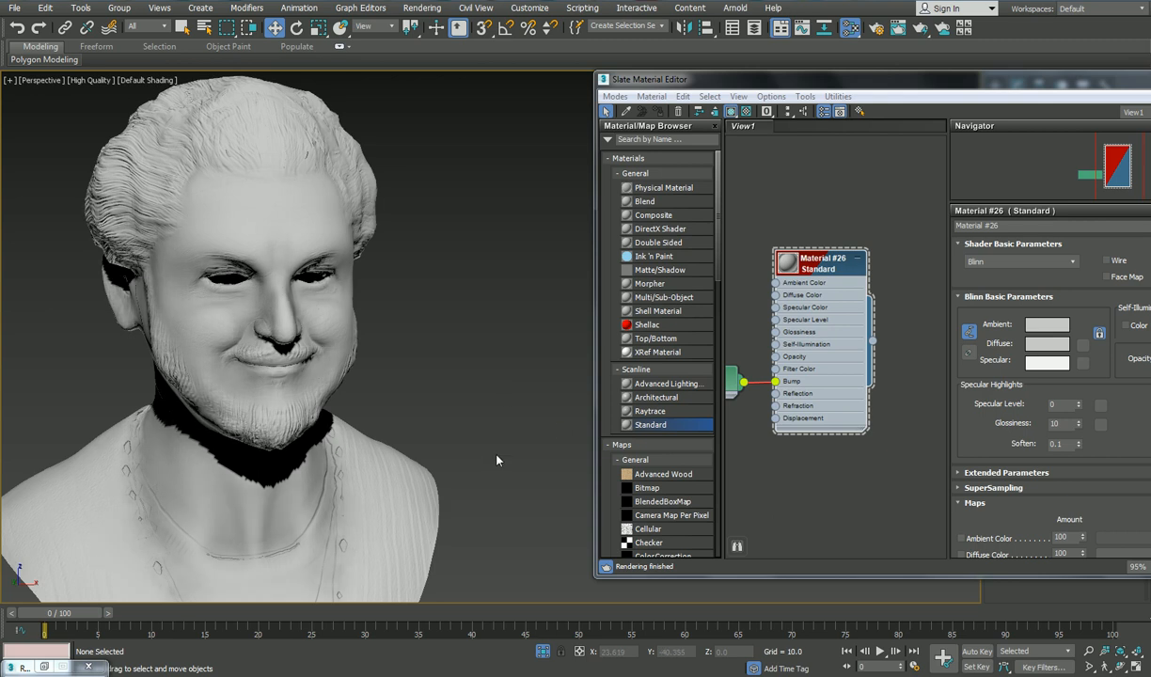
{"action": "key", "text": "h"}
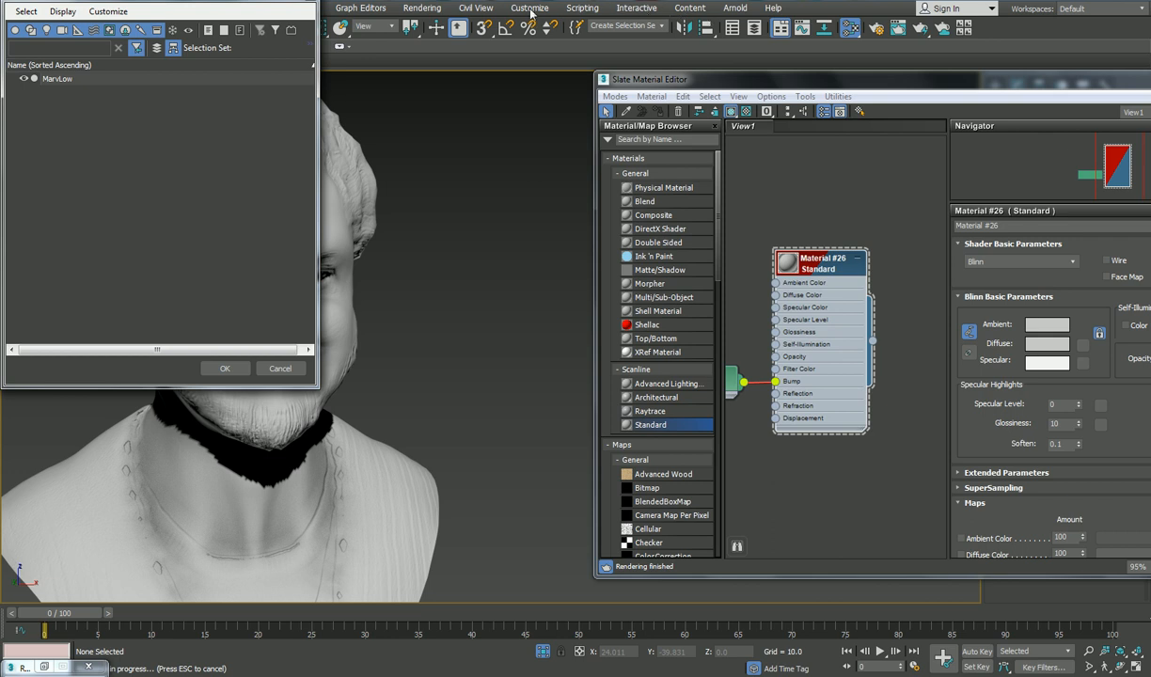
{"action": "key", "text": "Escape"}
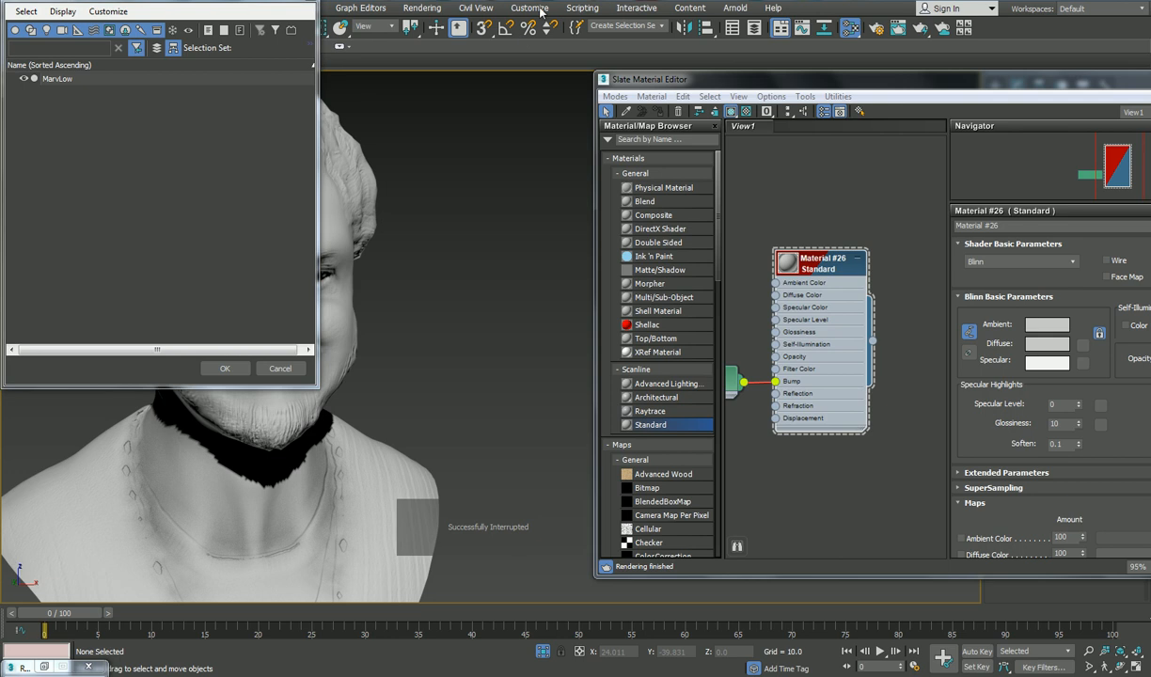
{"action": "left_click", "coordinate": [279, 368]}
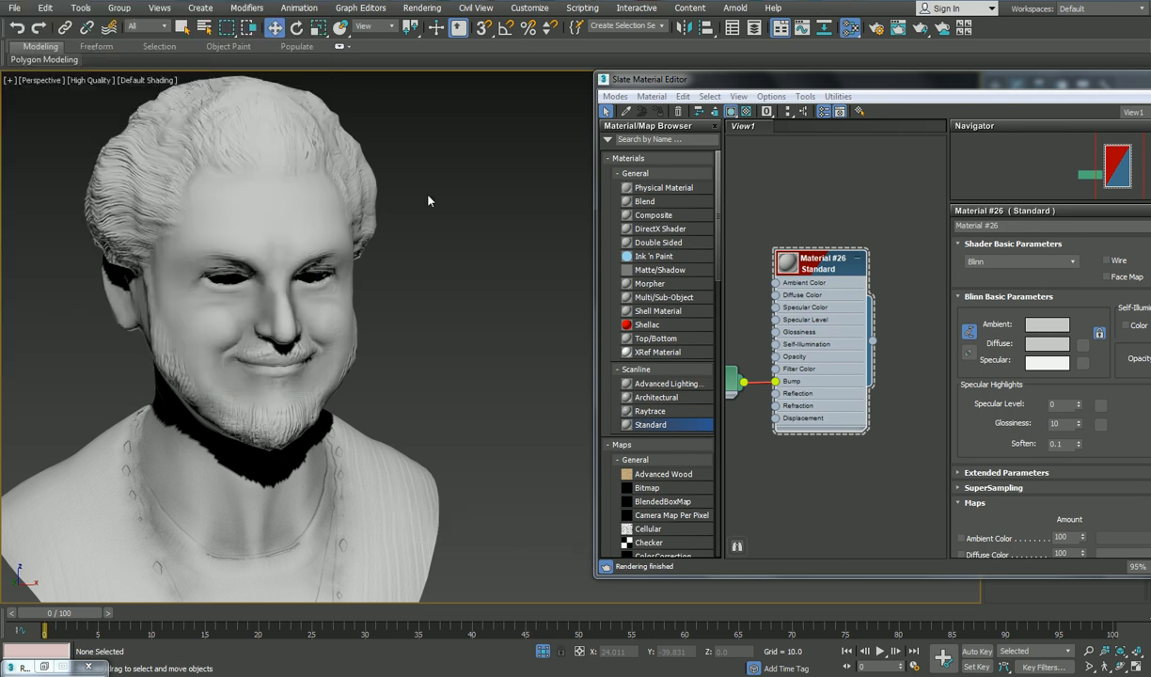
Step: Set the Auto Backup interval to 10 minutes in the file preferences
{"action": "left_click", "coordinate": [530, 8]}
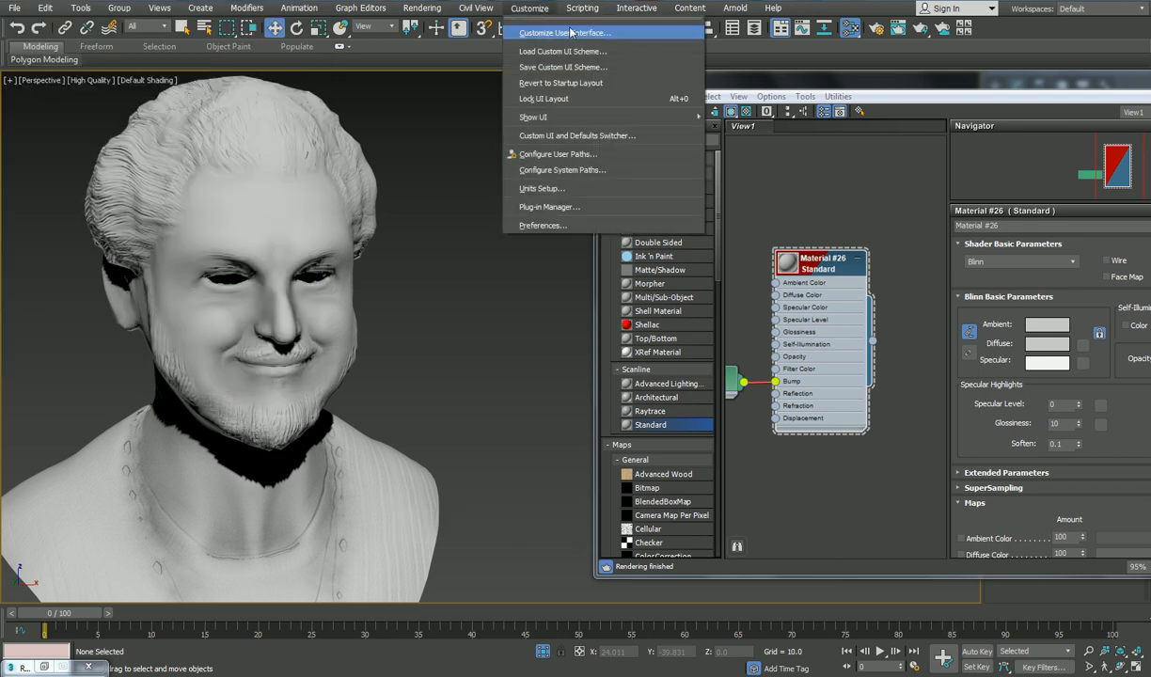
{"action": "left_click", "coordinate": [536, 224]}
{"action": "left_click", "coordinate": [365, 105]}
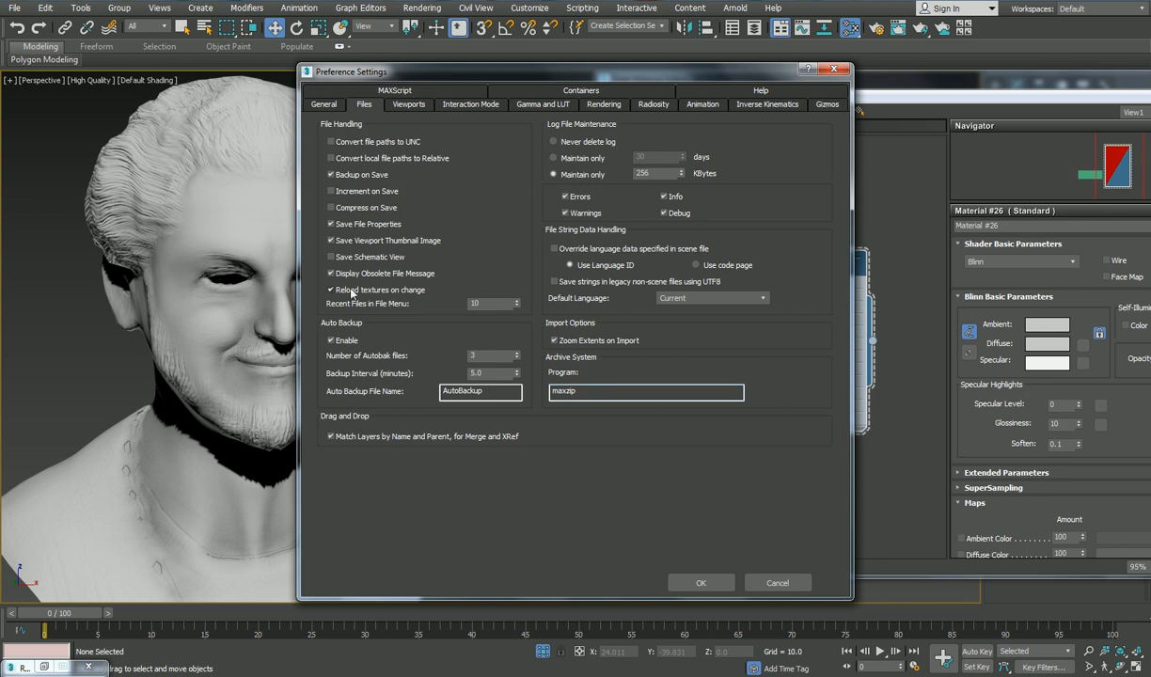
{"action": "left_click", "coordinate": [489, 373]}
{"action": "type", "text": "10"}
{"action": "key", "text": "Return"}
{"action": "left_click", "coordinate": [701, 582]}
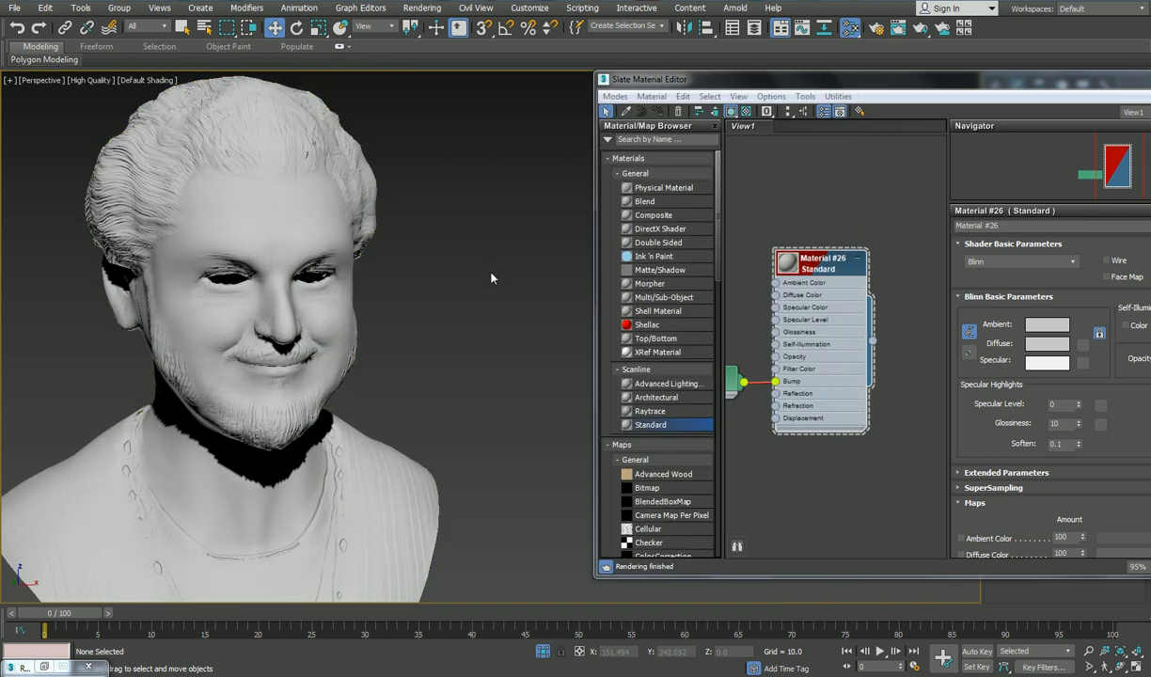
Step: Unhide the hidden MarvHigh bust so both busts are in the scene
{"action": "middle_click_drag", "start_coordinate": [485, 274], "coordinate": [493, 272]}
{"action": "key", "text": "h"}
{"action": "left_click", "coordinate": [283, 369]}
{"action": "right_click", "coordinate": [423, 339]}
{"action": "left_click", "coordinate": [465, 284]}
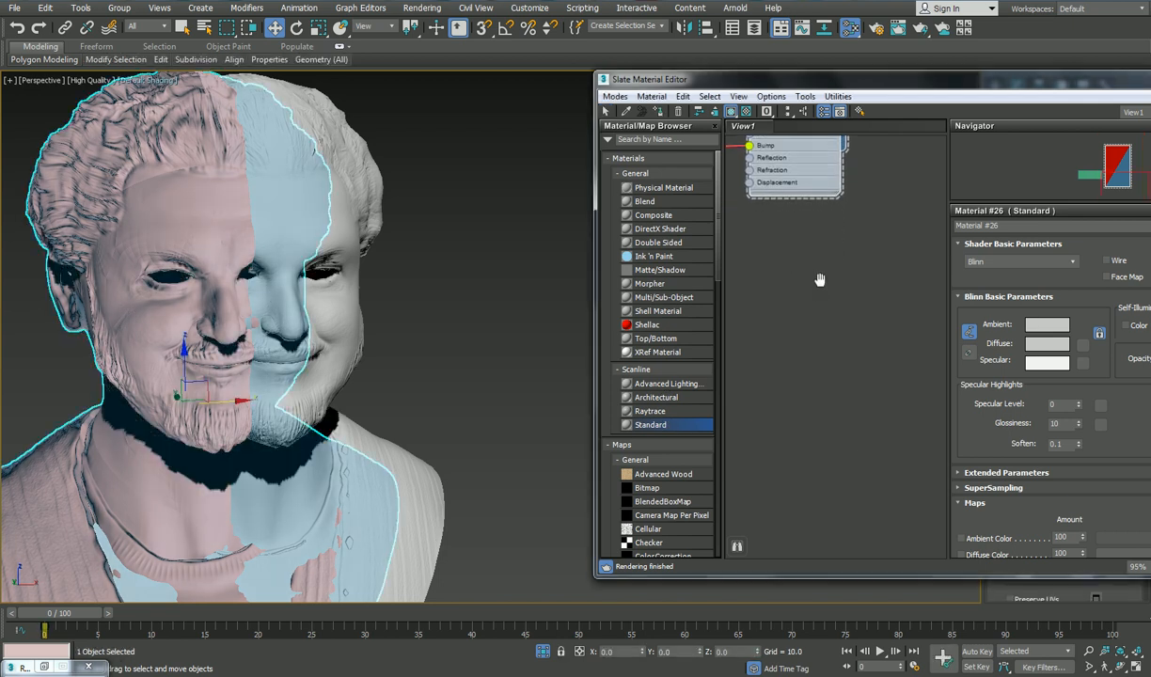
Step: Add a new Standard material below Material #26, assign it to MarvHigh and deselect the bust
{"action": "middle_click_drag", "start_coordinate": [817, 277], "coordinate": [856, 332]}
{"action": "left_click_drag", "start_coordinate": [632, 417], "coordinate": [805, 310]}
{"action": "left_click_drag", "start_coordinate": [881, 390], "coordinate": [49, 193]}
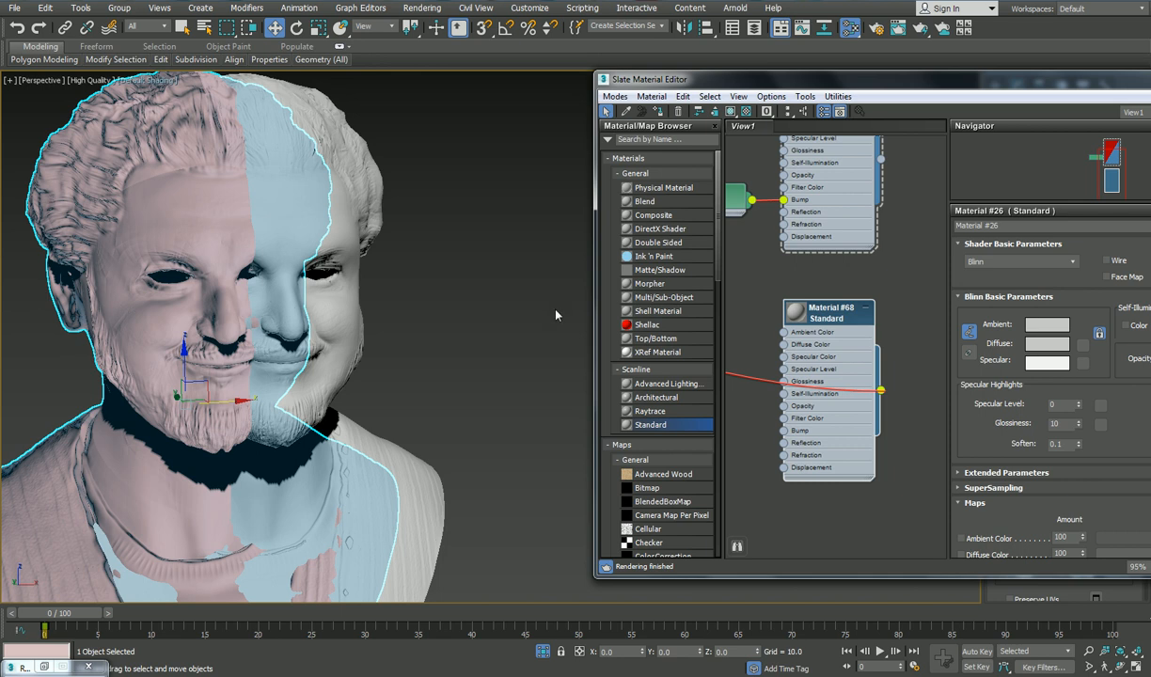
{"action": "left_click_drag", "start_coordinate": [409, 406], "coordinate": [381, 355]}
{"action": "left_click", "coordinate": [484, 188]}
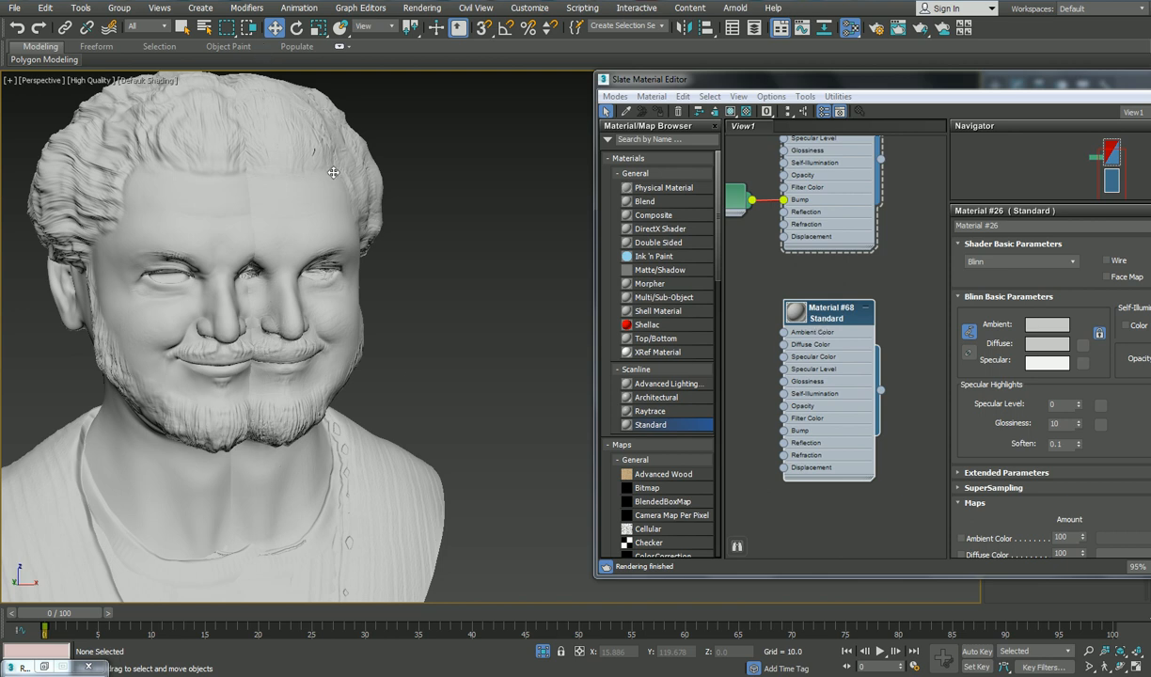
Step: Minimize the Slate Material Editor and move MarvHigh along the X axis until it stands beside MarvLow
{"action": "left_click", "coordinate": [353, 213]}
{"action": "middle_click_drag", "start_coordinate": [371, 221], "coordinate": [390, 229]}
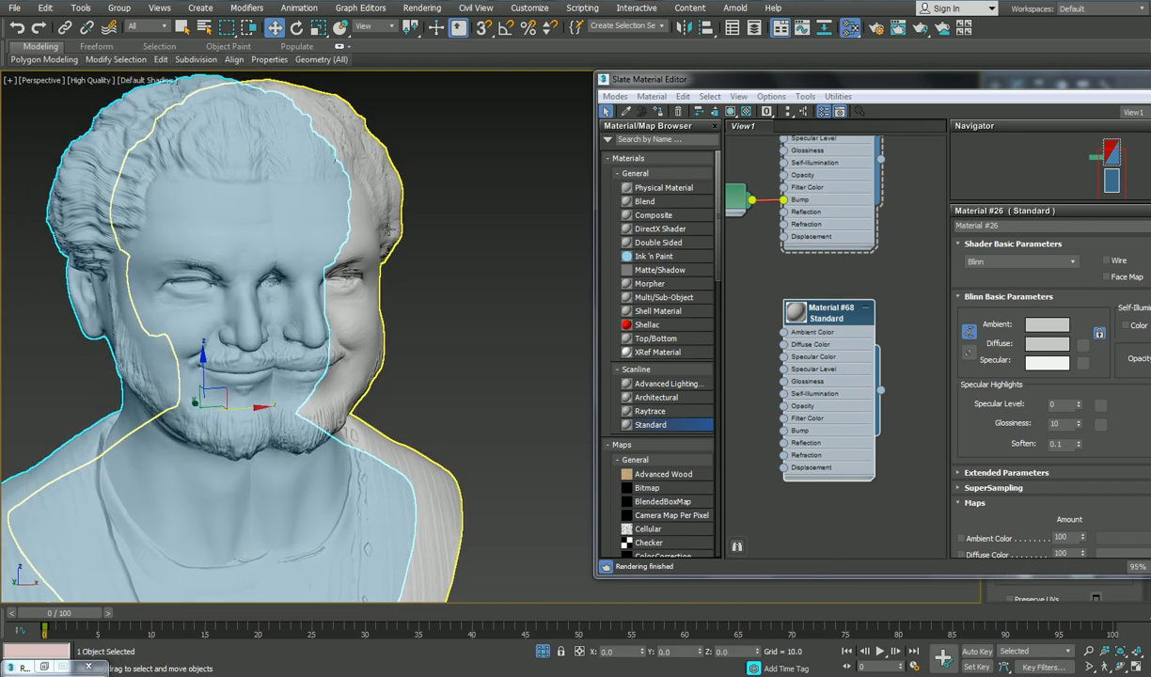
{"action": "left_click_drag", "start_coordinate": [1079, 83], "coordinate": [862, 104]}
{"action": "left_click", "coordinate": [981, 98]}
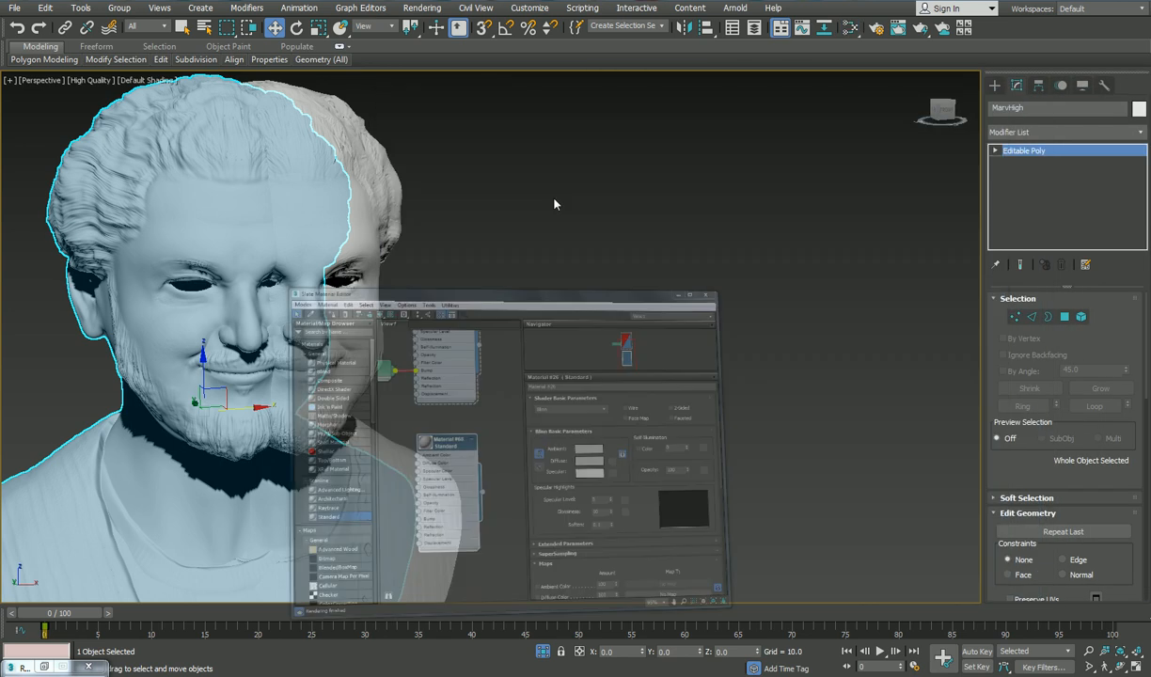
{"action": "left_click_drag", "start_coordinate": [269, 408], "coordinate": [725, 377]}
{"action": "left_click", "coordinate": [407, 320]}
{"action": "mouse_move", "coordinate": [538, 333]}
{"action": "middle_mouse_down", "text": "alt"}
{"action": "mouse_move", "coordinate": [485, 329]}
{"action": "mouse_move", "coordinate": [541, 338]}
{"action": "middle_mouse_up", "text": "alt"}
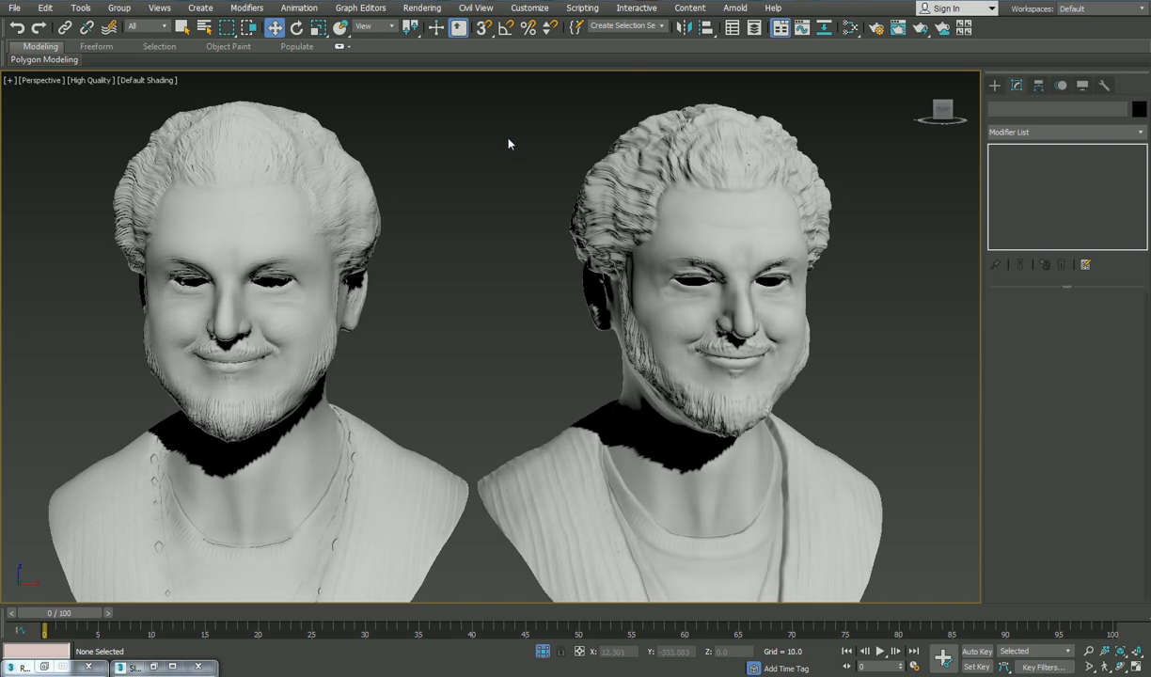
Step: Select MarvLow and configure the viewport statistics to report polygon count, vertex count and frames per second for the selection only
{"action": "left_click", "coordinate": [336, 198]}
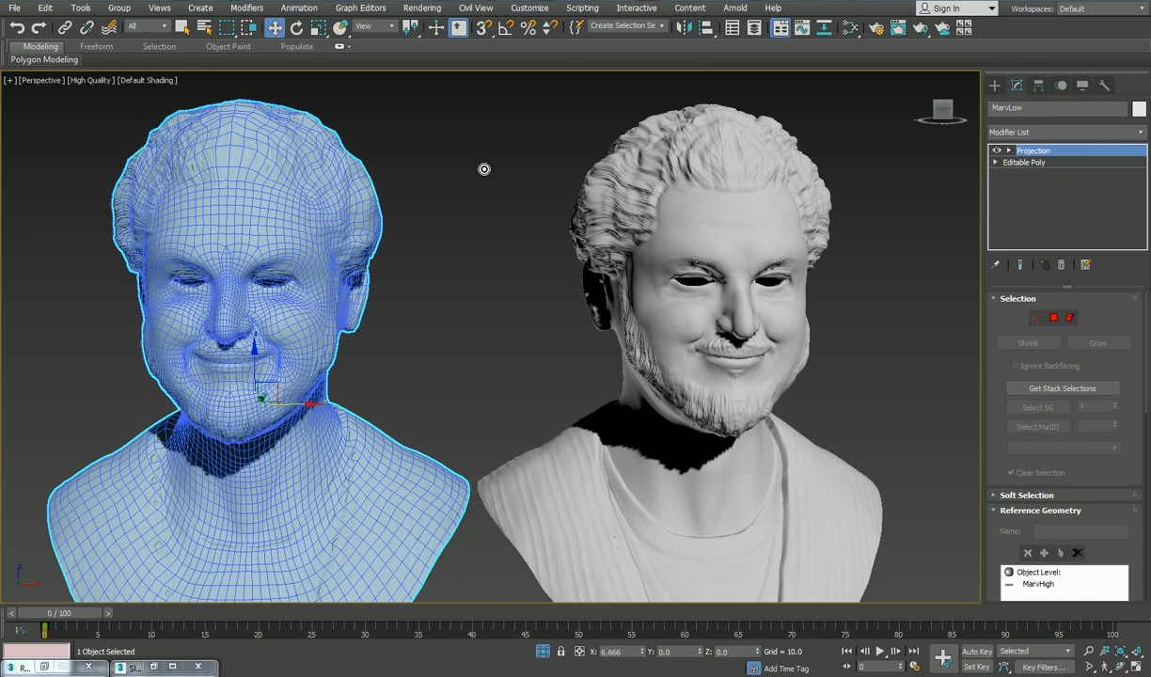
{"action": "key", "text": "q"}
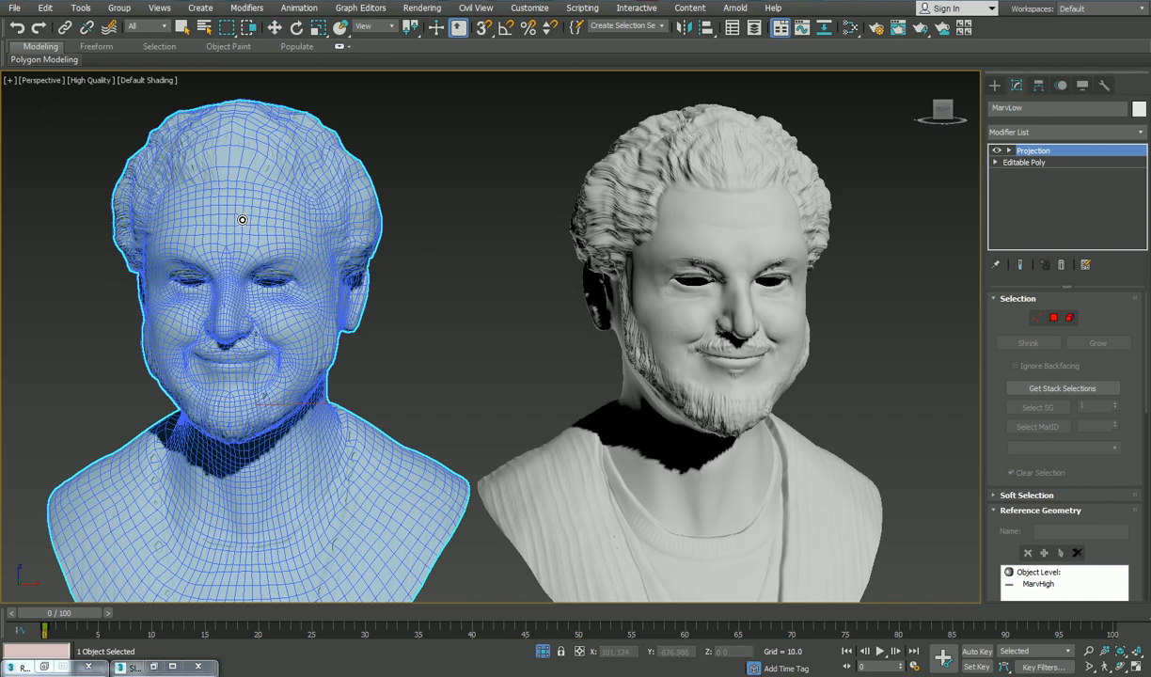
{"action": "key", "text": "w"}
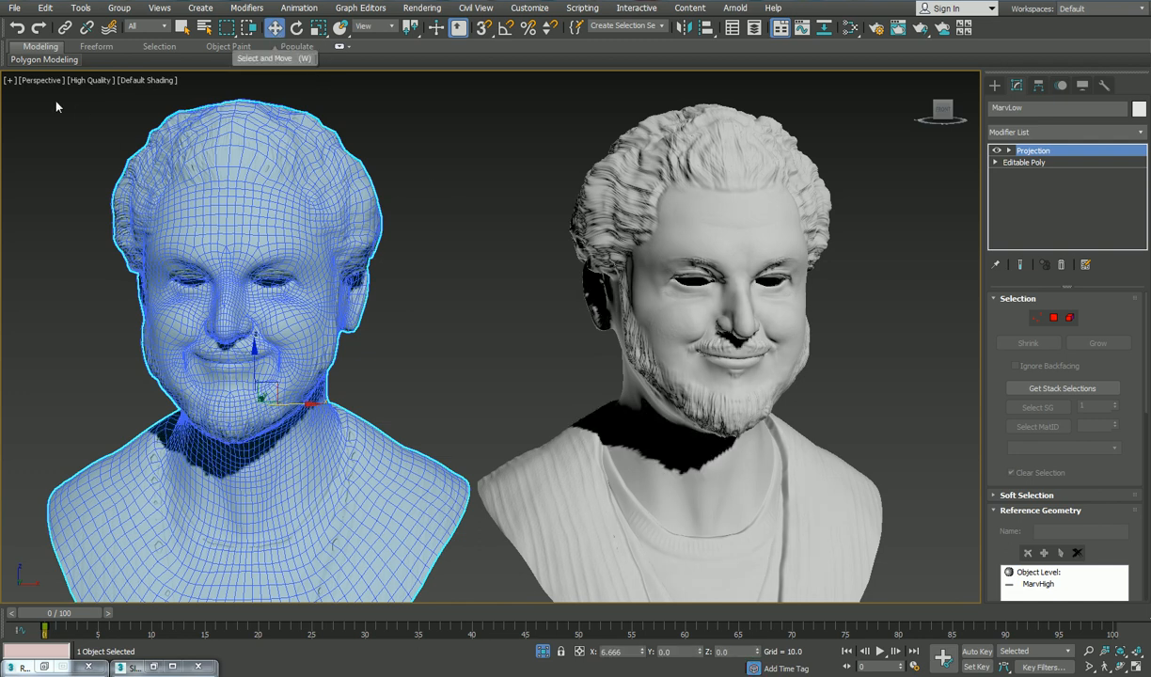
{"action": "left_click", "coordinate": [11, 81]}
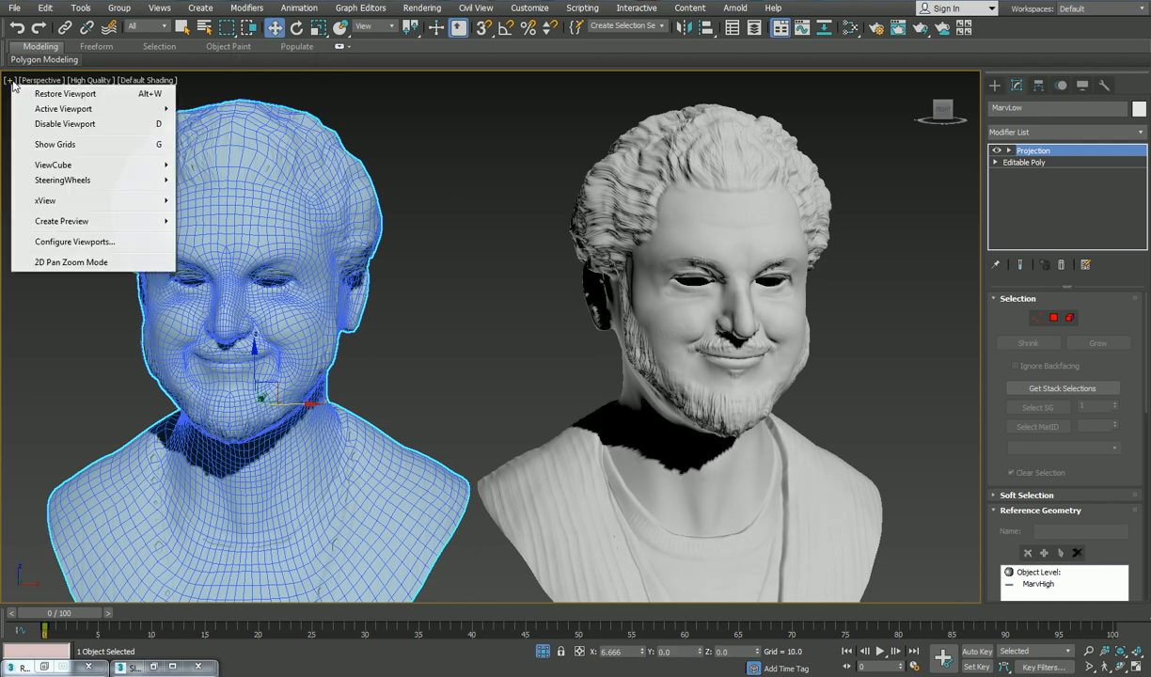
{"action": "left_click", "coordinate": [73, 242]}
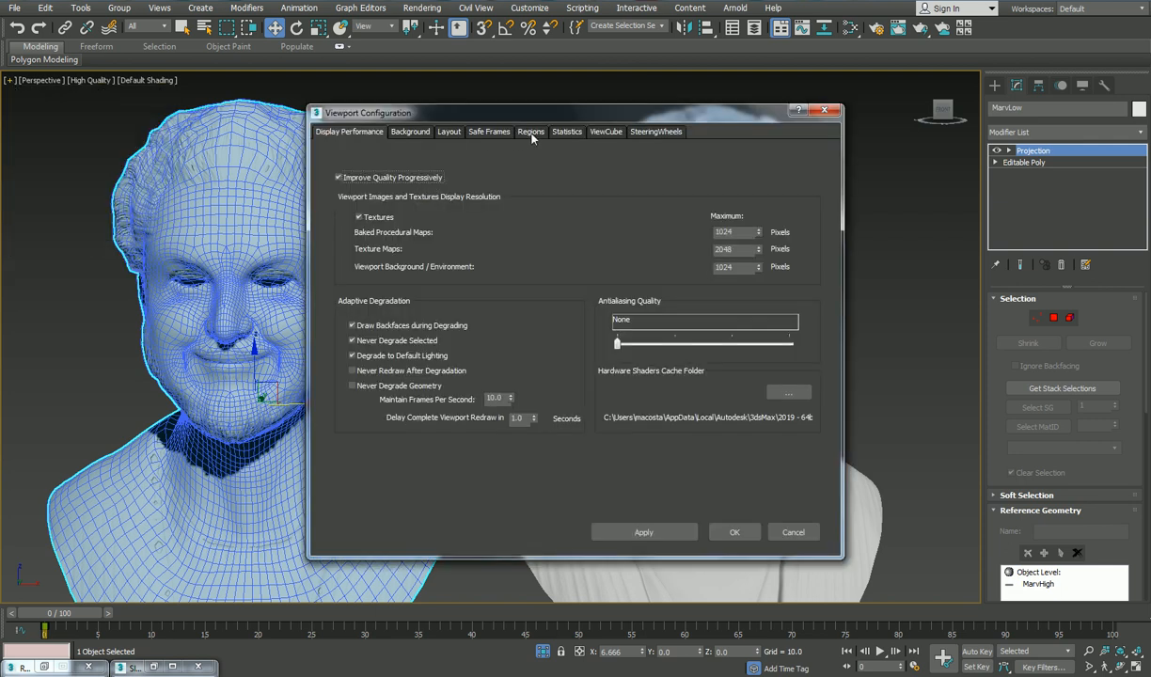
{"action": "left_click", "coordinate": [566, 132]}
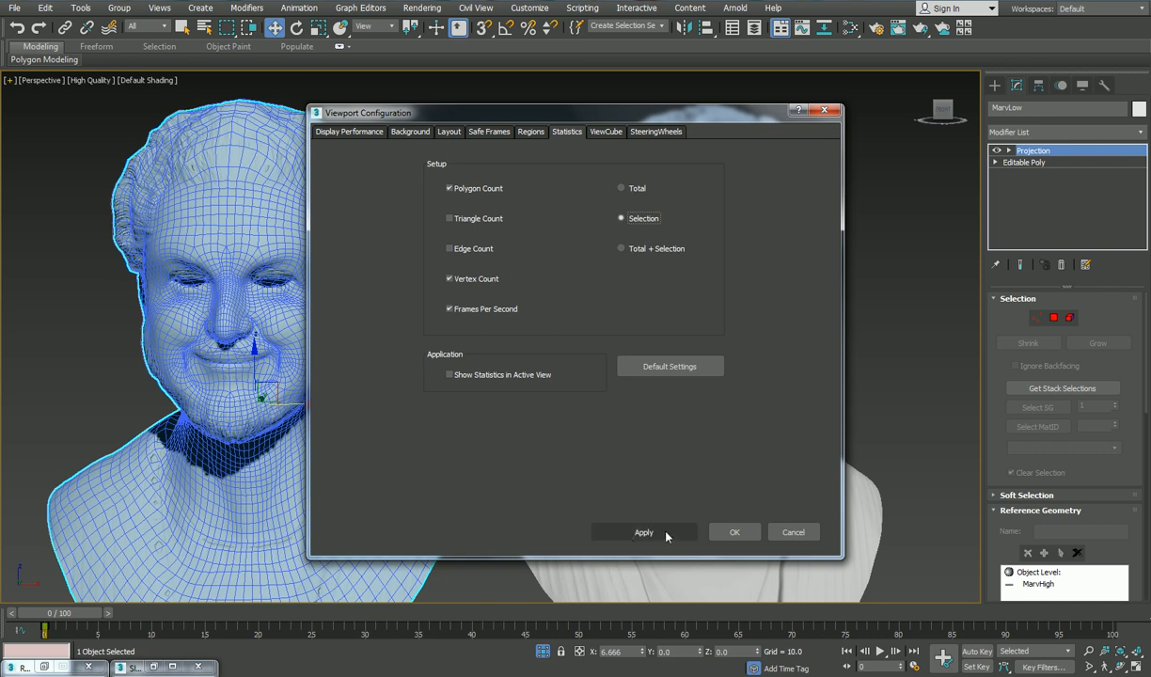
{"action": "left_click", "coordinate": [735, 532]}
{"action": "key", "text": "Up"}
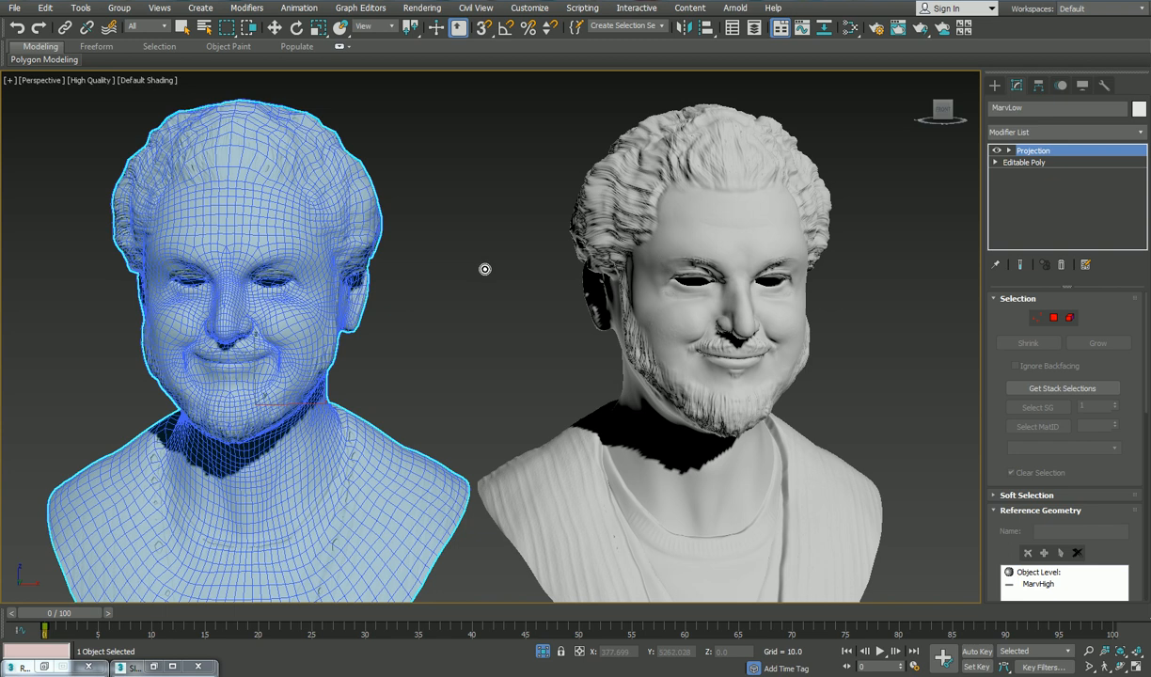
{"action": "right_click", "coordinate": [485, 274]}
{"action": "key", "text": "Up"}
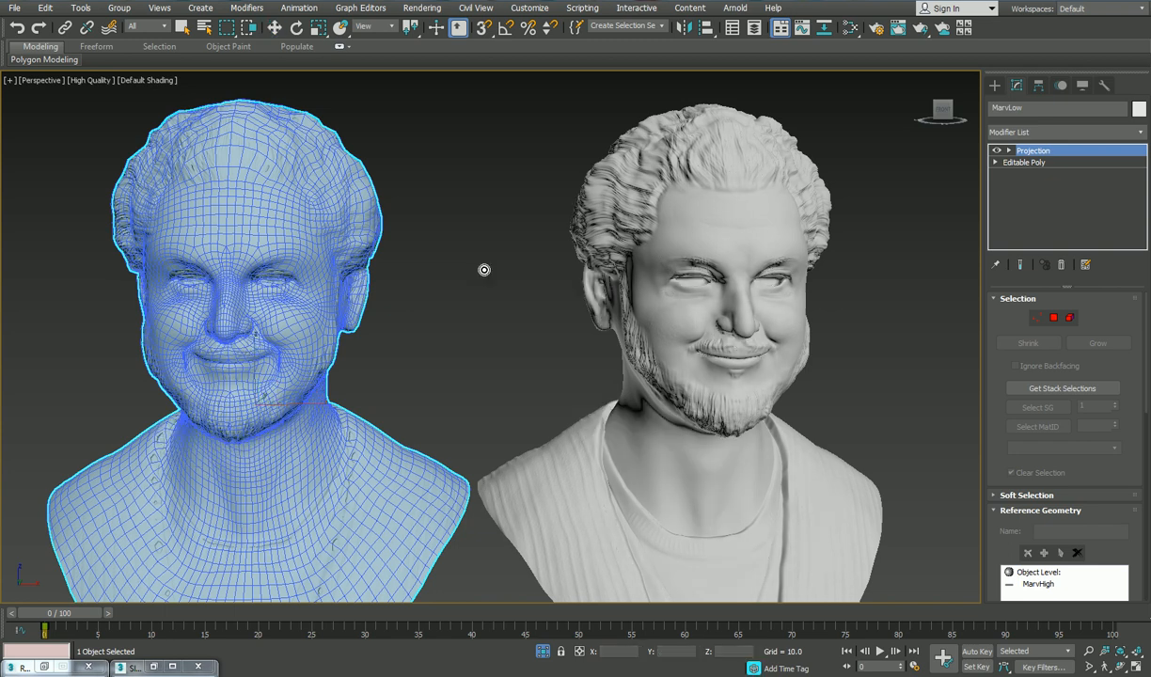
{"action": "key", "text": "Up"}
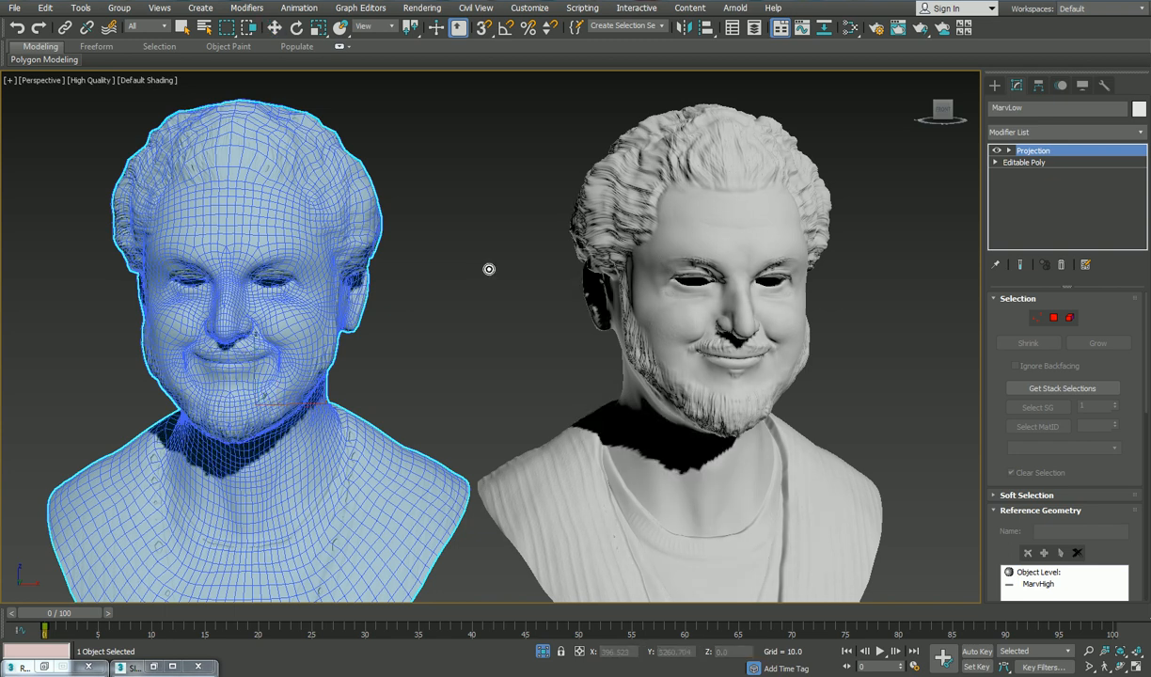
{"action": "right_click", "coordinate": [489, 269]}
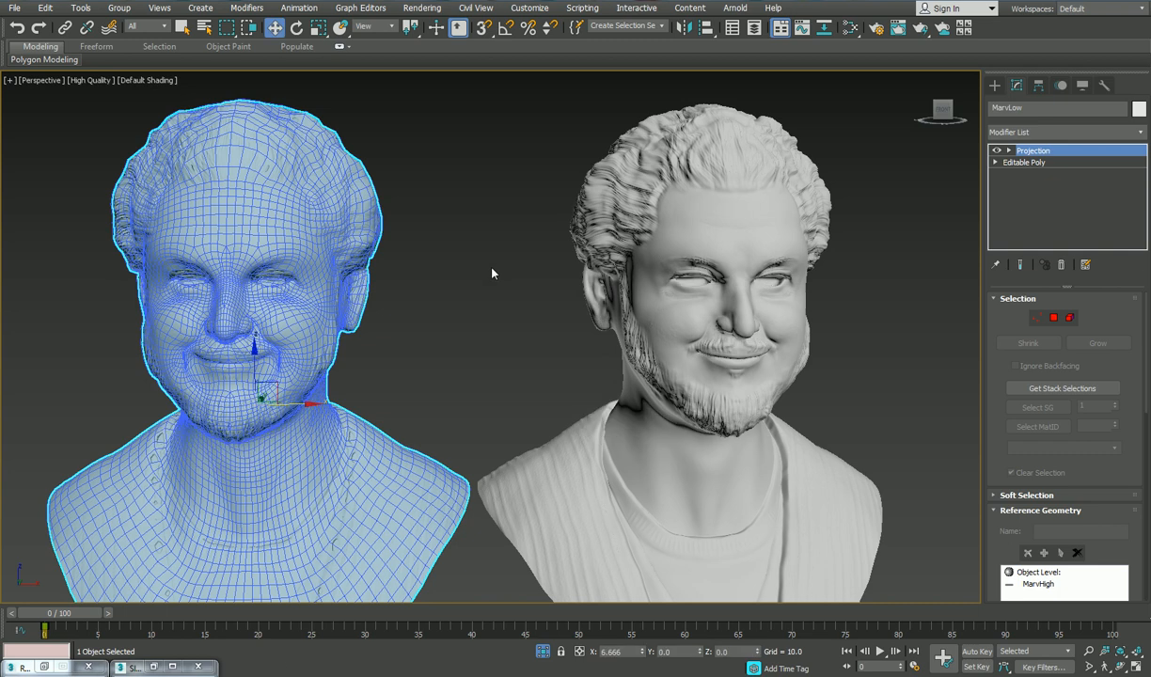
Step: Close the two minimized dialog windows and clear the object selection so neither bust is highlighted
{"action": "left_click", "coordinate": [90, 667]}
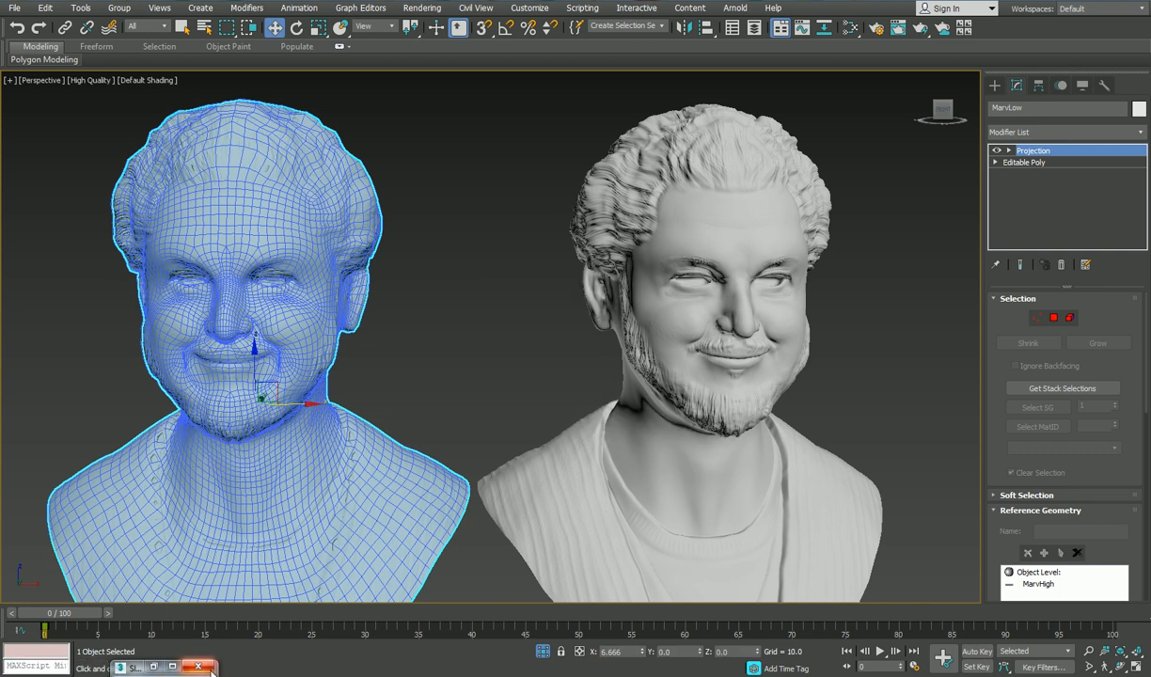
{"action": "left_click", "coordinate": [197, 667]}
{"action": "middle_click_drag", "start_coordinate": [387, 405], "coordinate": [475, 372]}
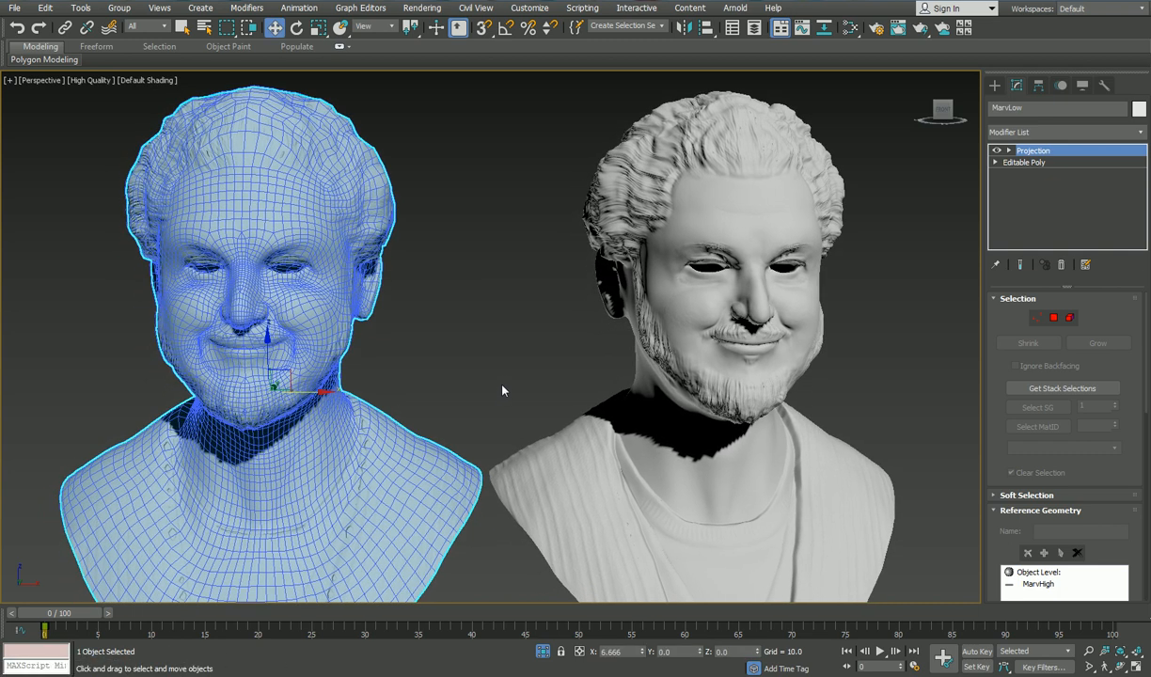
{"action": "key", "text": "Up"}
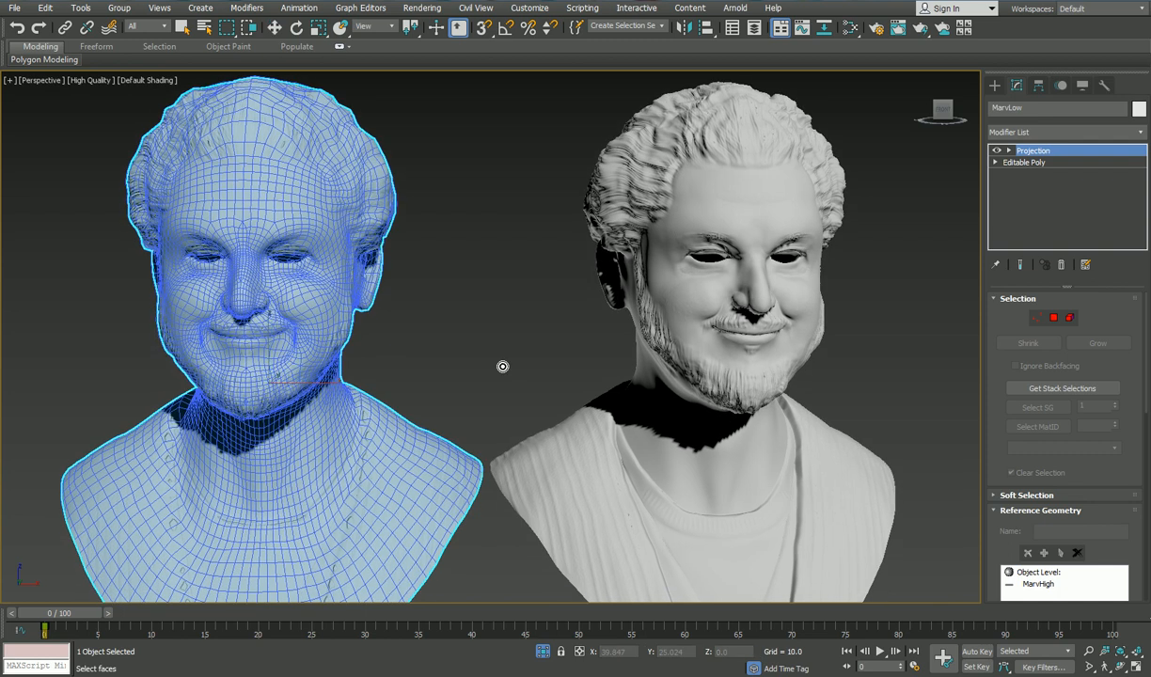
{"action": "key", "text": "Escape"}
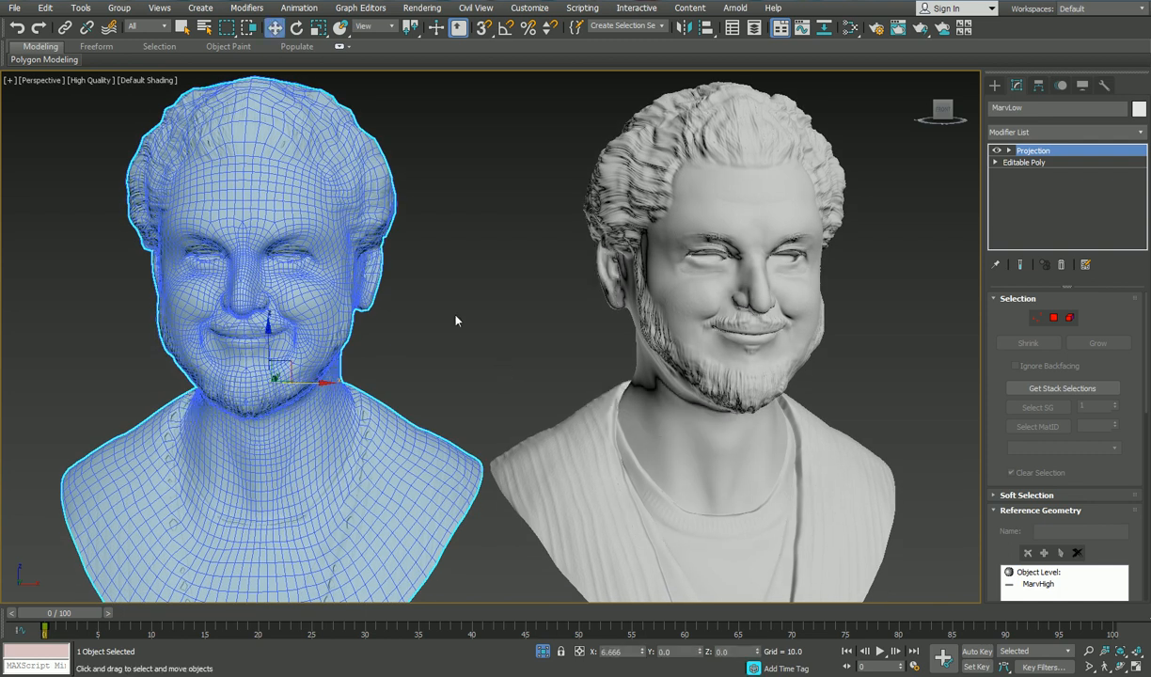
{"action": "left_click", "coordinate": [637, 270]}
{"action": "left_click", "coordinate": [329, 236]}
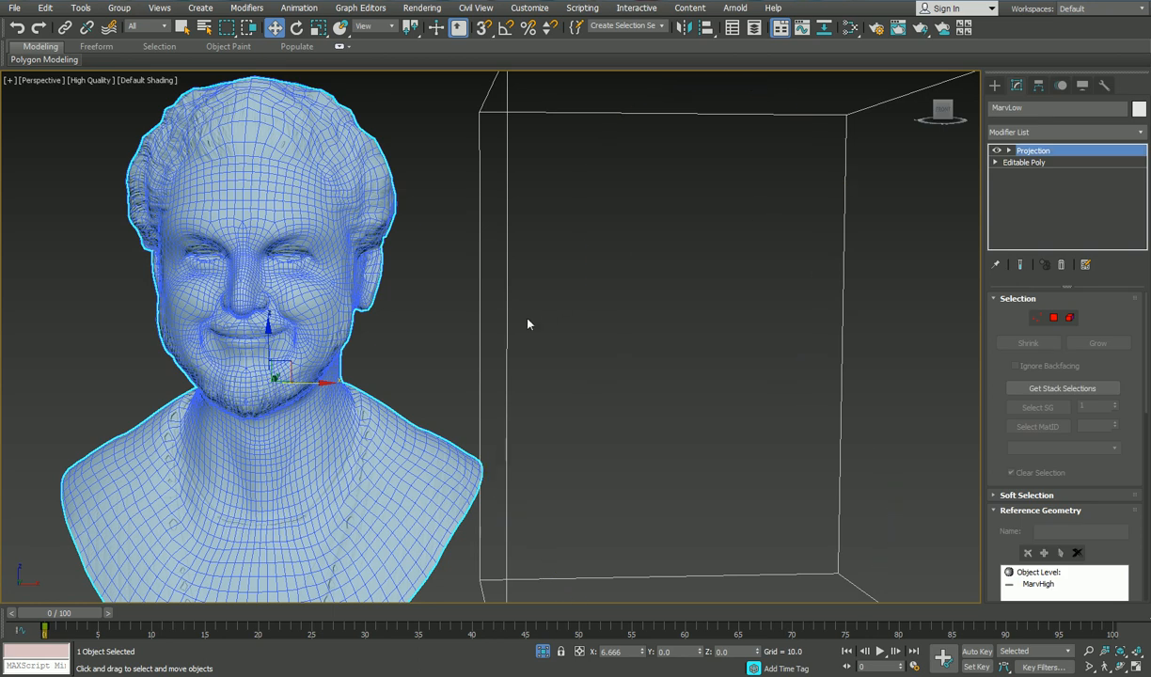
{"action": "left_click", "coordinate": [461, 325]}
Step: Run the Polygon Counter utility, check the triangle counts of MarvLow and MarvHigh in turn, and close it
{"action": "left_click", "coordinate": [1104, 85]}
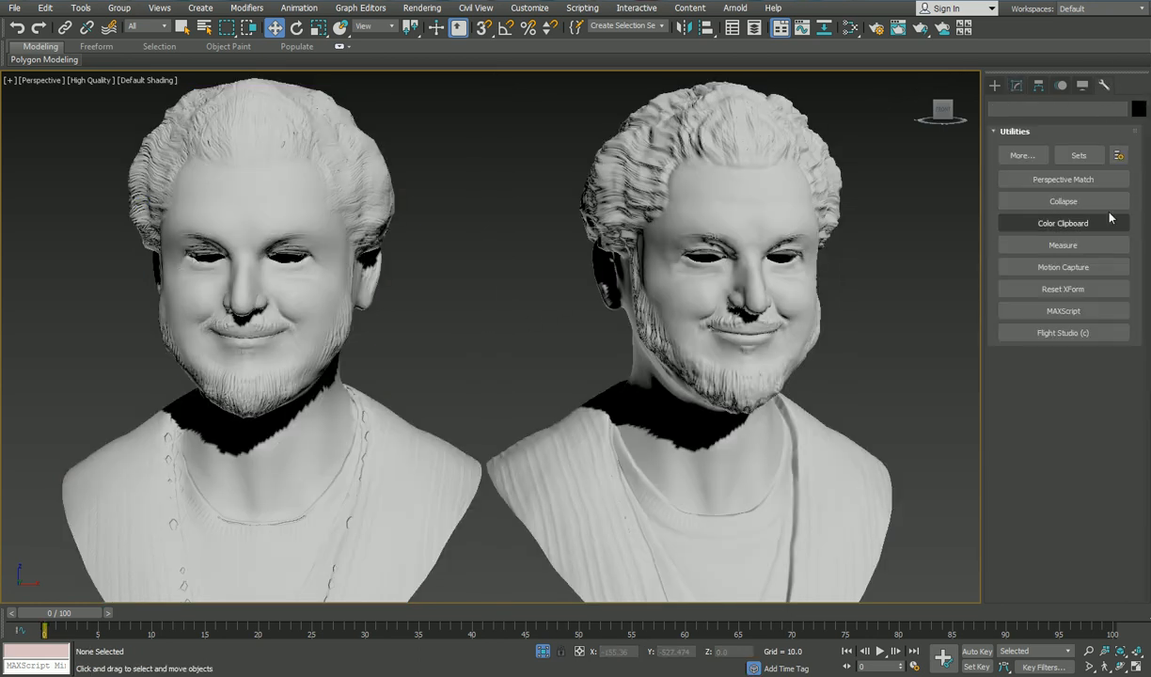
{"action": "left_click", "coordinate": [1023, 156]}
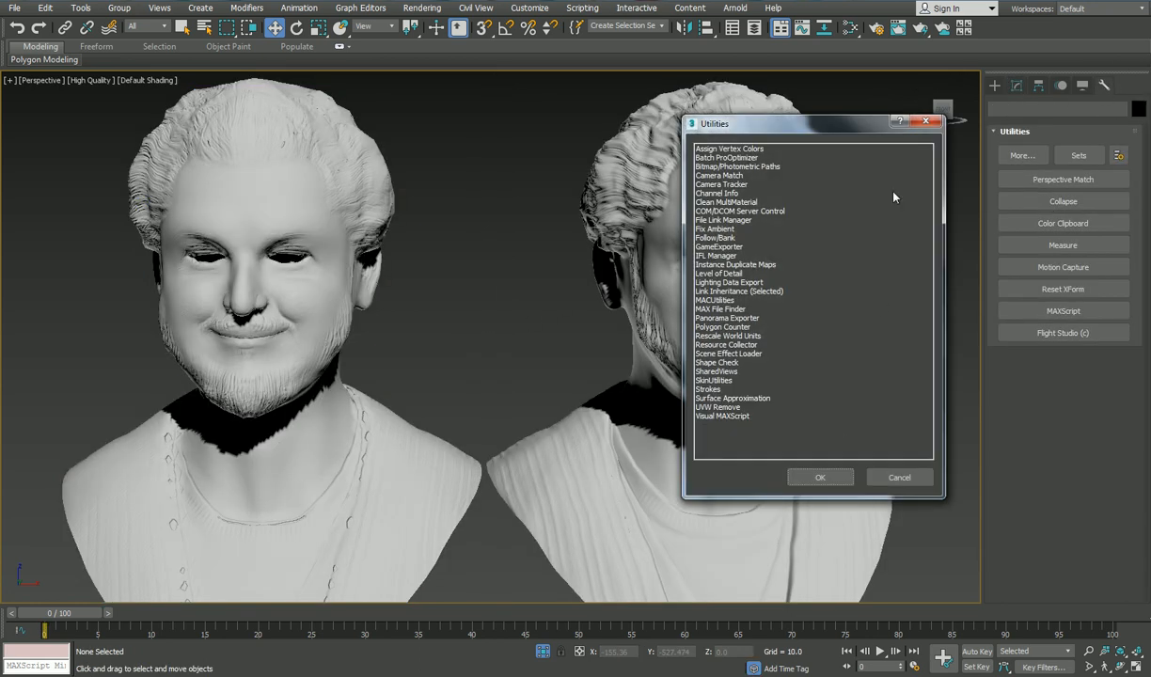
{"action": "left_click", "coordinate": [735, 326]}
{"action": "left_click", "coordinate": [821, 478]}
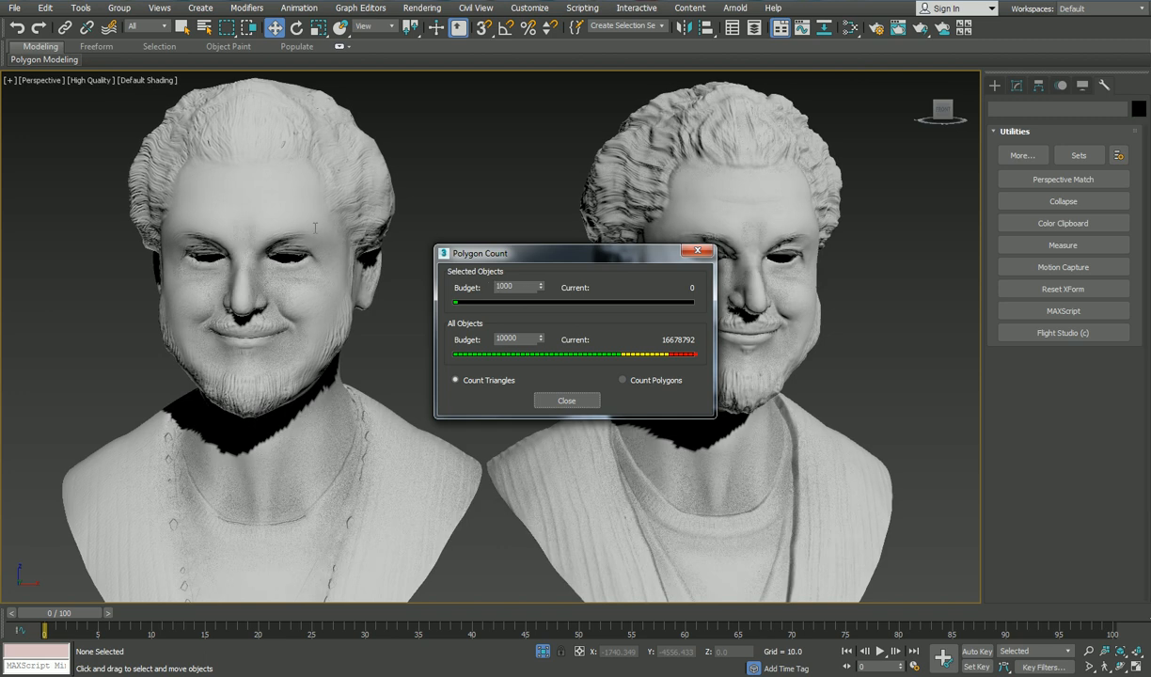
{"action": "left_click", "coordinate": [275, 29]}
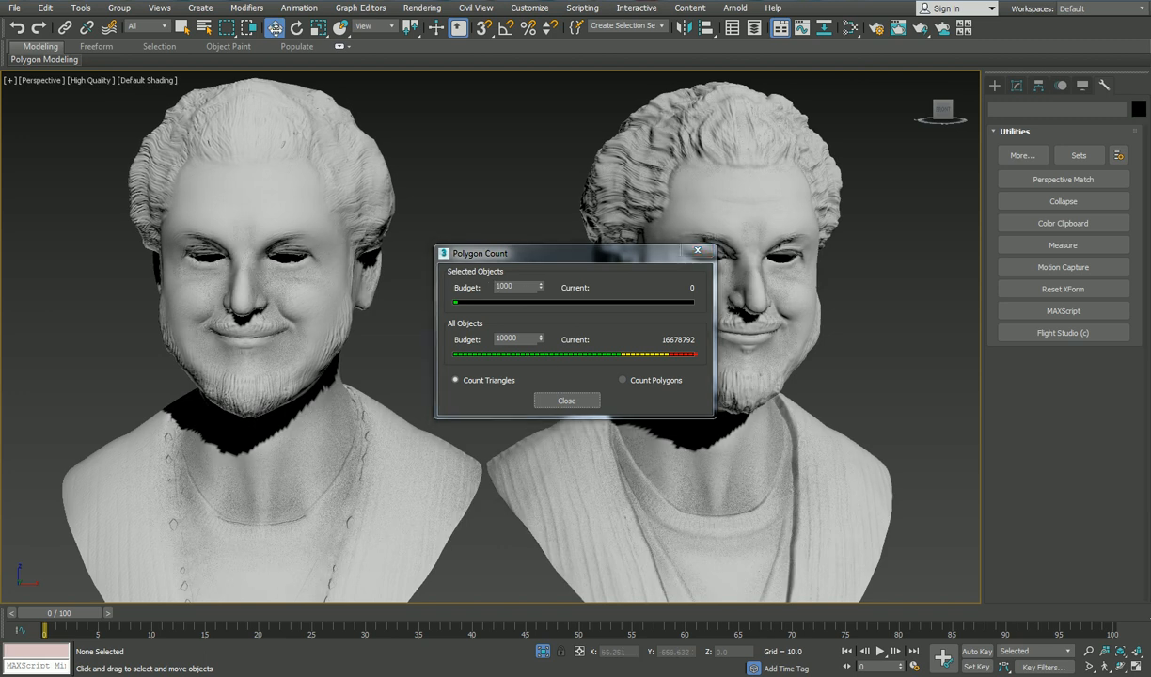
{"action": "left_click", "coordinate": [273, 170]}
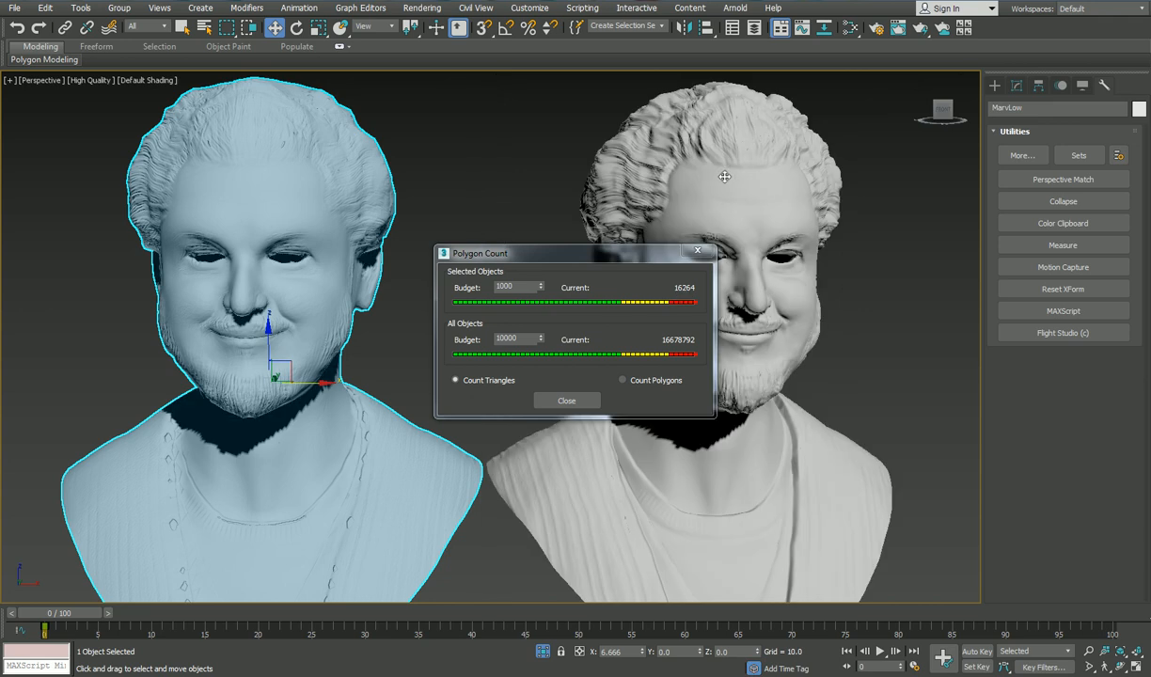
{"action": "left_click", "coordinate": [721, 307]}
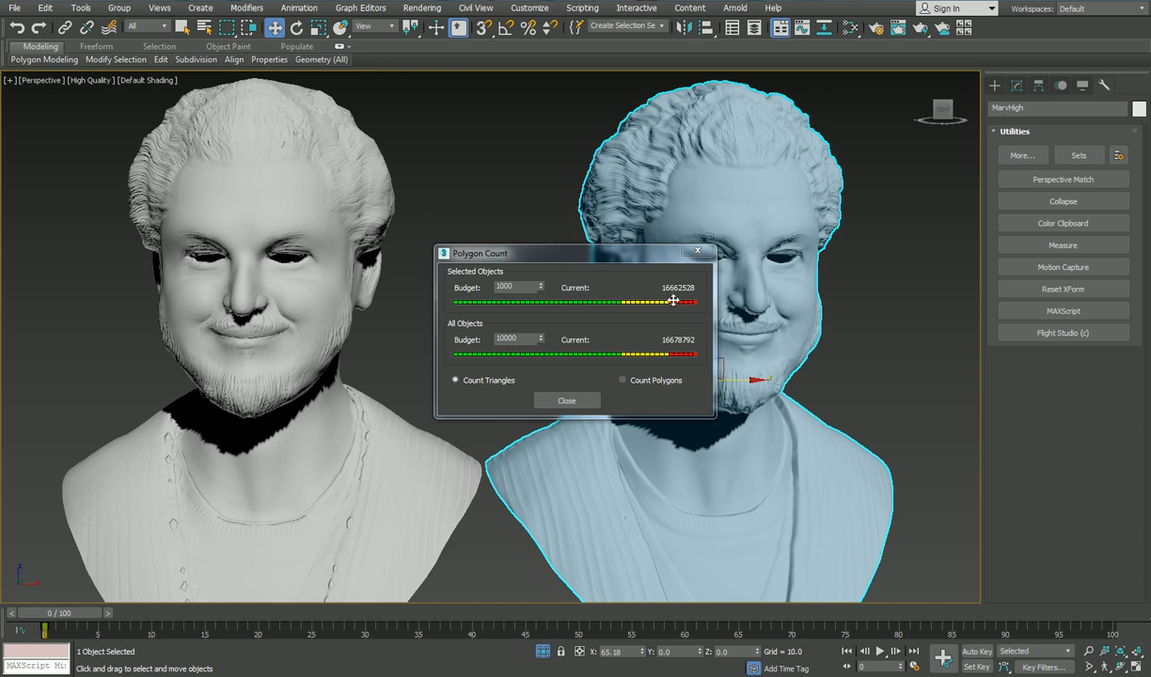
{"action": "left_click", "coordinate": [669, 299]}
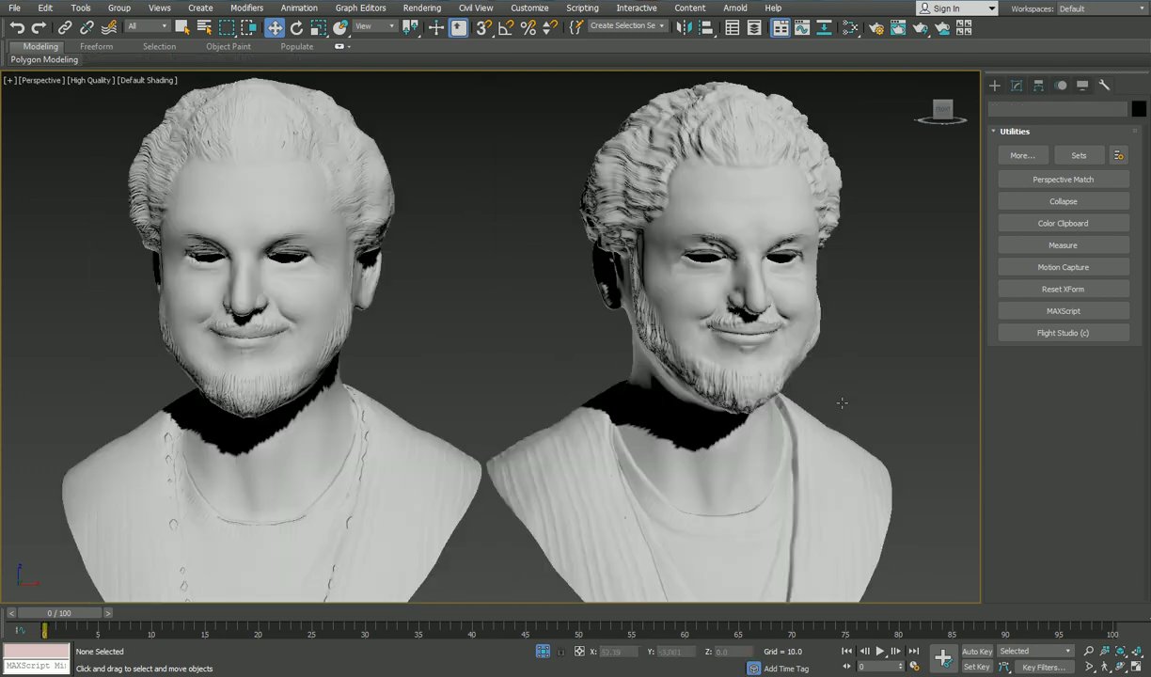
Step: Set the Bump map amount of Material #26 to 50 and close the Slate Material Editor
{"action": "middle_click_drag", "start_coordinate": [910, 395], "coordinate": [980, 400], "text": "alt"}
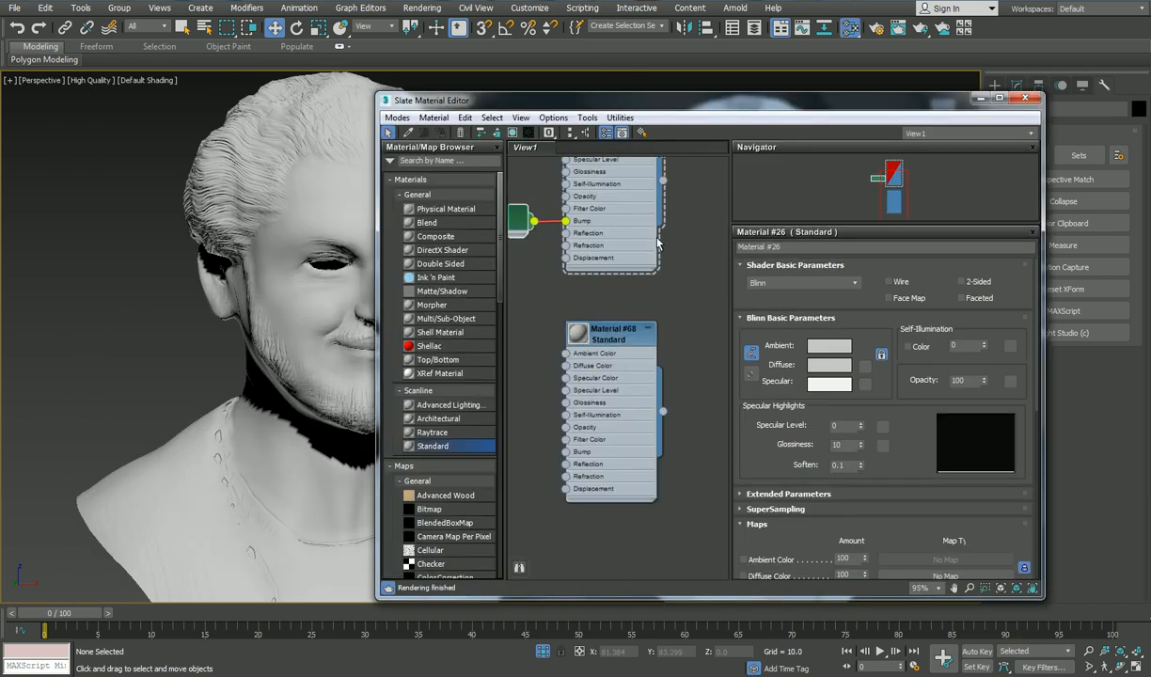
{"action": "middle_click_drag", "start_coordinate": [674, 255], "coordinate": [684, 315]}
{"action": "left_click_drag", "start_coordinate": [653, 259], "coordinate": [668, 355]}
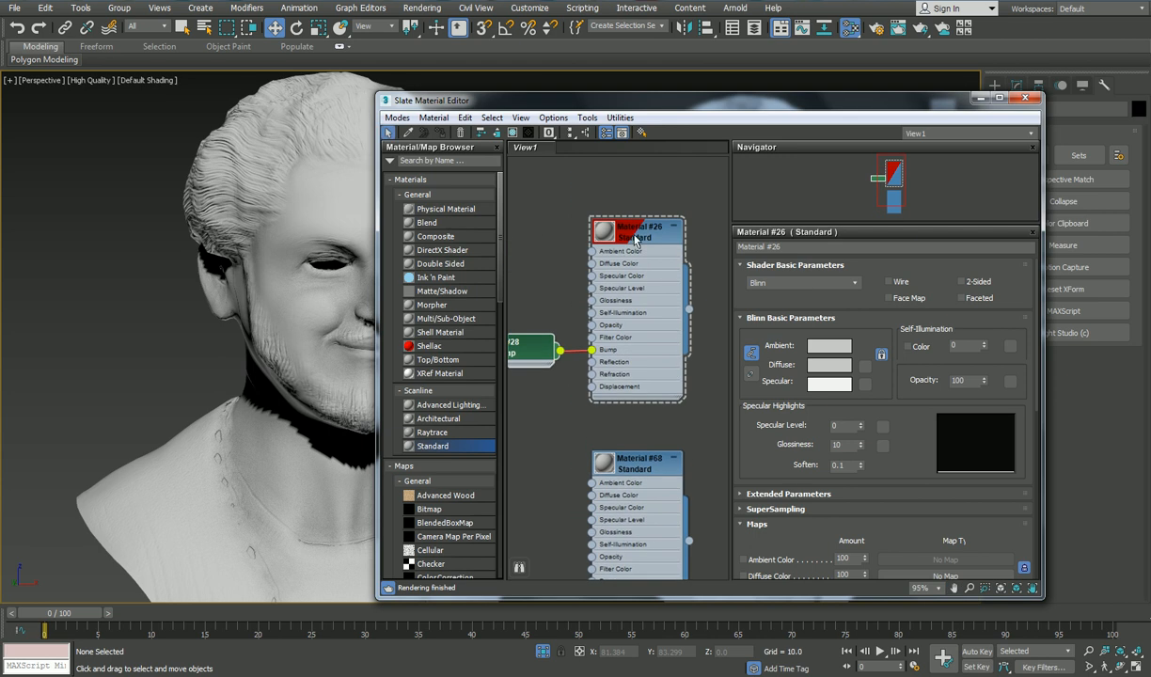
{"action": "left_click", "coordinate": [773, 264]}
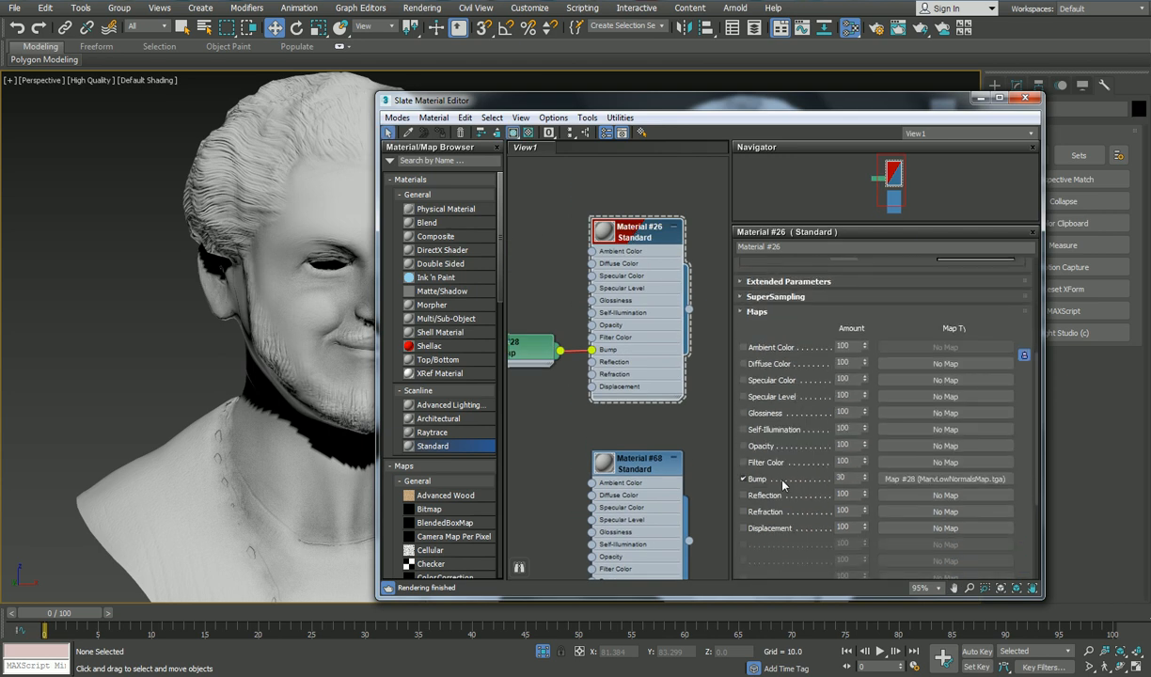
{"action": "left_click_drag", "start_coordinate": [860, 480], "coordinate": [802, 484]}
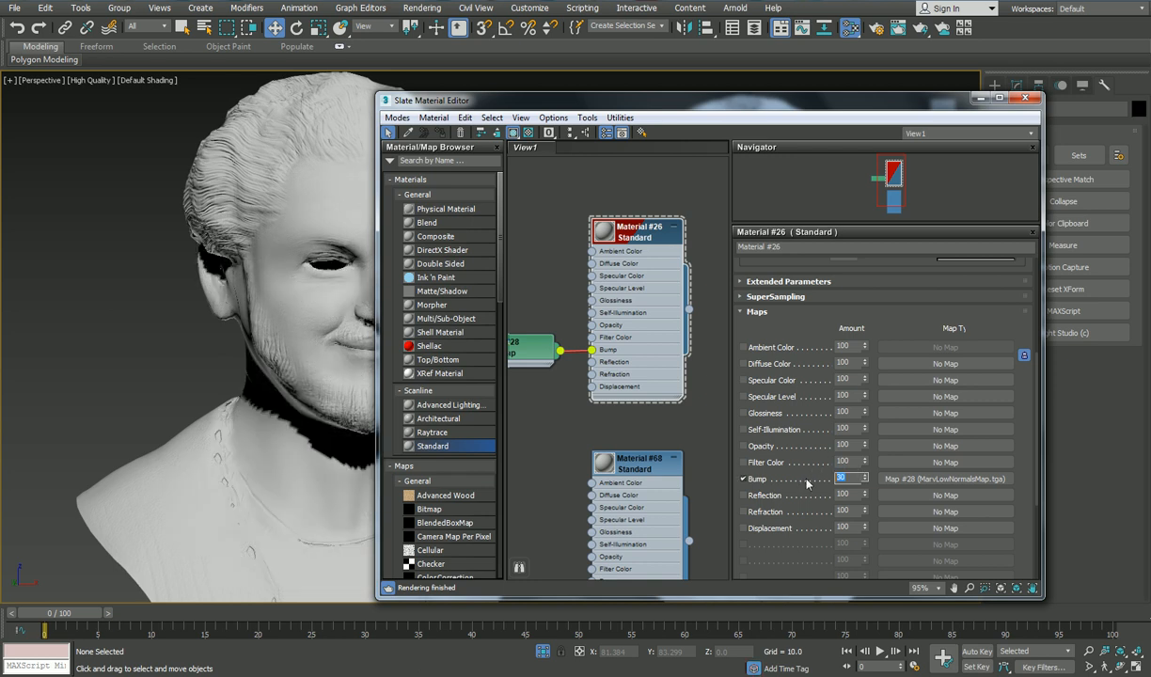
{"action": "type", "text": "50"}
{"action": "key", "text": "Return"}
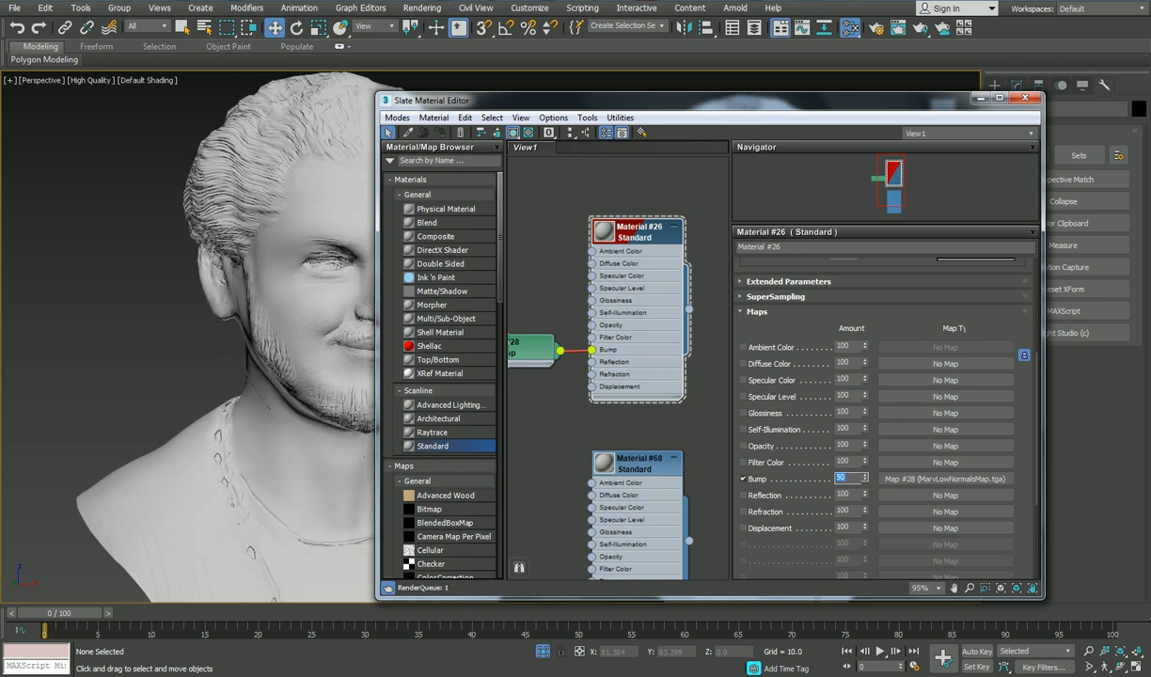
{"action": "left_click_drag", "start_coordinate": [496, 100], "coordinate": [622, 522]}
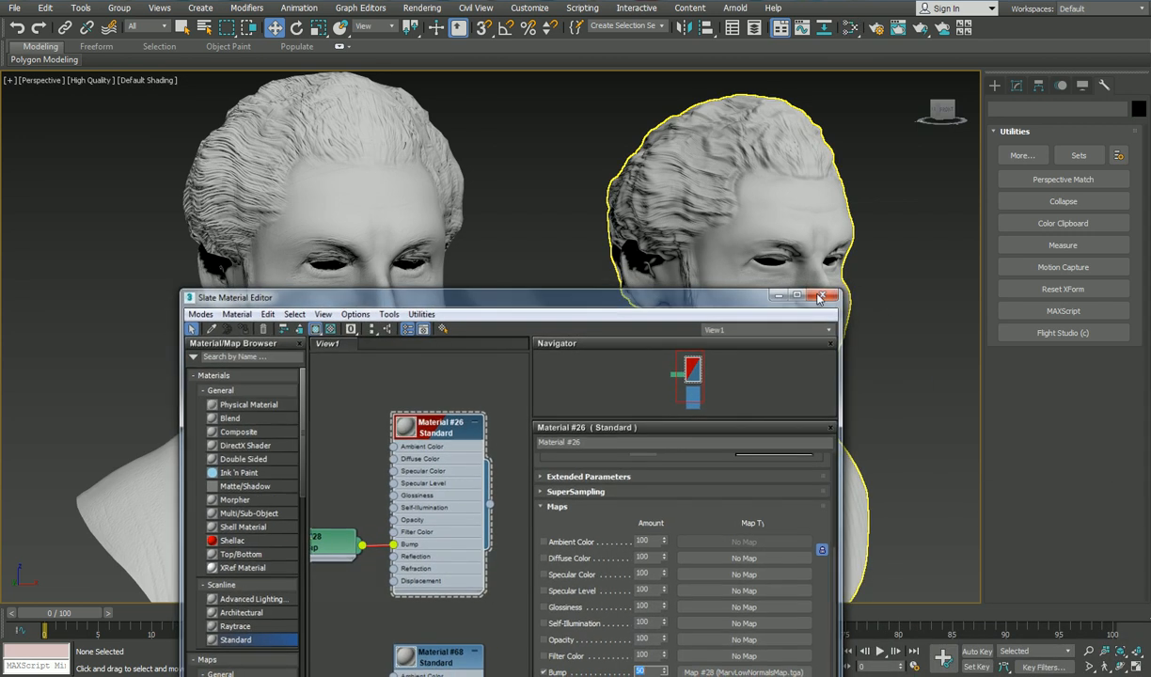
{"action": "left_click", "coordinate": [819, 297]}
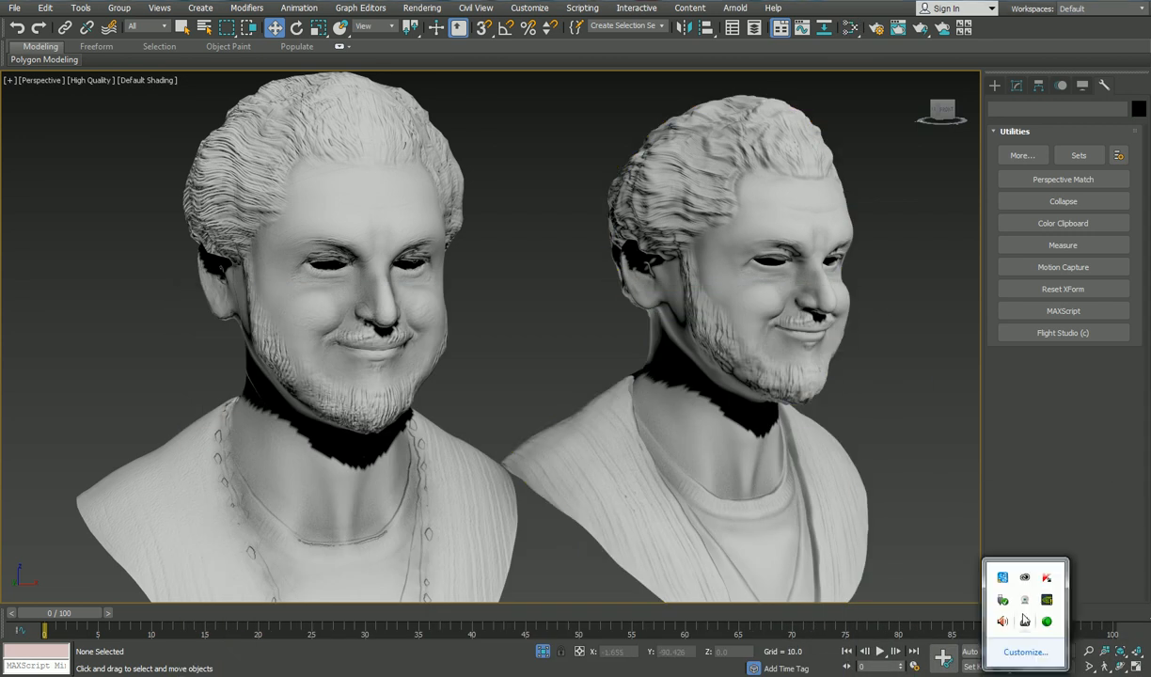
{"action": "right_click", "coordinate": [1048, 622]}
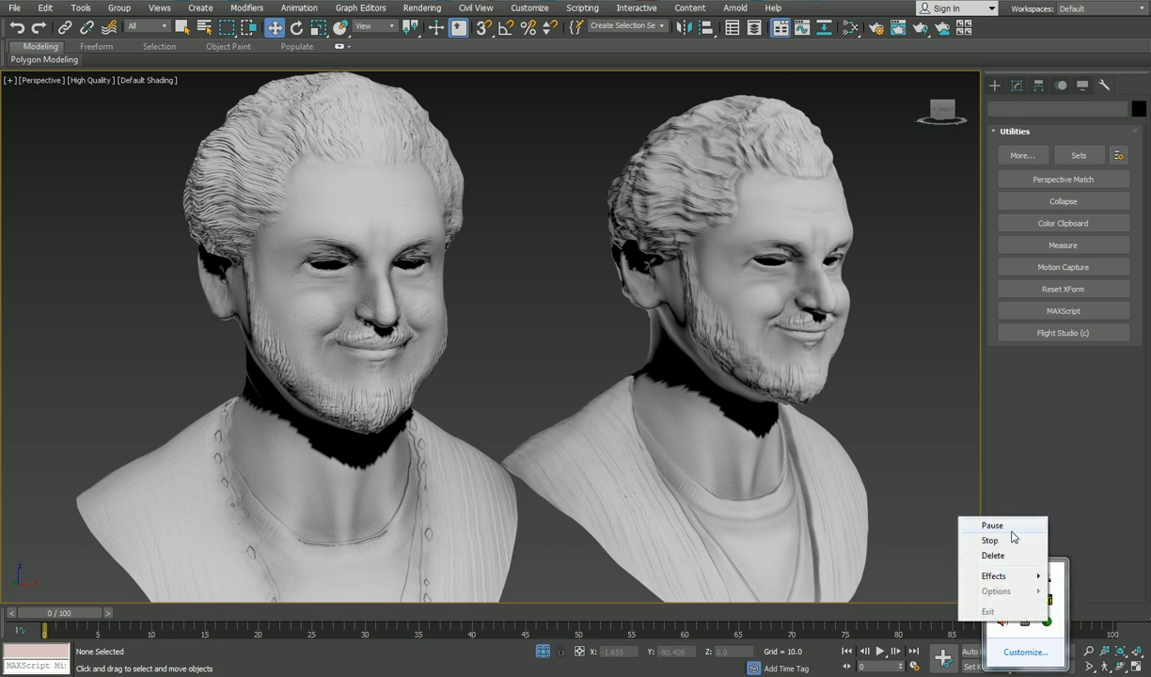